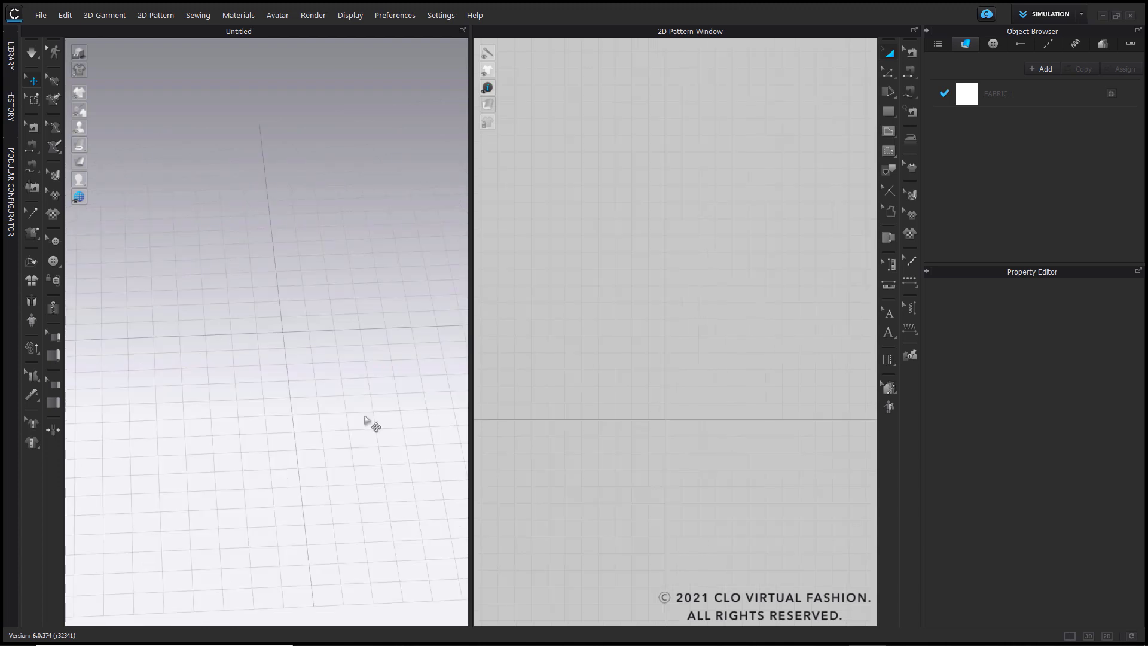
- Create a rectangle pattern 30 in wide and 40 in high, near the origin of the 2D window
{"action": "scroll", "coordinate": [370, 420], "scroll_direction": "up", "scroll_amount": 1}
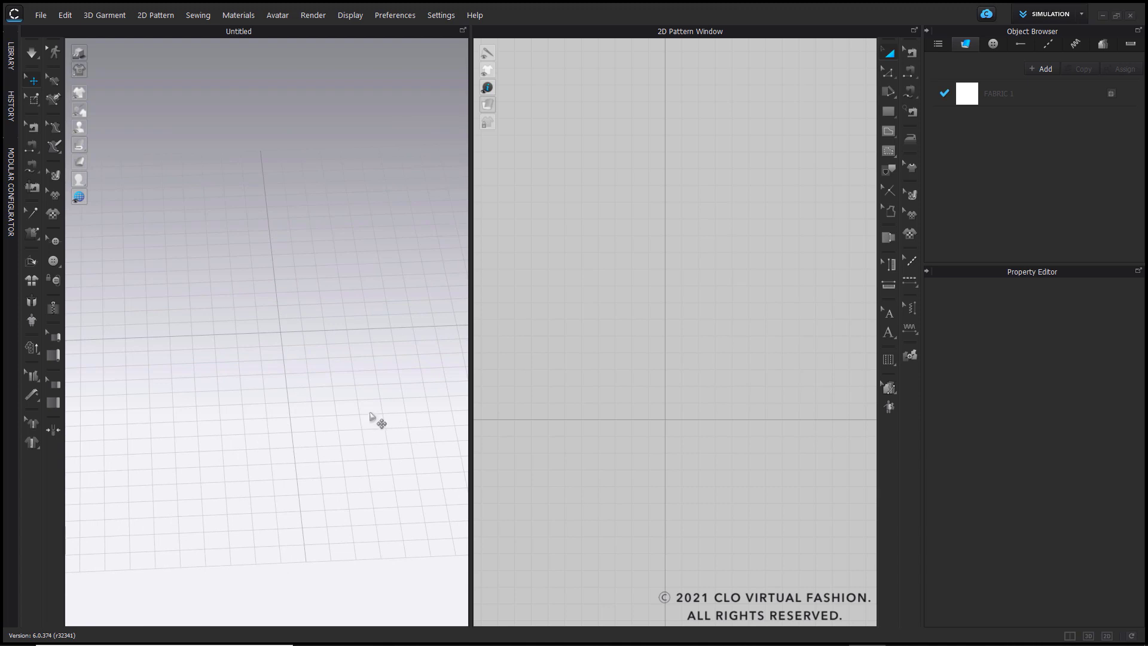
{"action": "left_click", "coordinate": [889, 112]}
{"action": "left_click", "coordinate": [938, 131]}
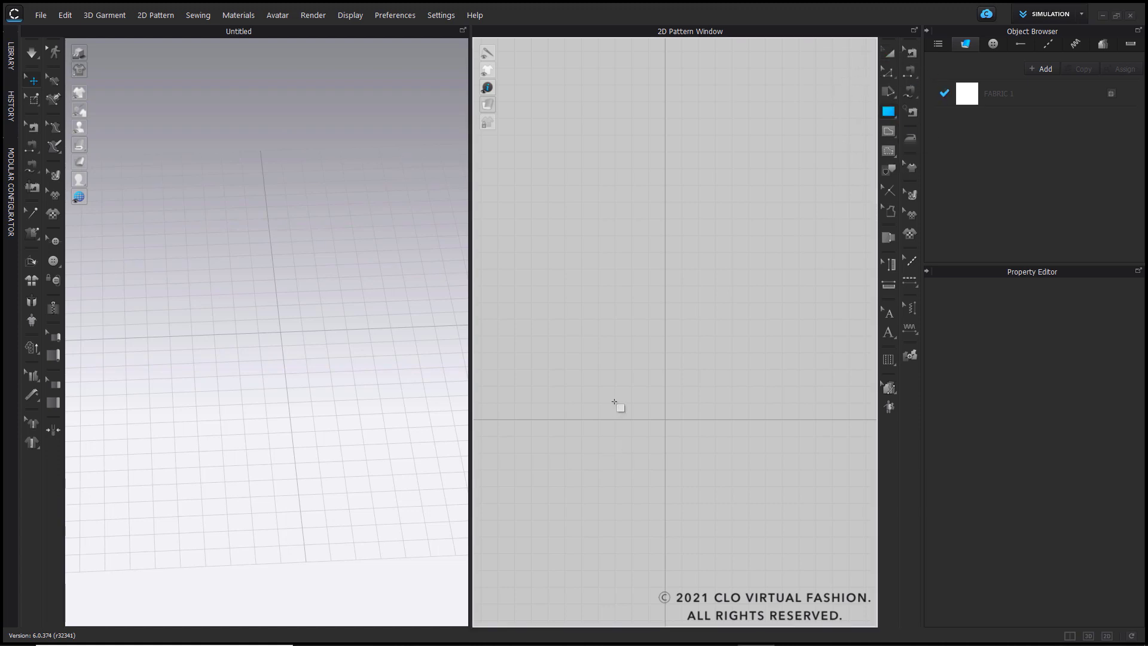
{"action": "left_click", "coordinate": [690, 427]}
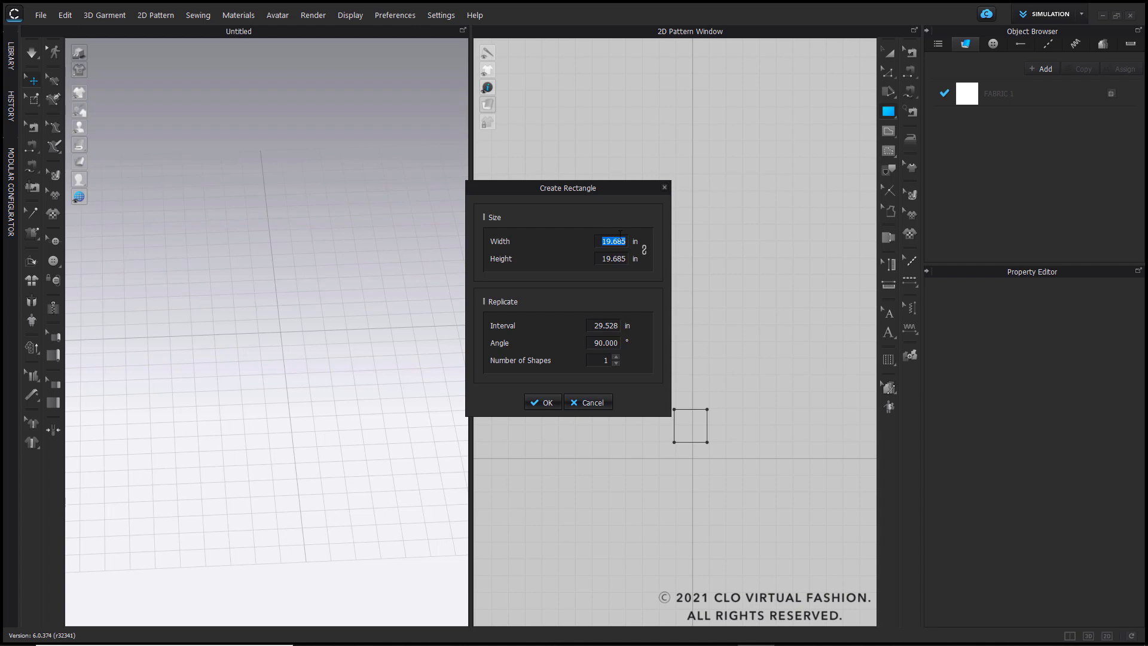
{"action": "type", "text": "30"}
{"action": "left_click", "coordinate": [614, 258]}
{"action": "type", "text": "40"}
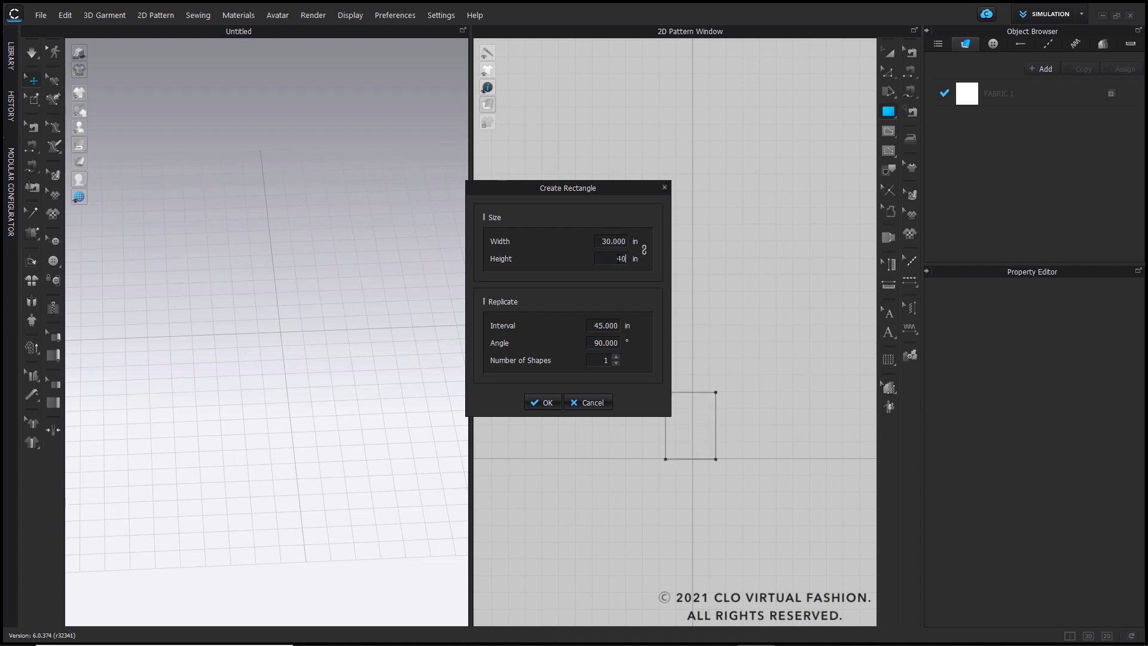
{"action": "left_click", "coordinate": [547, 403]}
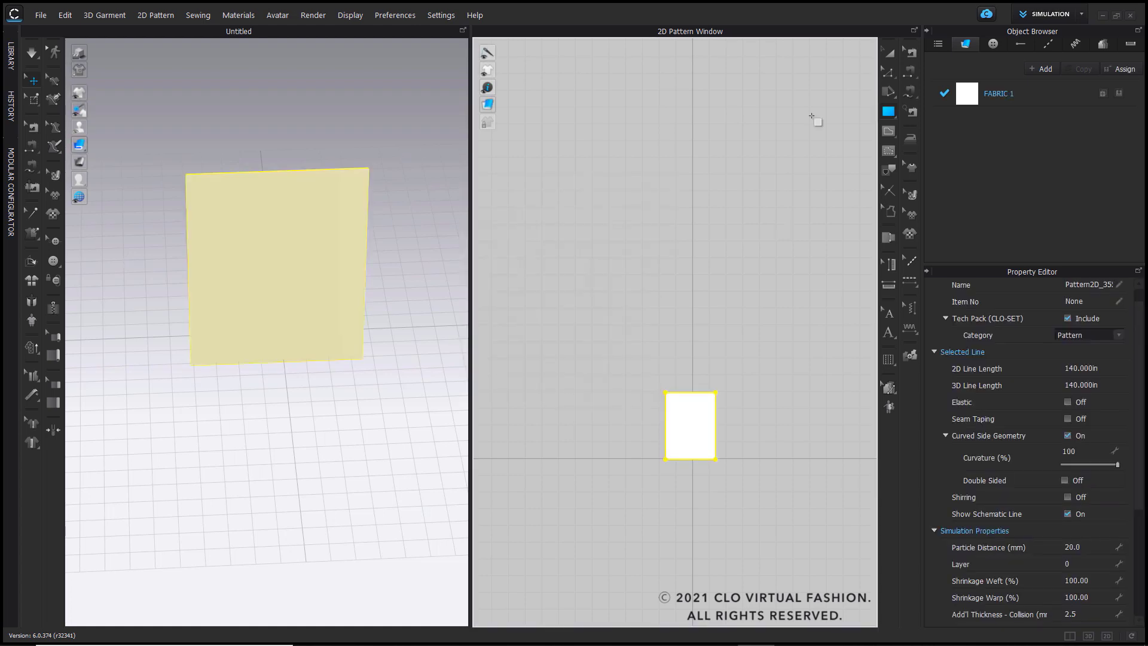
- Rotate the rectangle pattern in the 3D window so it lies flat, parallel to the ground
{"action": "left_click", "coordinate": [890, 54]}
{"action": "right_click_drag", "start_coordinate": [397, 295], "coordinate": [251, 248]}
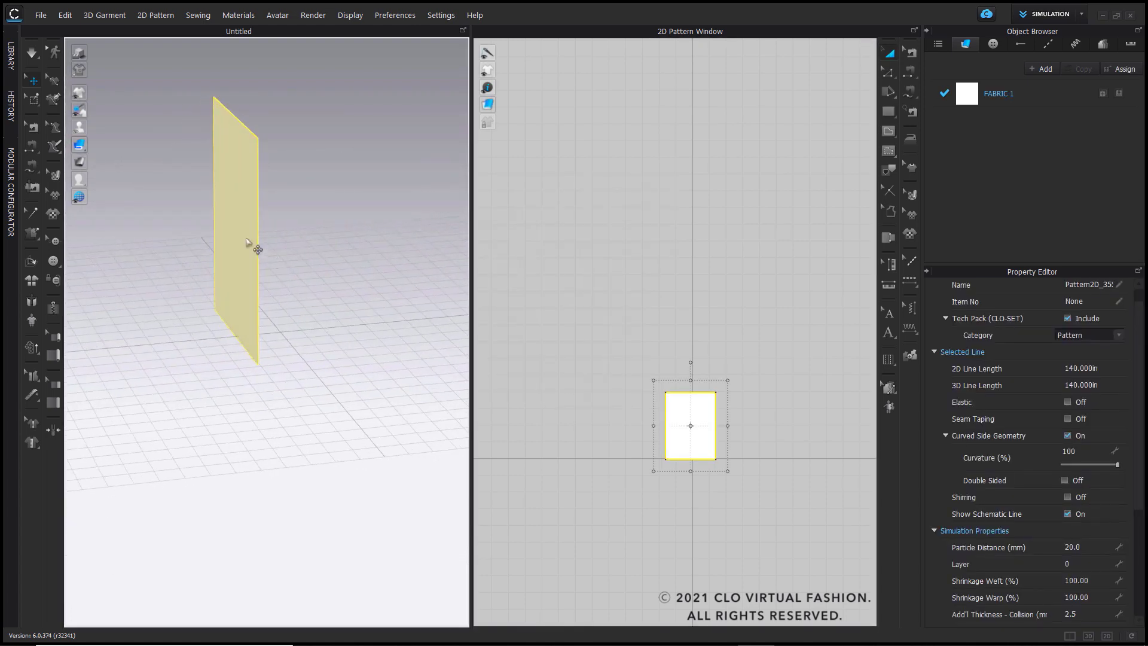
{"action": "left_click_drag", "start_coordinate": [203, 230], "coordinate": [259, 216]}
{"action": "right_click_drag", "start_coordinate": [276, 354], "coordinate": [161, 203]}
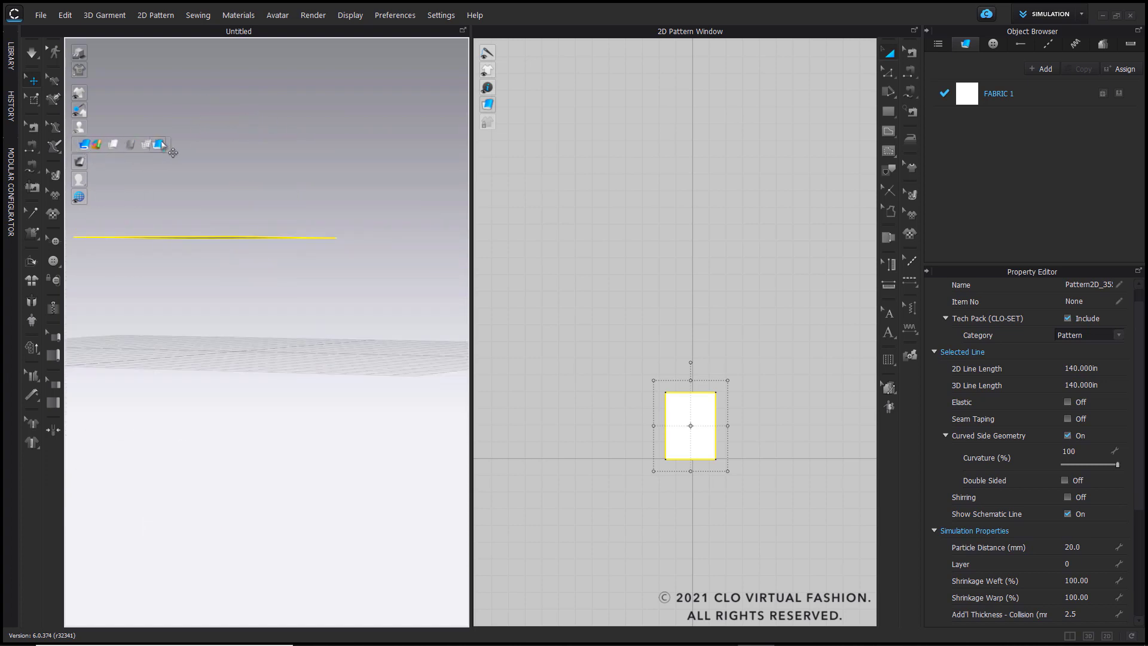
{"action": "right_click_drag", "start_coordinate": [160, 141], "coordinate": [324, 168]}
{"action": "right_click_drag", "start_coordinate": [256, 317], "coordinate": [341, 371]}
{"action": "mouse_move", "coordinate": [80, 144]}
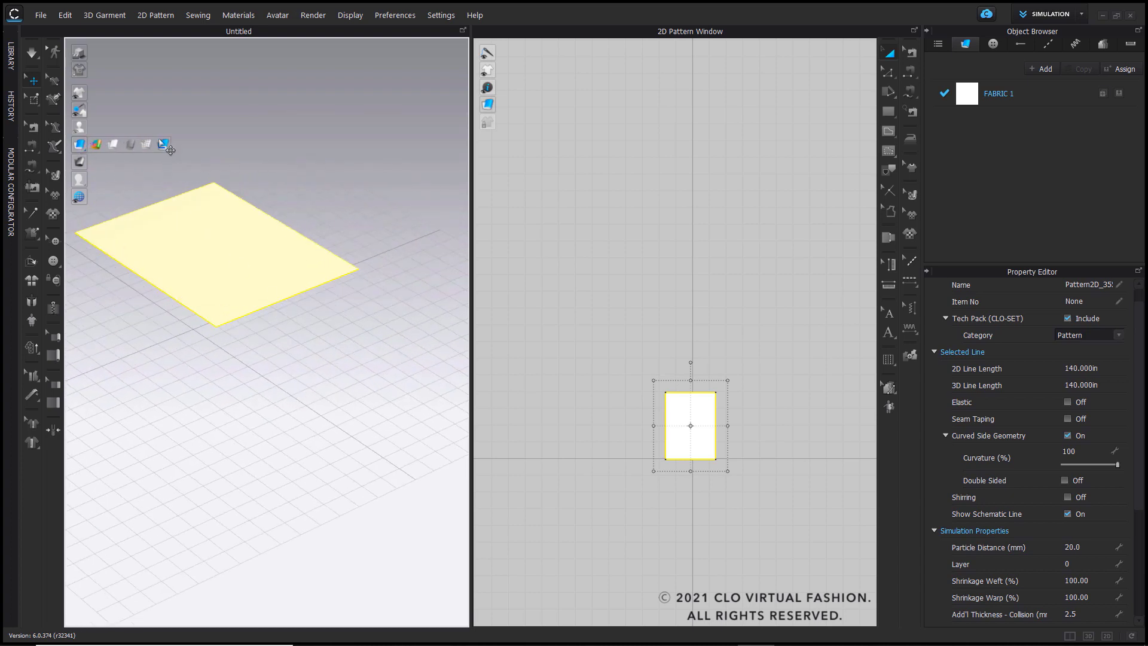
{"action": "left_click", "coordinate": [316, 180]}
{"action": "right_click_drag", "start_coordinate": [317, 180], "coordinate": [414, 260]}
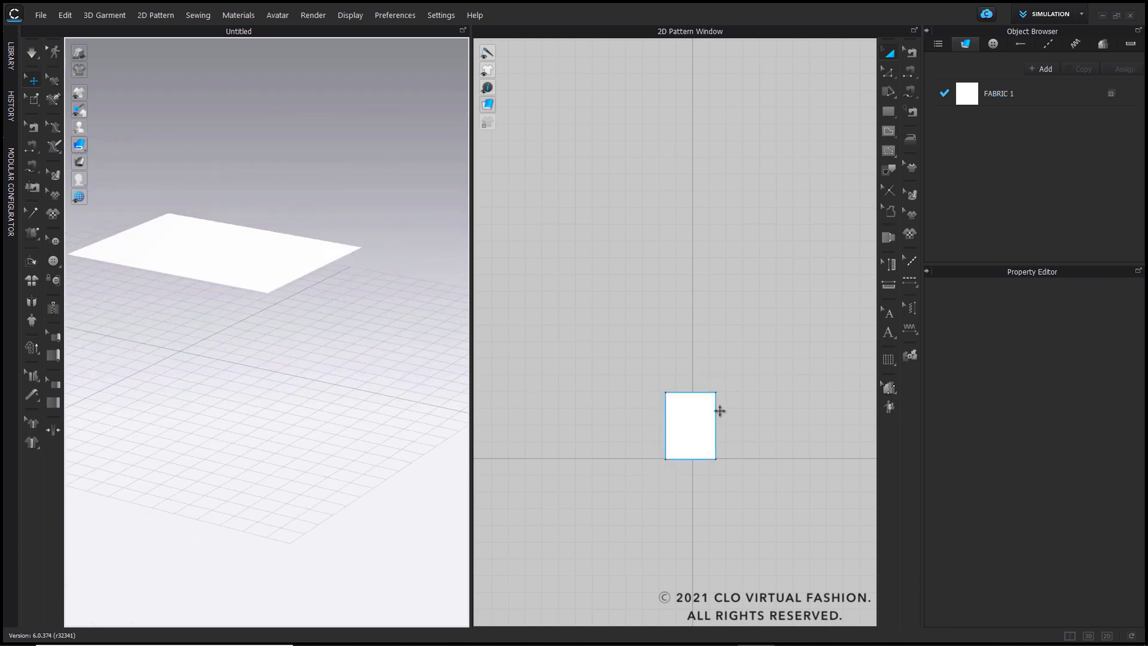
- Lower the flat rectangle pattern vertically in 3D until it sits close to the ground grid
{"action": "left_click", "coordinate": [226, 249]}
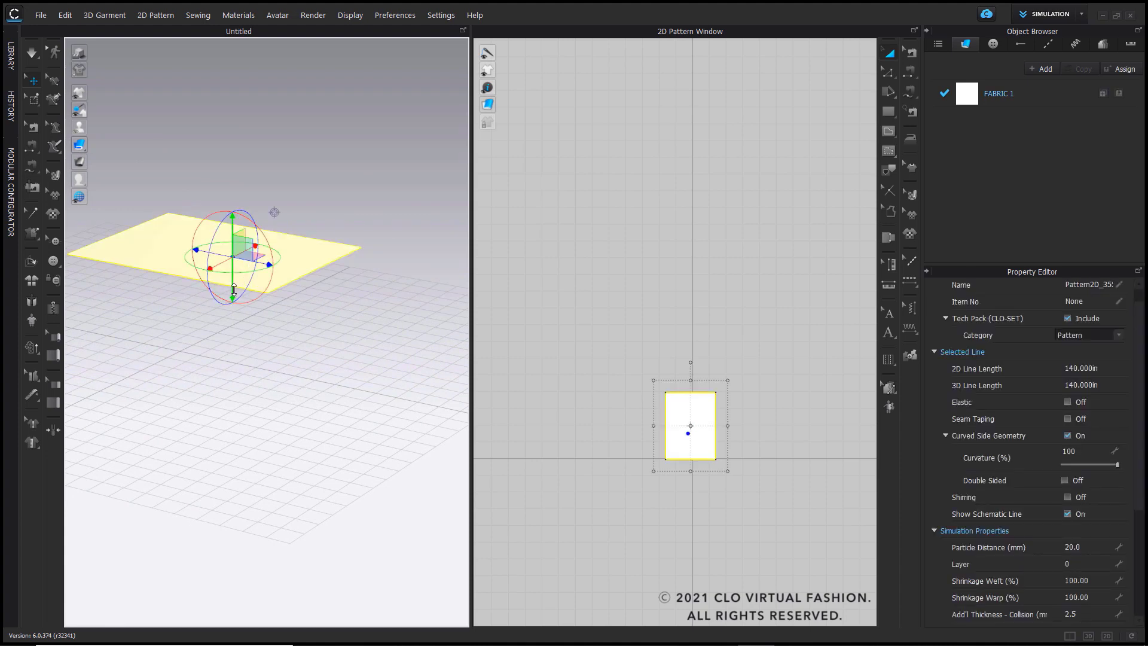
{"action": "left_click_drag", "start_coordinate": [233, 340], "coordinate": [233, 386]}
{"action": "left_click", "coordinate": [325, 382]}
{"action": "right_click_drag", "start_coordinate": [350, 380], "coordinate": [366, 361]}
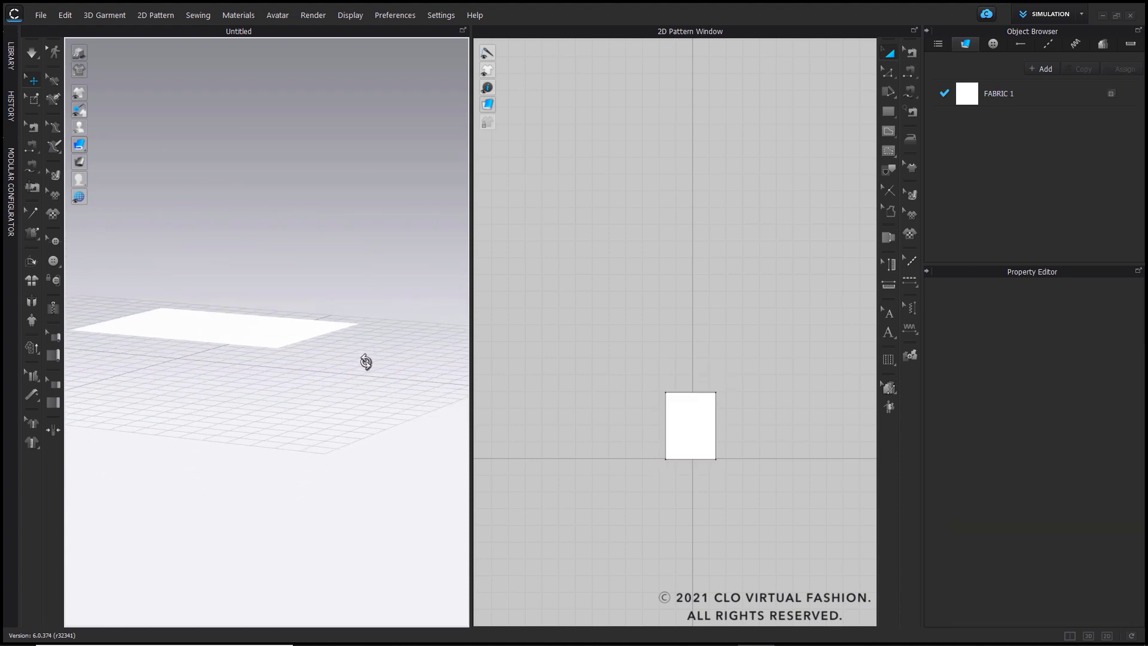
- Set the rectangle pattern's additional rendering thickness to 150 mm
{"action": "left_click", "coordinate": [676, 420]}
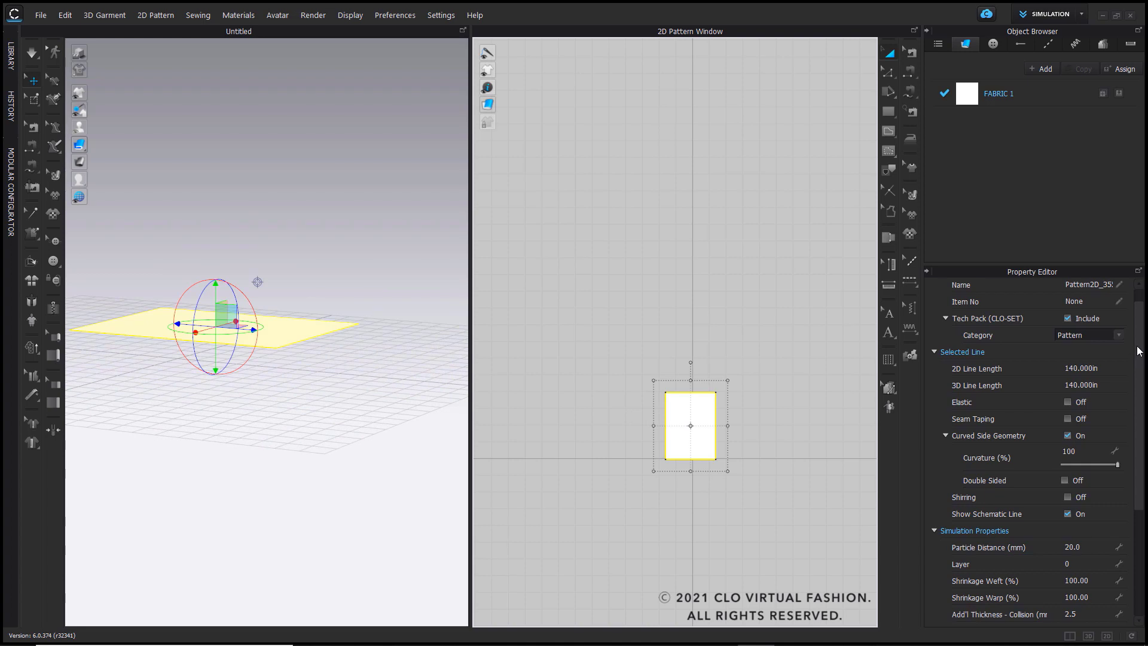
{"action": "scroll", "coordinate": [1142, 413], "scroll_direction": "down", "scroll_amount": 3}
{"action": "scroll", "coordinate": [1142, 412], "scroll_direction": "down", "scroll_amount": 3}
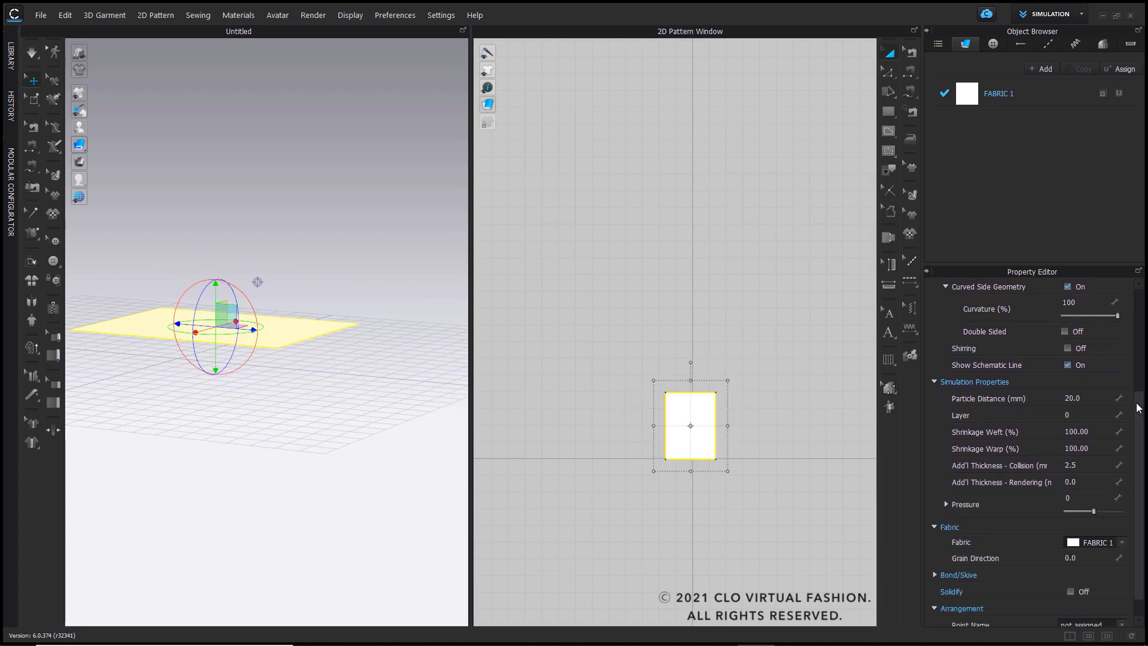
{"action": "scroll", "coordinate": [1140, 410], "scroll_direction": "down", "scroll_amount": 1}
{"action": "left_click", "coordinate": [1088, 457]}
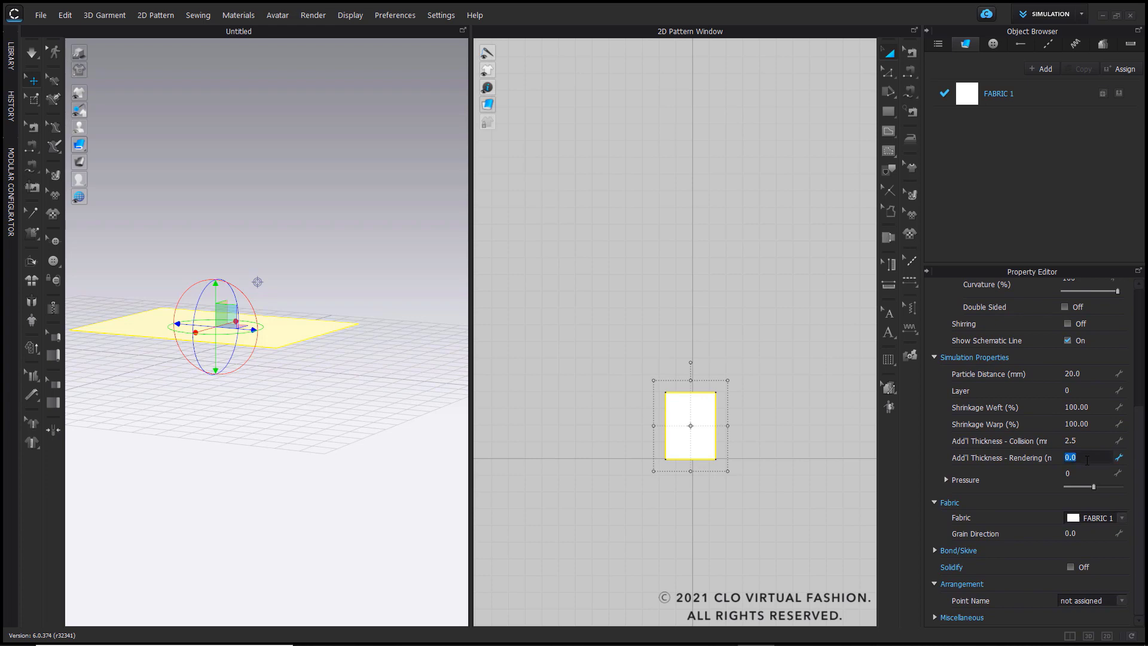
{"action": "key", "text": "Return"}
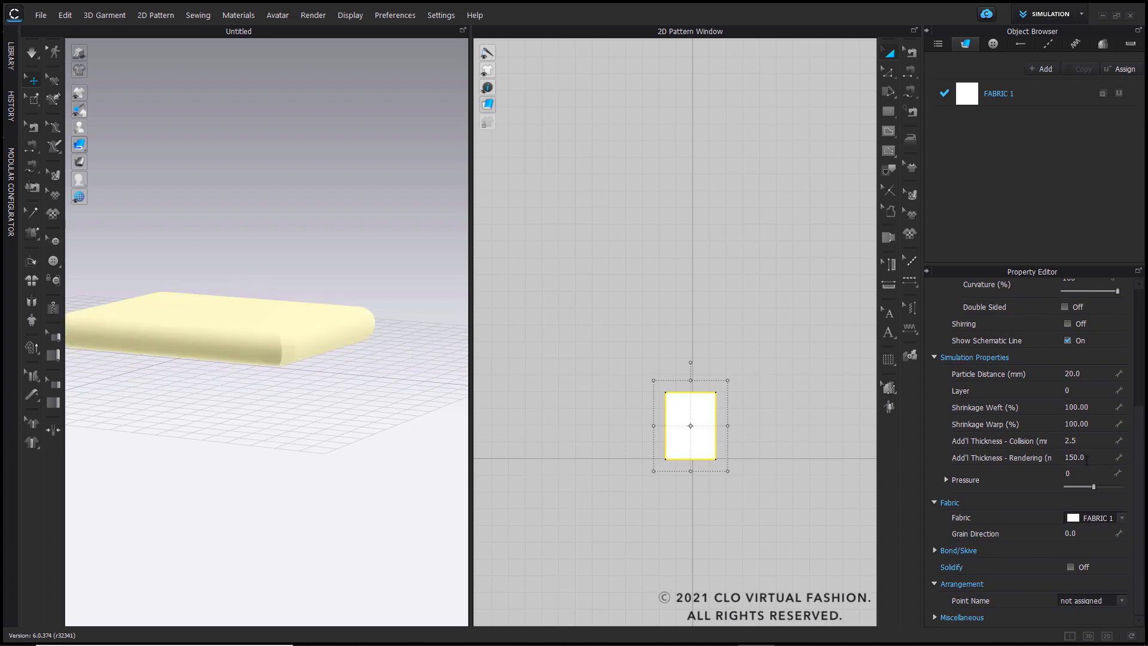
{"action": "middle_click_drag", "start_coordinate": [222, 331], "coordinate": [257, 333]}
{"action": "scroll", "coordinate": [250, 327], "scroll_direction": "down", "scroll_amount": 1}
{"action": "right_click_drag", "start_coordinate": [367, 361], "coordinate": [299, 451]}
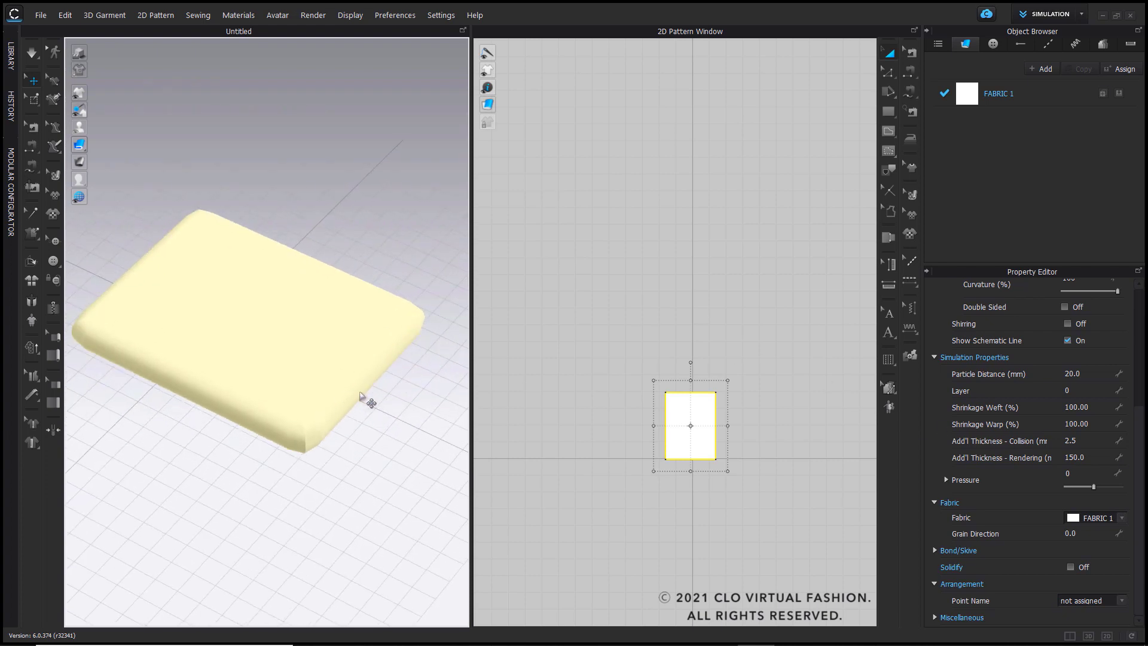
- Reduce the pattern's curved side geometry curvature to 35% to sharpen the mattress edges
{"action": "scroll", "coordinate": [1124, 367], "scroll_direction": "up", "scroll_amount": 5}
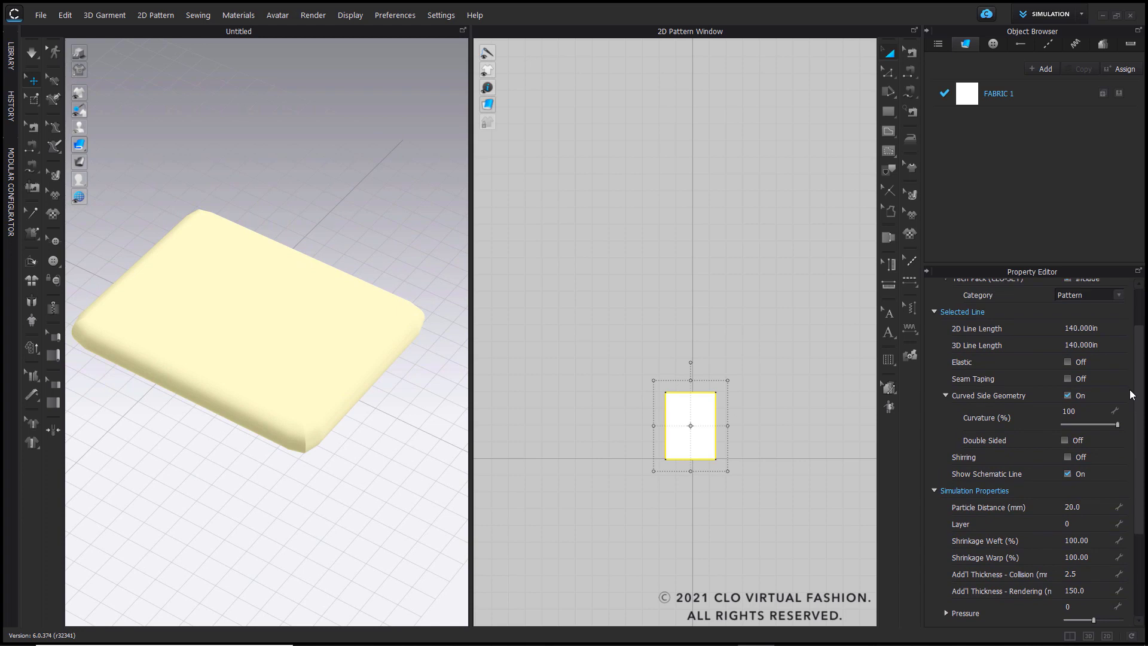
{"action": "scroll", "coordinate": [1121, 383], "scroll_direction": "down", "scroll_amount": 3}
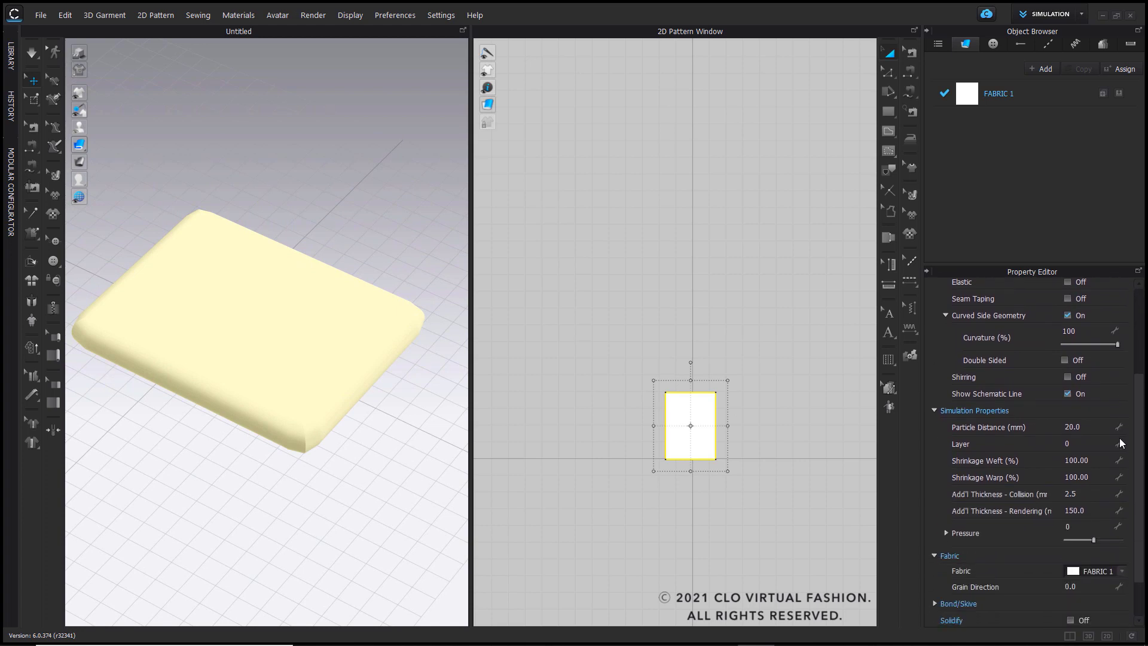
{"action": "scroll", "coordinate": [1121, 416], "scroll_direction": "up", "scroll_amount": 1}
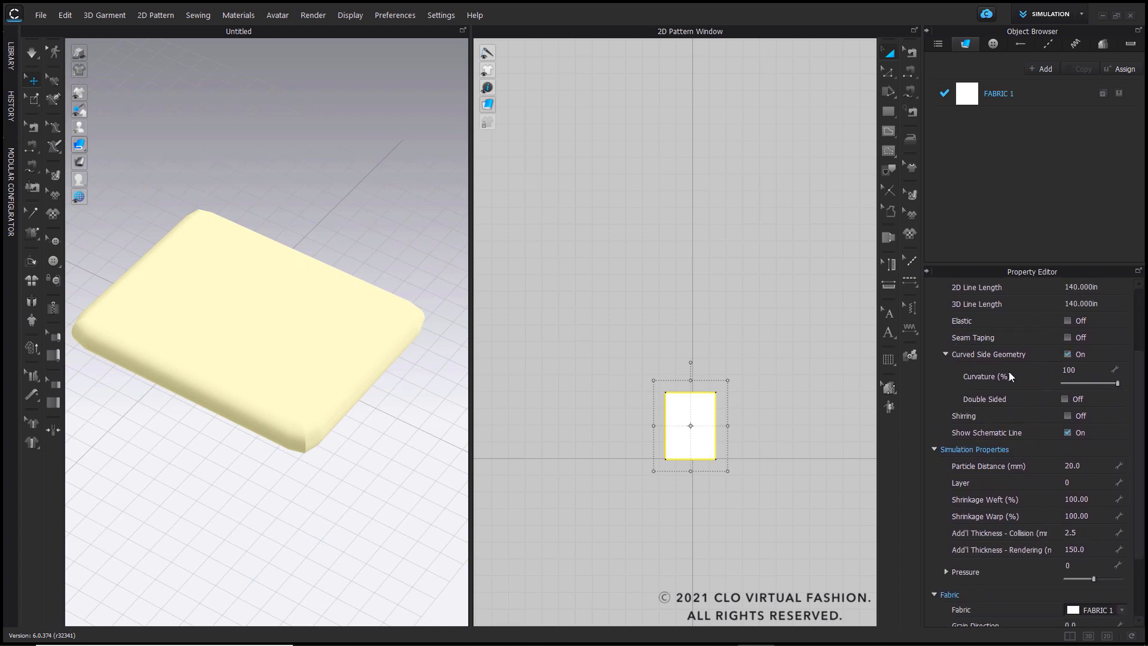
{"action": "left_click_drag", "start_coordinate": [1118, 383], "coordinate": [1082, 382]}
{"action": "right_click_drag", "start_coordinate": [319, 451], "coordinate": [287, 418]}
{"action": "key", "text": "ctrl"}
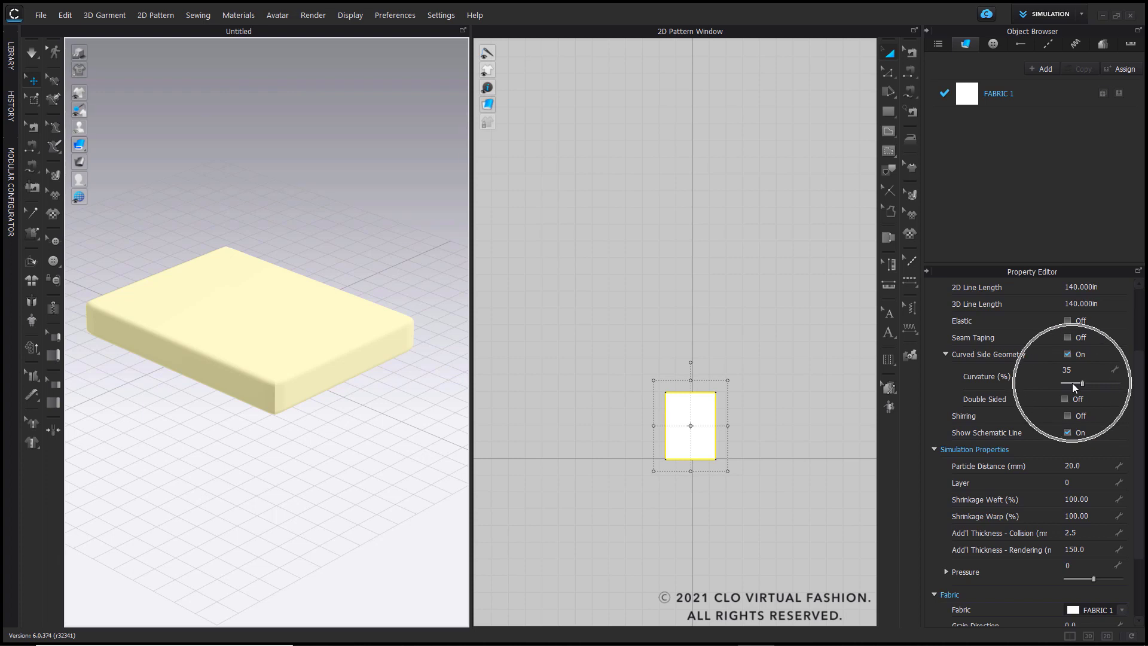
{"action": "middle_click_drag", "start_coordinate": [325, 459], "coordinate": [340, 459]}
{"action": "left_click", "coordinate": [349, 456]}
{"action": "mouse_move", "coordinate": [349, 460]}
{"action": "right_mouse_down"}
{"action": "mouse_move", "coordinate": [356, 425]}
{"action": "mouse_move", "coordinate": [353, 459]}
{"action": "right_mouse_up"}
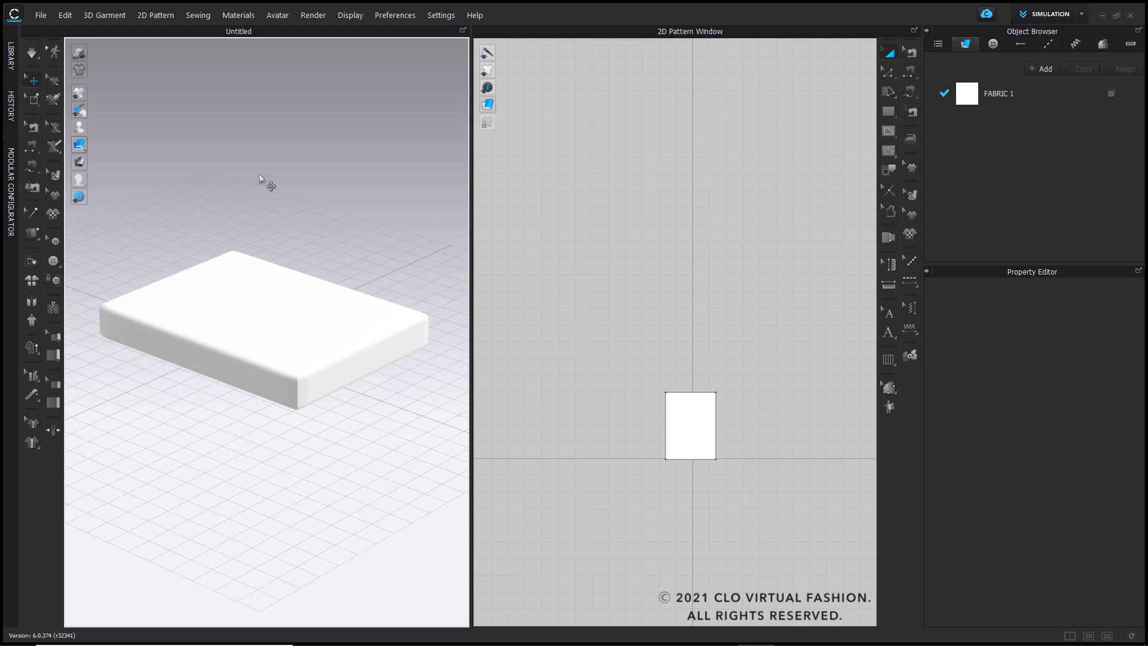
- Export all patterns to the Demo folder as an OBJ file named Mattress, as a single thick object scaled in inches
{"action": "left_click", "coordinate": [40, 16]}
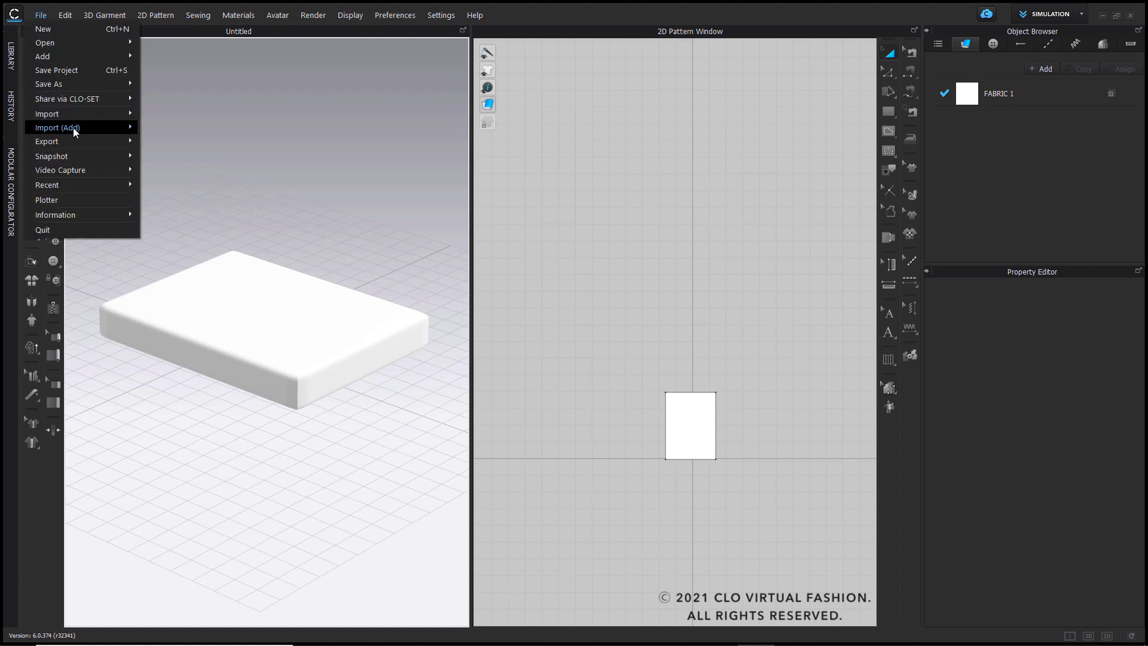
{"action": "mouse_move", "coordinate": [72, 142]}
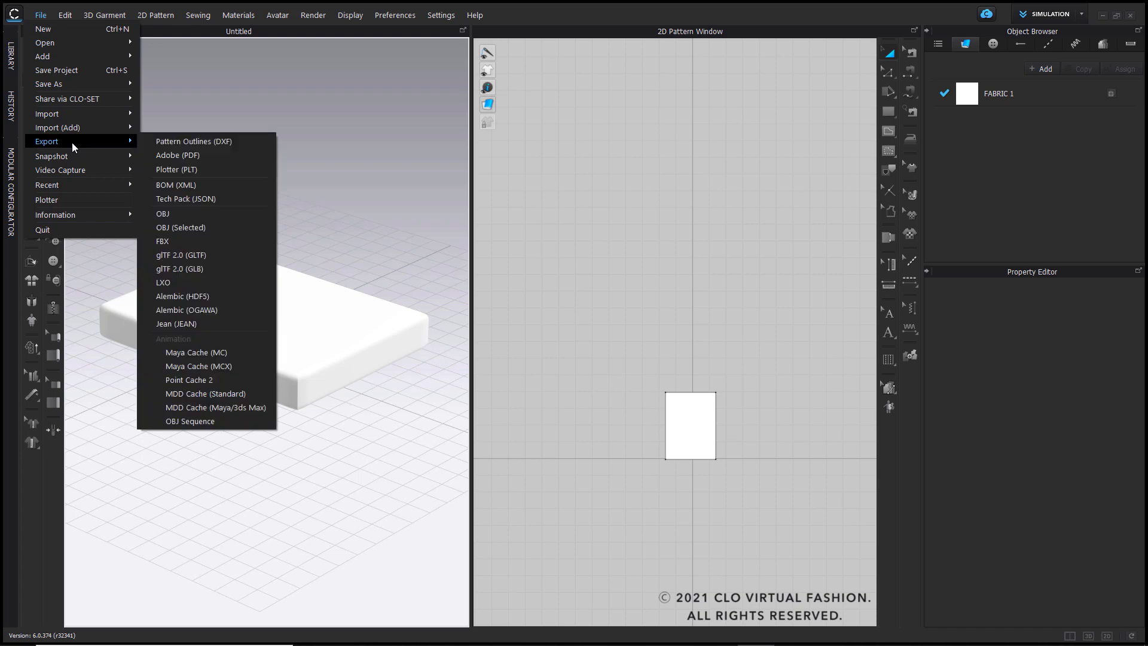
{"action": "left_click", "coordinate": [169, 213]}
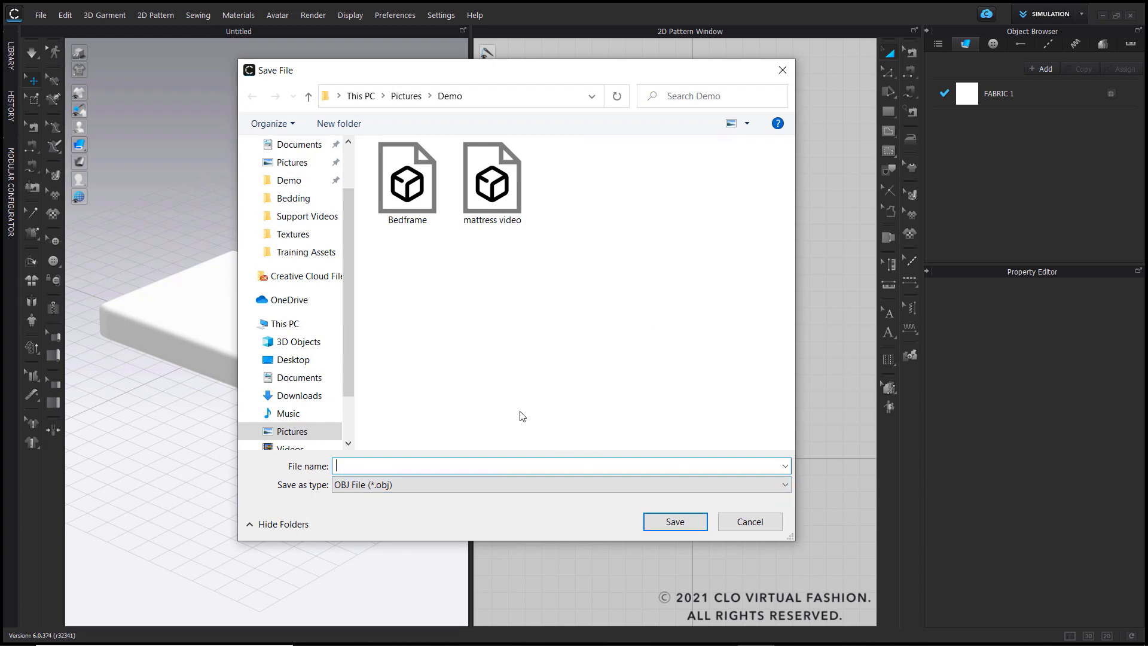
{"action": "type", "text": "Mattre"}
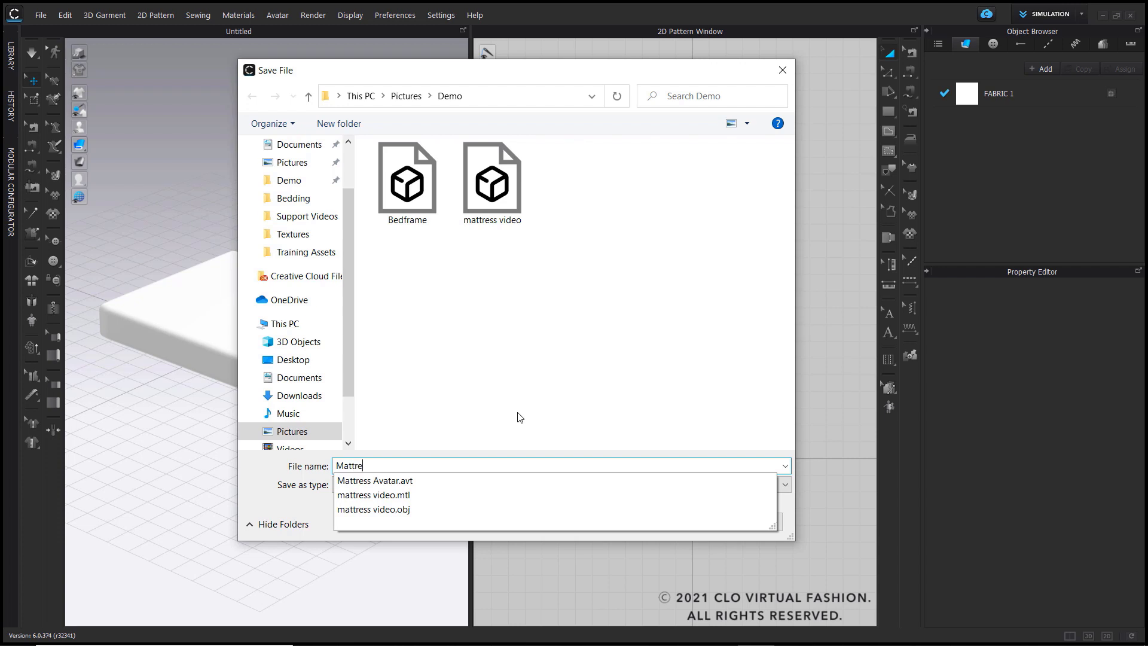
{"action": "type", "text": "ss"}
{"action": "key", "text": "Return"}
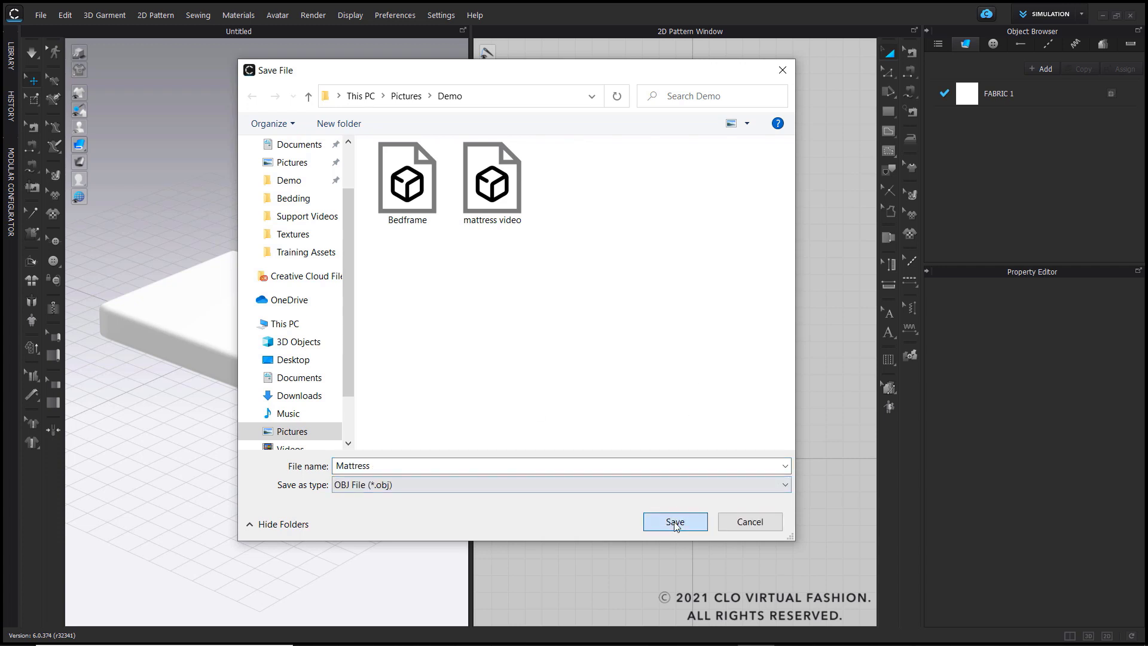
{"action": "key", "text": "Return"}
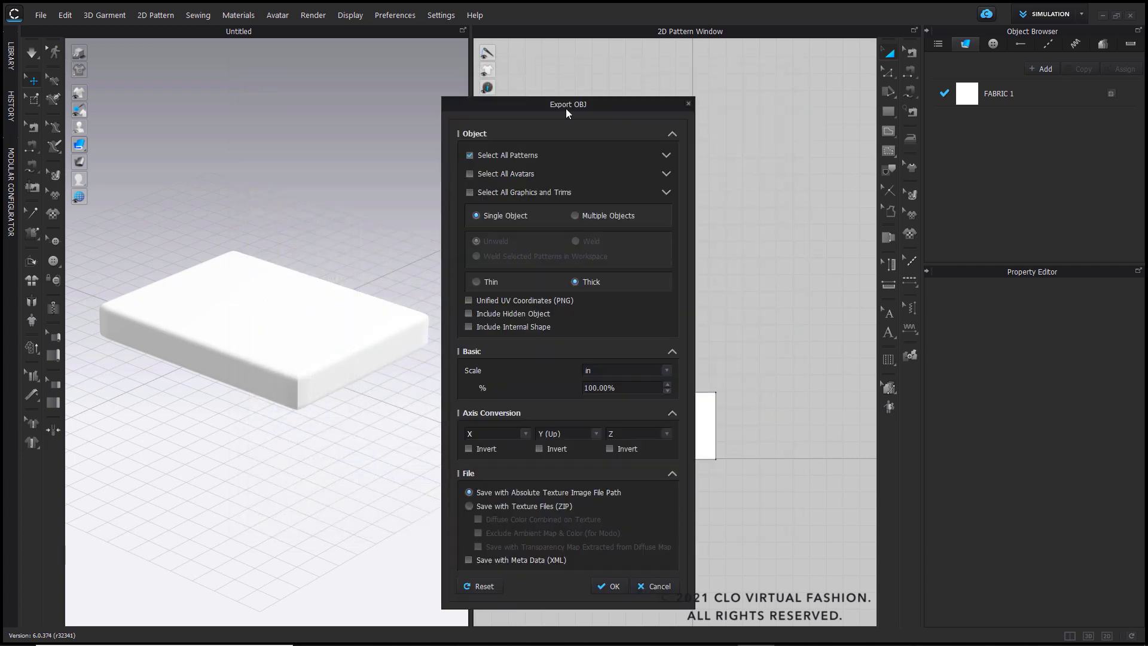
{"action": "left_click_drag", "start_coordinate": [625, 104], "coordinate": [622, 79]}
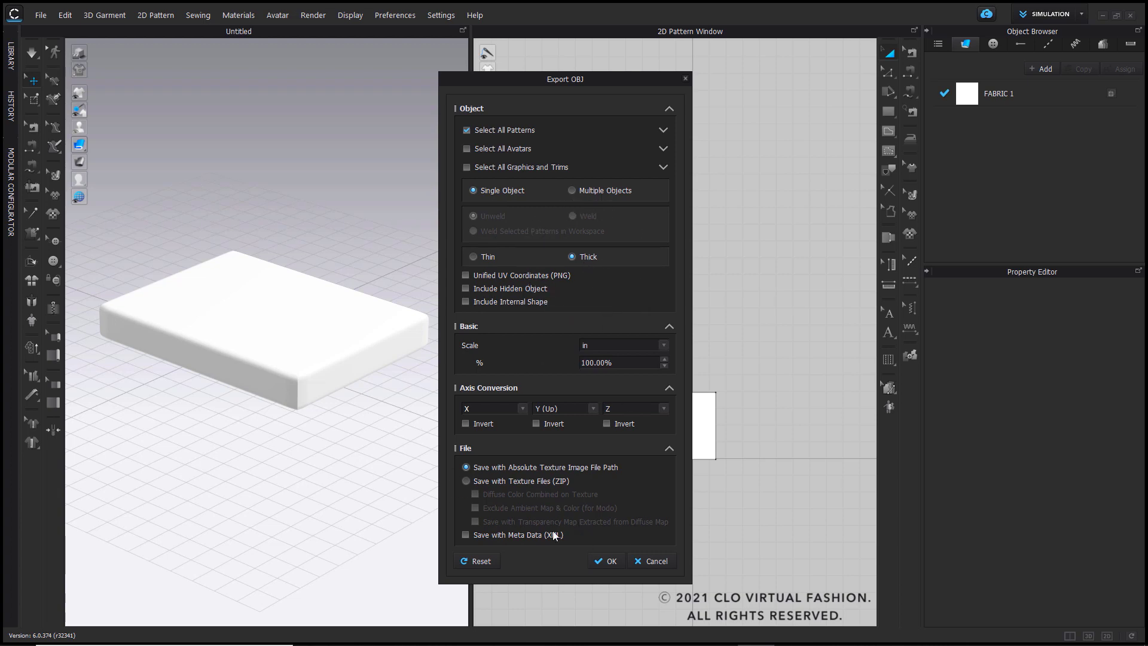
{"action": "left_click", "coordinate": [608, 565]}
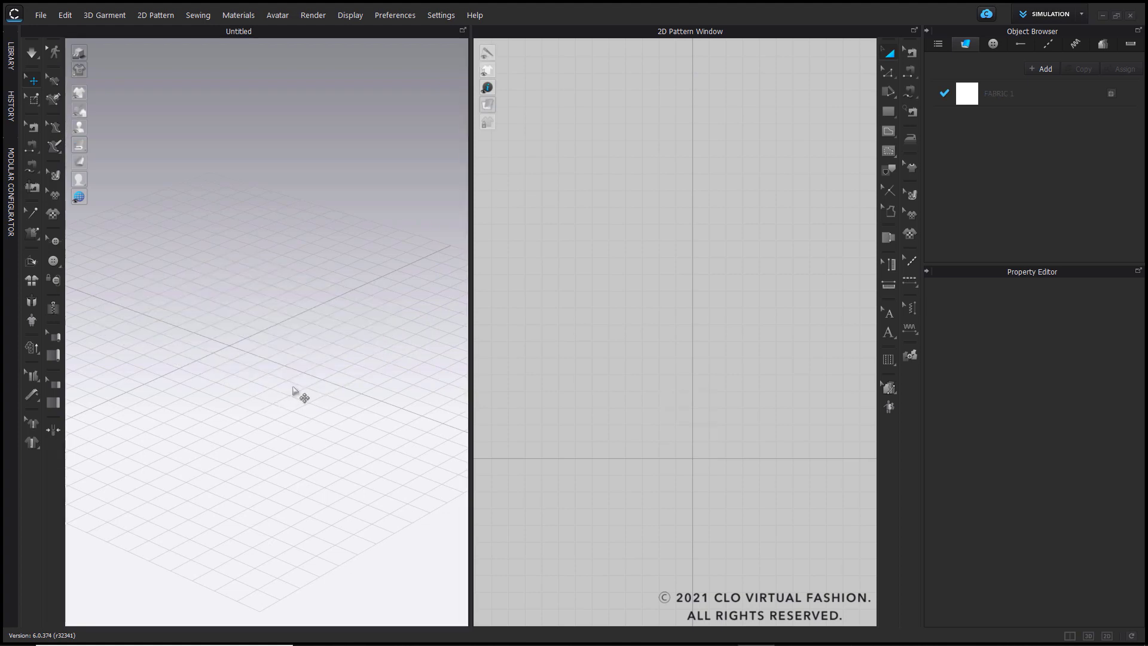
- Add Mattress.obj from the Bedding library folder to the empty project as an avatar with auto scale
{"action": "key", "text": "2"}
{"action": "right_click_drag", "start_coordinate": [296, 387], "coordinate": [312, 418]}
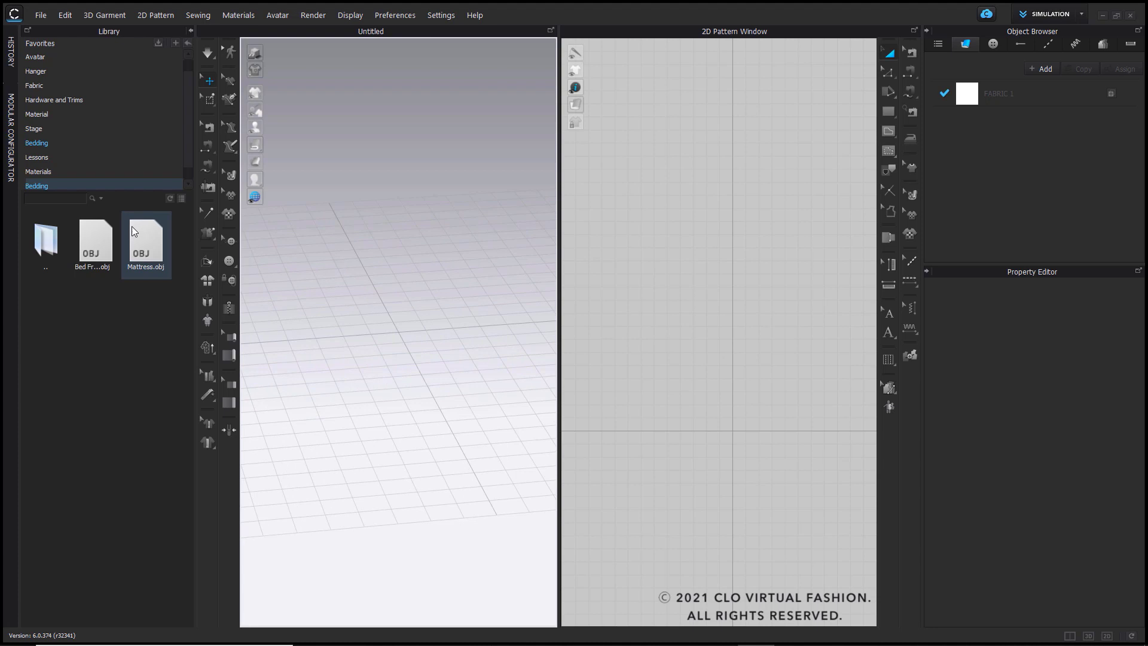
{"action": "left_click", "coordinate": [123, 191]}
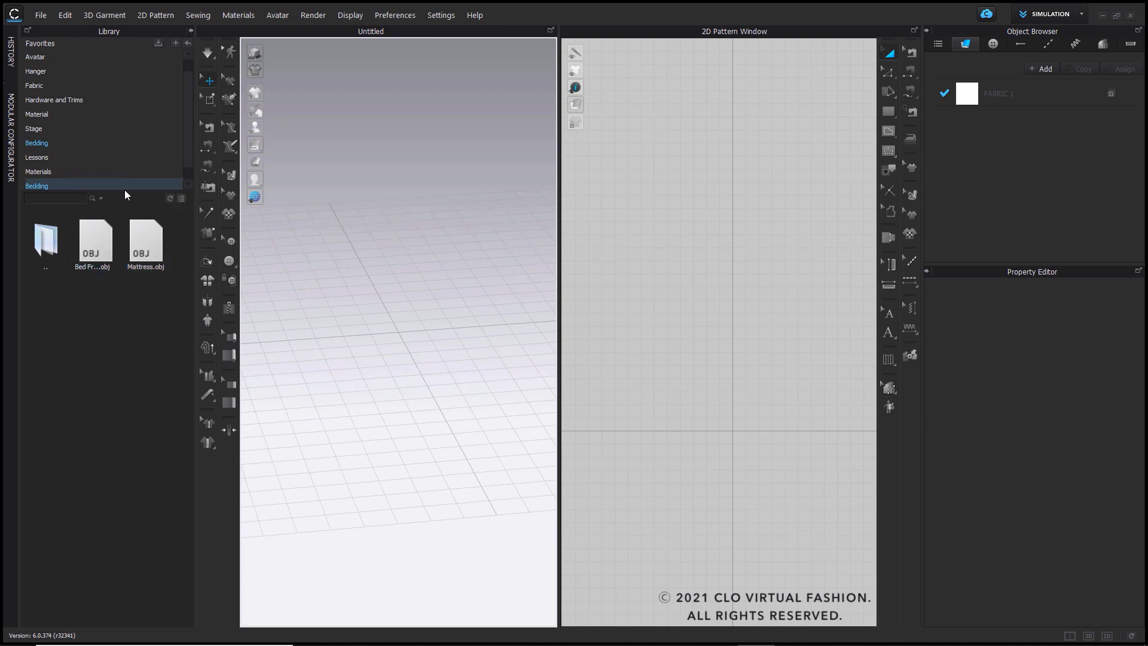
{"action": "right_click", "coordinate": [146, 246]}
{"action": "left_click", "coordinate": [186, 252]}
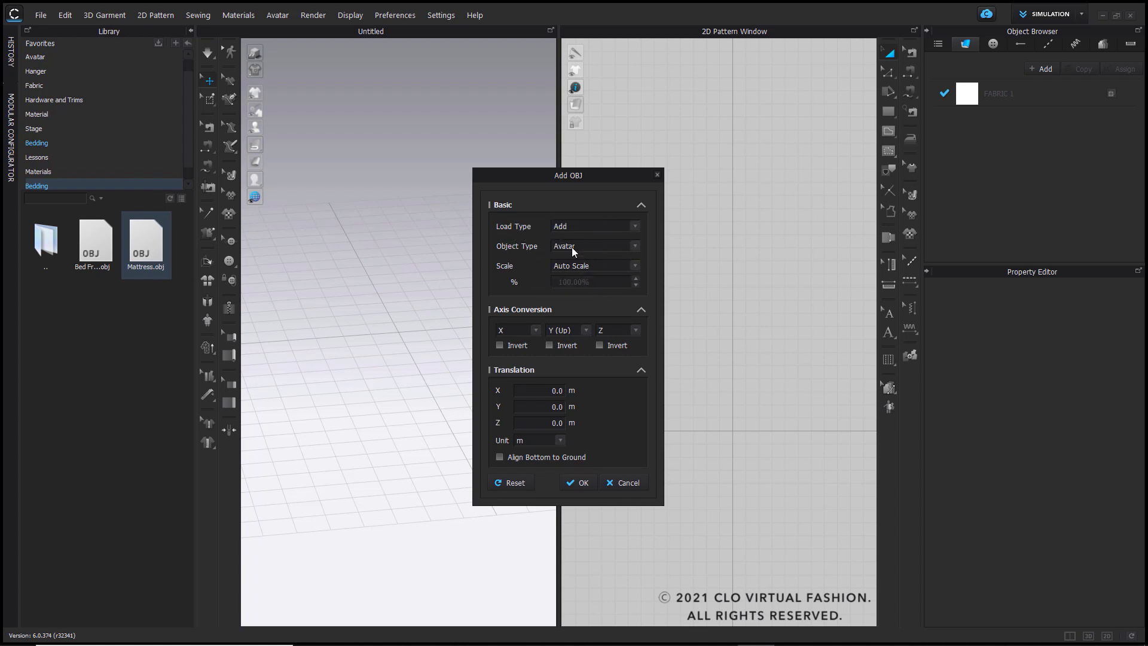
{"action": "left_click", "coordinate": [566, 485]}
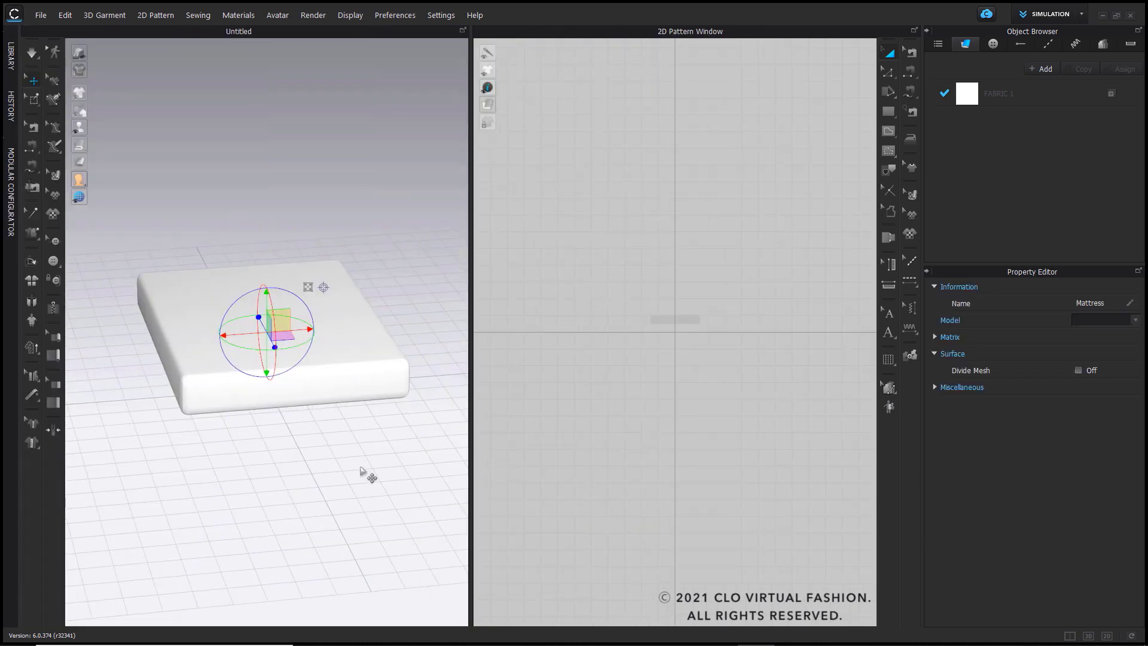
{"action": "right_click_drag", "start_coordinate": [363, 468], "coordinate": [384, 436]}
{"action": "scroll", "coordinate": [404, 438], "scroll_direction": "down", "scroll_amount": 1}
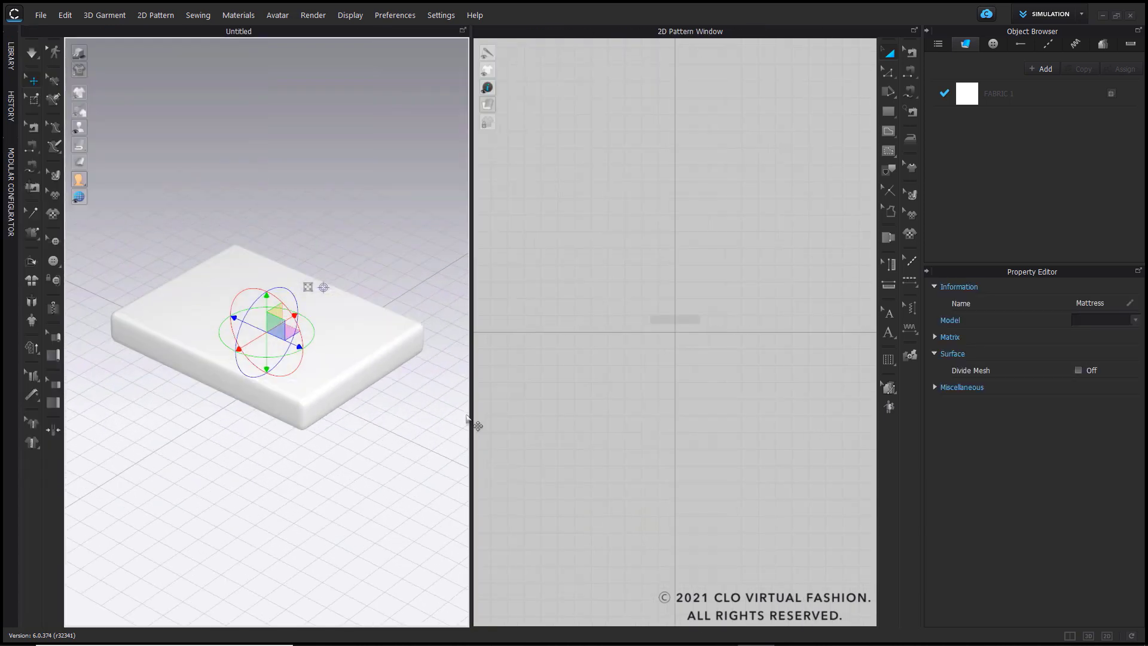
{"action": "scroll", "coordinate": [635, 414], "scroll_direction": "down", "scroll_amount": 3}
{"action": "middle_click_drag", "start_coordinate": [664, 392], "coordinate": [654, 447]}
{"action": "left_click", "coordinate": [667, 317]}
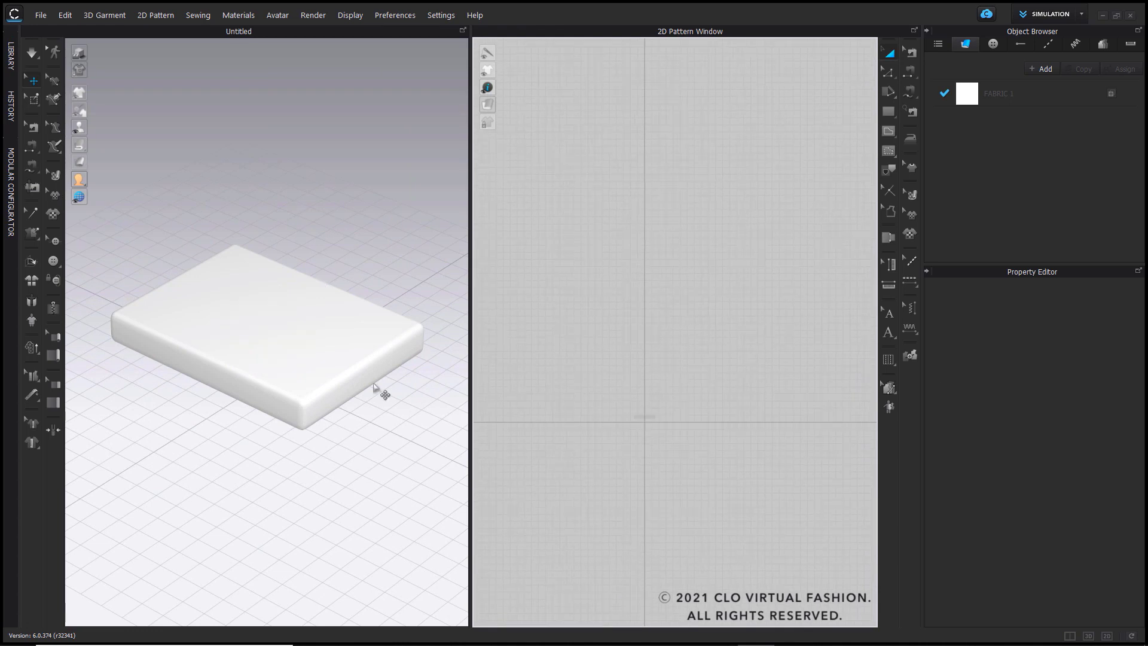
- Check the mattress avatar's local scale dimensions along X, Y and Z
{"action": "left_click", "coordinate": [289, 323]}
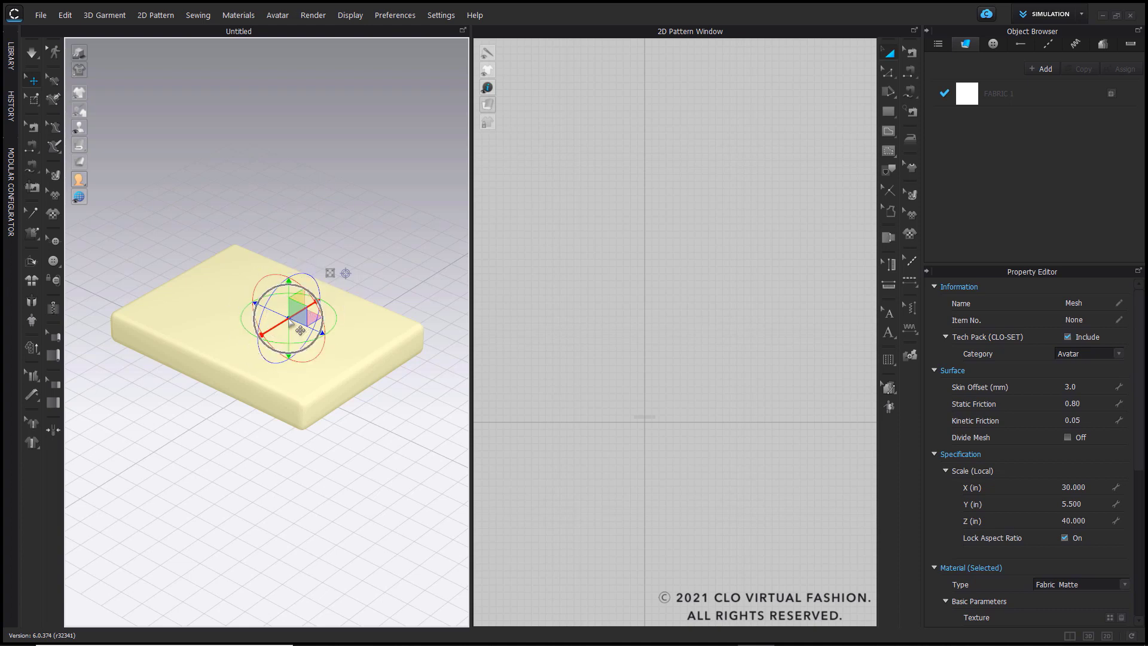
{"action": "left_click", "coordinate": [1041, 507]}
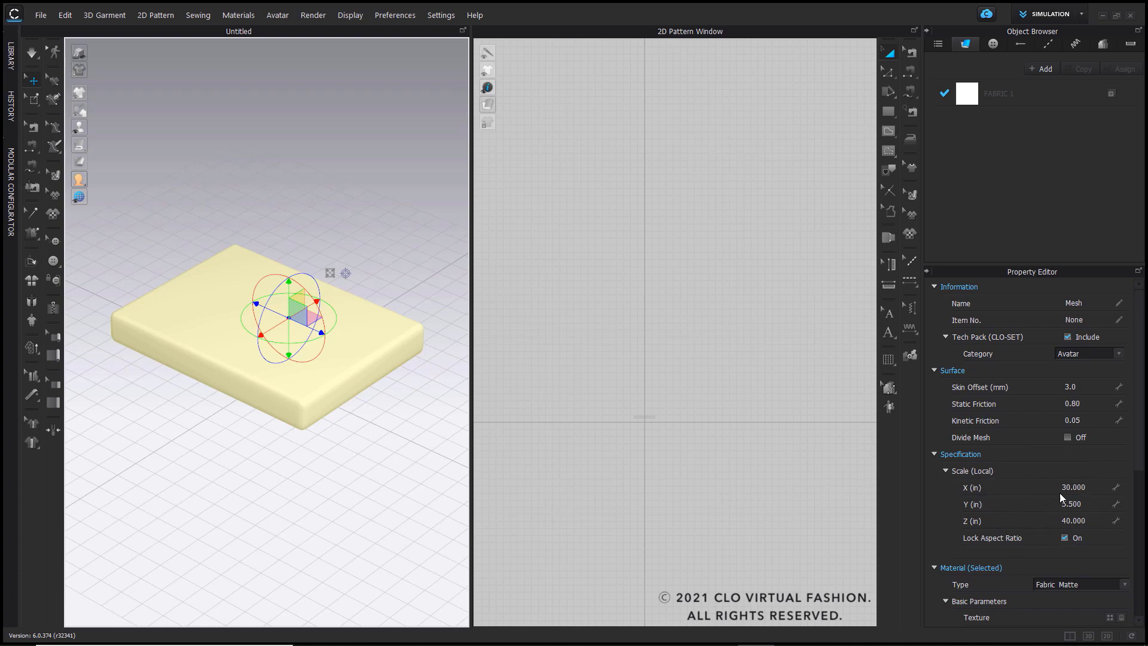
{"action": "left_click", "coordinate": [1096, 488]}
{"action": "left_click", "coordinate": [431, 384]}
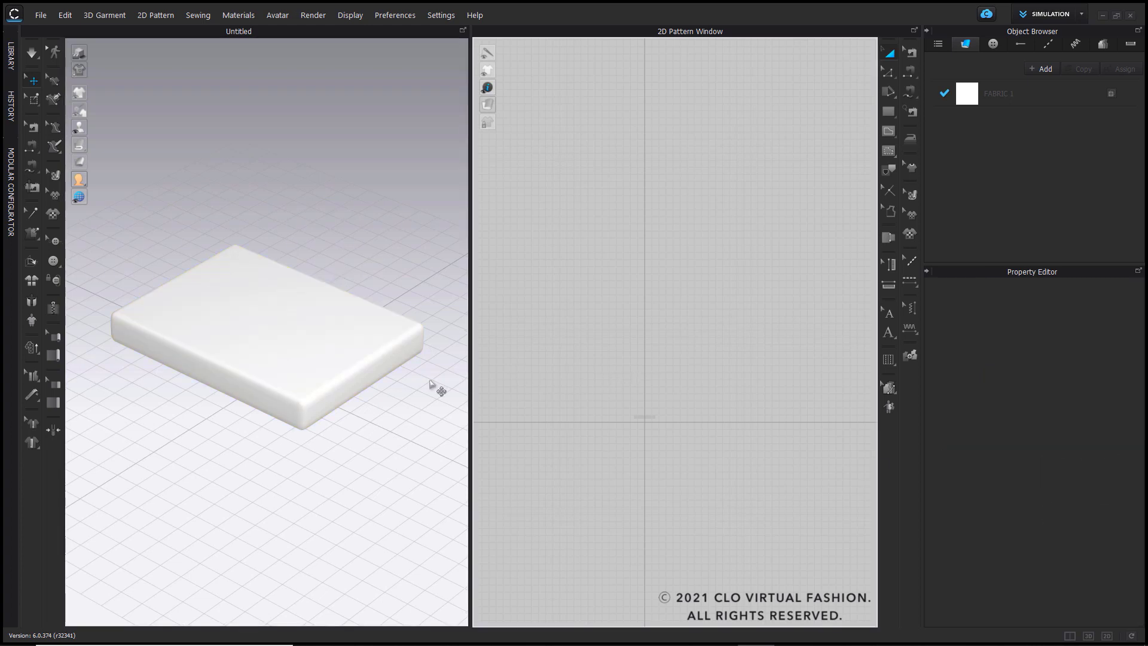
- Create a rectangle pattern 30 in wide and 40 in high to match the mattress top
{"action": "right_click_drag", "start_coordinate": [430, 374], "coordinate": [344, 356]}
{"action": "middle_click_drag", "start_coordinate": [639, 310], "coordinate": [689, 321]}
{"action": "scroll", "coordinate": [701, 382], "scroll_direction": "up", "scroll_amount": 3}
{"action": "middle_click_drag", "start_coordinate": [710, 422], "coordinate": [713, 422]}
{"action": "scroll", "coordinate": [716, 388], "scroll_direction": "up", "scroll_amount": 3}
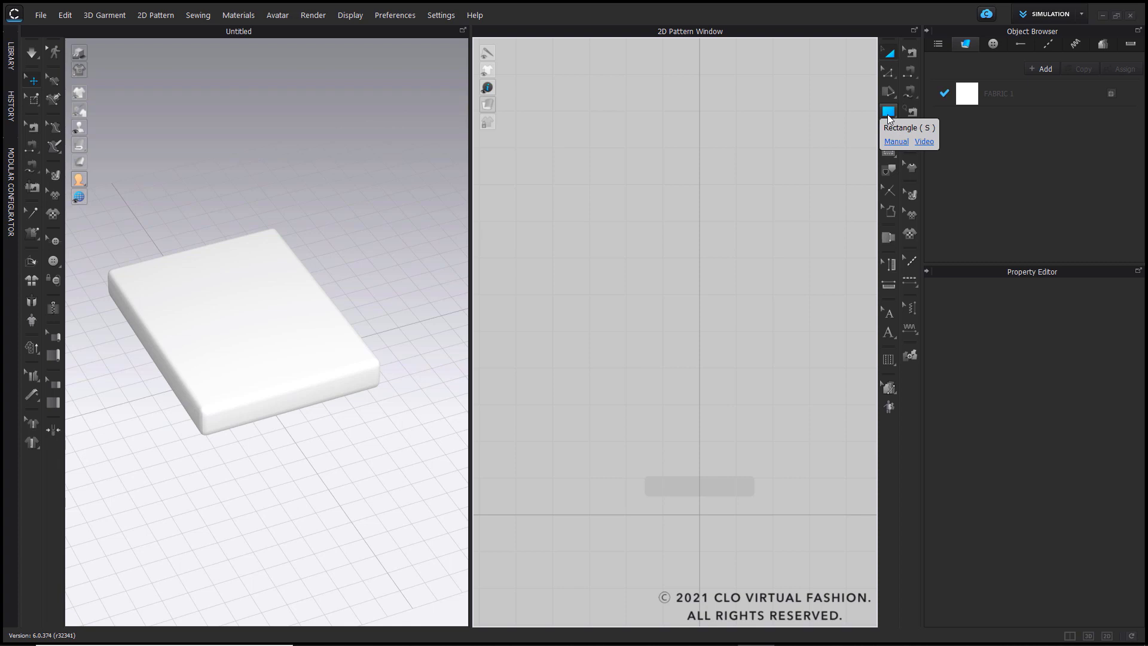
{"action": "left_click", "coordinate": [887, 113]}
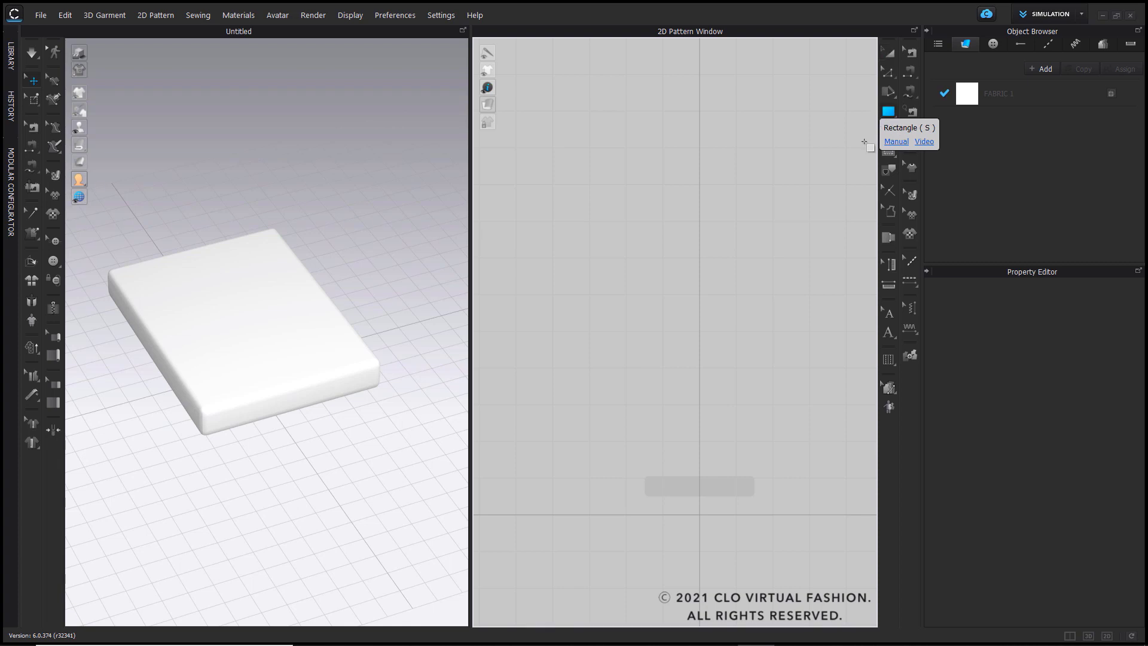
{"action": "left_click", "coordinate": [697, 433]}
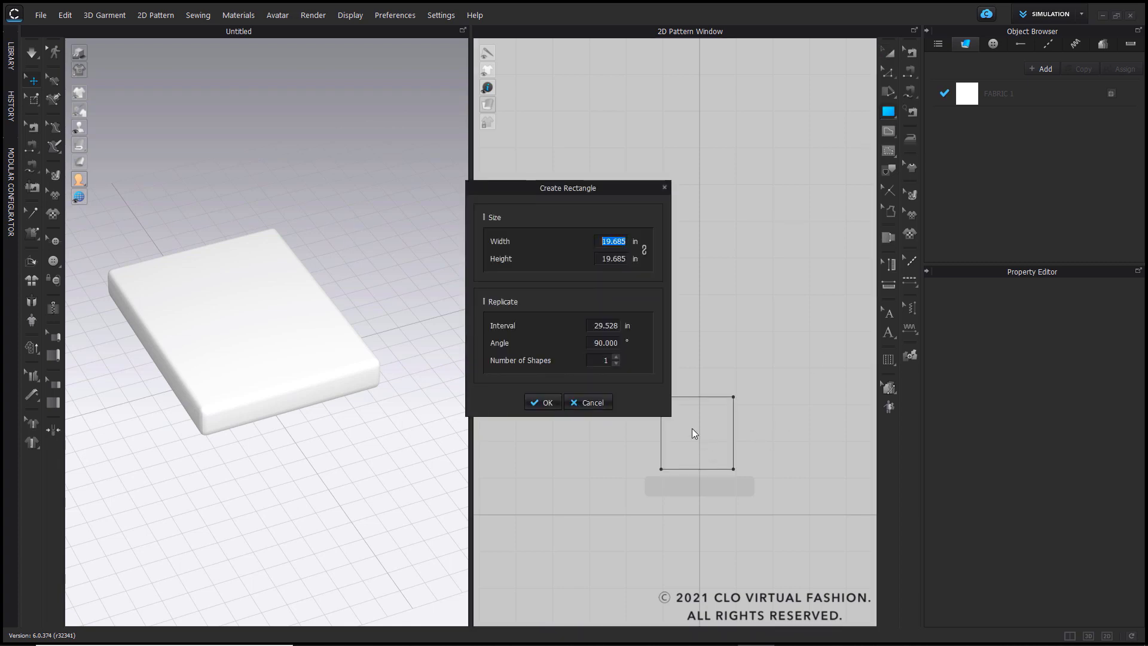
{"action": "type", "text": "30"}
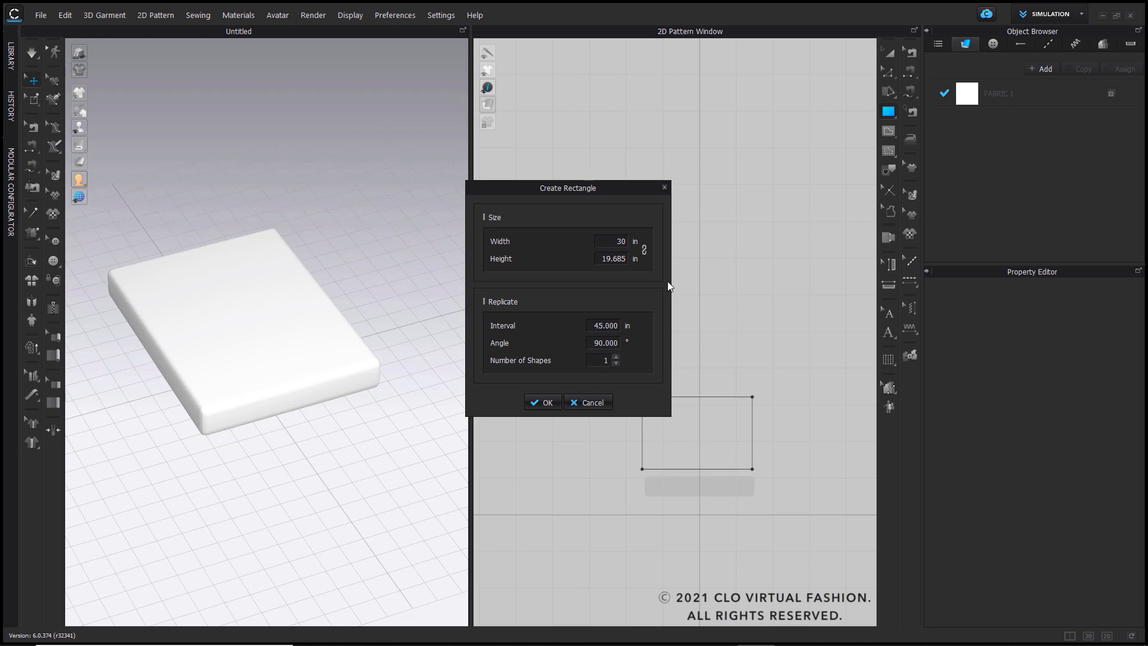
{"action": "key", "text": "Tab"}
{"action": "type", "text": "40"}
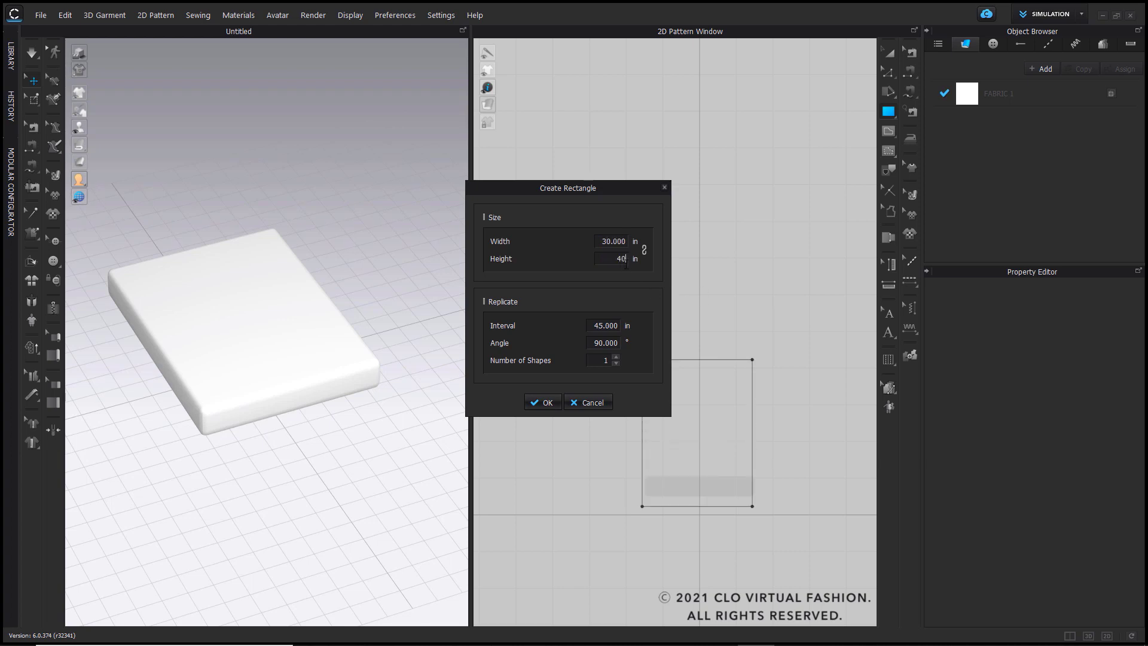
{"action": "left_click", "coordinate": [545, 402]}
- Change the 3D pattern display style, then lay the rectangle pattern flat just above the mattress, aligned with its top
{"action": "right_click_drag", "start_coordinate": [395, 275], "coordinate": [275, 249]}
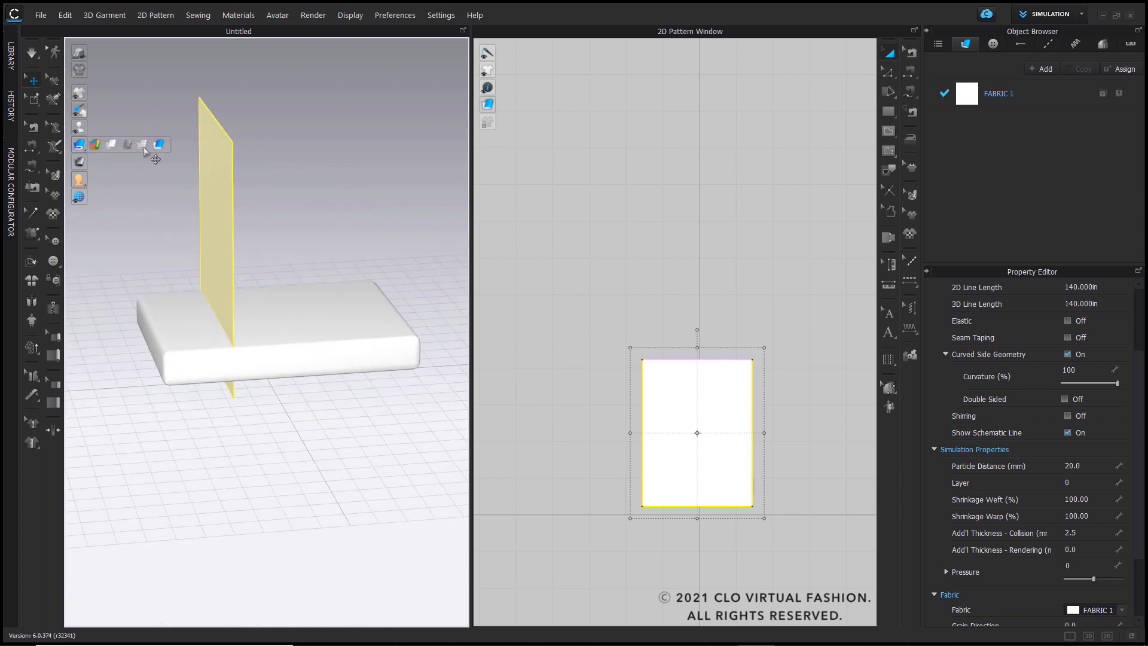
{"action": "left_click", "coordinate": [163, 145]}
{"action": "left_click", "coordinate": [213, 209]}
{"action": "right_click_drag", "start_coordinate": [285, 197], "coordinate": [401, 331]}
{"action": "left_click", "coordinate": [288, 308]}
{"action": "left_click", "coordinate": [364, 207]}
{"action": "right_click_drag", "start_coordinate": [364, 207], "coordinate": [314, 379]}
{"action": "mouse_move", "coordinate": [312, 282]}
{"action": "right_mouse_down"}
{"action": "mouse_move", "coordinate": [322, 102]}
{"action": "mouse_move", "coordinate": [270, 226]}
{"action": "mouse_move", "coordinate": [305, 282]}
{"action": "right_mouse_up"}
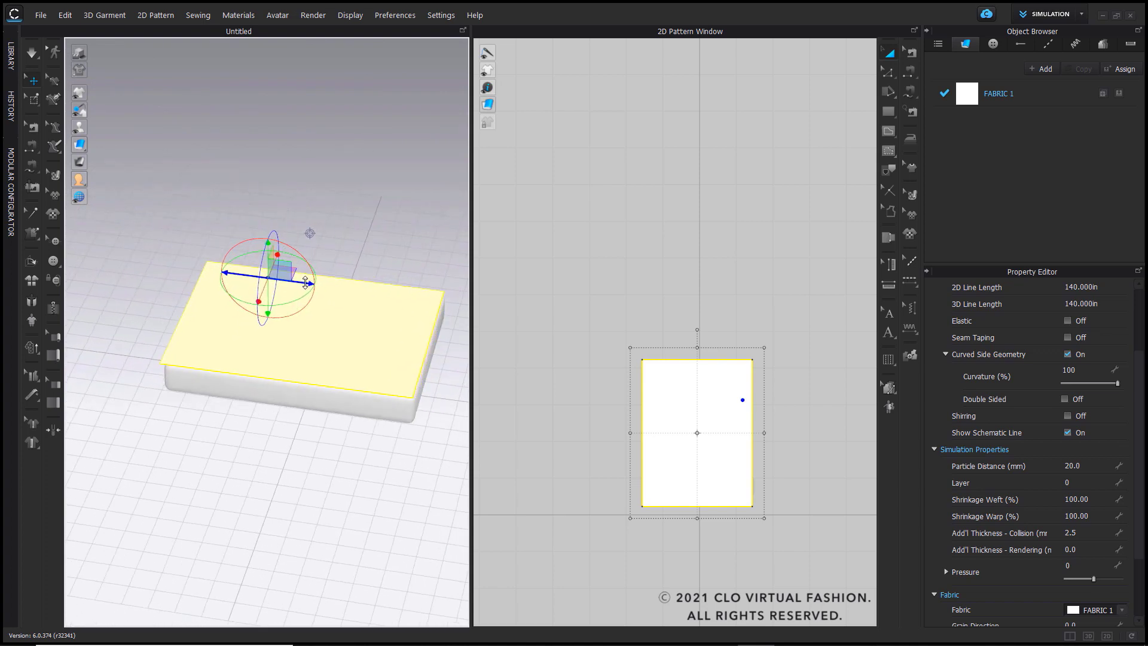
{"action": "left_click_drag", "start_coordinate": [270, 299], "coordinate": [269, 289]}
{"action": "left_click", "coordinate": [371, 233]}
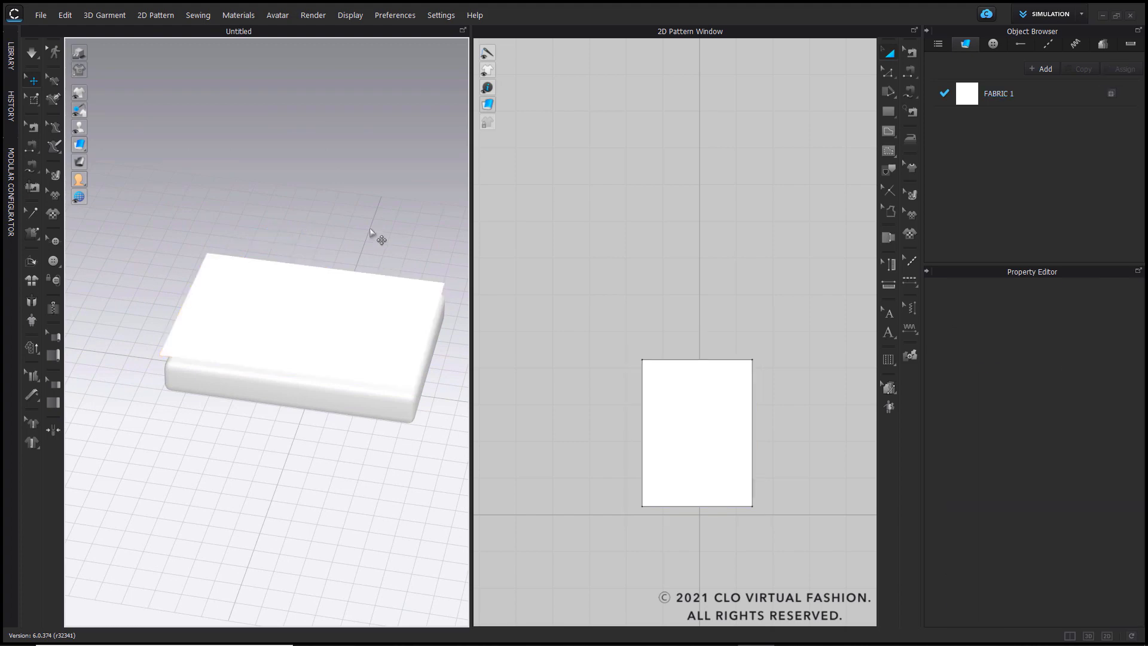
- Extend the rectangle's upper edge outward by 6.75 in with Offset Pattern Outline, creating an internal line at the original edge
{"action": "key", "text": "2"}
{"action": "scroll", "coordinate": [359, 239], "scroll_direction": "down", "scroll_amount": 1}
{"action": "right_click_drag", "start_coordinate": [359, 239], "coordinate": [320, 304]}
{"action": "left_click", "coordinate": [315, 305]}
{"action": "left_click", "coordinate": [701, 274]}
{"action": "middle_click_drag", "start_coordinate": [715, 262], "coordinate": [719, 179]}
{"action": "scroll", "coordinate": [717, 197], "scroll_direction": "down", "scroll_amount": 2}
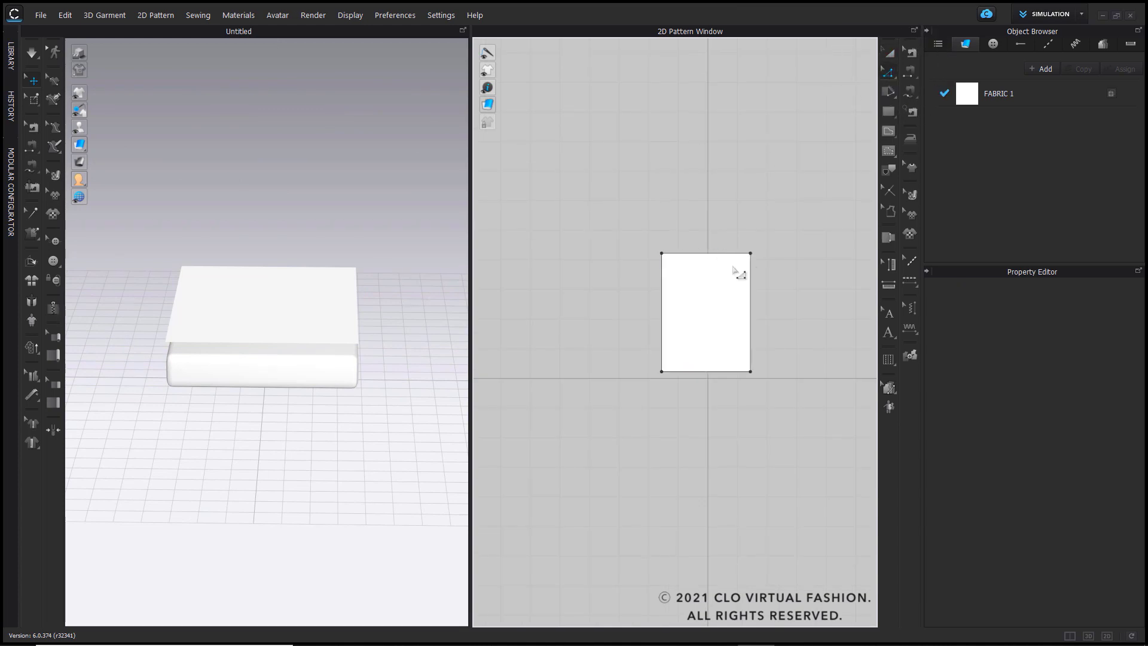
{"action": "right_click", "coordinate": [712, 256]}
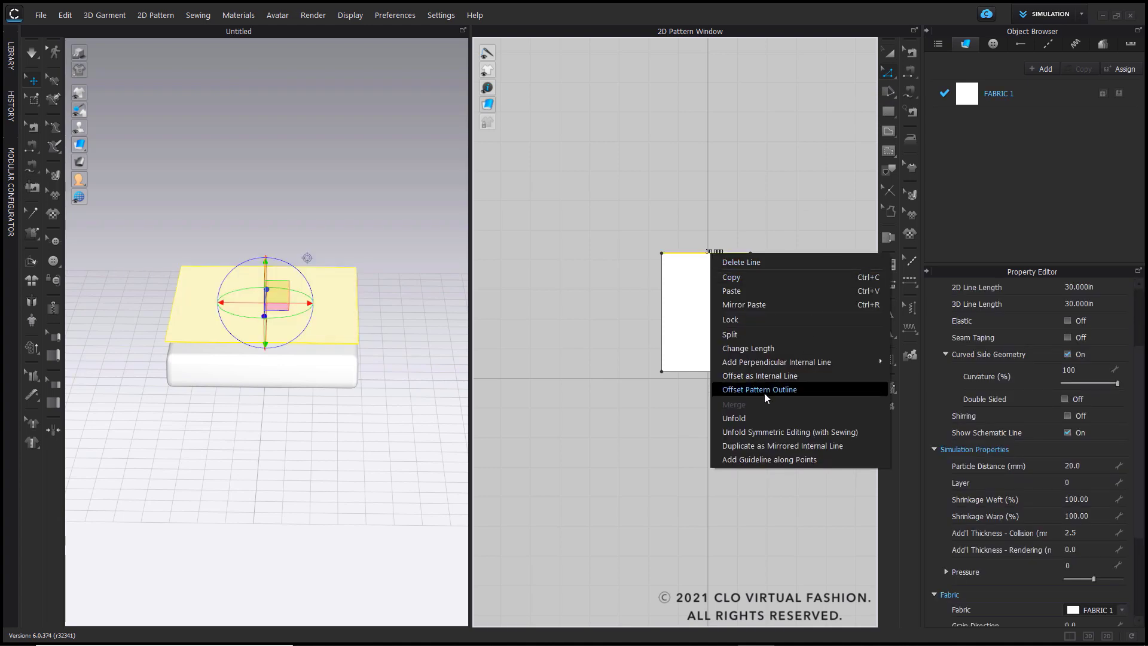
{"action": "left_click", "coordinate": [782, 391]}
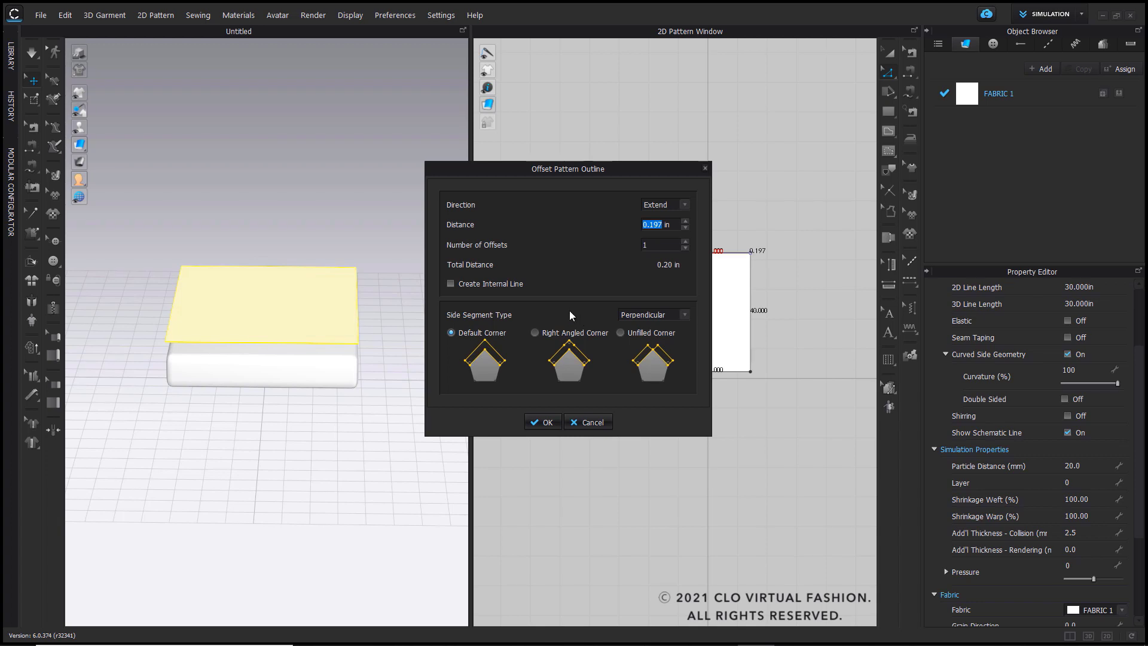
{"action": "type", "text": "6.75"}
{"action": "key", "text": "ctrl"}
{"action": "left_click", "coordinate": [544, 422]}
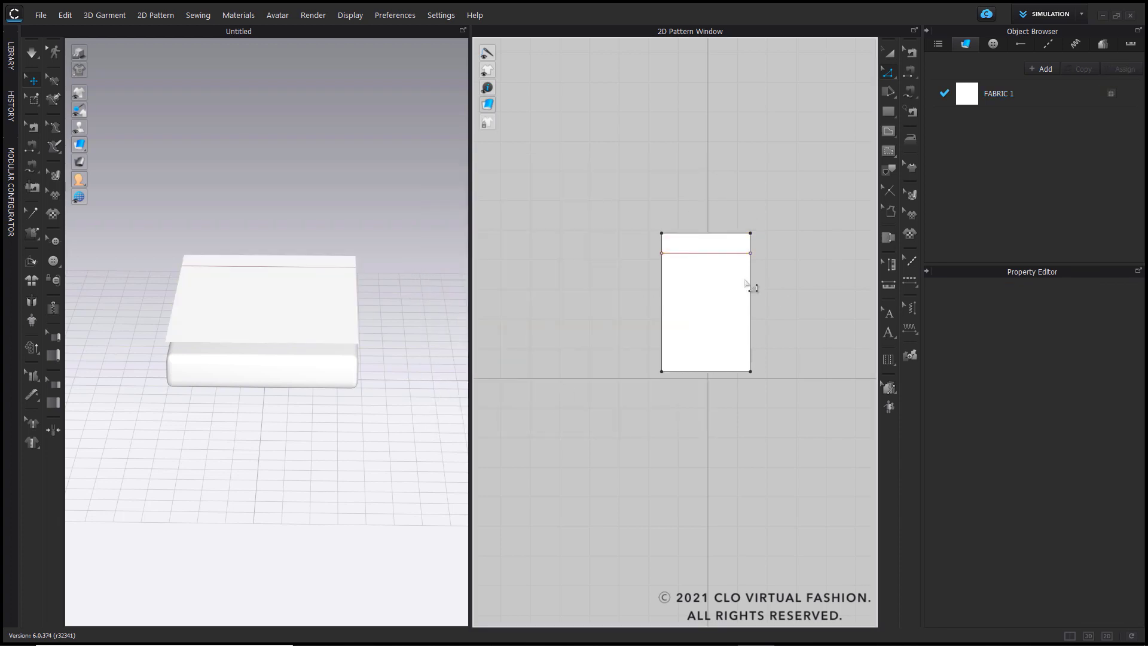
- Offset the pattern's right, left and lower edges outward by 6.75 in each, keeping internal lines at the original edges
{"action": "right_click", "coordinate": [752, 285]}
{"action": "left_click", "coordinate": [819, 418]}
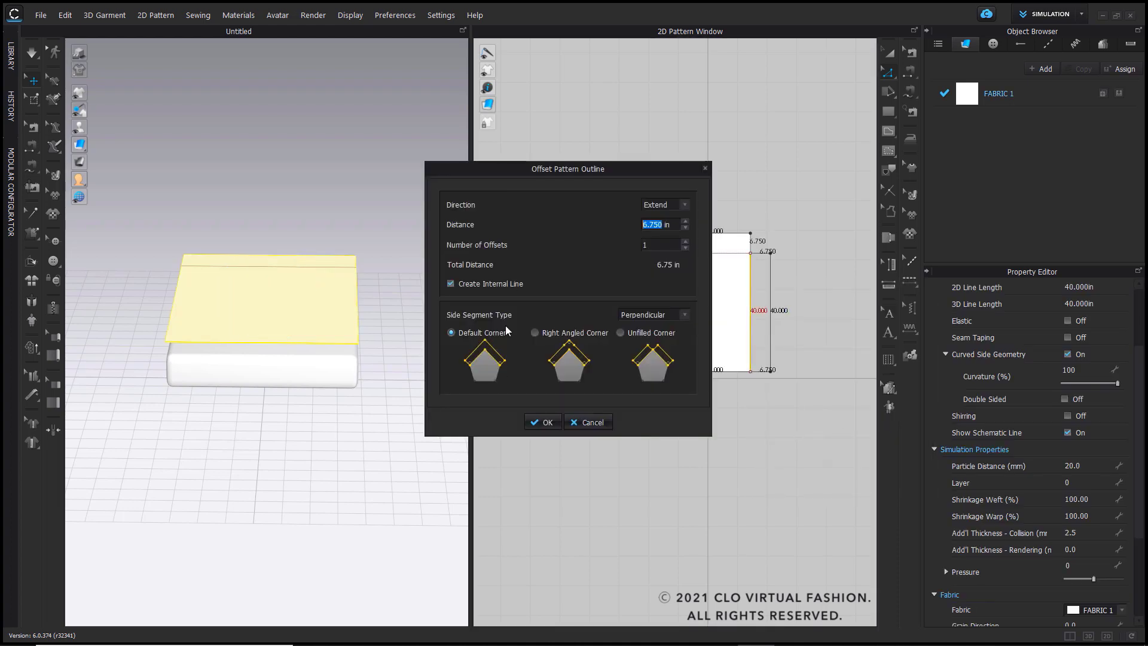
{"action": "left_click", "coordinate": [546, 428]}
{"action": "right_click", "coordinate": [662, 305]}
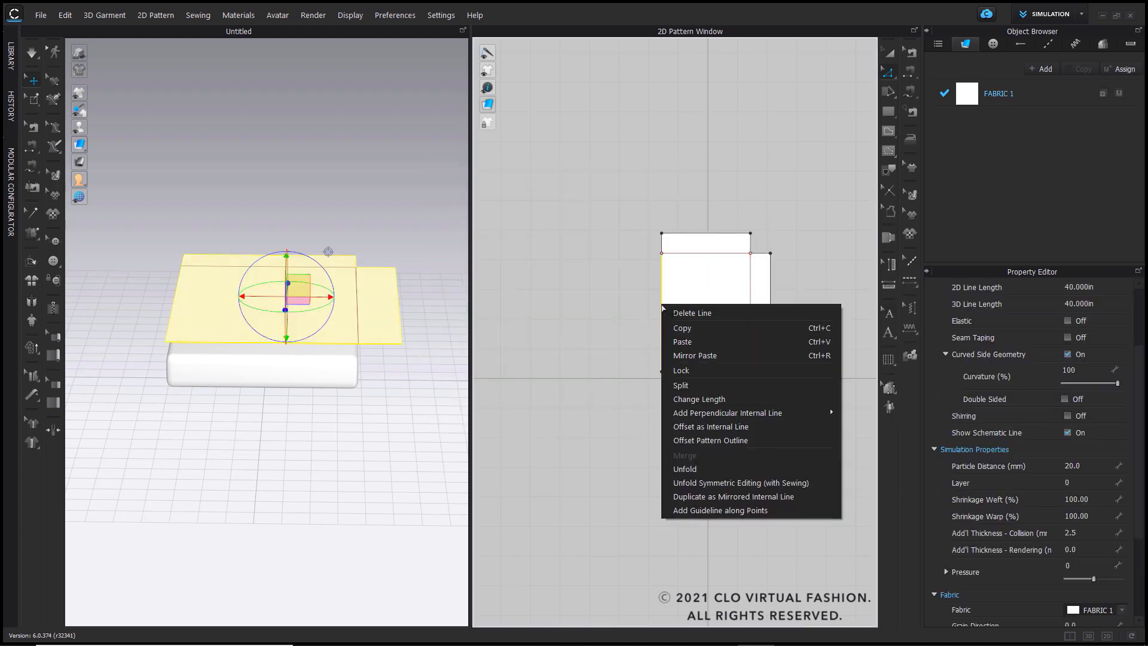
{"action": "left_click", "coordinate": [705, 444]}
{"action": "left_click", "coordinate": [544, 421]}
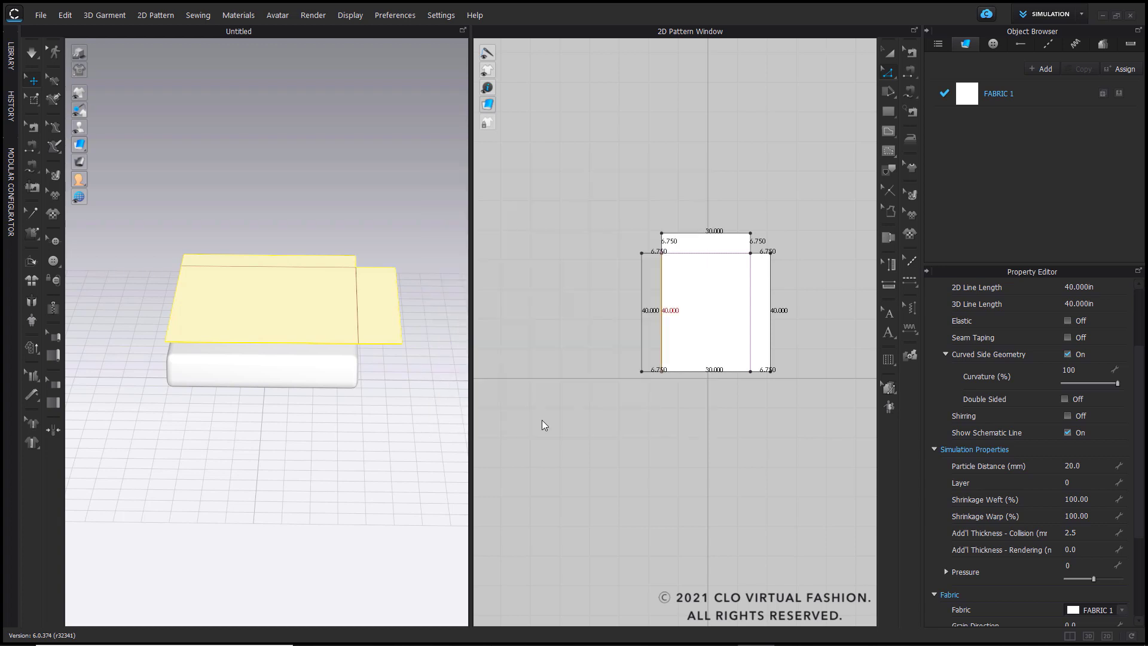
{"action": "right_click", "coordinate": [665, 372]}
{"action": "left_click", "coordinate": [766, 504]}
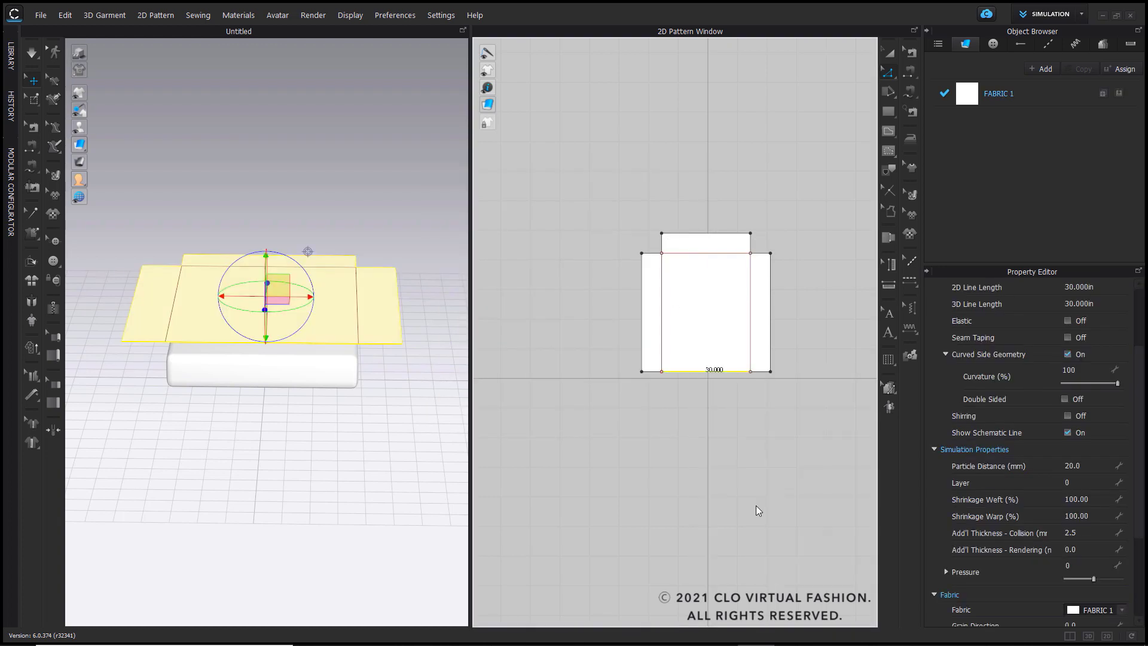
{"action": "left_click", "coordinate": [535, 420]}
- Simulate the sheet pattern so its side flaps drape down over the mattress, and inspect the open corners
{"action": "right_click_drag", "start_coordinate": [268, 378], "coordinate": [353, 366]}
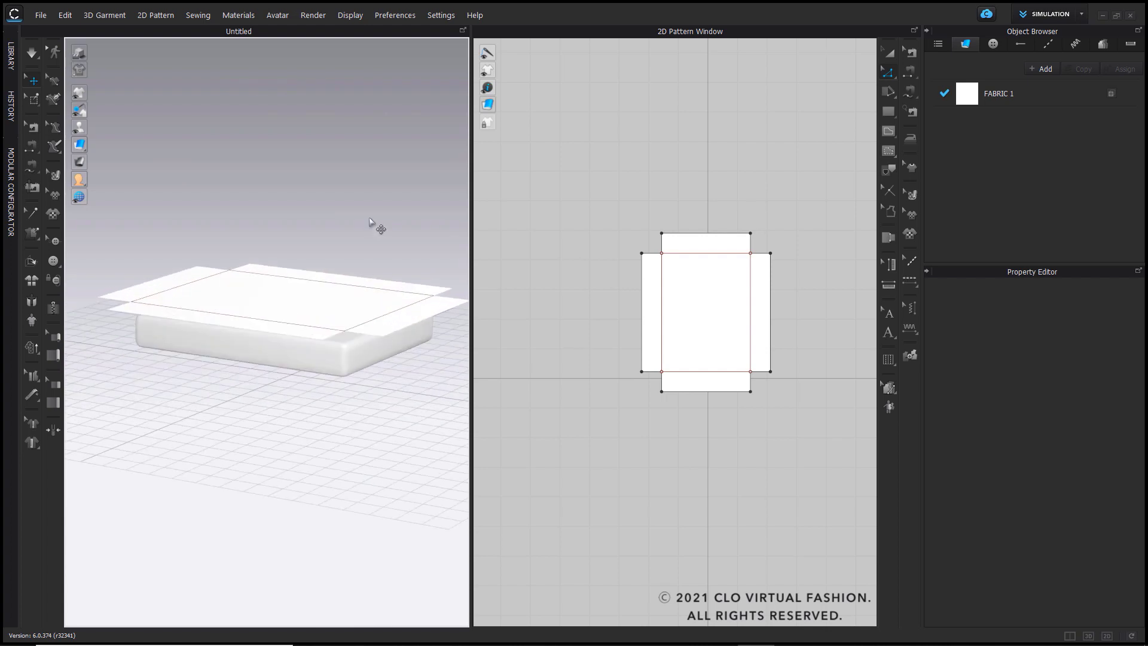
{"action": "right_click_drag", "start_coordinate": [387, 213], "coordinate": [371, 211]}
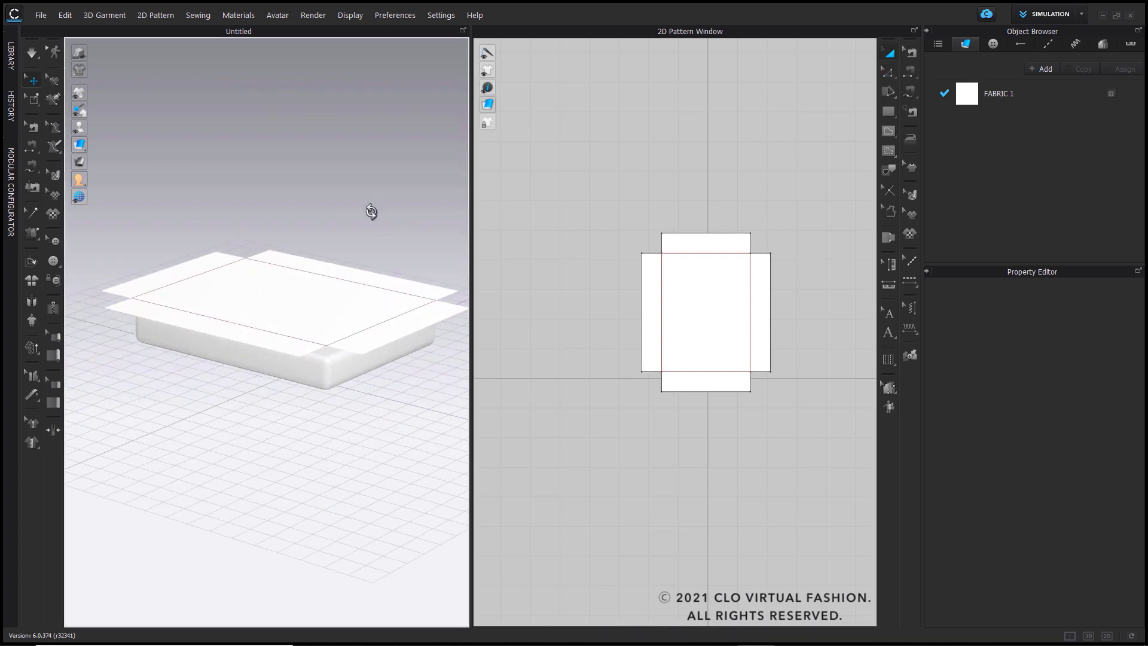
{"action": "key", "text": "space"}
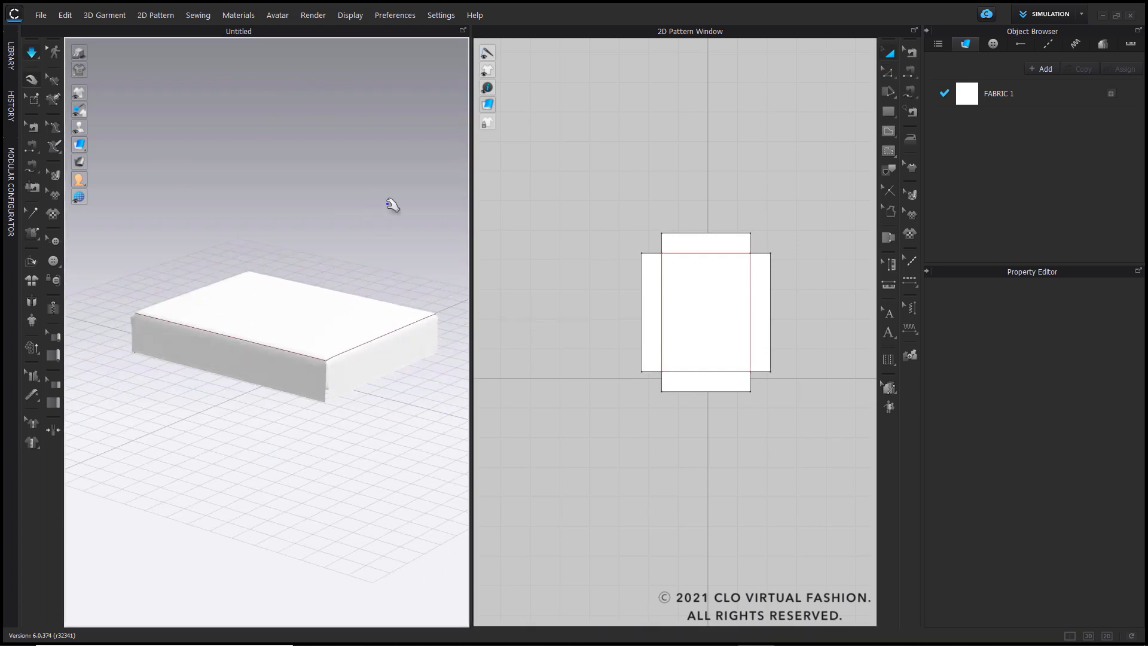
{"action": "right_click_drag", "start_coordinate": [391, 235], "coordinate": [362, 228]}
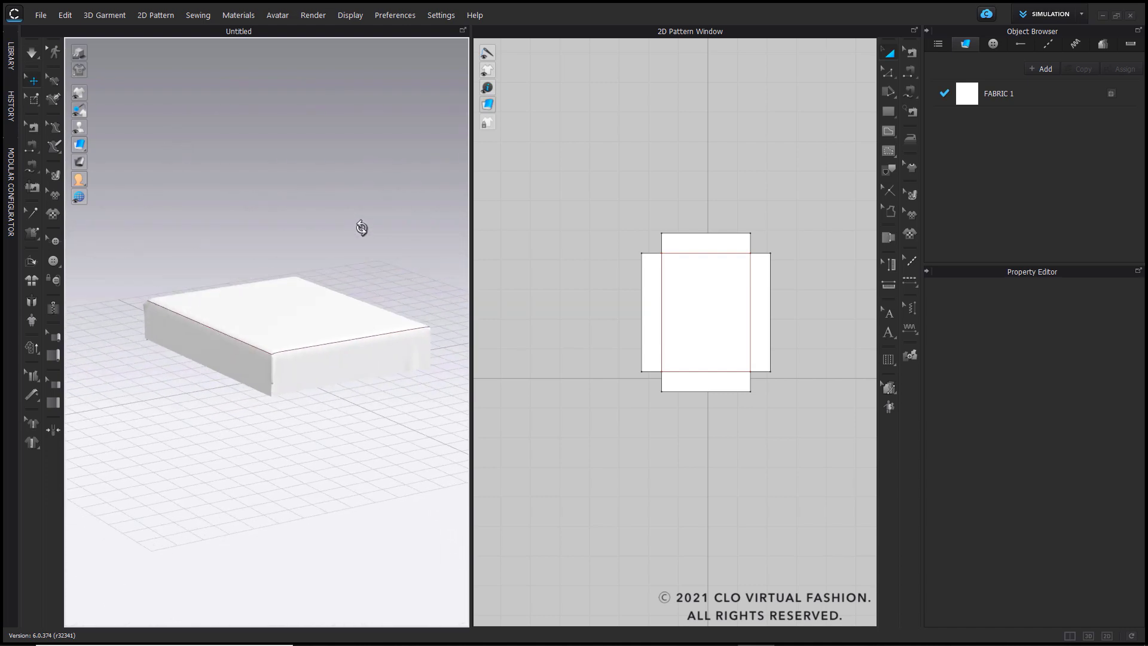
{"action": "scroll", "coordinate": [362, 228], "scroll_direction": "up", "scroll_amount": 2}
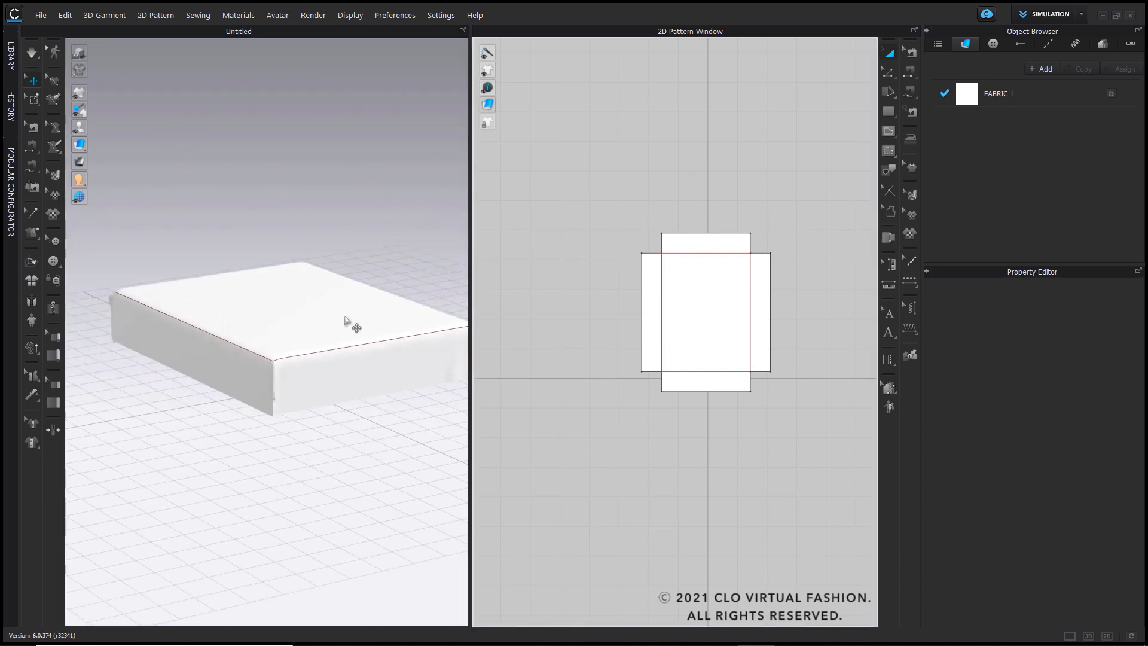
- Sew the adjacent flap edges together at all four corners of the sheet and simulate it on the mattress
{"action": "left_click", "coordinate": [909, 72]}
{"action": "left_click", "coordinate": [909, 73]}
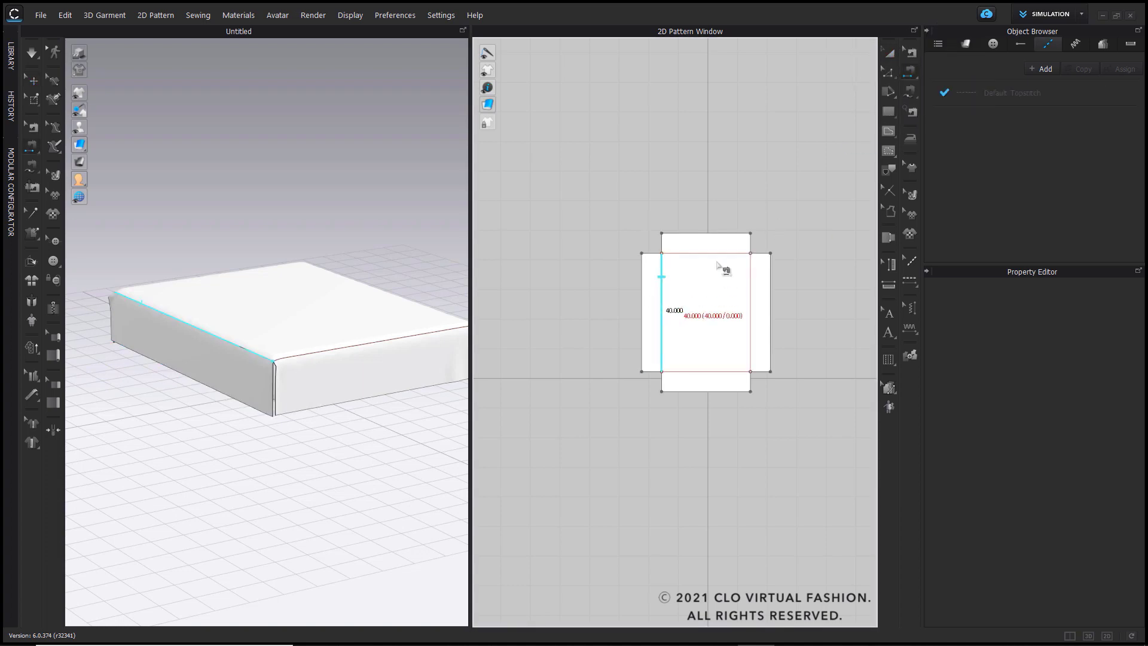
{"action": "scroll", "coordinate": [752, 245], "scroll_direction": "up", "scroll_amount": 2}
{"action": "left_click", "coordinate": [749, 253]}
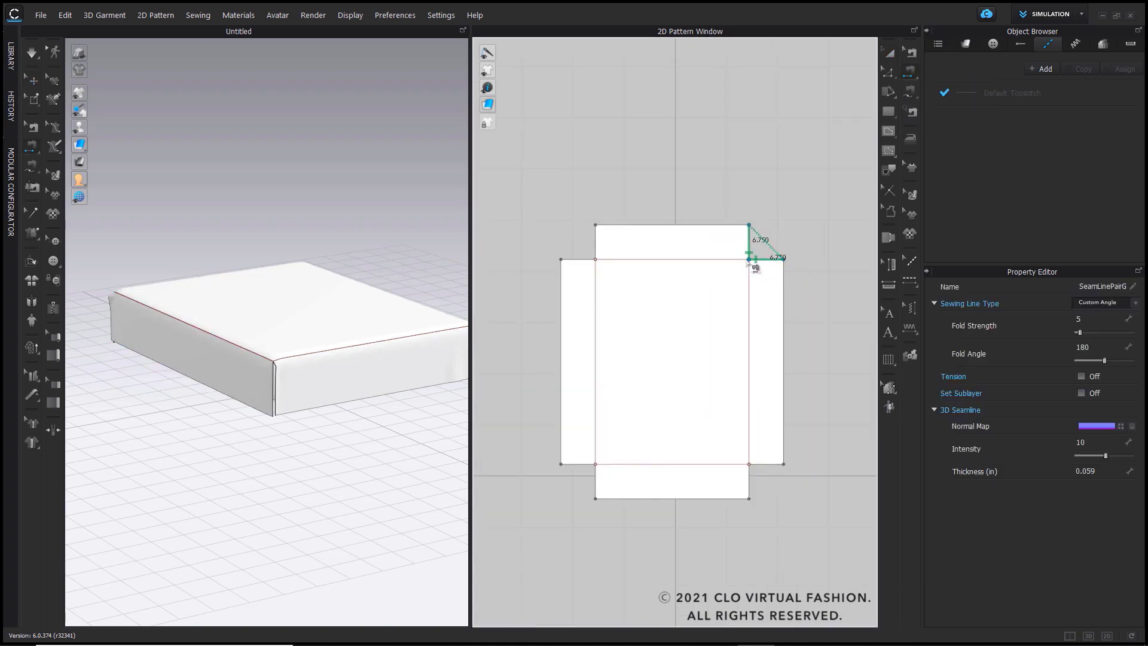
{"action": "left_click", "coordinate": [597, 266]}
{"action": "left_click", "coordinate": [578, 464]}
{"action": "left_click", "coordinate": [595, 478]}
{"action": "left_click", "coordinate": [762, 467]}
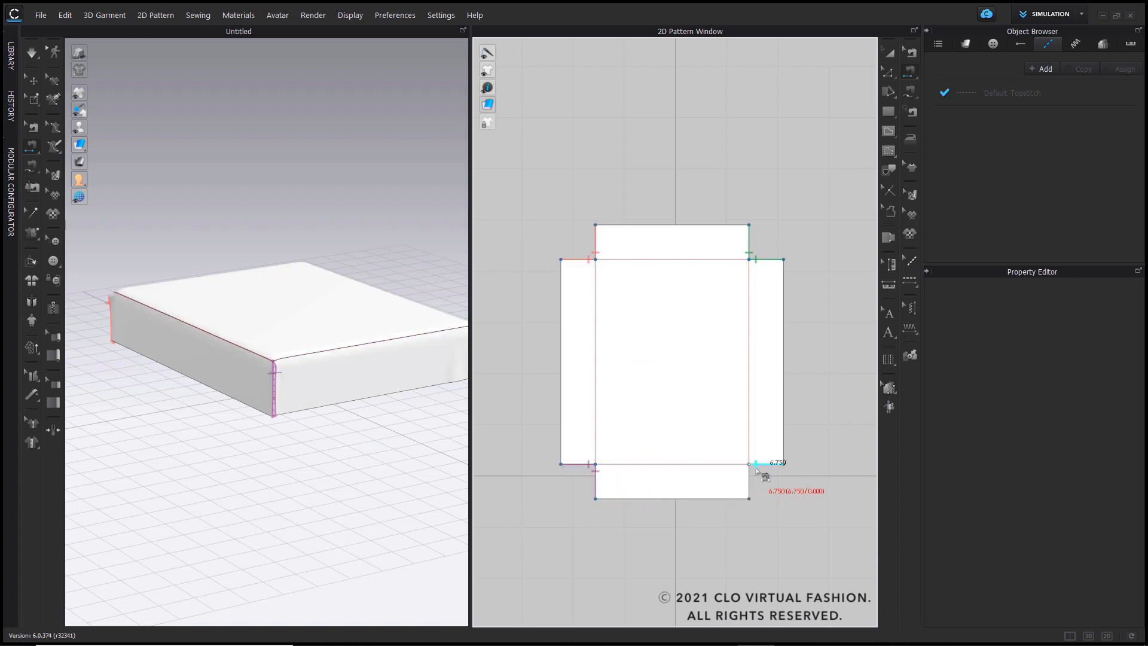
{"action": "left_click", "coordinate": [756, 481]}
{"action": "key", "text": "space"}
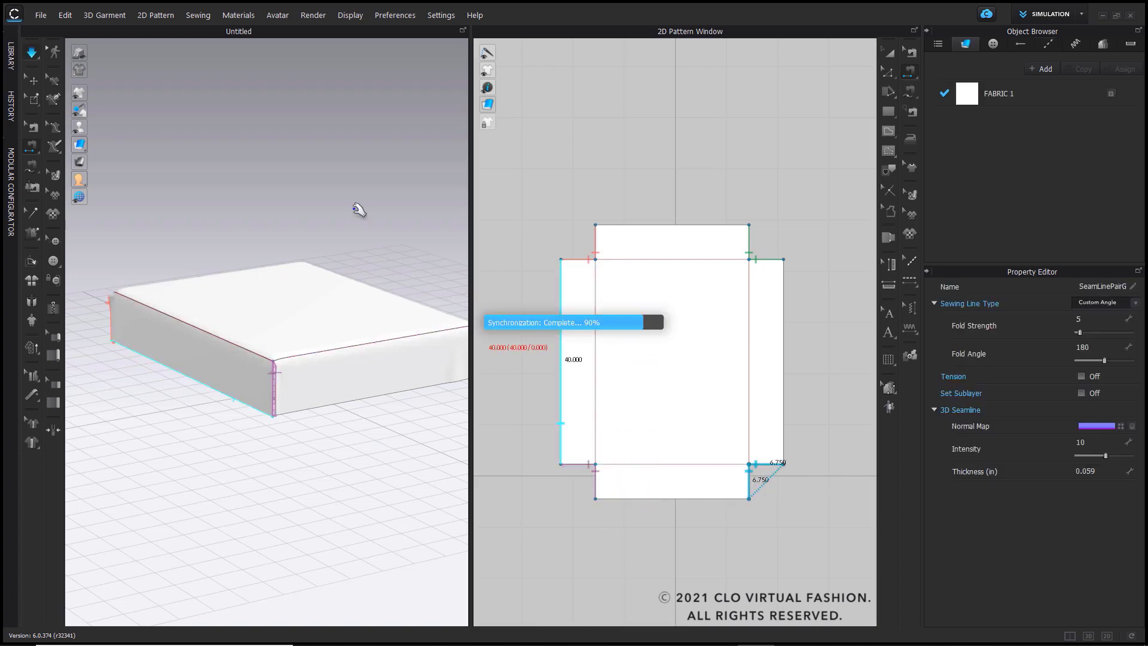
{"action": "mouse_move", "coordinate": [357, 204]}
{"action": "right_mouse_down"}
{"action": "mouse_move", "coordinate": [313, 185]}
{"action": "mouse_move", "coordinate": [346, 154]}
{"action": "mouse_move", "coordinate": [344, 189]}
{"action": "right_mouse_up"}
- Select the outer edges of all four side flaps together and turn on Elastic for them
{"action": "left_click", "coordinate": [888, 71]}
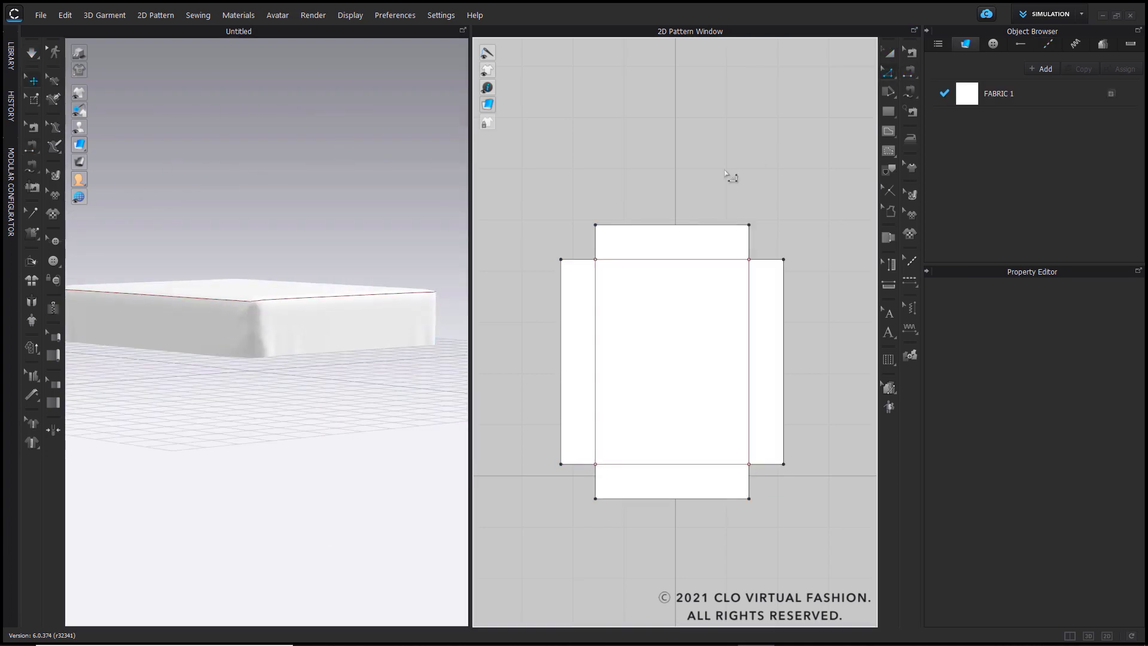
{"action": "right_click_drag", "start_coordinate": [266, 317], "coordinate": [267, 328]}
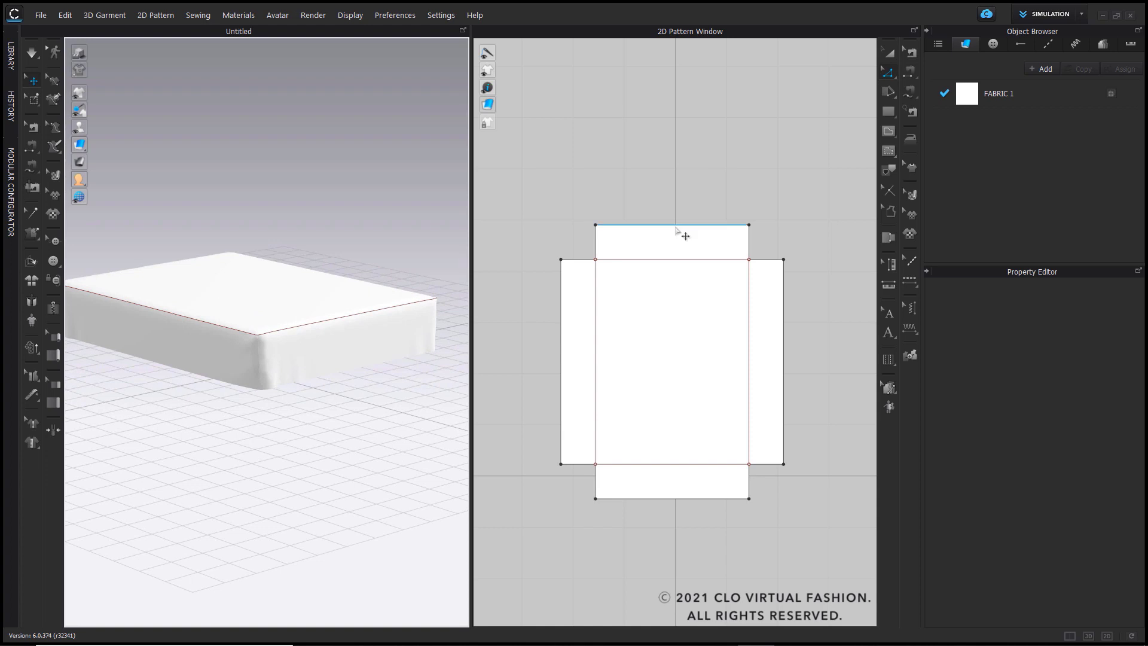
{"action": "left_click", "coordinate": [676, 226]}
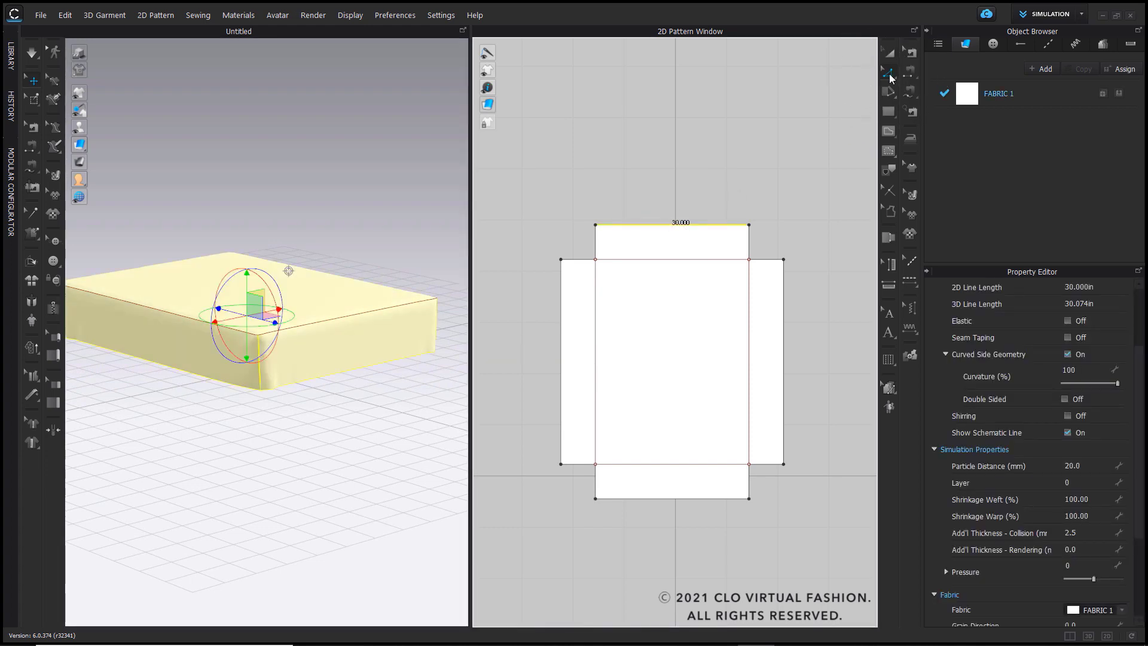
{"action": "left_click", "coordinate": [701, 168]}
{"action": "left_click", "coordinate": [654, 225]}
{"action": "left_click", "coordinate": [562, 320], "text": "shift"}
{"action": "left_click", "coordinate": [683, 497], "text": "shift"}
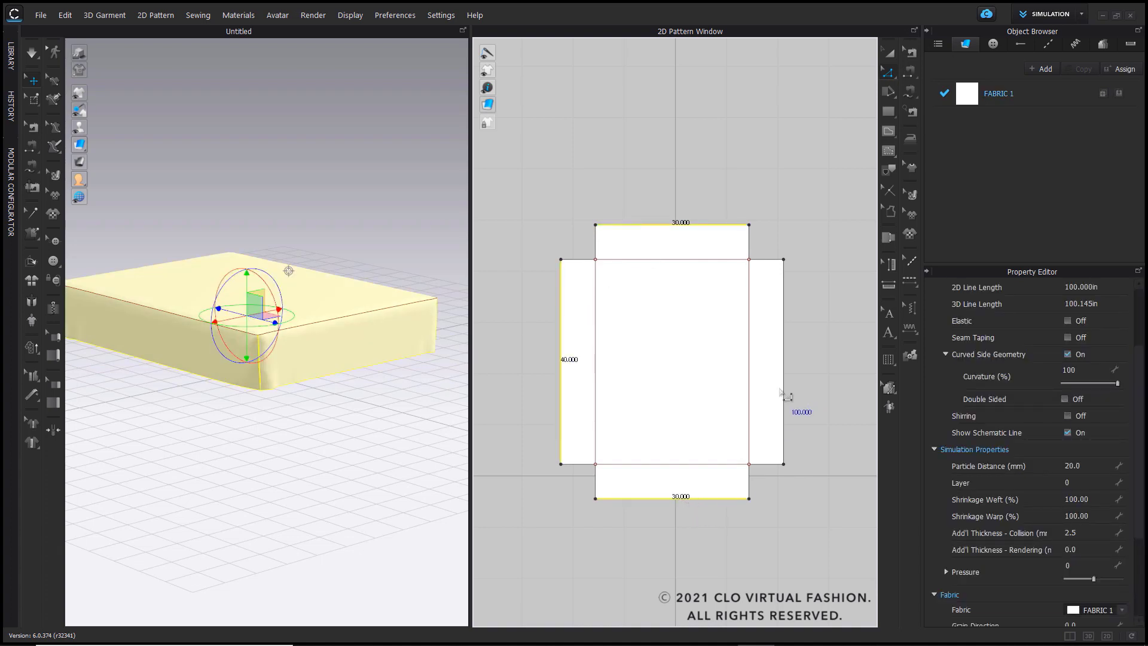
{"action": "left_click", "coordinate": [783, 389], "text": "shift"}
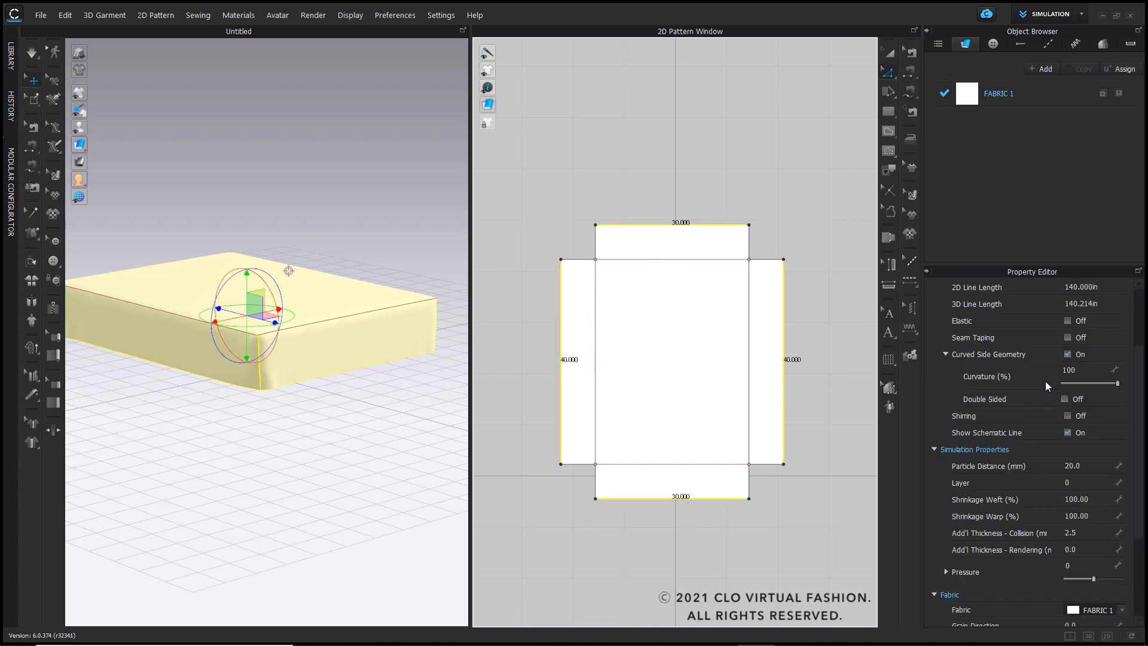
{"action": "scroll", "coordinate": [1137, 425], "scroll_direction": "down", "scroll_amount": 3}
{"action": "scroll", "coordinate": [1128, 381], "scroll_direction": "up", "scroll_amount": 4}
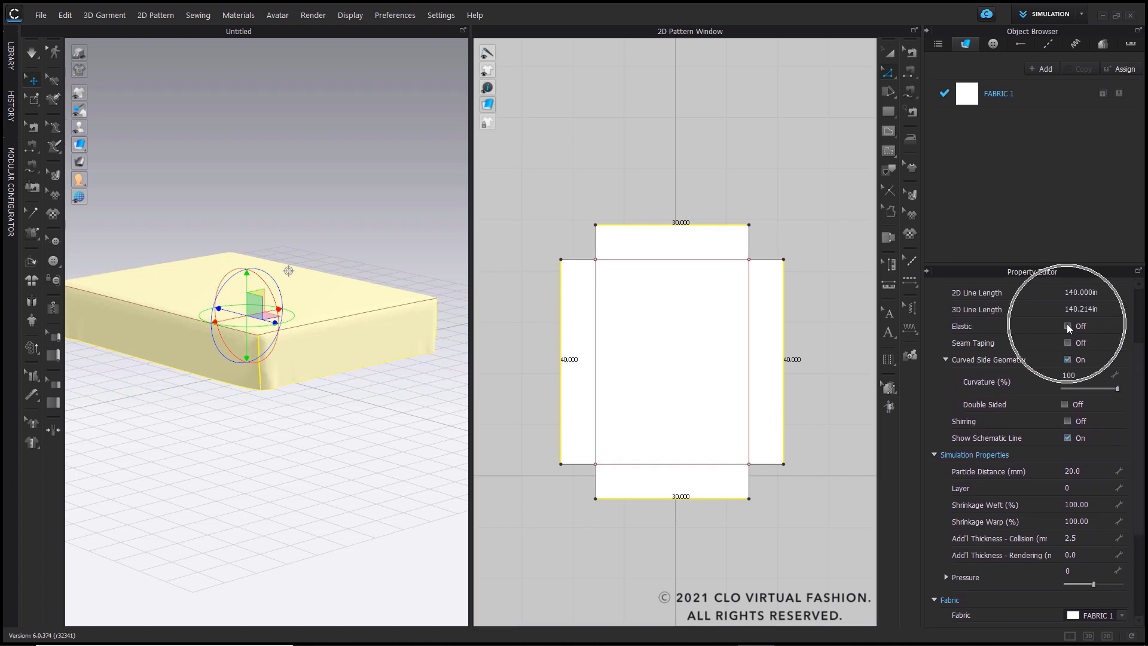
{"action": "left_click", "coordinate": [1067, 327]}
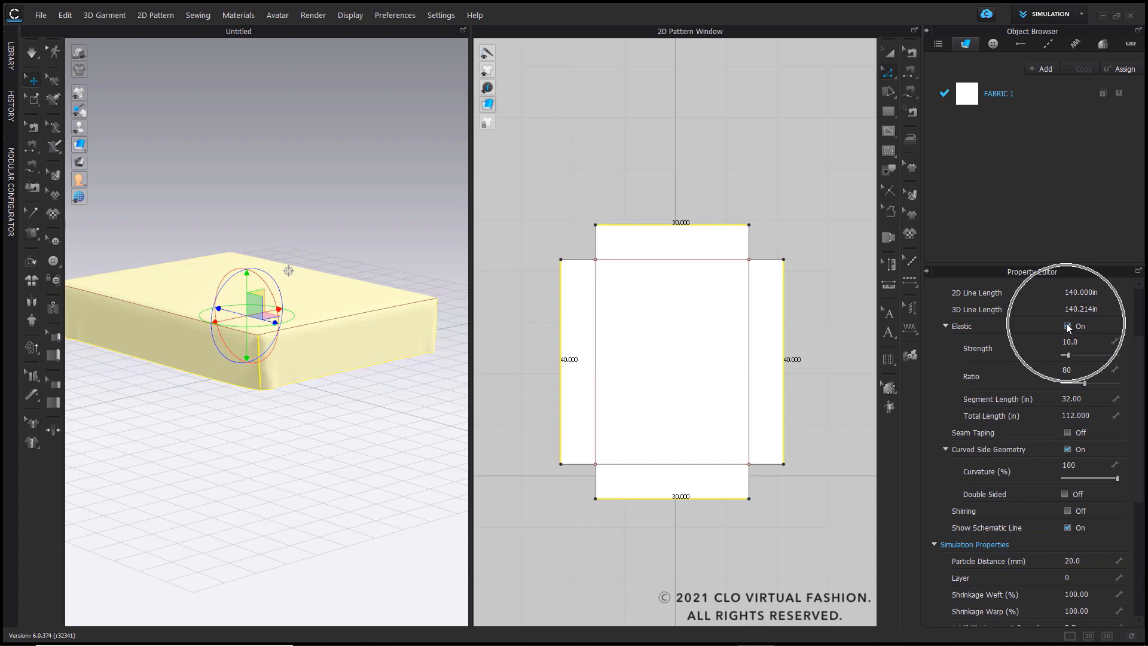
- Simulate the fitted sheet so its elastic edges gather beneath the mattress, and inspect the result from above
{"action": "middle_click_drag", "start_coordinate": [308, 467], "coordinate": [341, 462]}
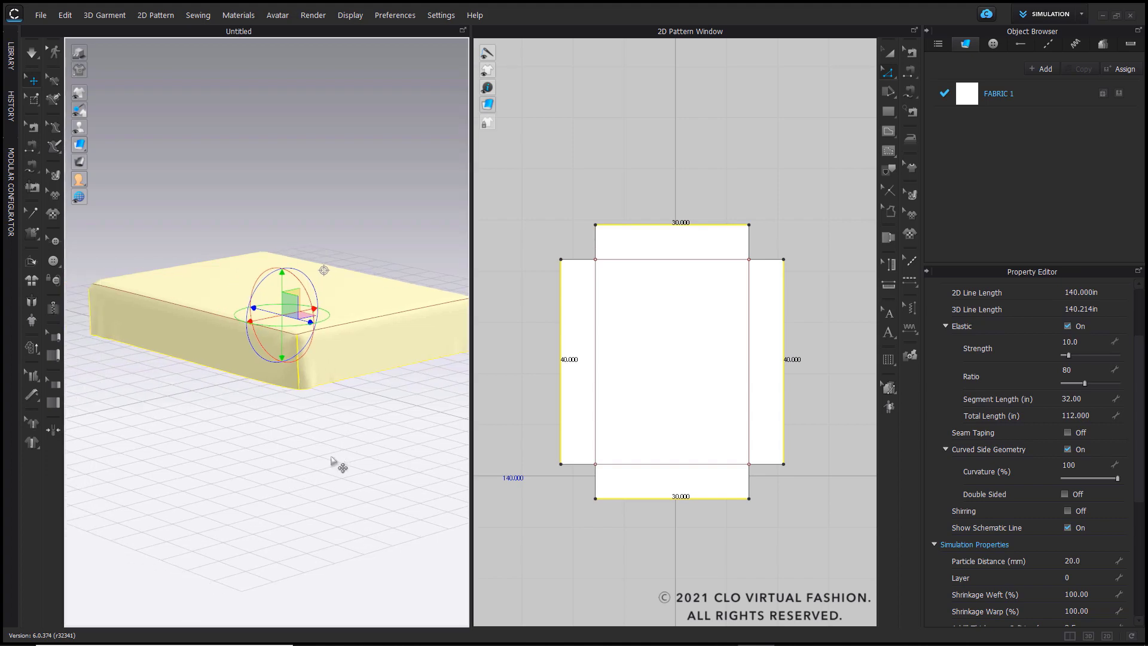
{"action": "key", "text": "space"}
{"action": "right_click_drag", "start_coordinate": [358, 397], "coordinate": [355, 466]}
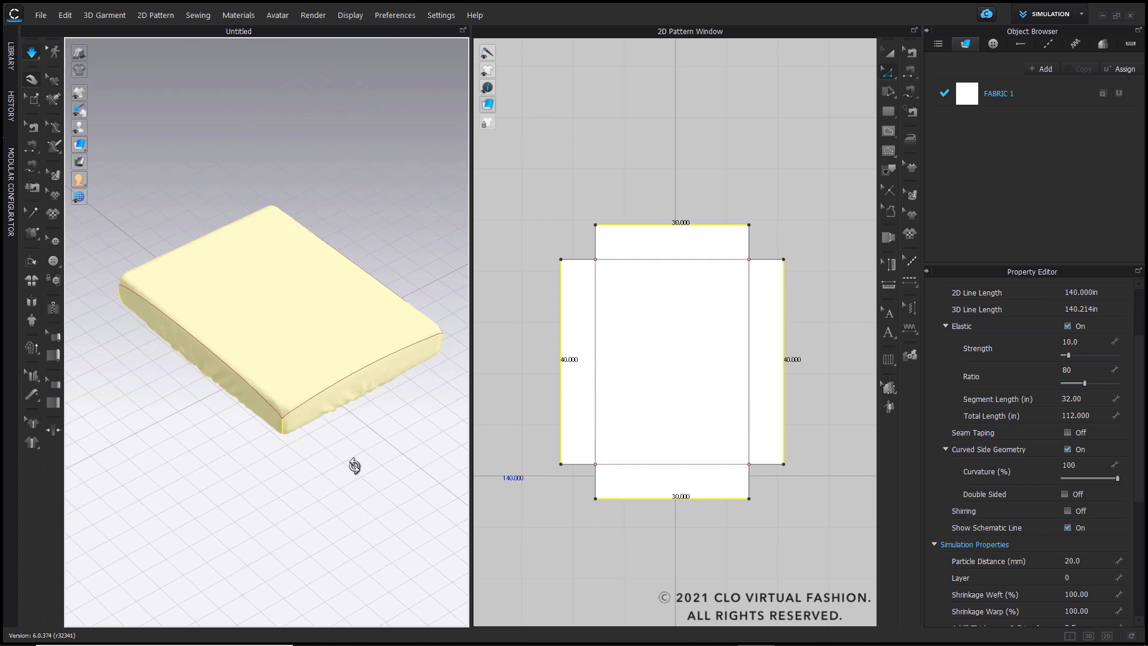
{"action": "key", "text": "space"}
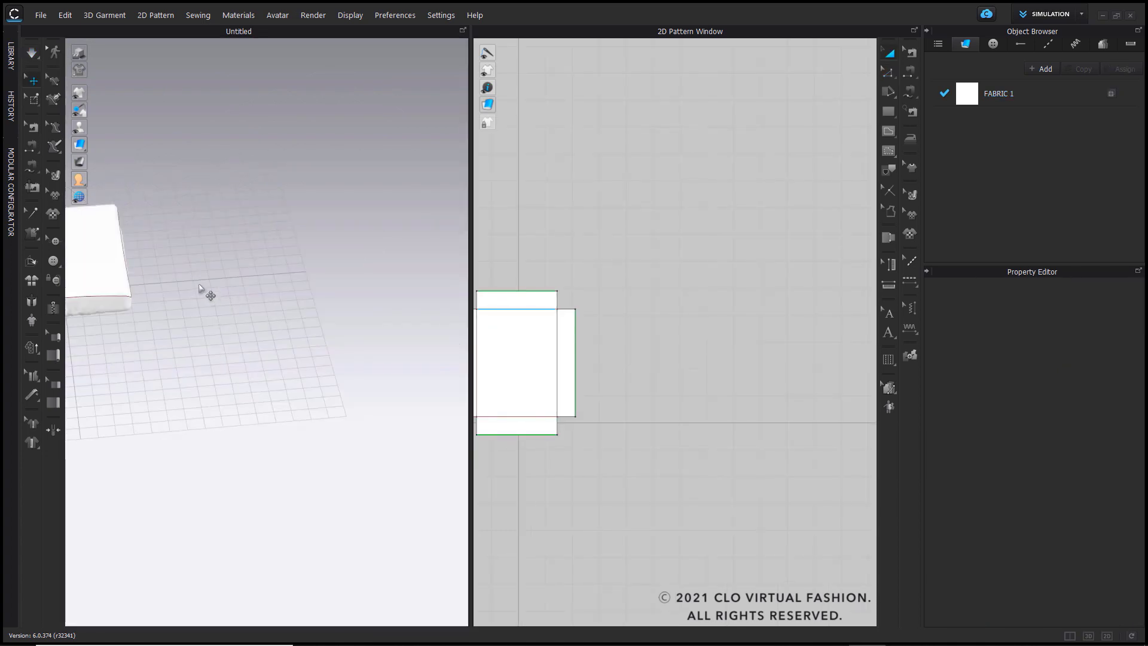
{"action": "middle_click_drag", "start_coordinate": [209, 292], "coordinate": [375, 294]}
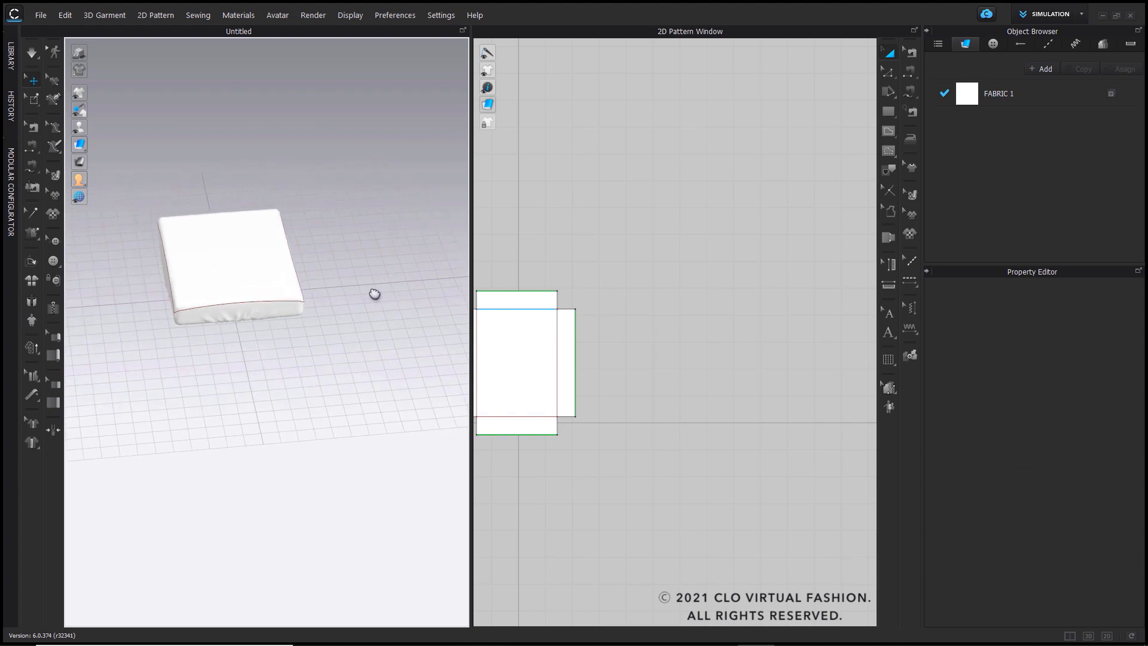
- Create a rectangle pattern 45 in wide and 48 in high beside the fitted sheet pattern
{"action": "mouse_move", "coordinate": [692, 321]}
{"action": "middle_mouse_down"}
{"action": "mouse_move", "coordinate": [793, 334]}
{"action": "mouse_move", "coordinate": [709, 322]}
{"action": "middle_mouse_up"}
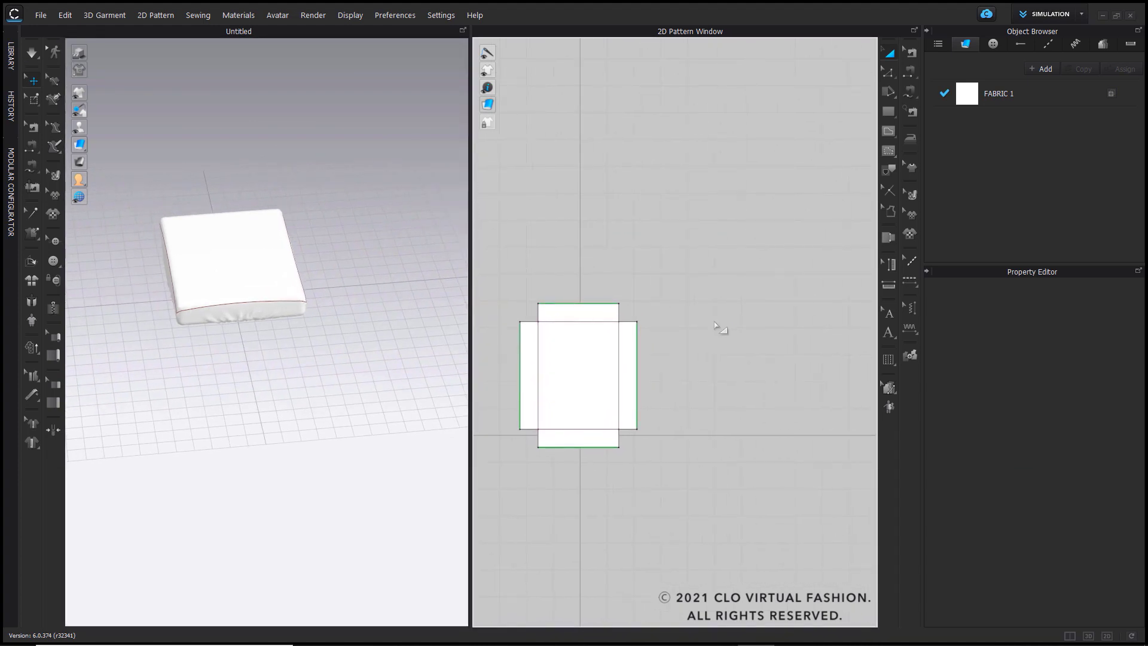
{"action": "left_click", "coordinate": [888, 112]}
{"action": "left_click", "coordinate": [718, 363]}
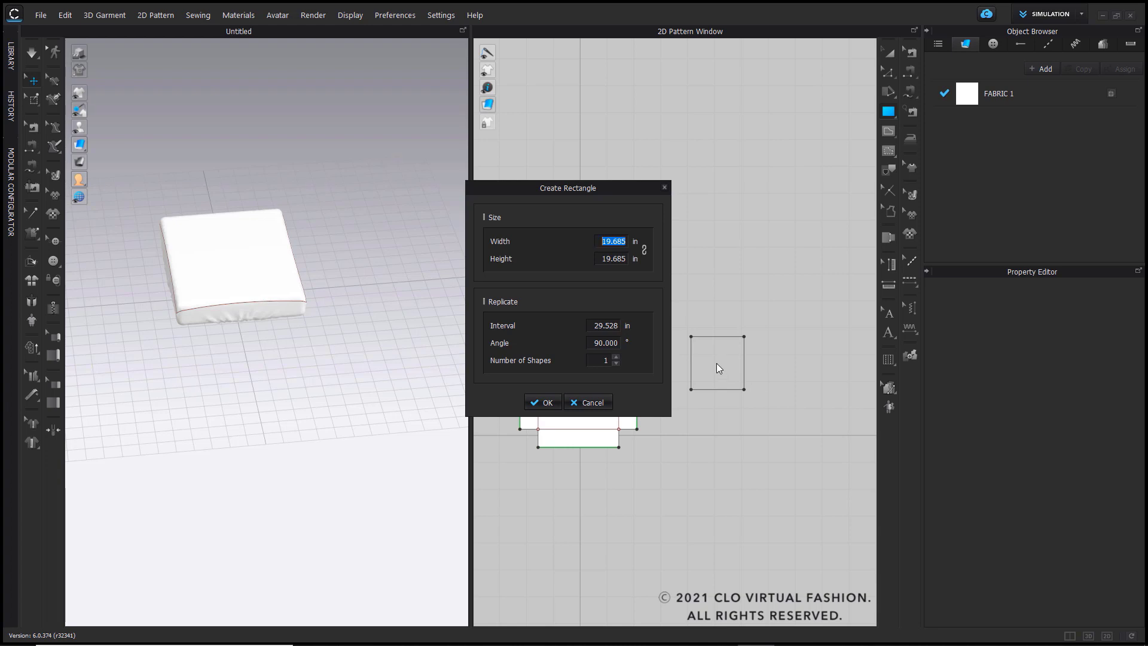
{"action": "type", "text": "45"}
{"action": "left_click", "coordinate": [619, 258]}
{"action": "type", "text": "48"}
{"action": "left_click", "coordinate": [536, 403]}
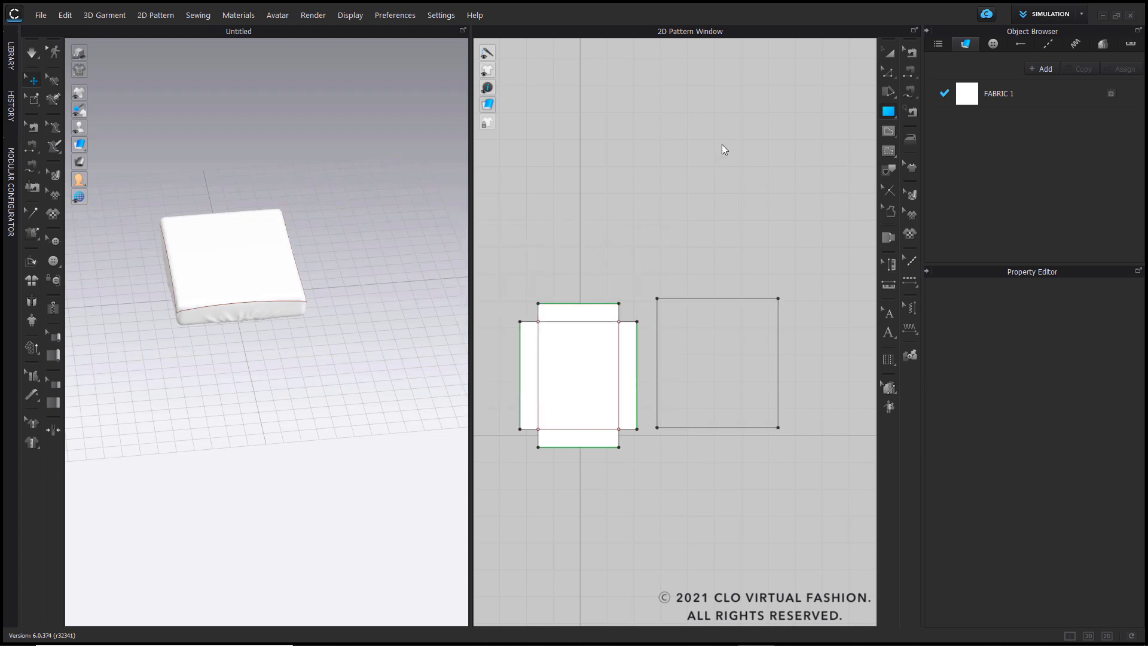
- Rotate the new rectangle pattern to lie flat in 3D and position it beside the mattress
{"action": "left_click", "coordinate": [892, 52]}
{"action": "scroll", "coordinate": [435, 263], "scroll_direction": "down", "scroll_amount": 1}
{"action": "middle_click_drag", "start_coordinate": [436, 263], "coordinate": [364, 261]}
{"action": "right_click_drag", "start_coordinate": [363, 262], "coordinate": [277, 249]}
{"action": "left_click", "coordinate": [312, 240]}
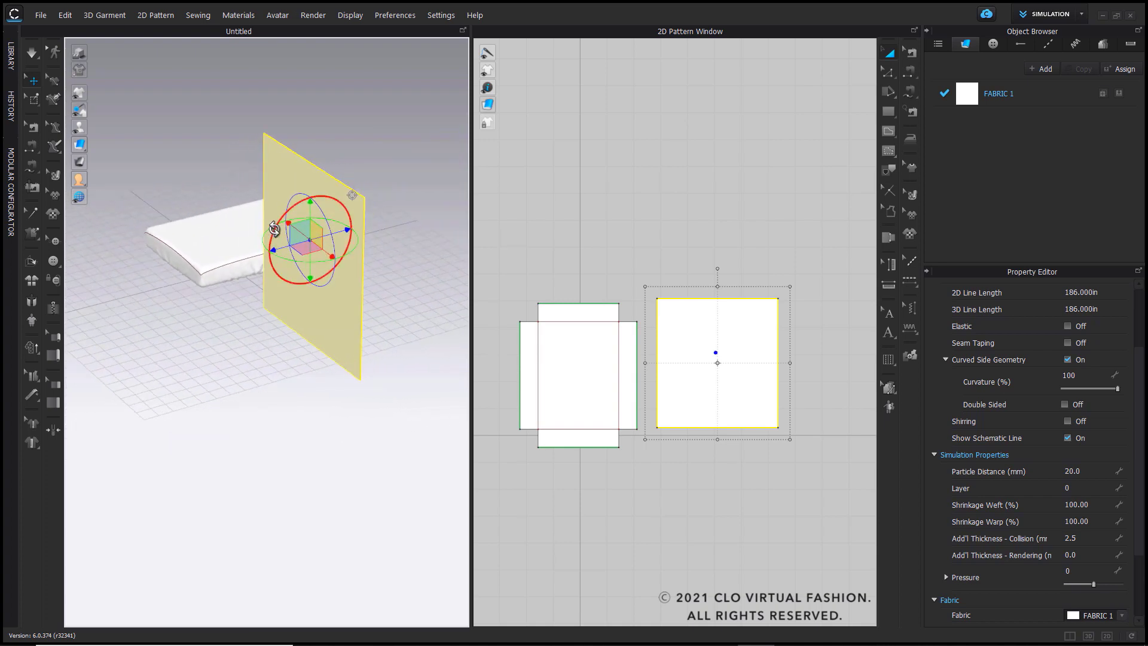
{"action": "left_click_drag", "start_coordinate": [274, 227], "coordinate": [314, 225]}
{"action": "right_click_drag", "start_coordinate": [312, 297], "coordinate": [431, 306]}
{"action": "left_click_drag", "start_coordinate": [323, 272], "coordinate": [322, 363]}
{"action": "right_click_drag", "start_coordinate": [323, 356], "coordinate": [307, 320]}
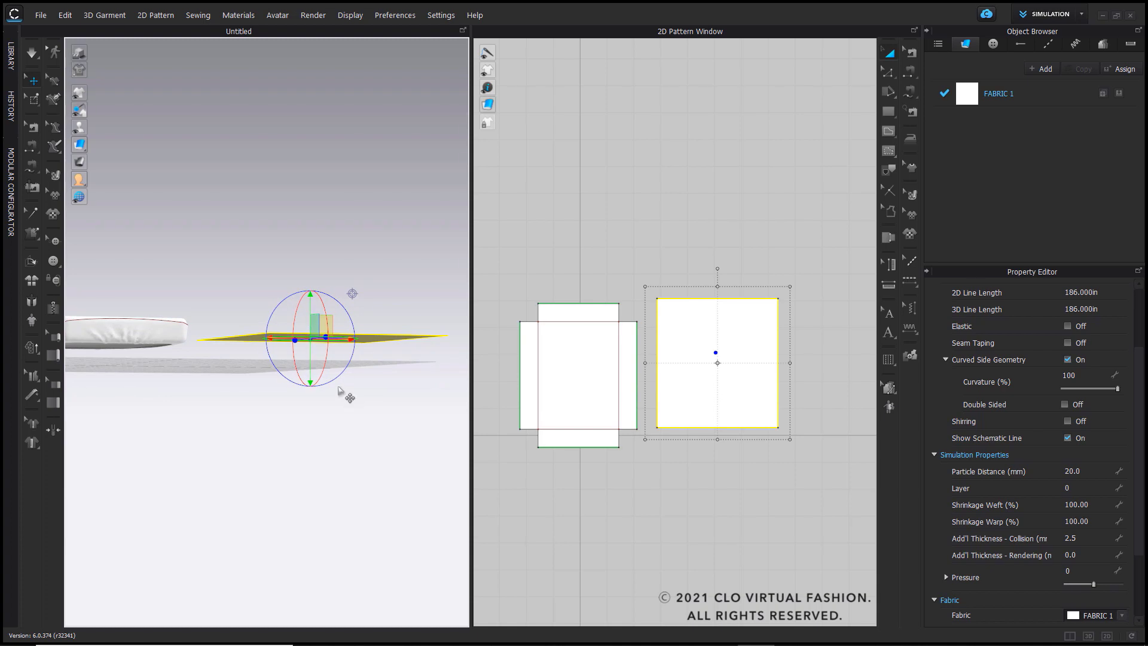
{"action": "right_click_drag", "start_coordinate": [346, 395], "coordinate": [362, 426]}
{"action": "left_click_drag", "start_coordinate": [299, 322], "coordinate": [279, 328]}
{"action": "right_click_drag", "start_coordinate": [268, 358], "coordinate": [275, 305]}
{"action": "left_click", "coordinate": [703, 246]}
{"action": "right_click_drag", "start_coordinate": [379, 359], "coordinate": [358, 428]}
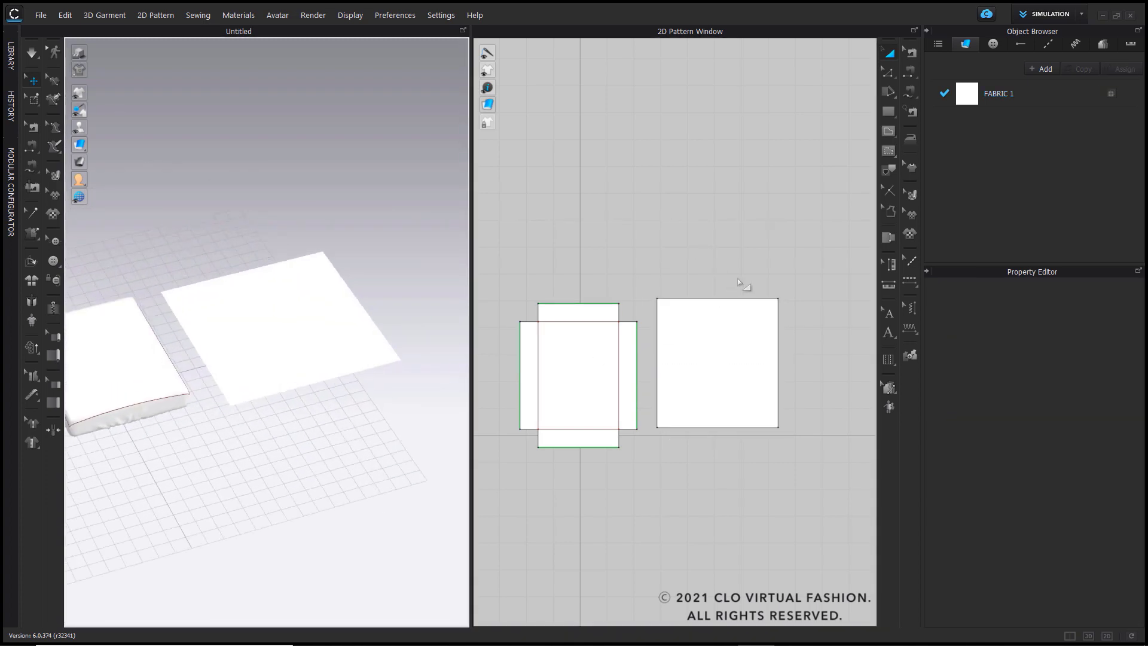
- Try drawing several internal circles on the 45 by 48 in rectangle pattern, and undo them
{"action": "scroll", "coordinate": [741, 284], "scroll_direction": "down", "scroll_amount": 3}
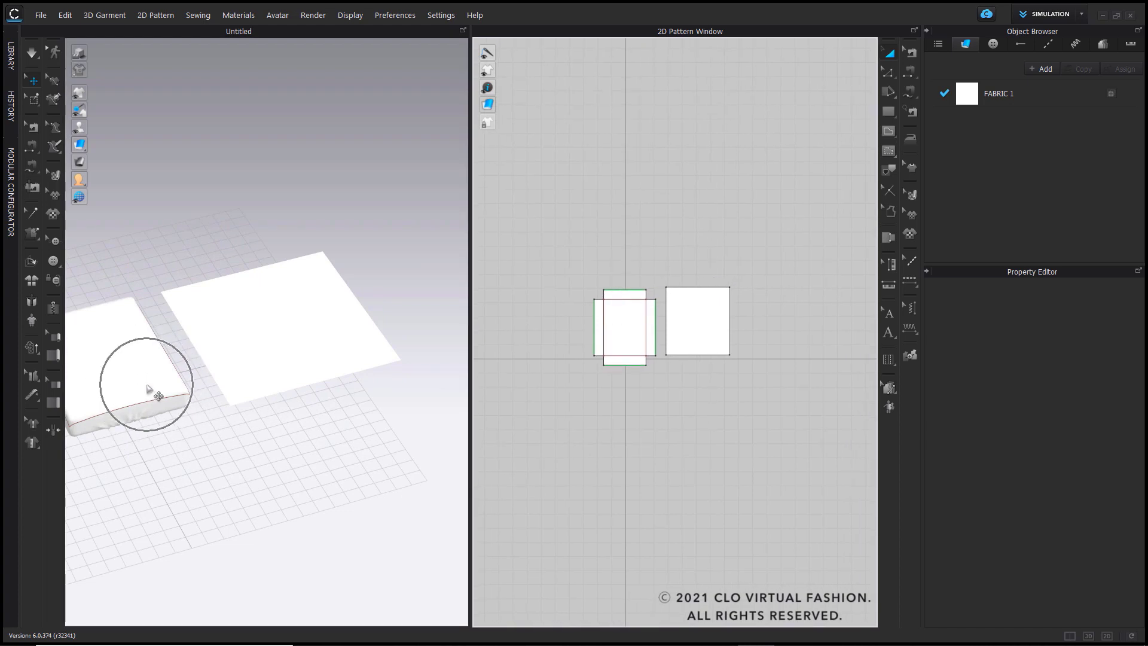
{"action": "scroll", "coordinate": [728, 256], "scroll_direction": "up", "scroll_amount": 3}
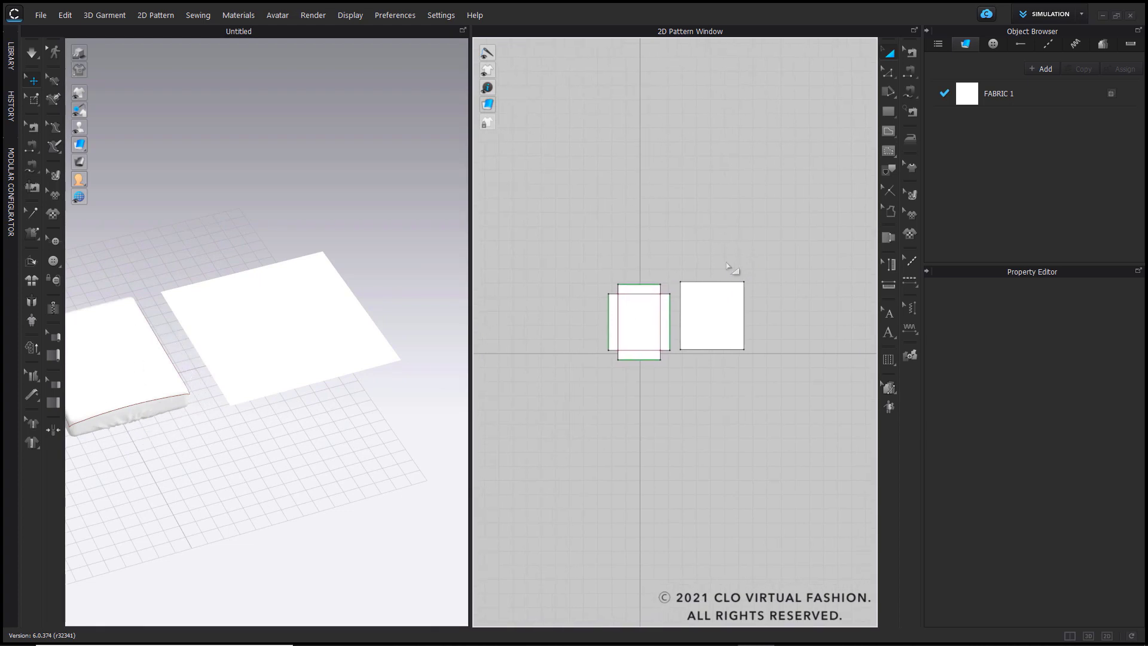
{"action": "scroll", "coordinate": [708, 281], "scroll_direction": "up", "scroll_amount": 2}
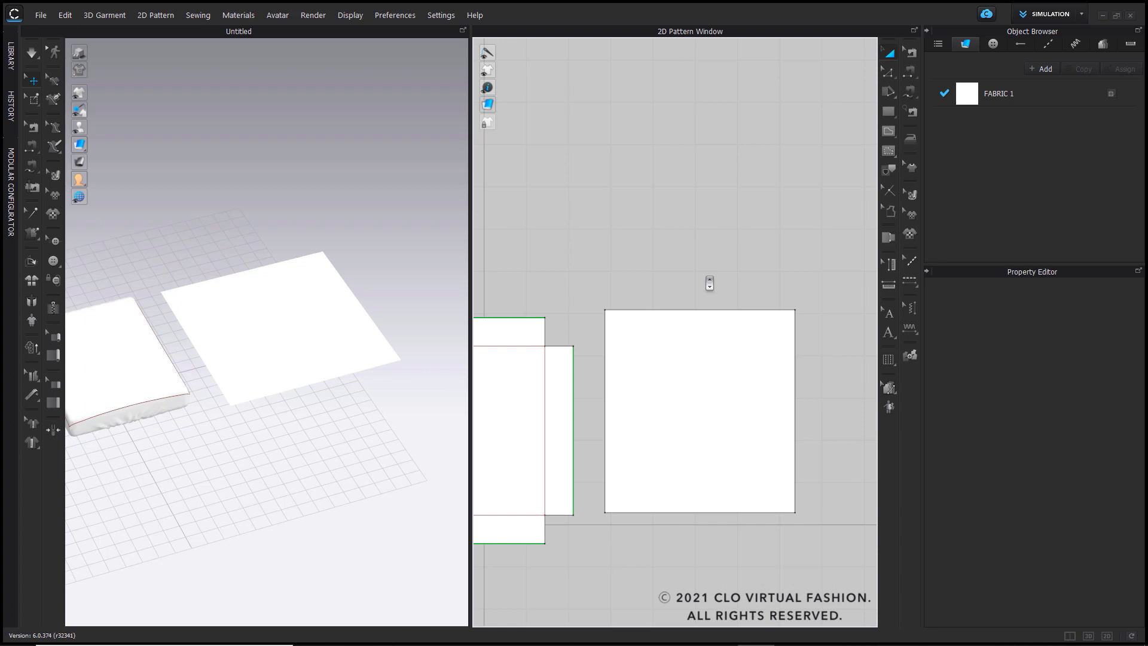
{"action": "left_click", "coordinate": [887, 127]}
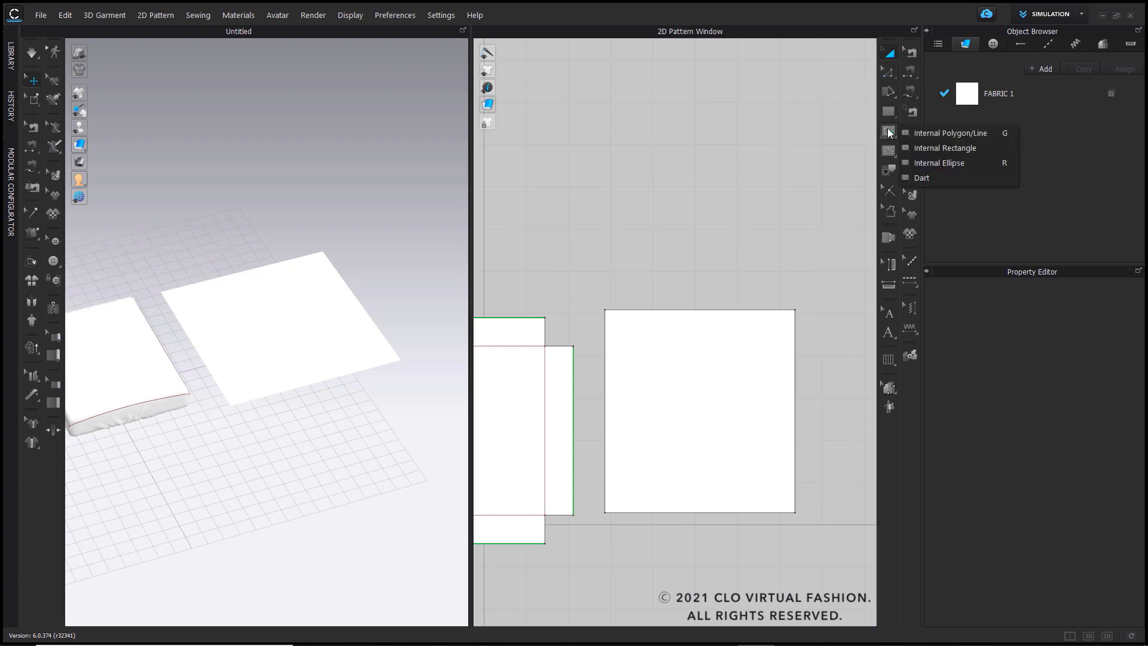
{"action": "left_click", "coordinate": [951, 162]}
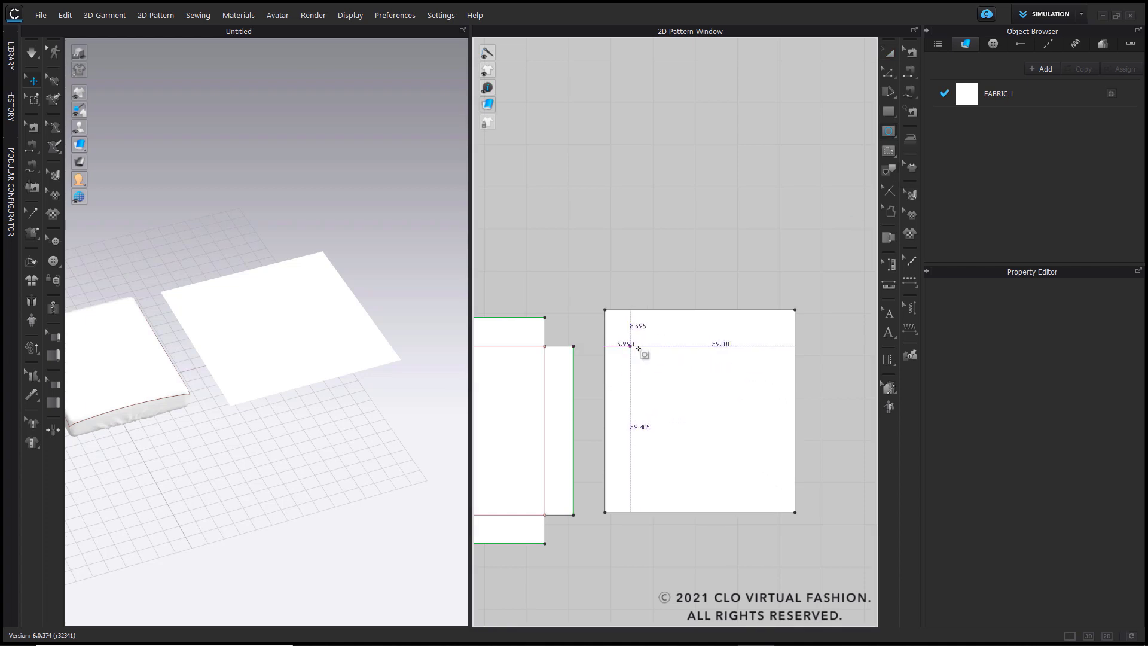
{"action": "left_click_drag", "start_coordinate": [630, 346], "coordinate": [690, 365], "text": "shift"}
{"action": "left_click_drag", "start_coordinate": [723, 402], "coordinate": [767, 431], "text": "shift"}
{"action": "mouse_move", "coordinate": [645, 439]}
{"action": "left_mouse_down", "text": "shift"}
{"action": "mouse_move", "coordinate": [698, 464]}
{"action": "mouse_move", "coordinate": [705, 498]}
{"action": "left_mouse_up", "text": "shift"}
{"action": "key", "text": "ctrl+z"}
{"action": "key", "text": "ctrl+z"}
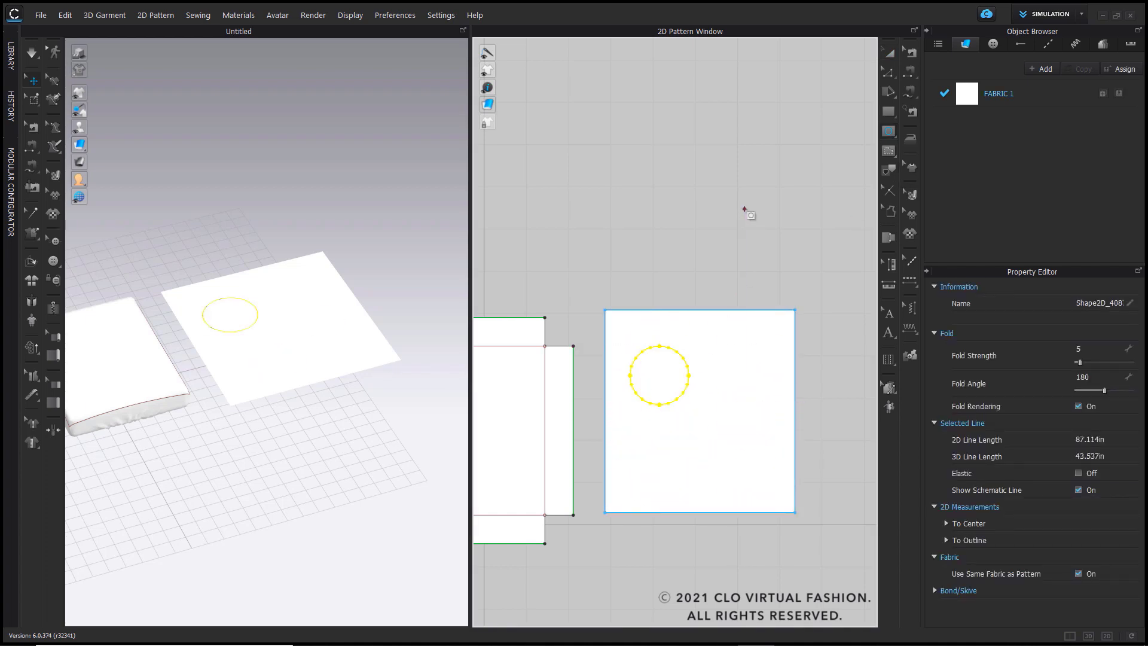
{"action": "key", "text": "ctrl+z"}
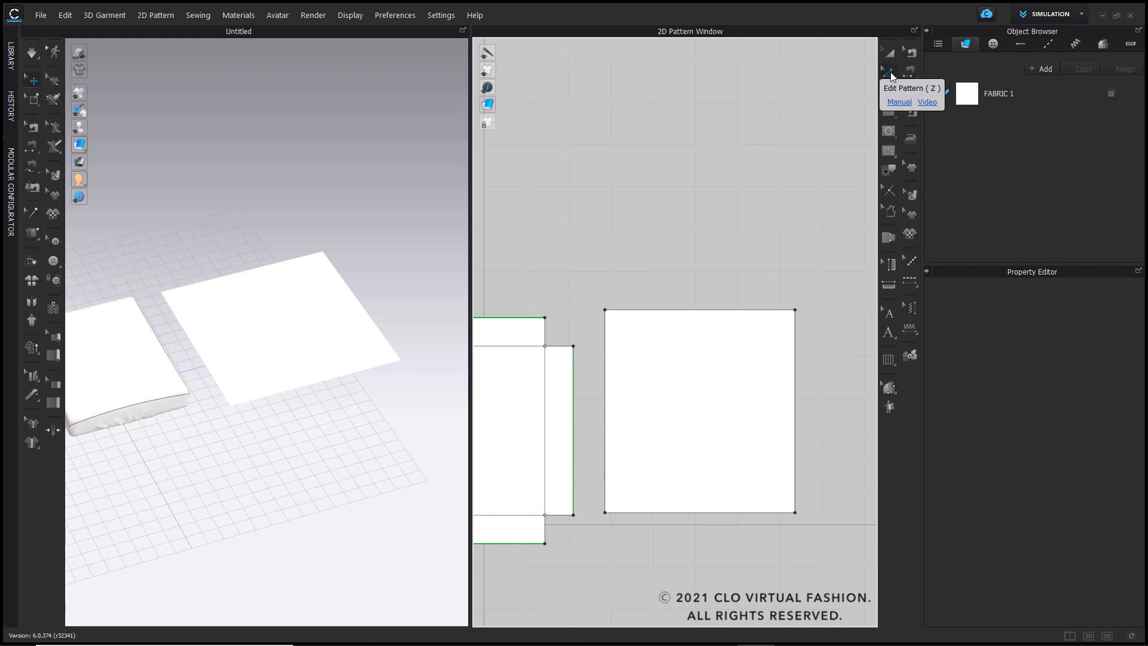
- Offset the rectangle's upper edge as 7 internal lines spaced 6 in apart
{"action": "left_click", "coordinate": [891, 72]}
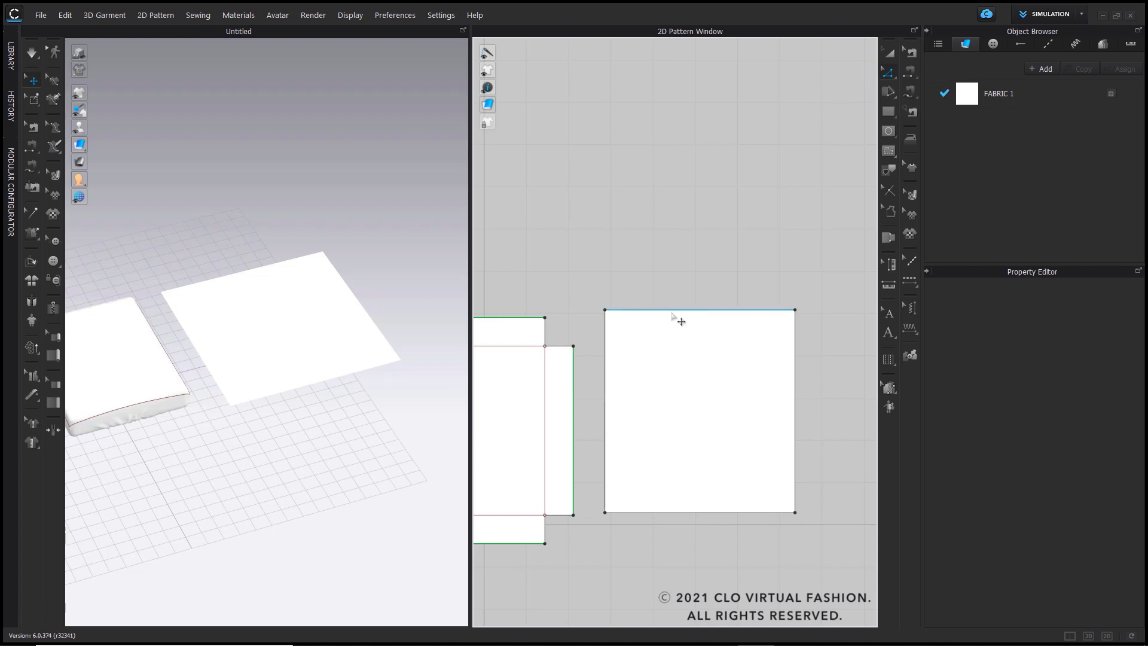
{"action": "right_click", "coordinate": [670, 312]}
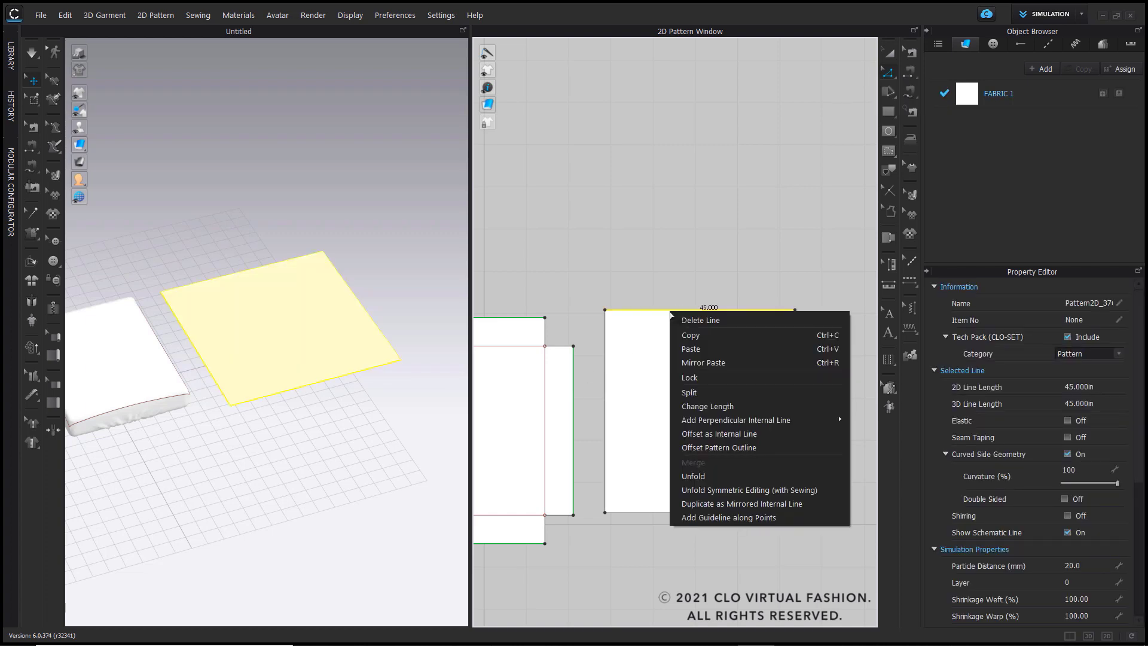
{"action": "left_click", "coordinate": [753, 436]}
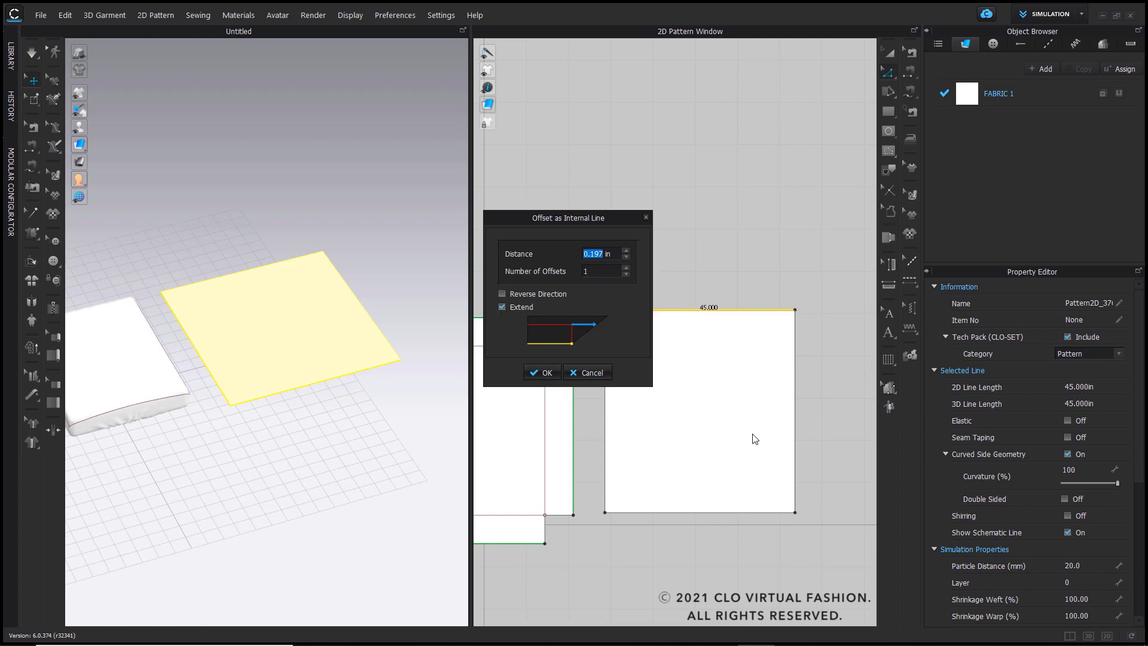
{"action": "type", "text": "6"}
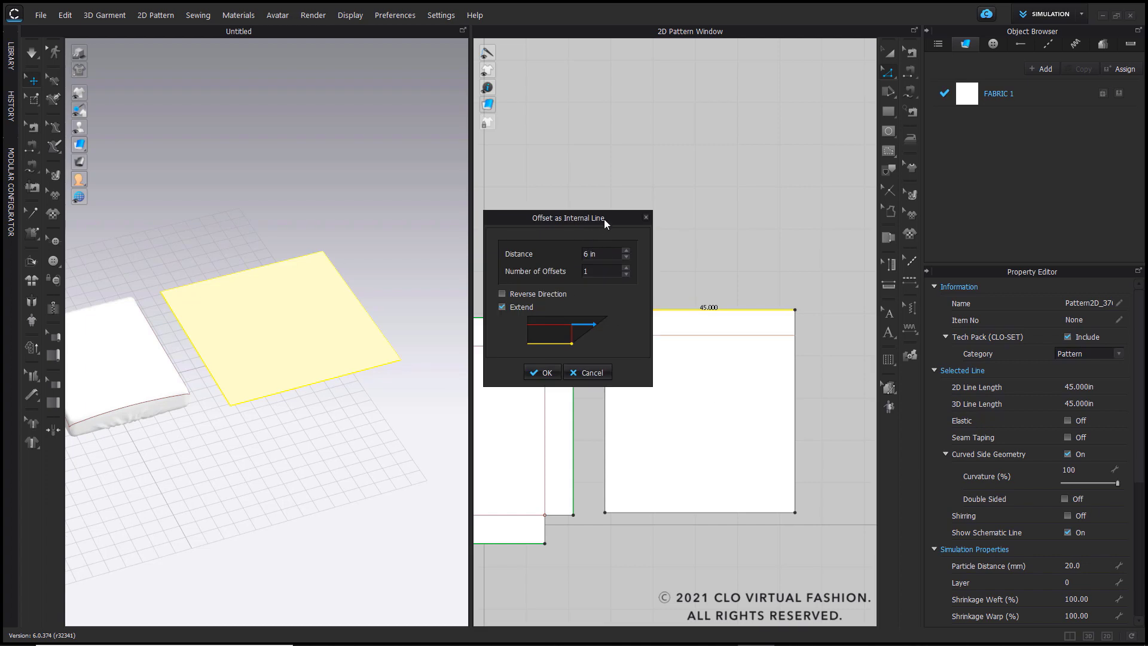
{"action": "left_click_drag", "start_coordinate": [606, 223], "coordinate": [498, 241]}
{"action": "left_click", "coordinate": [519, 286]}
{"action": "left_click", "coordinate": [519, 286]}
{"action": "left_click", "coordinate": [519, 286]}
{"action": "left_click", "coordinate": [519, 286]}
{"action": "left_click", "coordinate": [519, 286]}
{"action": "left_click", "coordinate": [519, 285]}
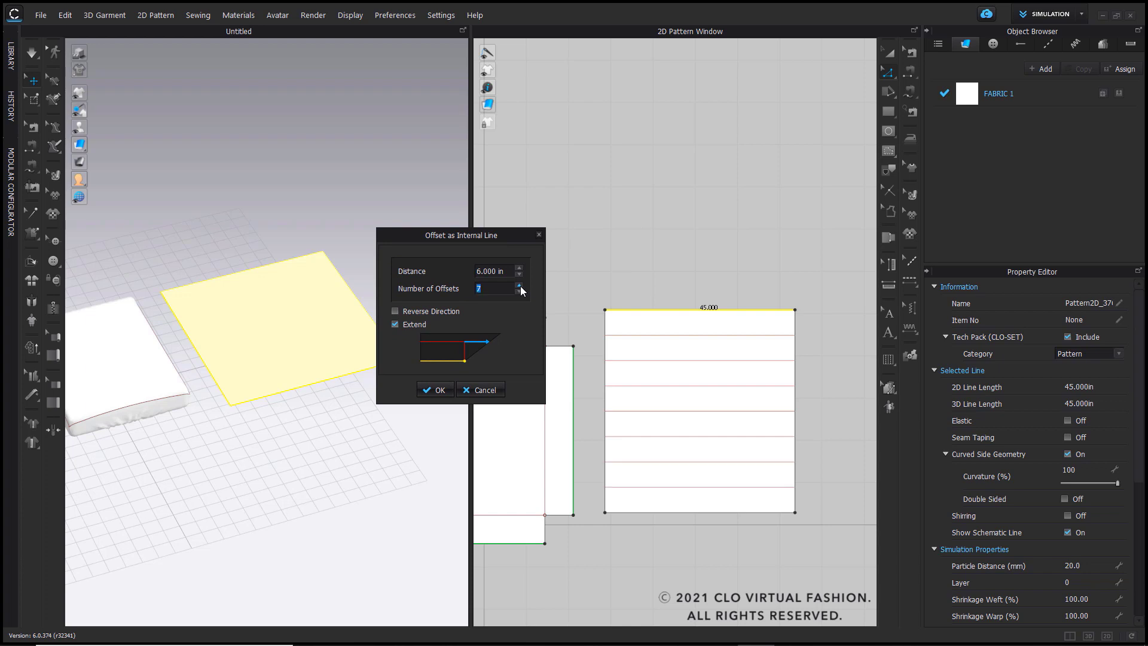
{"action": "left_click", "coordinate": [435, 390]}
- Offset the rectangle's right edge as 8 internal lines spaced 5 in apart, completing a quilting grid
{"action": "left_click", "coordinate": [807, 328]}
{"action": "right_click", "coordinate": [798, 323]}
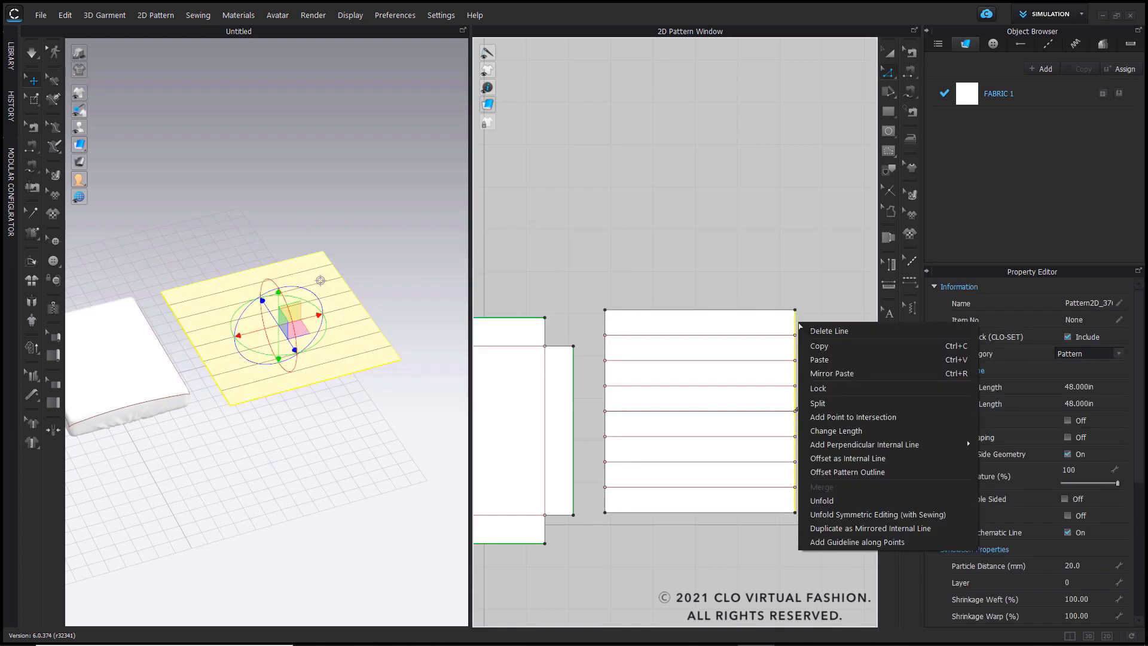
{"action": "left_click", "coordinate": [864, 459]}
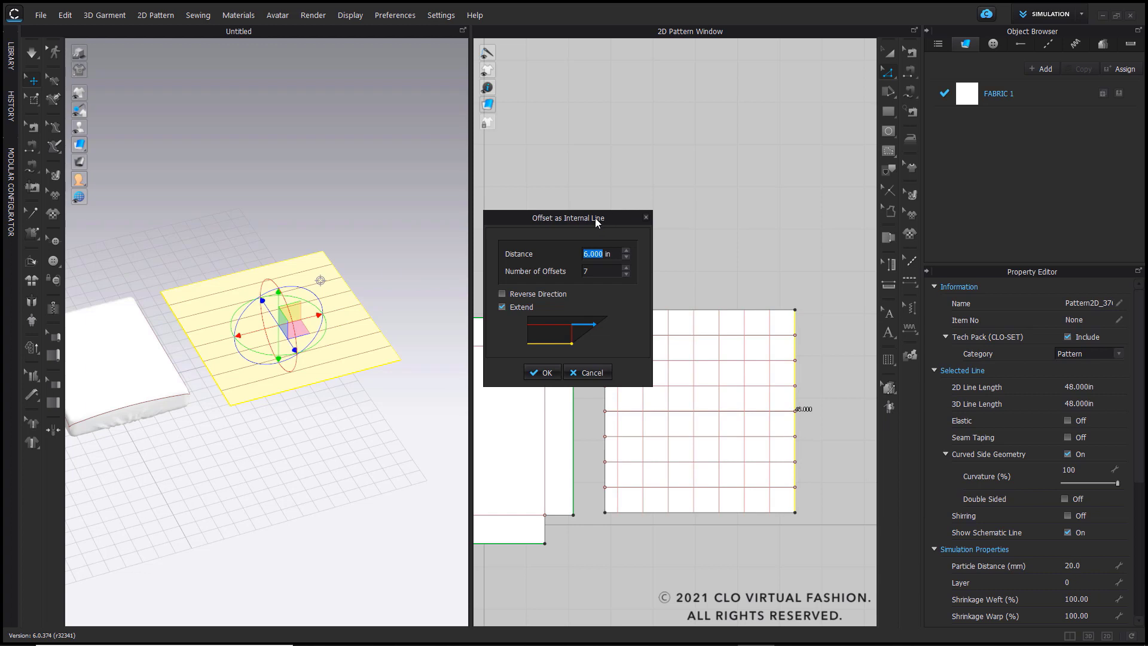
{"action": "type", "text": "5"}
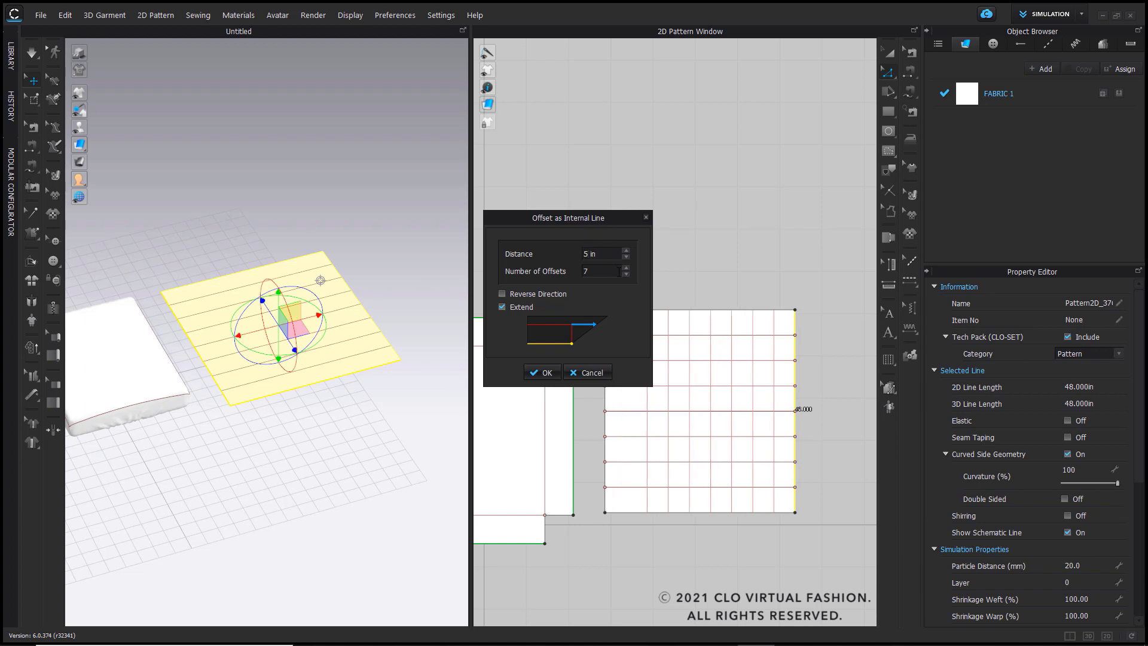
{"action": "left_click", "coordinate": [626, 268]}
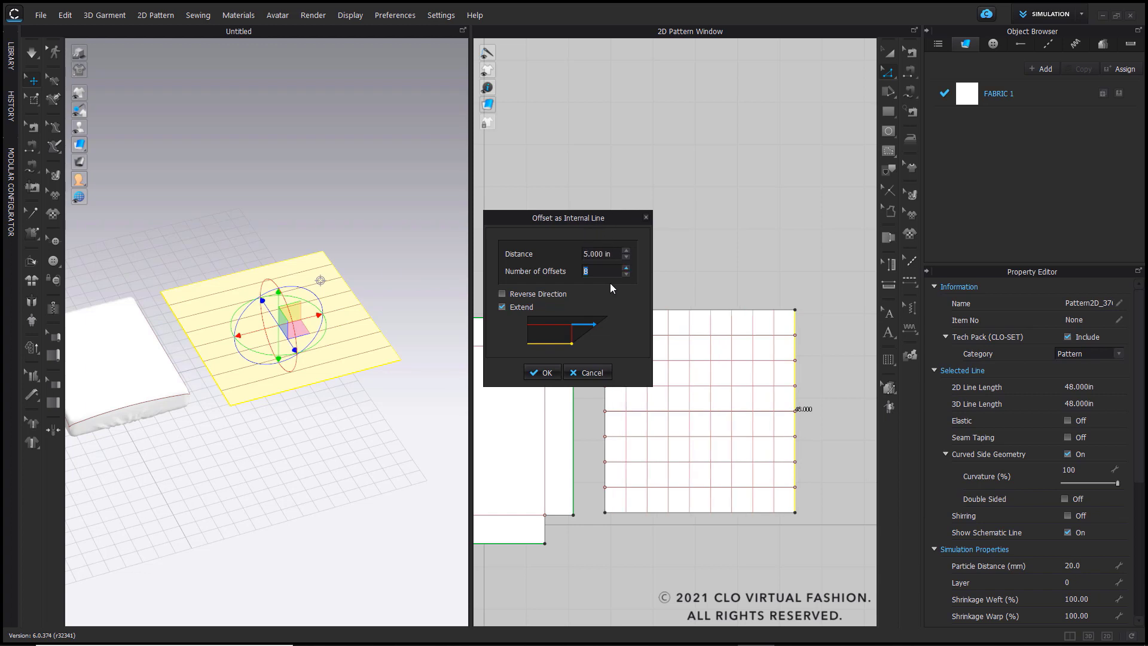
{"action": "left_click", "coordinate": [543, 372]}
{"action": "left_click", "coordinate": [626, 261]}
{"action": "right_click_drag", "start_coordinate": [366, 434], "coordinate": [317, 448]}
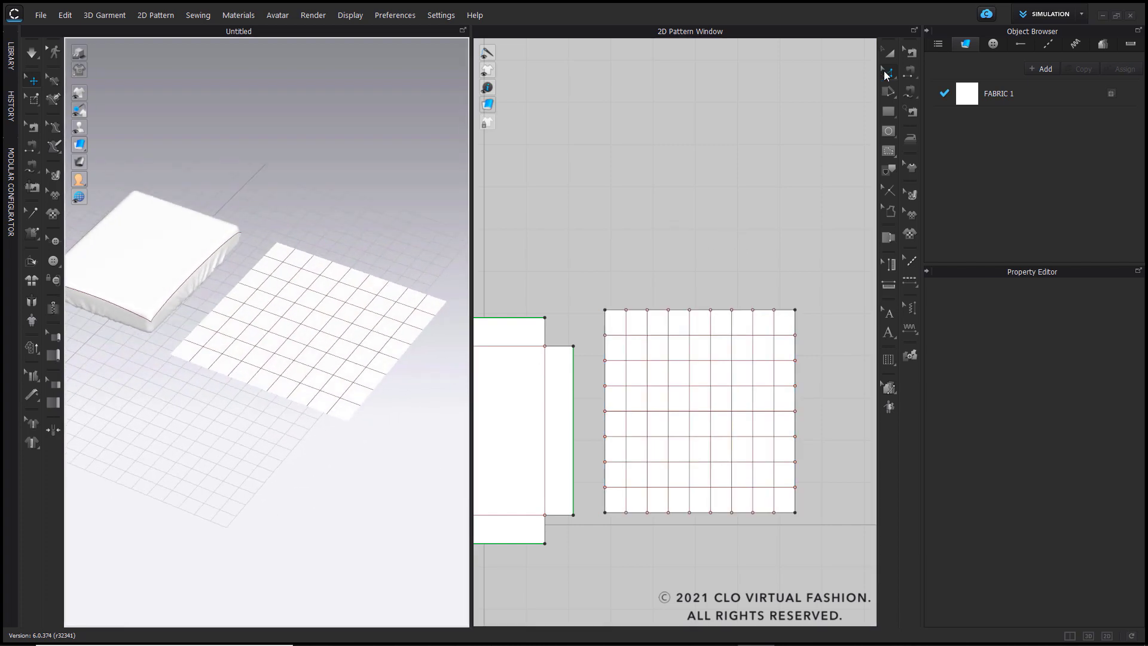
- Make a Layer Clone (Under) of the gridded rectangle pattern and place it directly below the original in 2D
{"action": "left_click", "coordinate": [890, 55]}
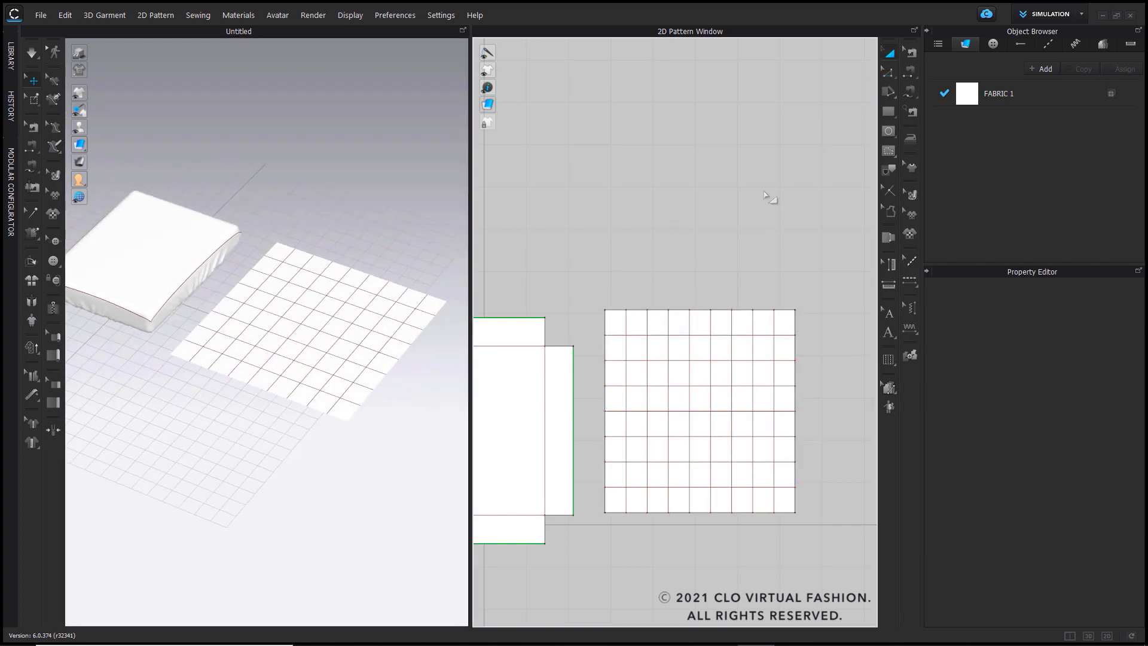
{"action": "scroll", "coordinate": [735, 290], "scroll_direction": "down", "scroll_amount": 3}
{"action": "scroll", "coordinate": [274, 372], "scroll_direction": "down", "scroll_amount": 1}
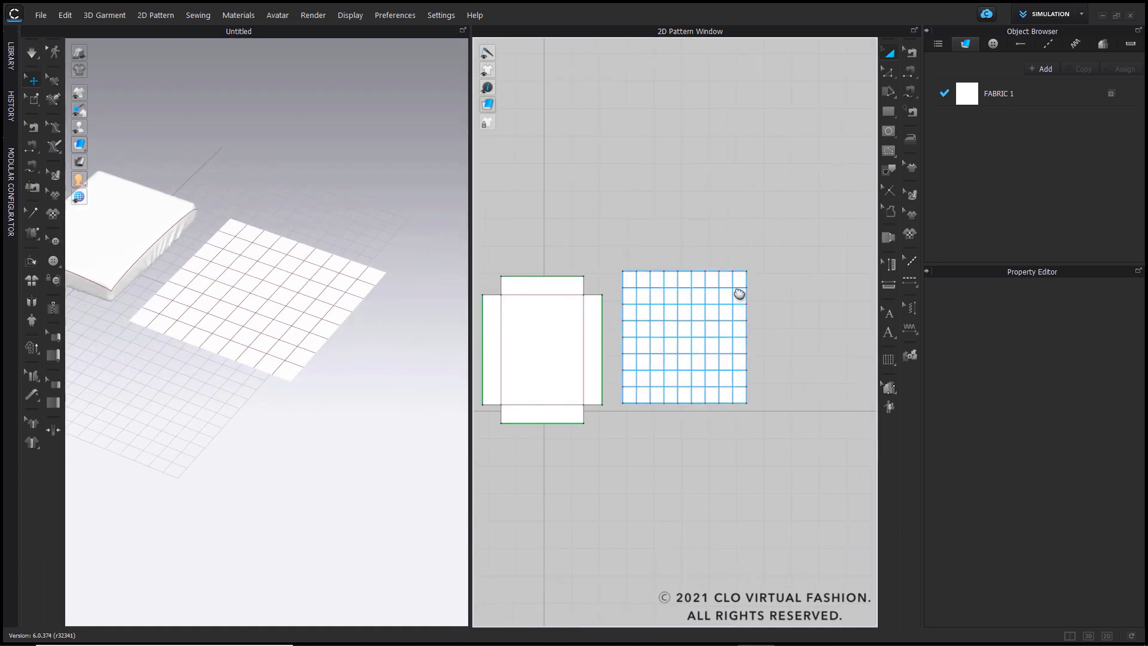
{"action": "scroll", "coordinate": [756, 312], "scroll_direction": "up", "scroll_amount": 2}
{"action": "left_click", "coordinate": [721, 316]}
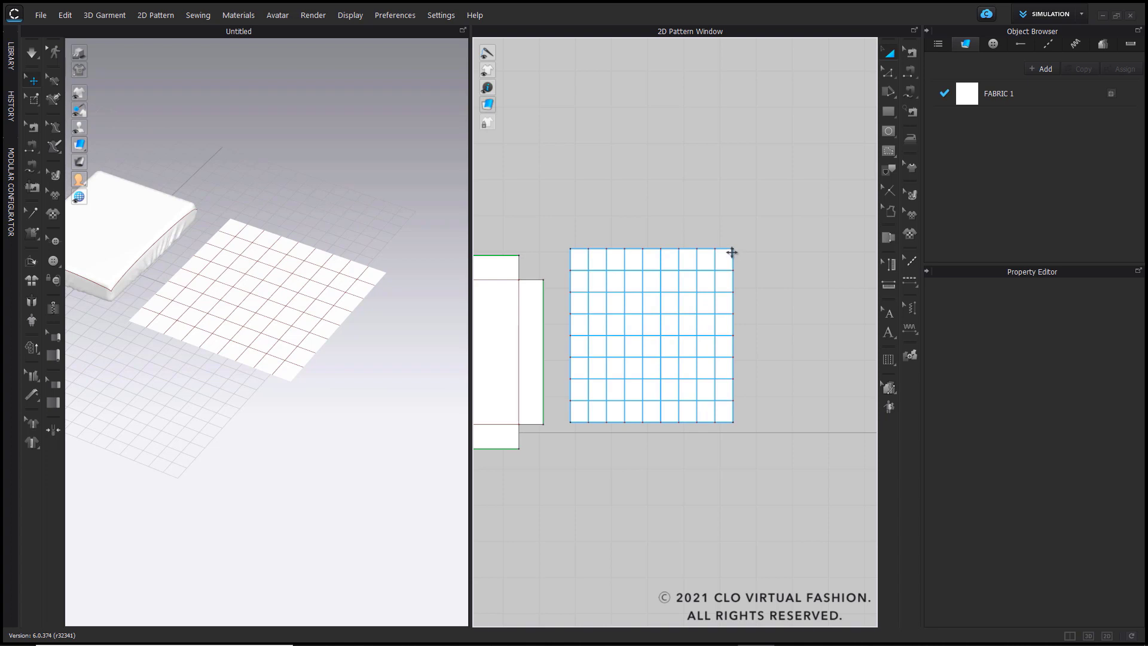
{"action": "left_click", "coordinate": [886, 57]}
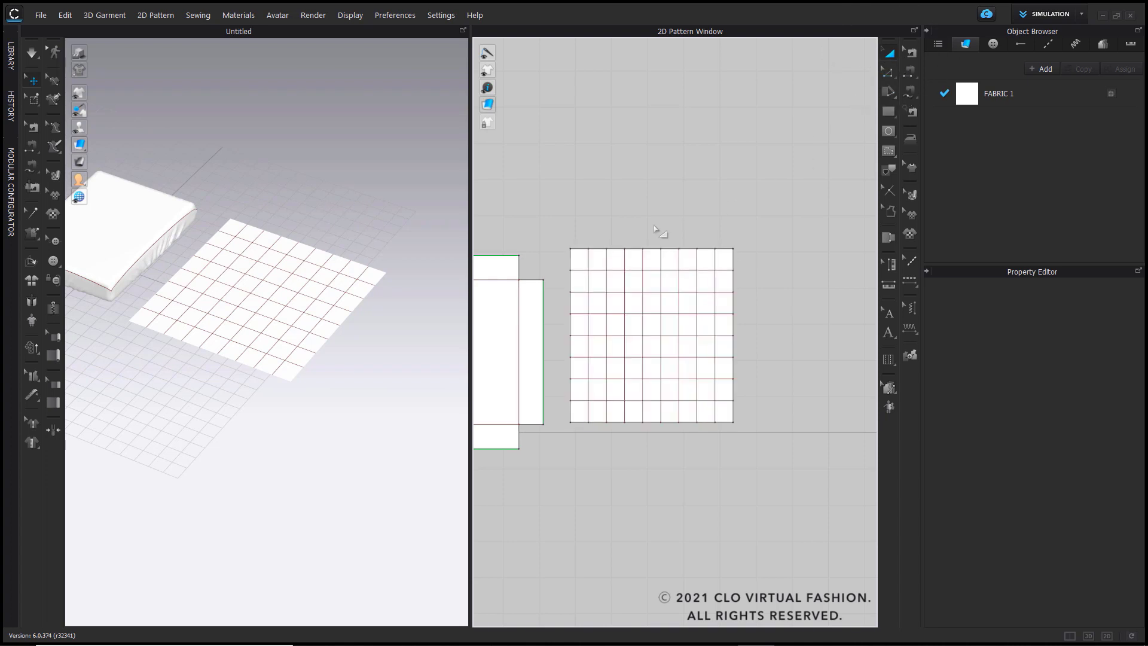
{"action": "right_click", "coordinate": [731, 259]}
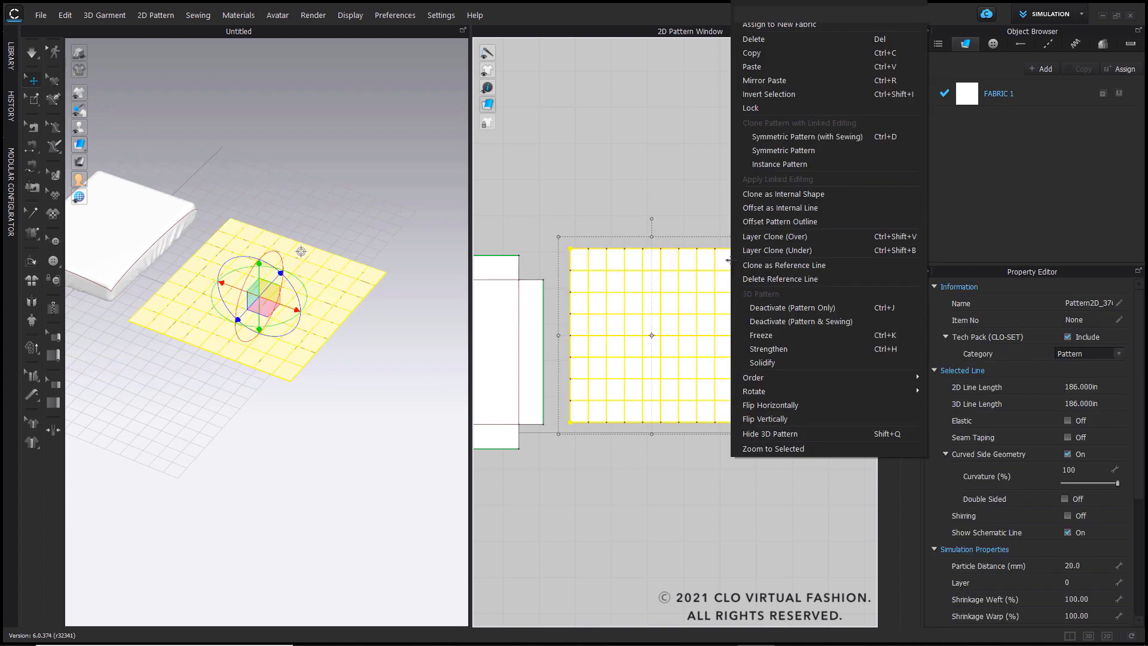
{"action": "left_click", "coordinate": [794, 255]}
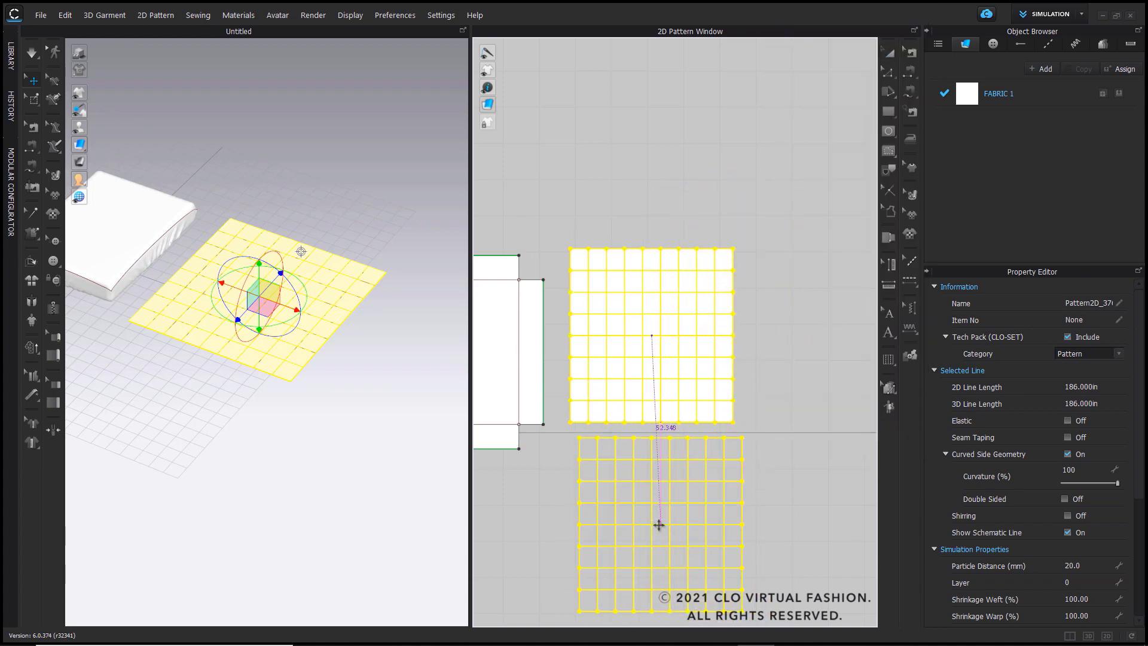
{"action": "left_click", "coordinate": [753, 206]}
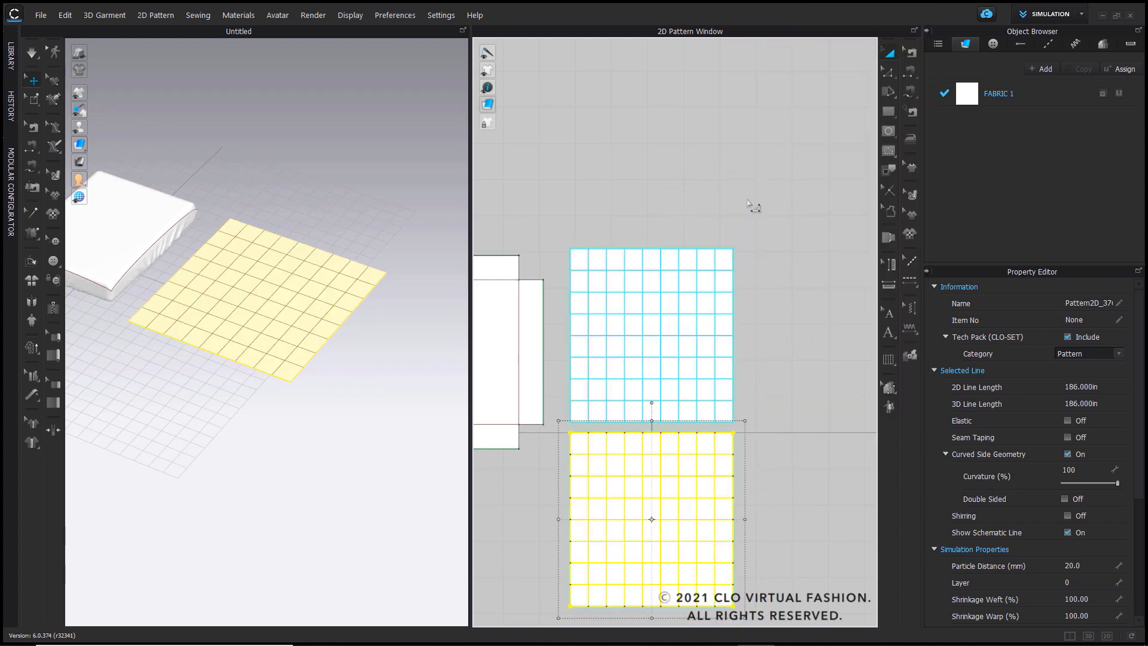
- Move the cloned grid layer slightly down in 3D so it sits beneath the original layer
{"action": "left_click", "coordinate": [379, 436]}
{"action": "mouse_move", "coordinate": [379, 435]}
{"action": "right_mouse_down"}
{"action": "mouse_move", "coordinate": [359, 410]}
{"action": "mouse_move", "coordinate": [353, 312]}
{"action": "mouse_move", "coordinate": [361, 333]}
{"action": "right_mouse_up"}
{"action": "left_click", "coordinate": [733, 448]}
{"action": "left_click", "coordinate": [733, 447]}
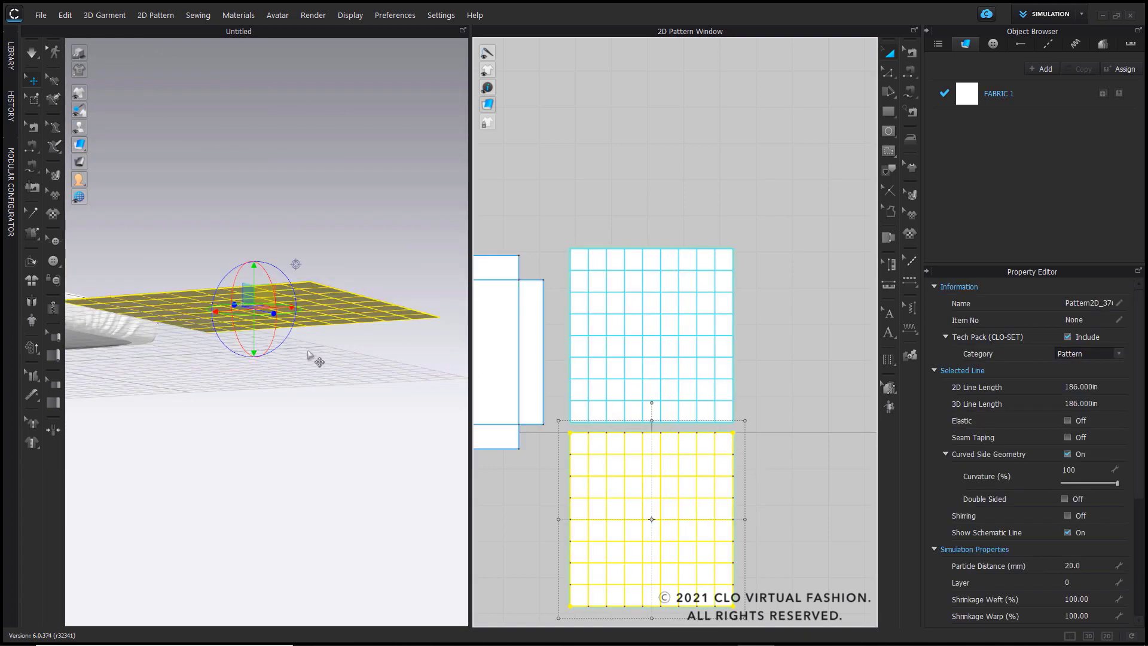
{"action": "left_click_drag", "start_coordinate": [255, 337], "coordinate": [256, 346]}
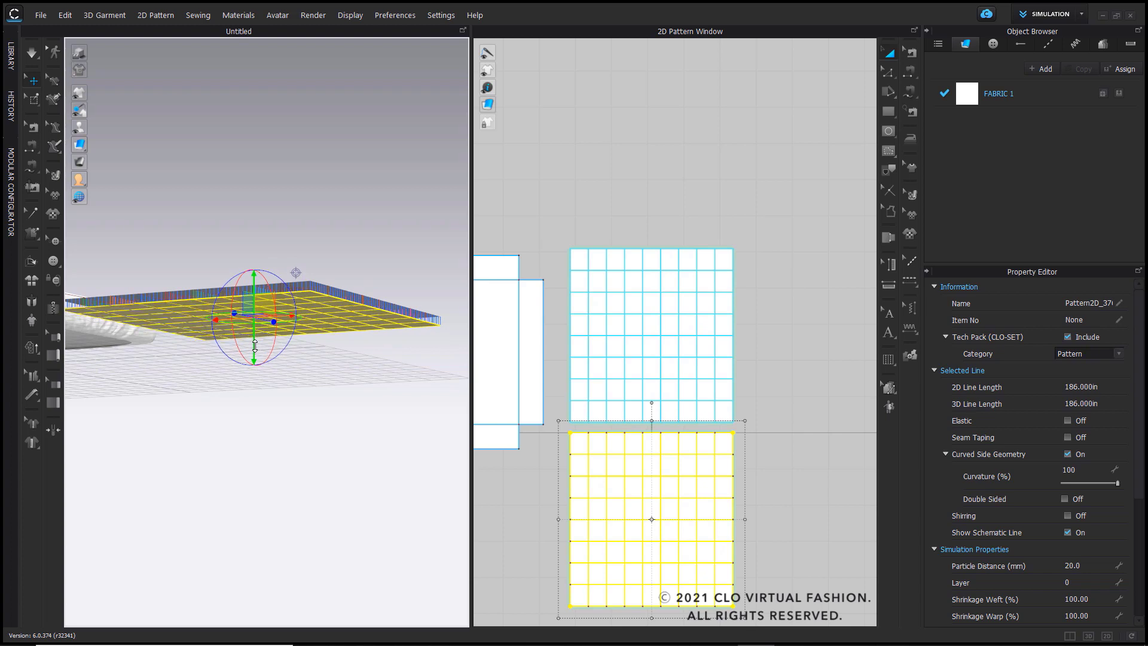
- Pull the cloned grid layer well below the original in 3D to inspect the sewing between them, and undo the move
{"action": "right_click_drag", "start_coordinate": [314, 357], "coordinate": [338, 409]}
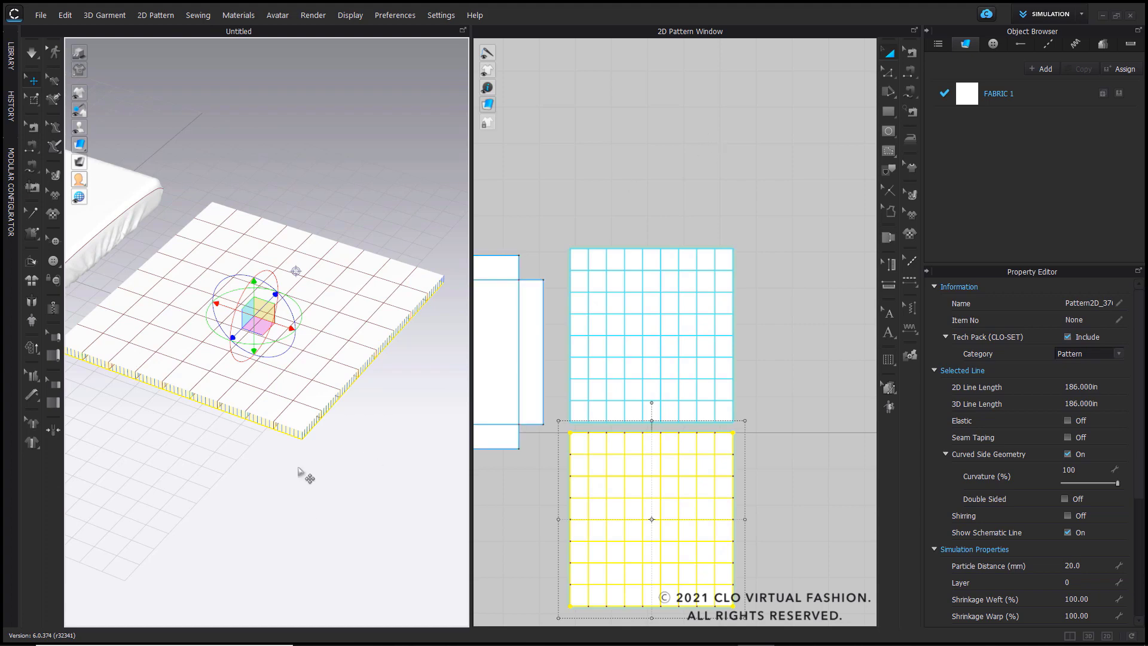
{"action": "right_click_drag", "start_coordinate": [306, 476], "coordinate": [300, 437]}
{"action": "left_click_drag", "start_coordinate": [254, 346], "coordinate": [251, 427]}
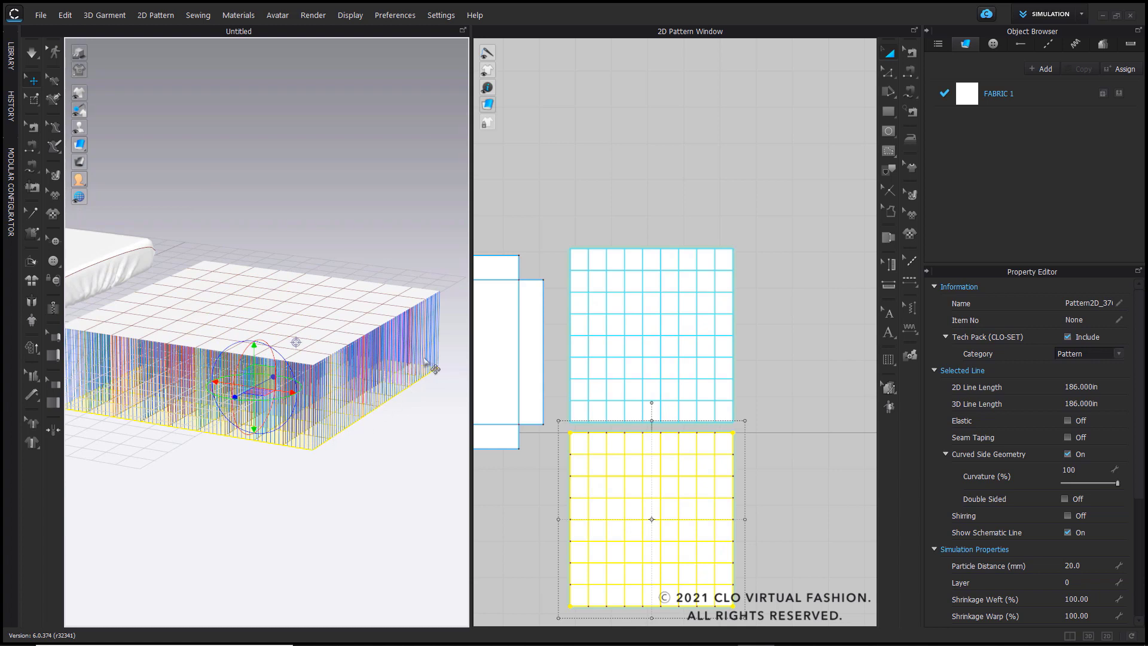
{"action": "key", "text": "ctrl+z"}
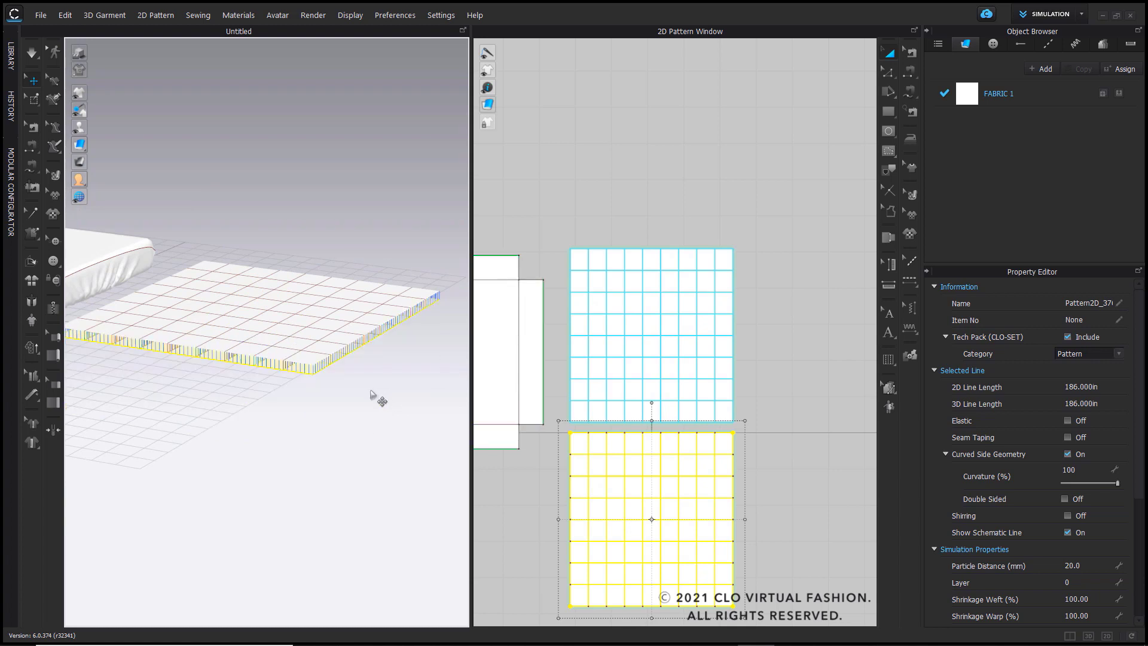
{"action": "left_click", "coordinate": [754, 235]}
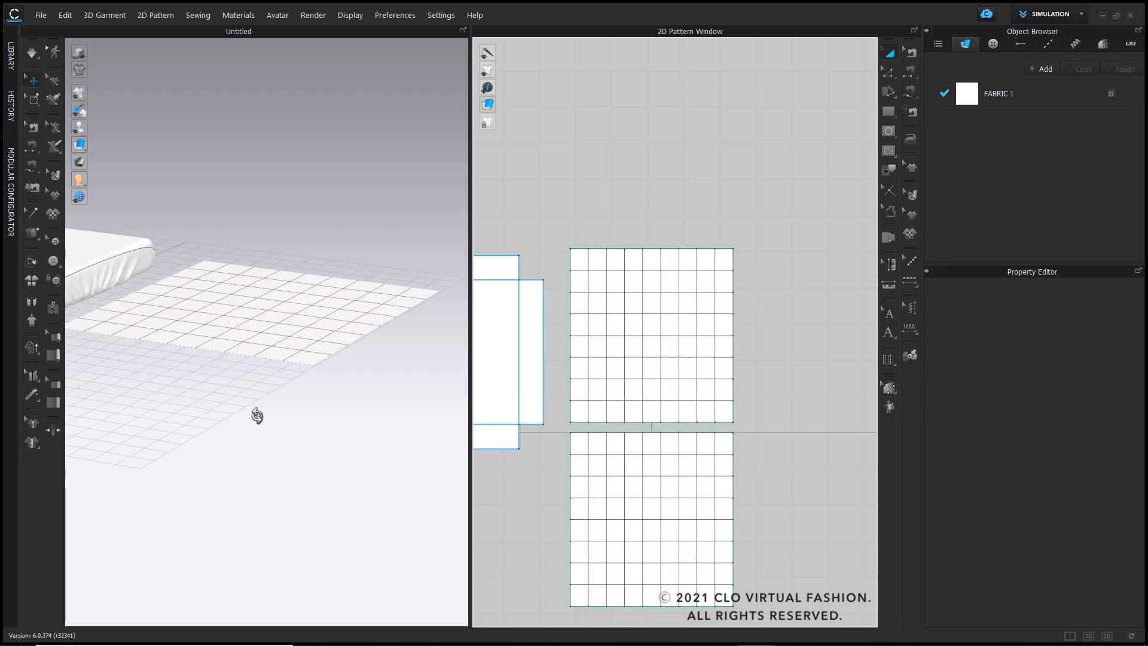
- Strengthen both gridded blanket layers together
{"action": "right_click_drag", "start_coordinate": [258, 415], "coordinate": [267, 440]}
{"action": "scroll", "coordinate": [682, 231], "scroll_direction": "down", "scroll_amount": 2}
{"action": "middle_click_drag", "start_coordinate": [689, 231], "coordinate": [666, 252]}
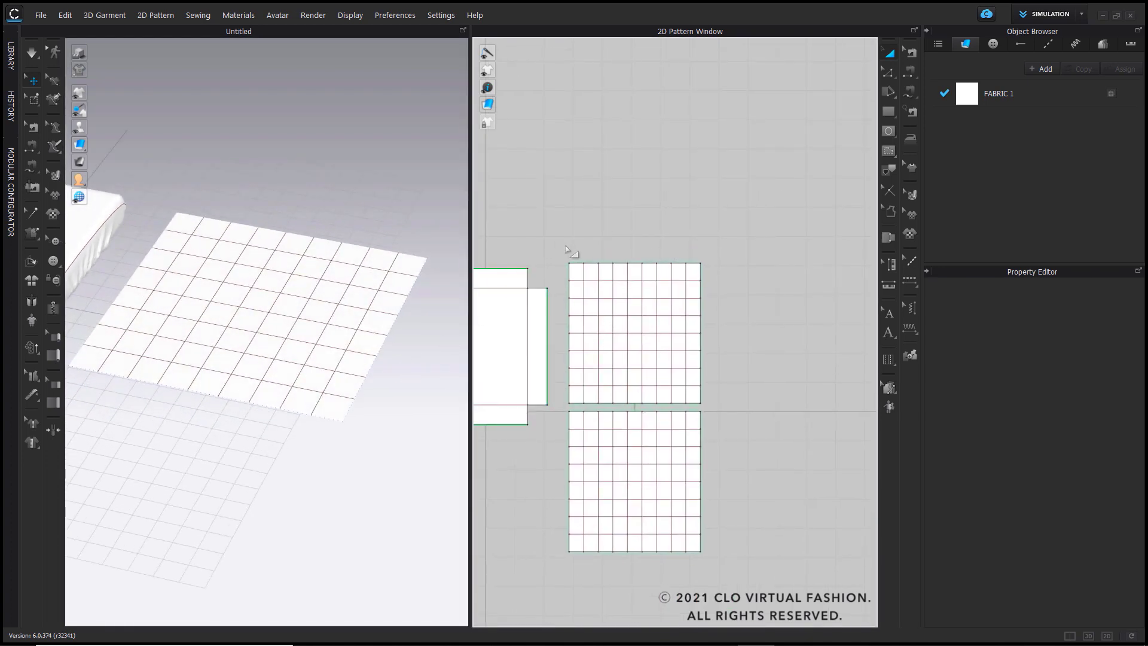
{"action": "left_click_drag", "start_coordinate": [562, 248], "coordinate": [724, 579]}
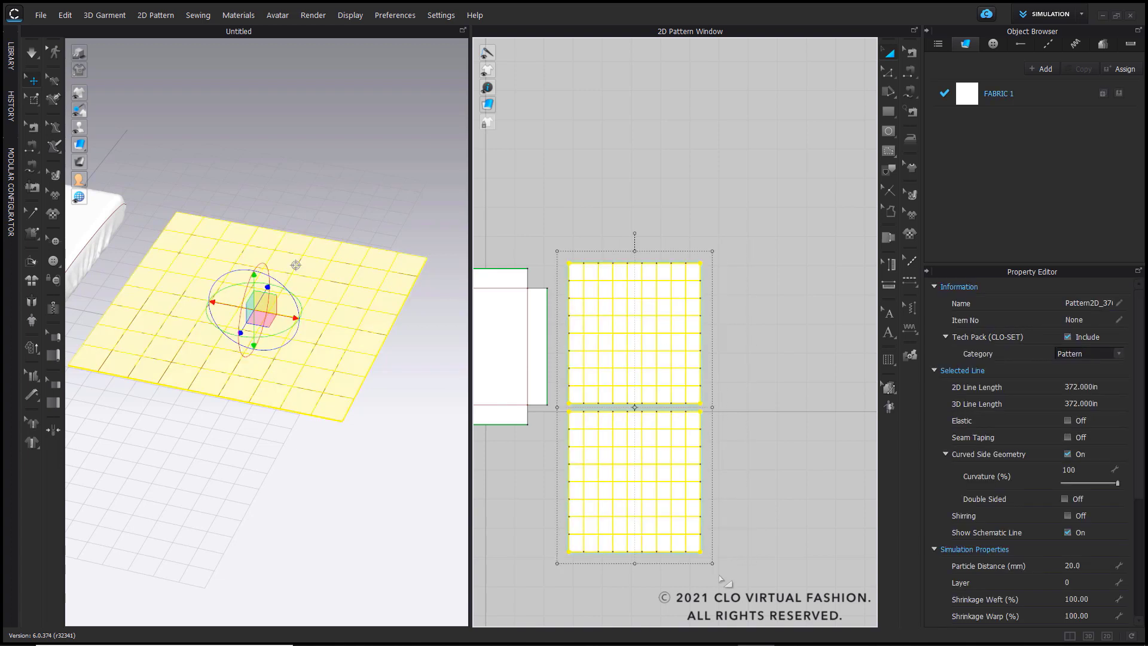
{"action": "right_click", "coordinate": [343, 263]}
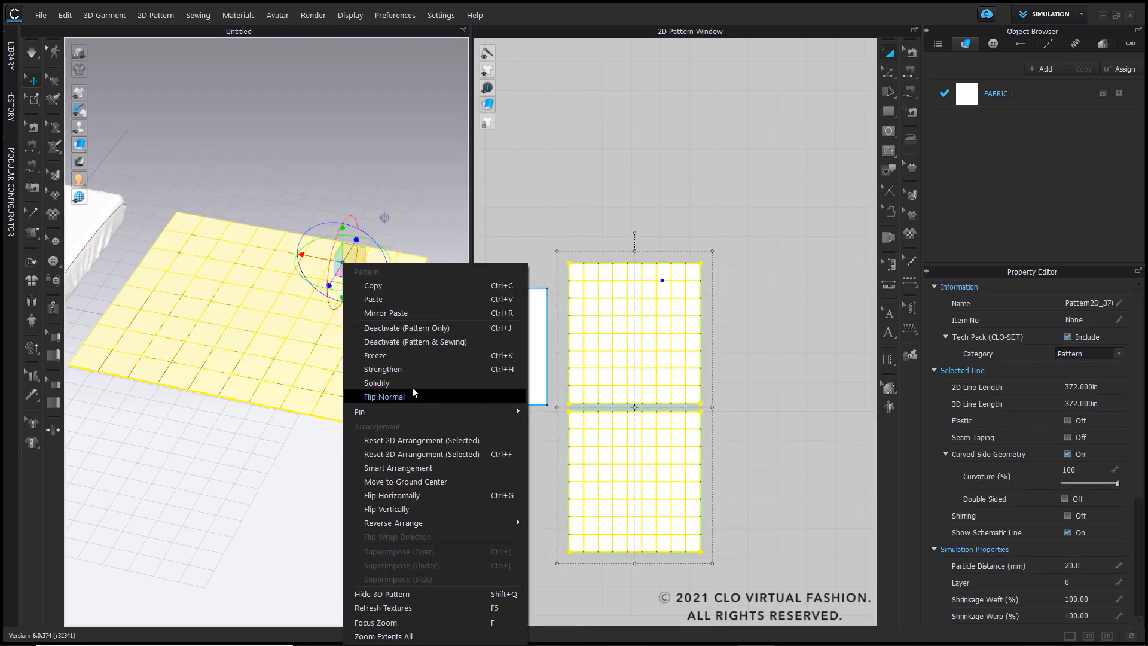
{"action": "left_click", "coordinate": [410, 368]}
{"action": "left_click", "coordinate": [713, 277]}
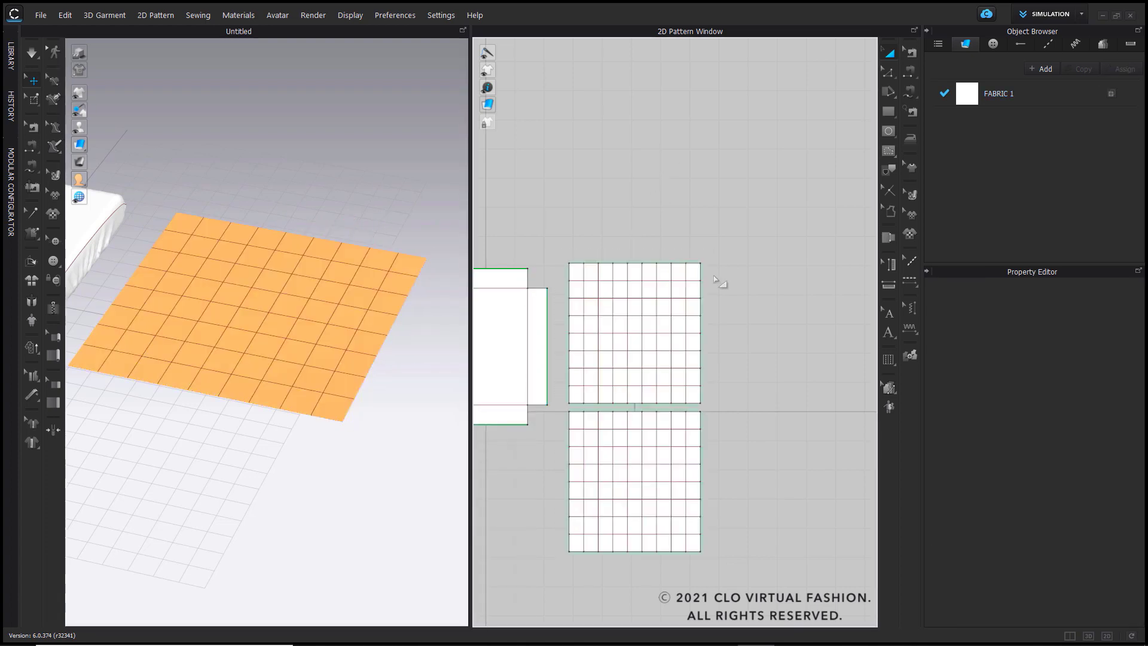
- Set the simulation Pressure of the original upper grid layer to 10
{"action": "left_click", "coordinate": [693, 264]}
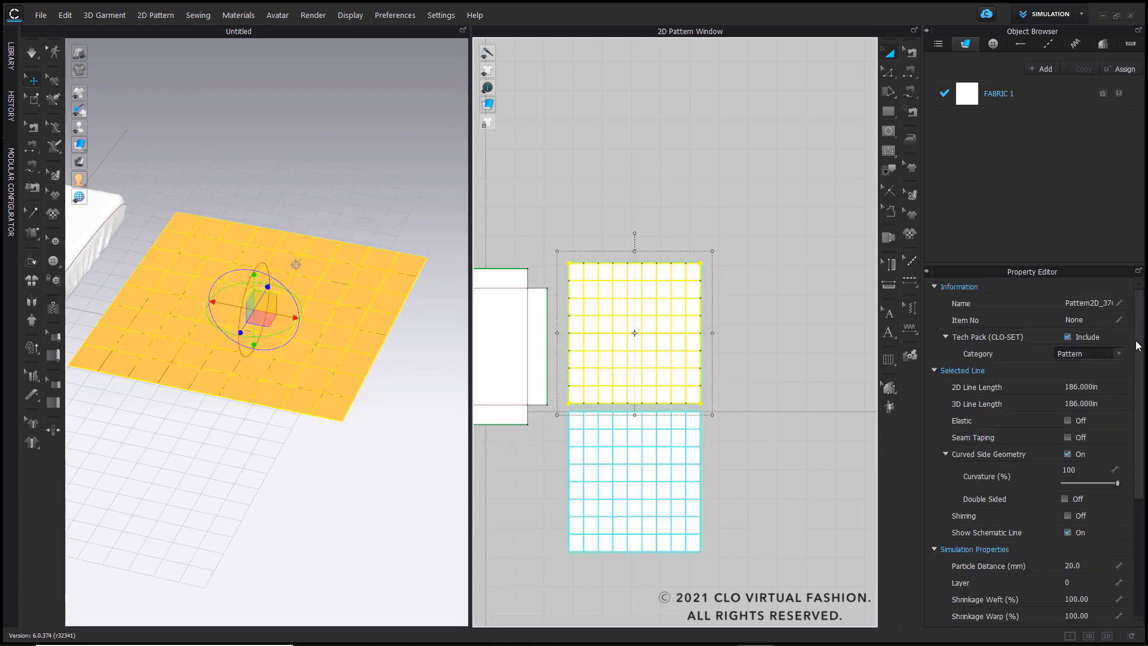
{"action": "scroll", "coordinate": [1129, 464], "scroll_direction": "down", "scroll_amount": 3}
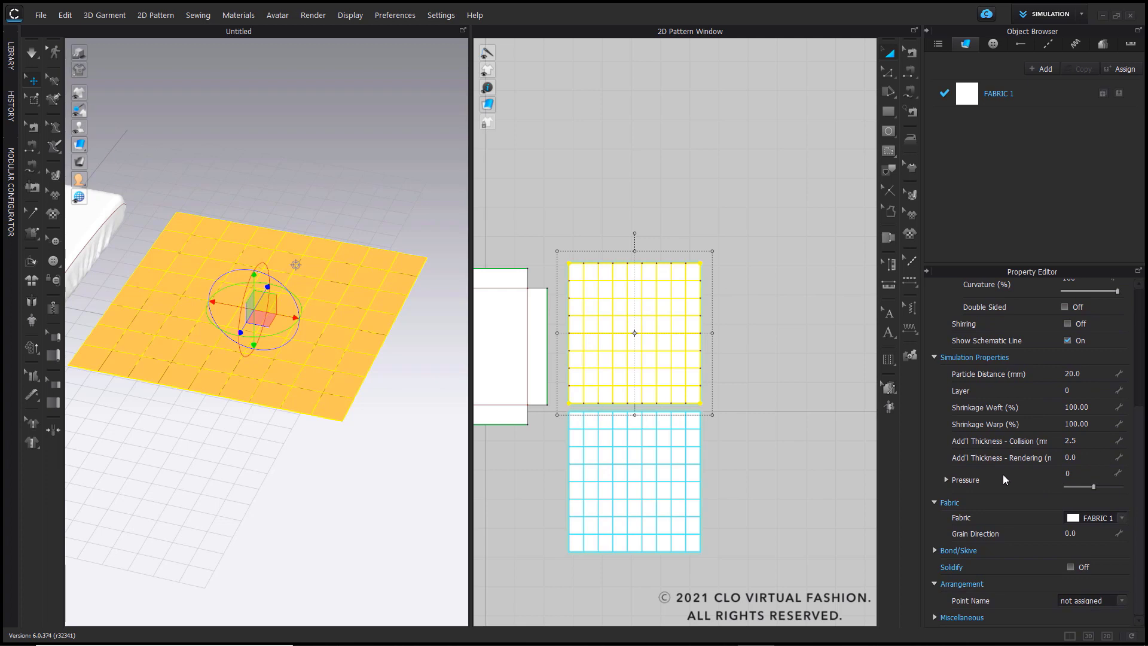
{"action": "left_click", "coordinate": [1078, 473]}
{"action": "type", "text": "10"}
{"action": "key", "text": "Return"}
- Set the simulation Pressure of the cloned lower grid layer to -10
{"action": "left_click", "coordinate": [700, 412]}
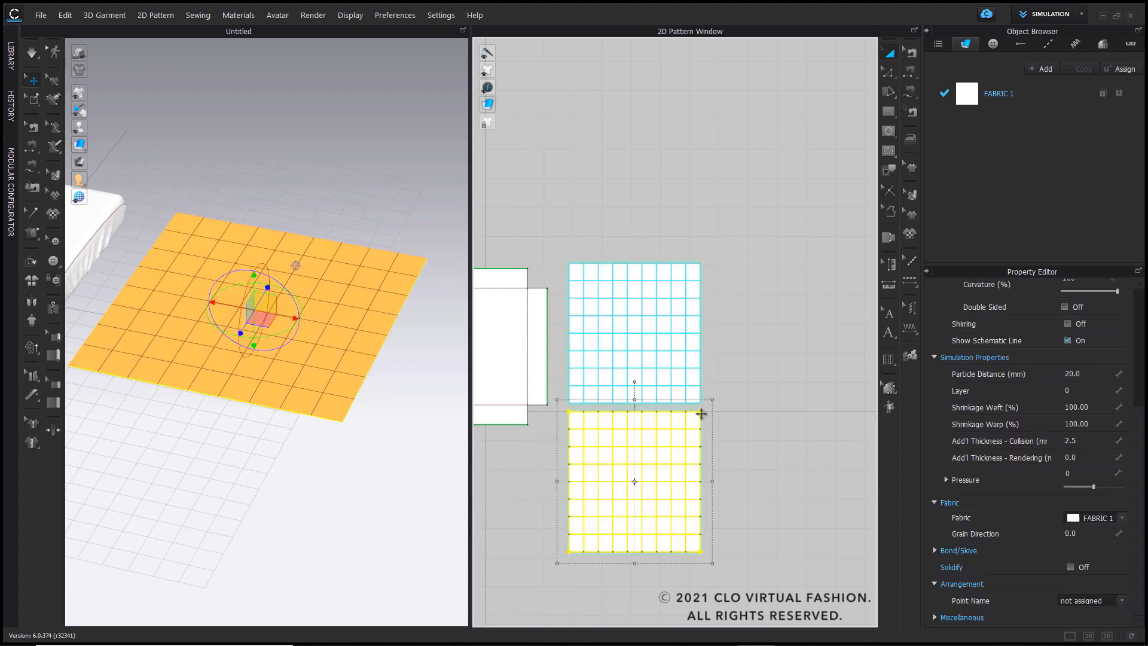
{"action": "left_click", "coordinate": [1073, 473]}
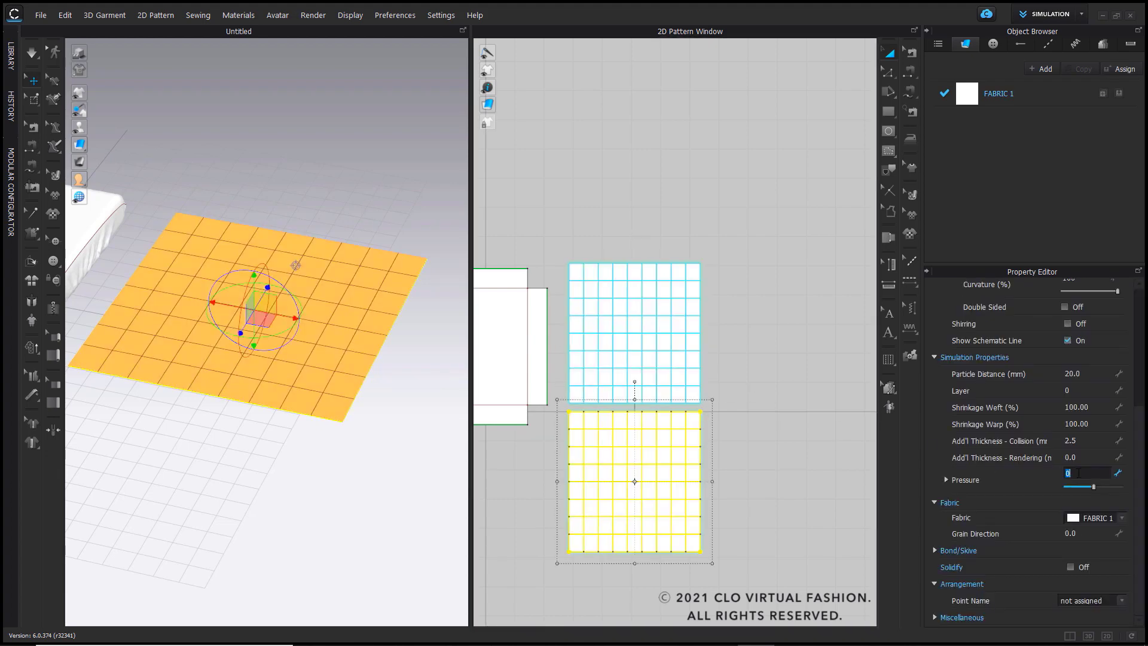
{"action": "key", "text": "Return"}
{"action": "left_click", "coordinate": [502, 233]}
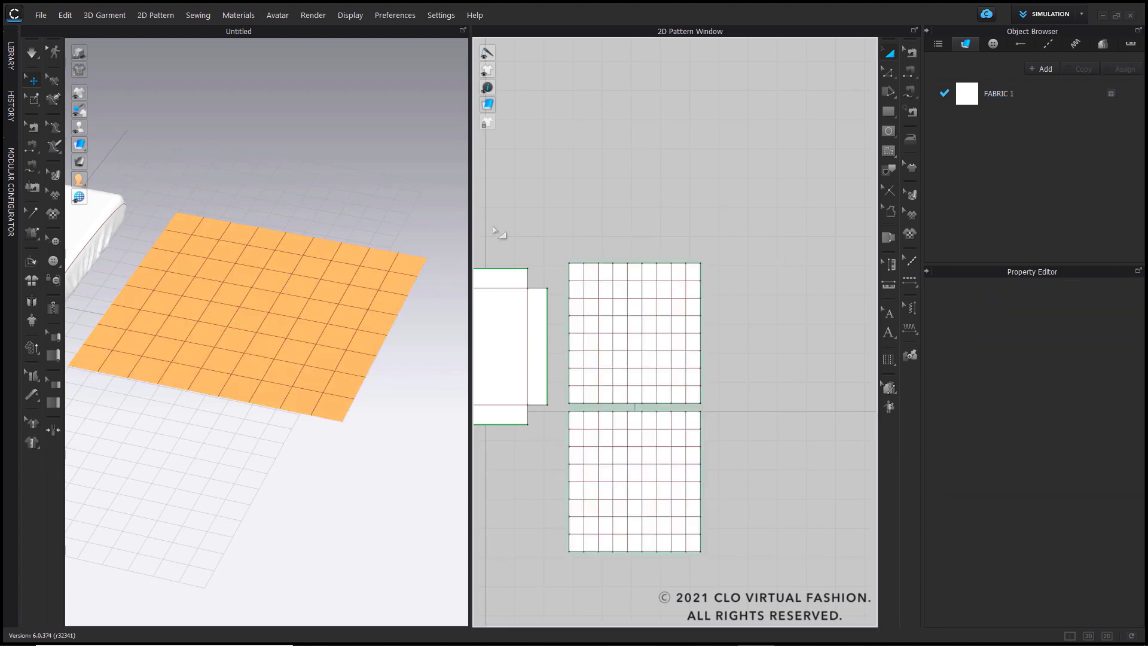
- Check the Pressure values assigned to the blanket's upper and lower layers, viewing it from above and below
{"action": "mouse_move", "coordinate": [320, 361]}
{"action": "right_mouse_down"}
{"action": "mouse_move", "coordinate": [321, 313]}
{"action": "mouse_move", "coordinate": [315, 364]}
{"action": "right_mouse_up"}
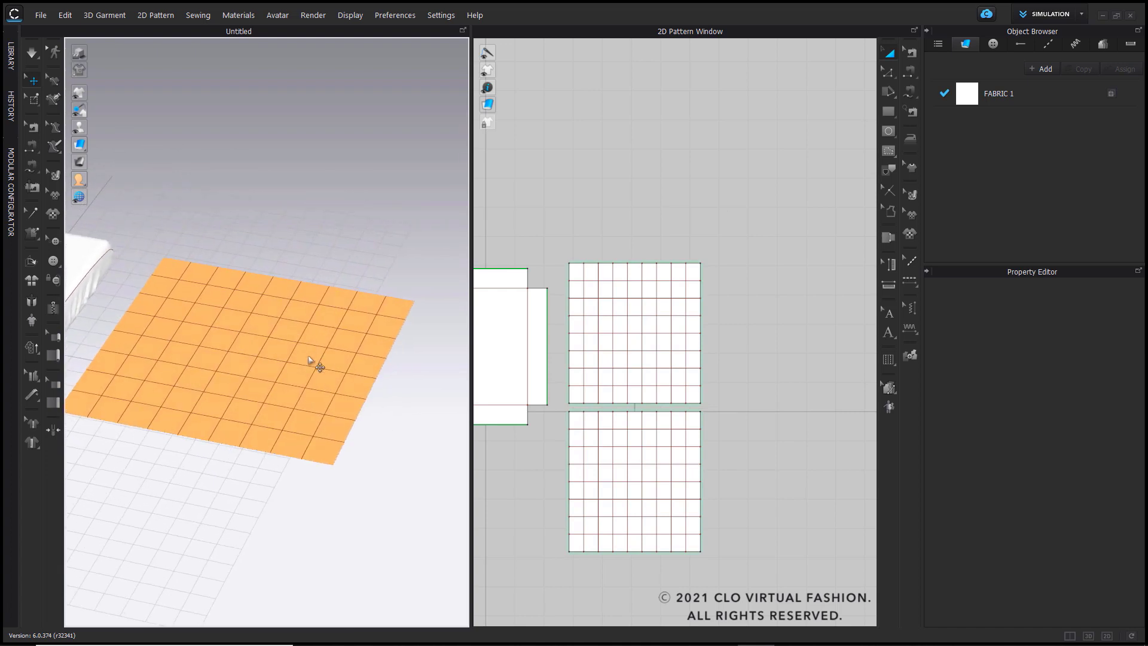
{"action": "left_click", "coordinate": [310, 352]}
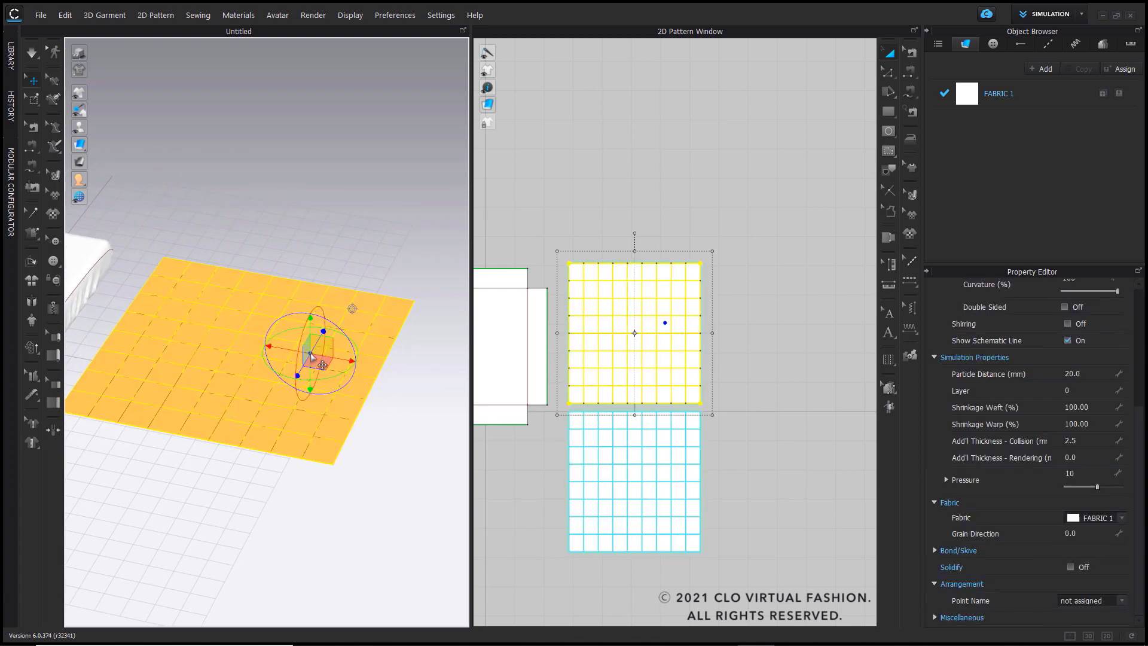
{"action": "left_click", "coordinate": [1070, 485]}
{"action": "left_click", "coordinate": [281, 263]}
{"action": "left_click", "coordinate": [303, 289]}
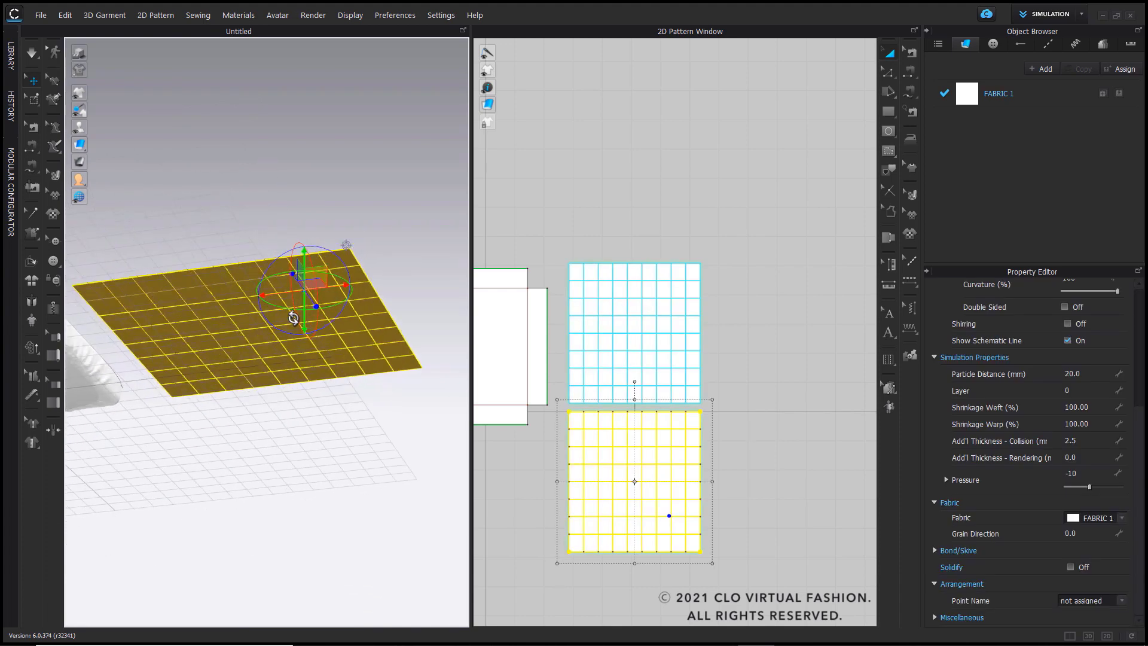
{"action": "key", "text": "Escape"}
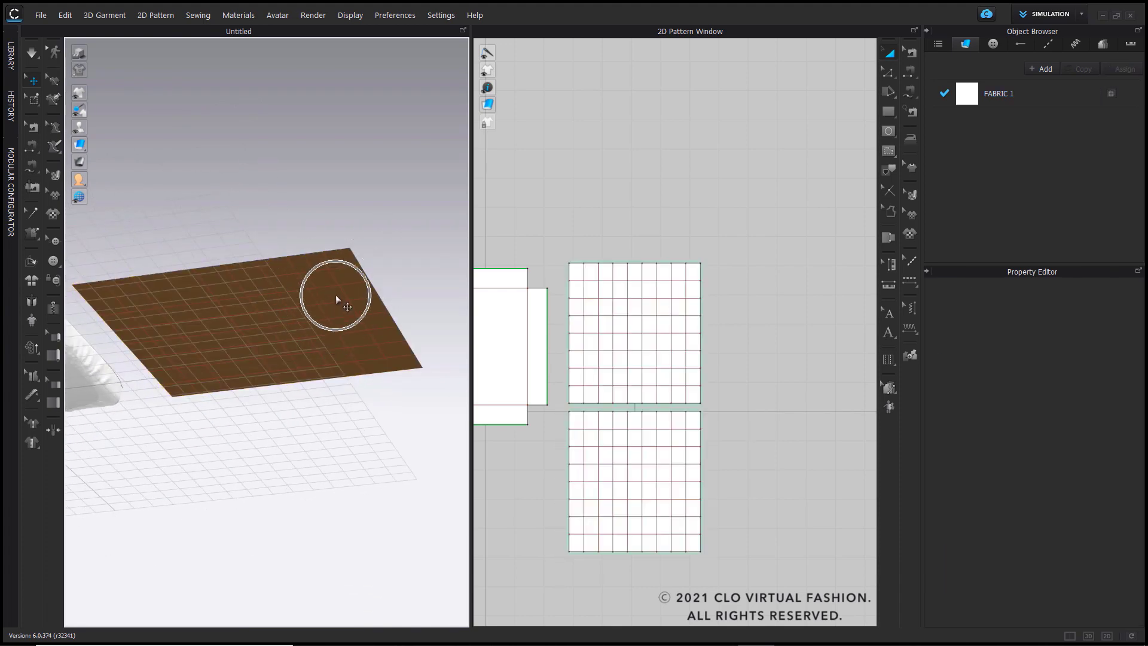
{"action": "left_click", "coordinate": [338, 316]}
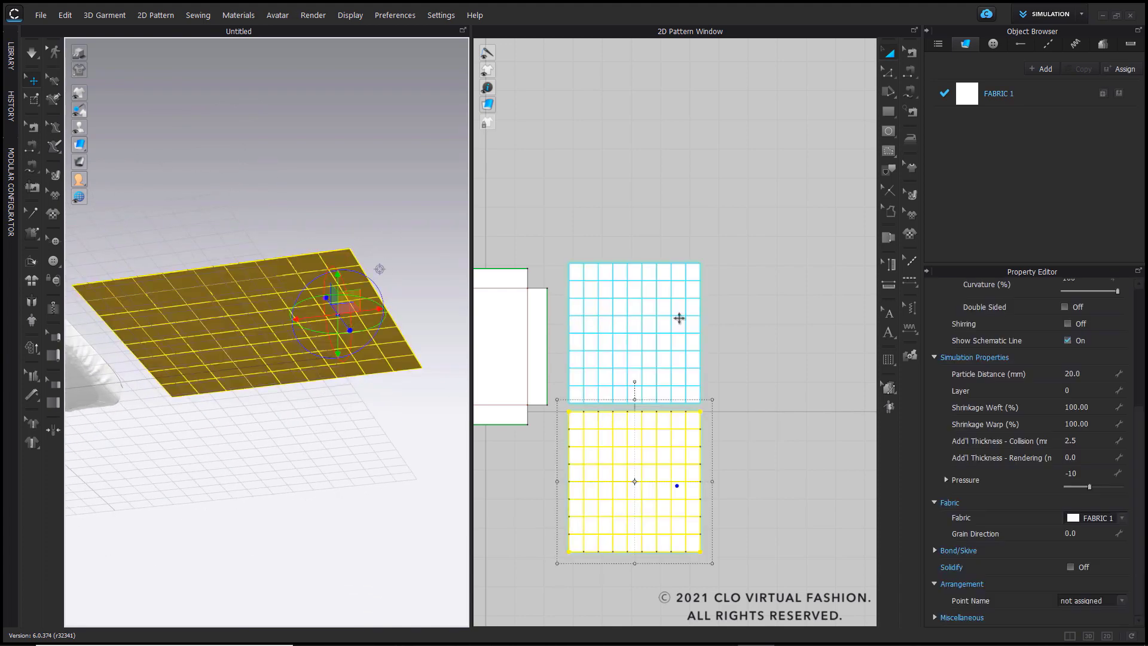
{"action": "left_click", "coordinate": [1079, 485]}
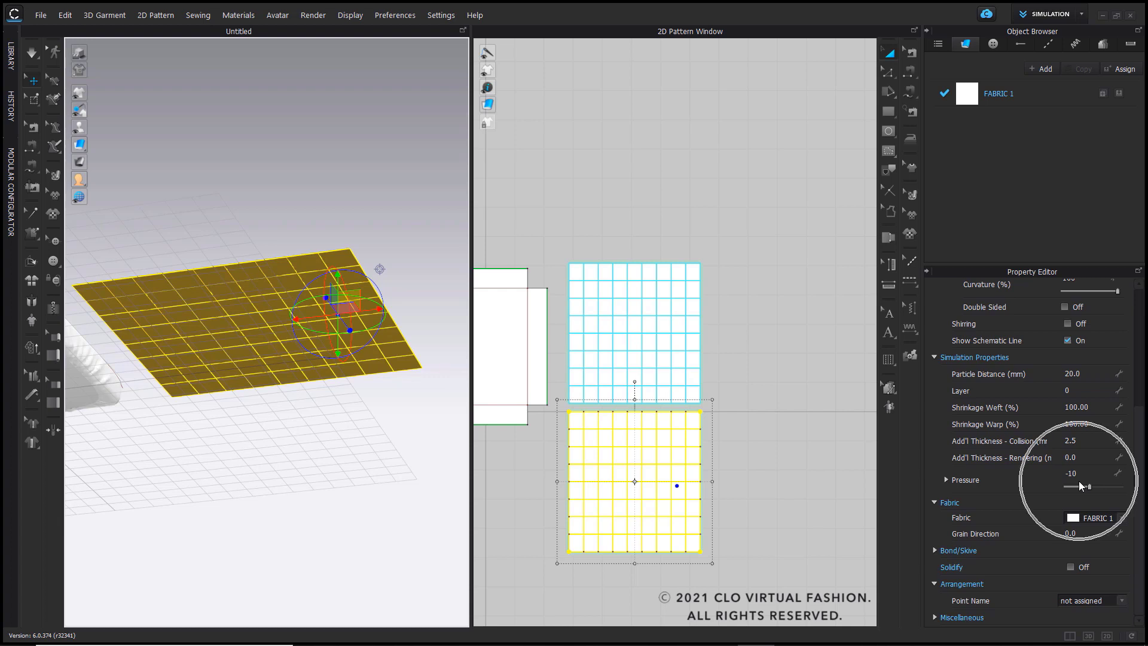
{"action": "left_click", "coordinate": [728, 196]}
- Simulate the strengthened blanket layers so their quilted cells begin to inflate, and stop the simulation
{"action": "right_click_drag", "start_coordinate": [335, 288], "coordinate": [364, 327]}
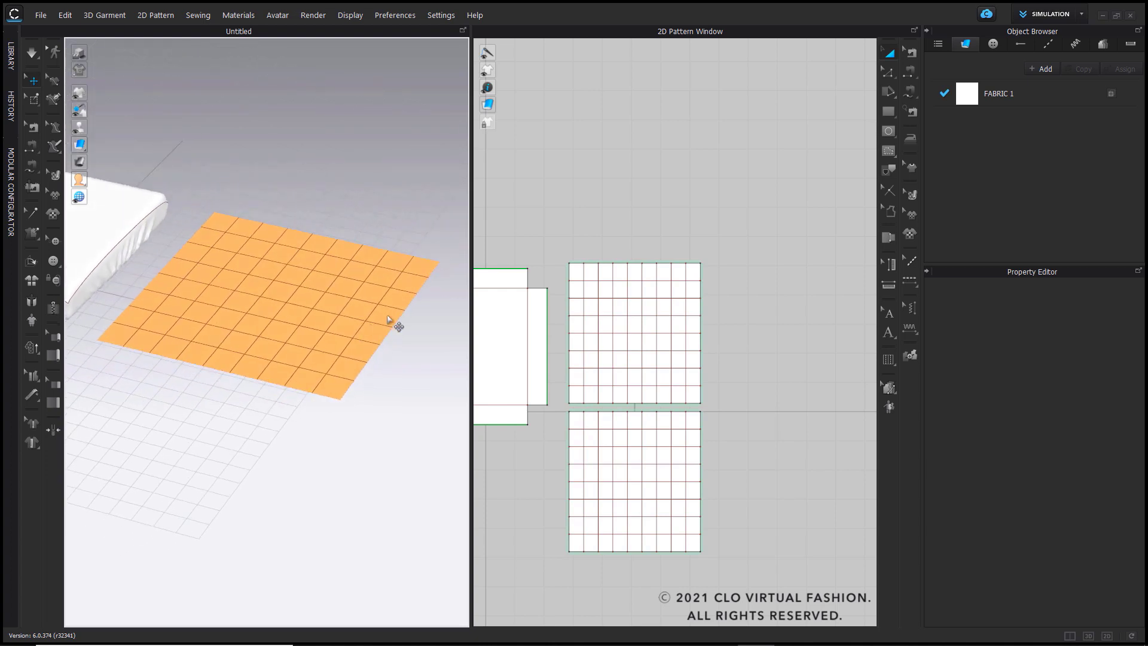
{"action": "middle_click_drag", "start_coordinate": [328, 372], "coordinate": [321, 371]}
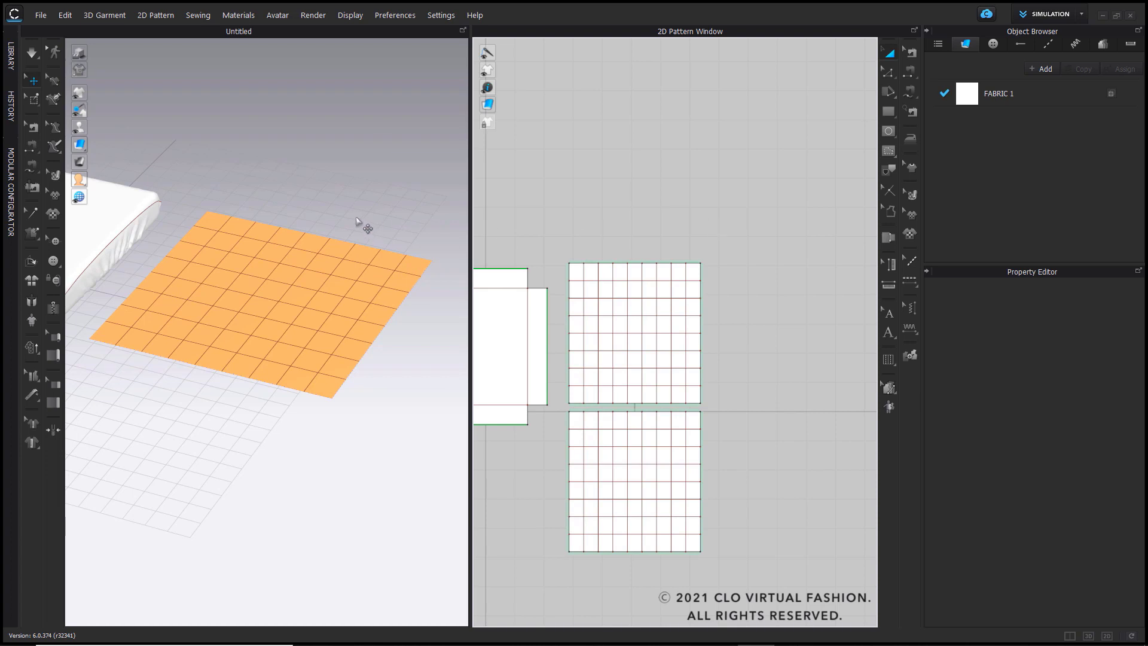
{"action": "key", "text": "space"}
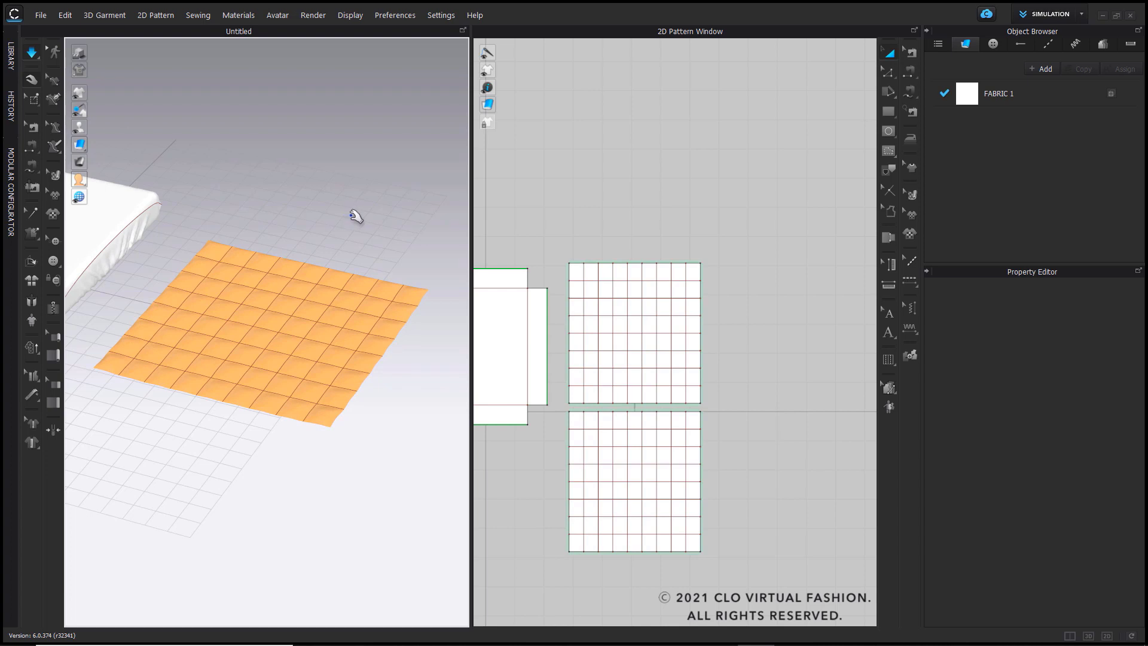
{"action": "key", "text": "space"}
{"action": "right_click_drag", "start_coordinate": [397, 282], "coordinate": [374, 262]}
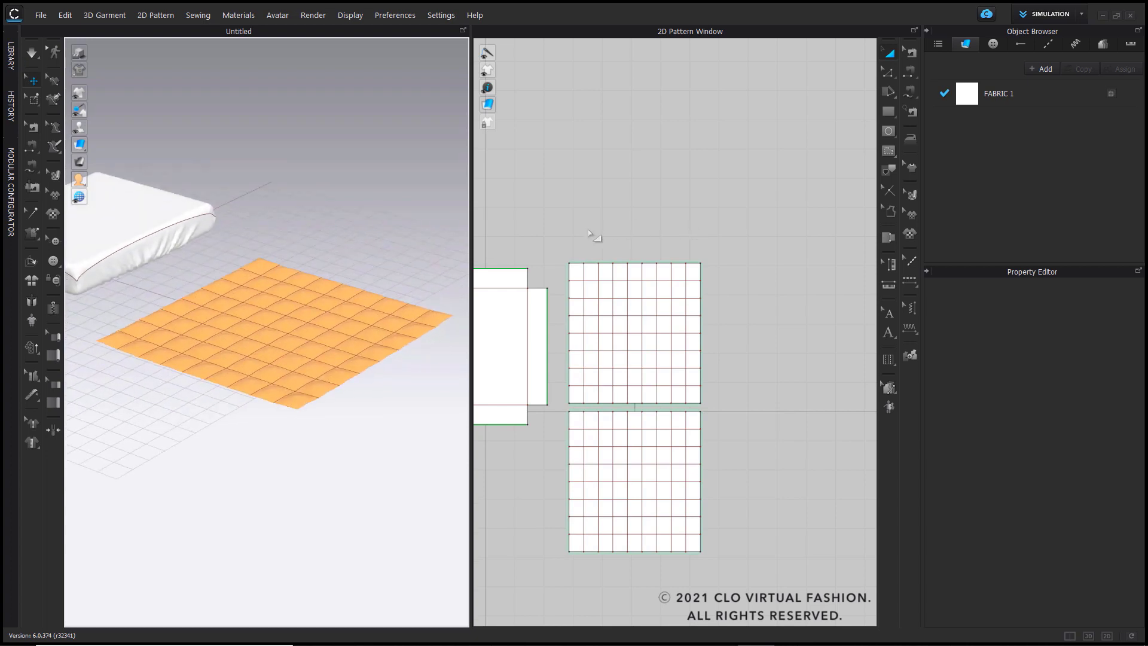
- Remove the Strengthen setting from both blanket layers
{"action": "left_click_drag", "start_coordinate": [566, 239], "coordinate": [769, 579]}
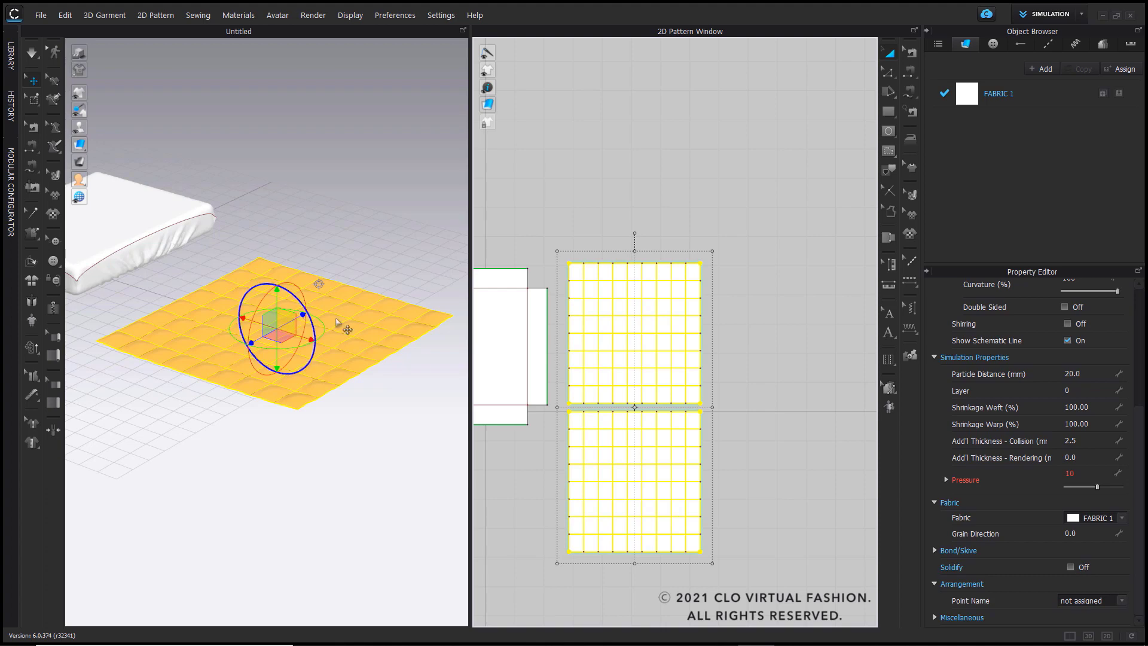
{"action": "right_click", "coordinate": [361, 317]}
{"action": "left_click", "coordinate": [404, 106]}
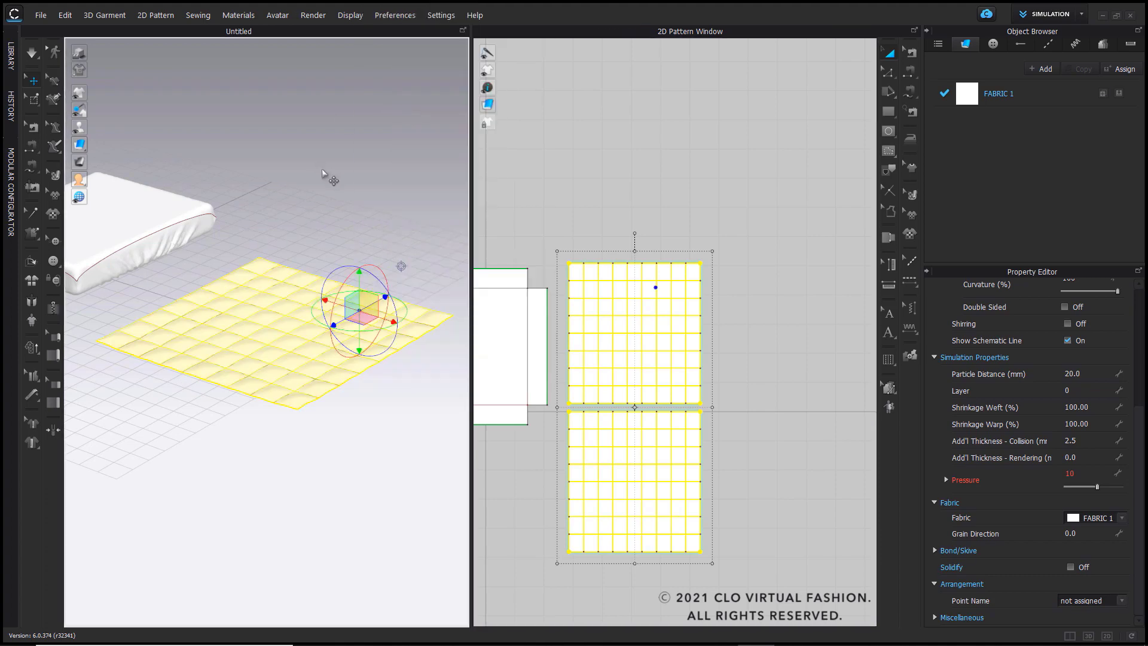
{"action": "left_click", "coordinate": [324, 174]}
- Simulate the blanket without strengthening so its quilted cells puff up fully, and stop the simulation
{"action": "middle_click_drag", "start_coordinate": [333, 199], "coordinate": [315, 190]}
{"action": "right_click_drag", "start_coordinate": [315, 190], "coordinate": [343, 184]}
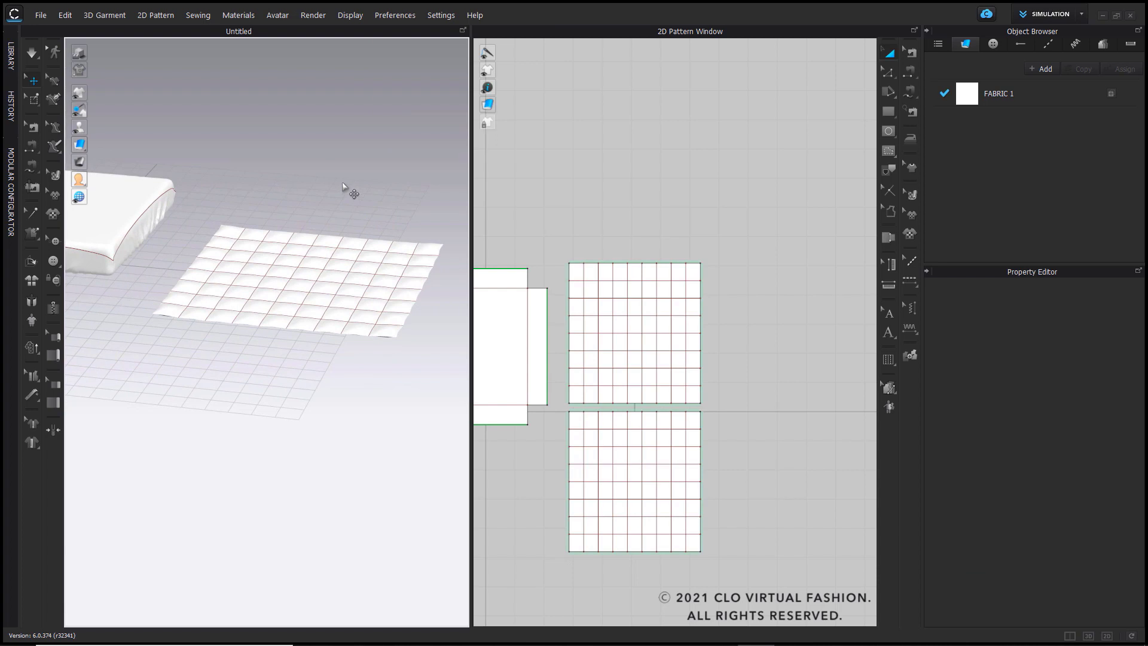
{"action": "key", "text": "space"}
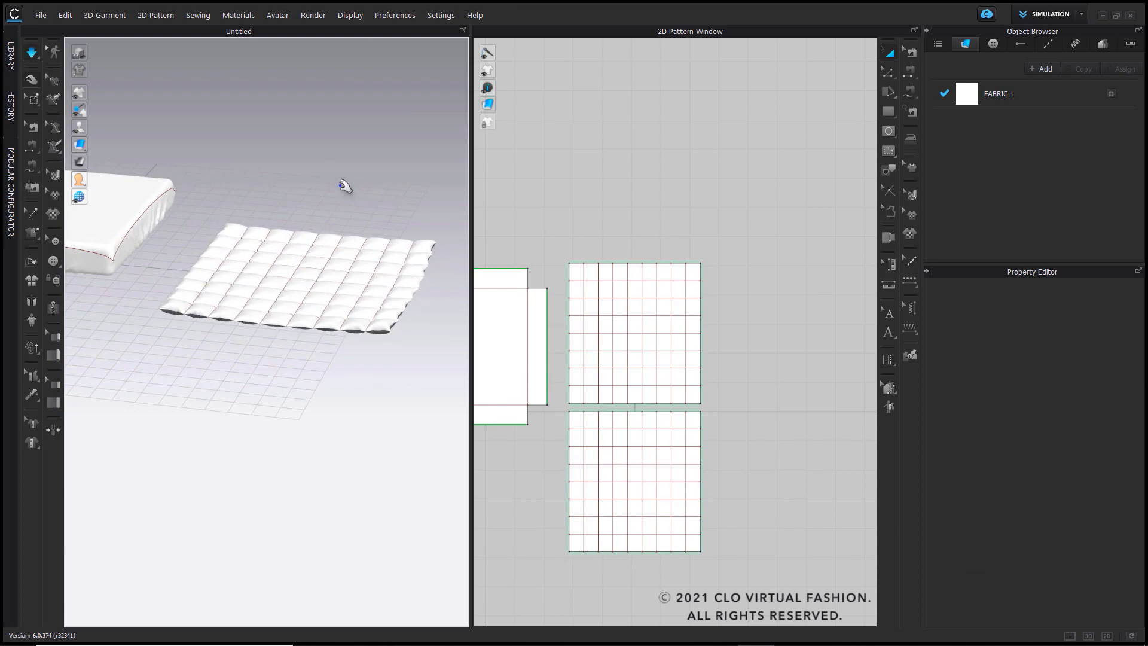
{"action": "scroll", "coordinate": [361, 231], "scroll_direction": "up", "scroll_amount": 5}
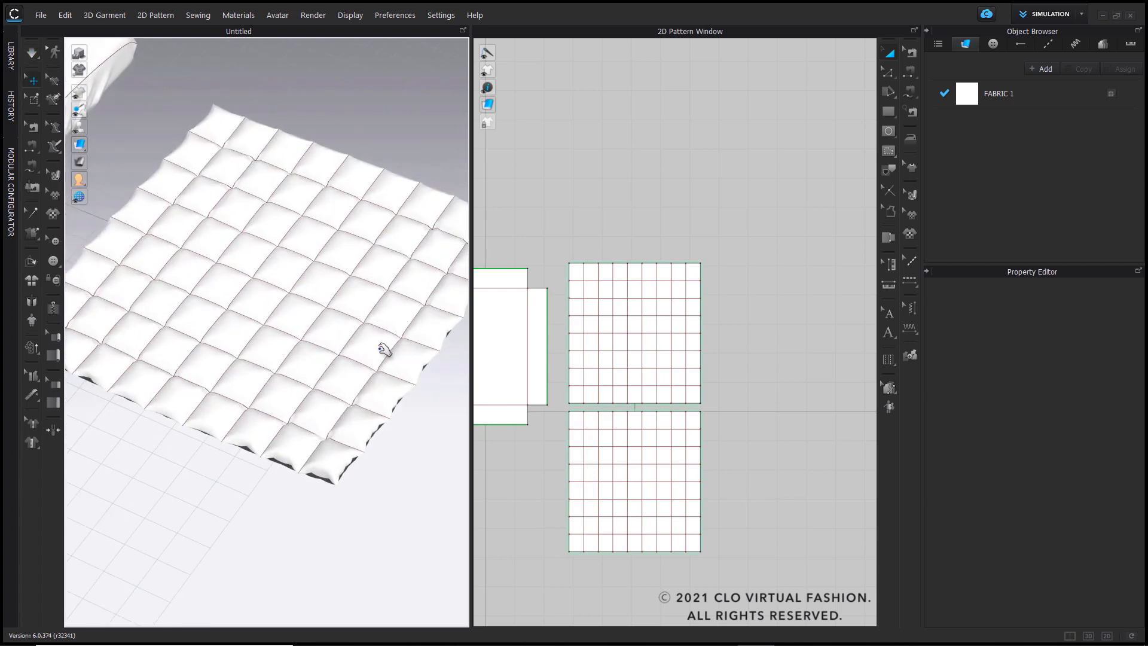
{"action": "scroll", "coordinate": [319, 368], "scroll_direction": "down", "scroll_amount": 5}
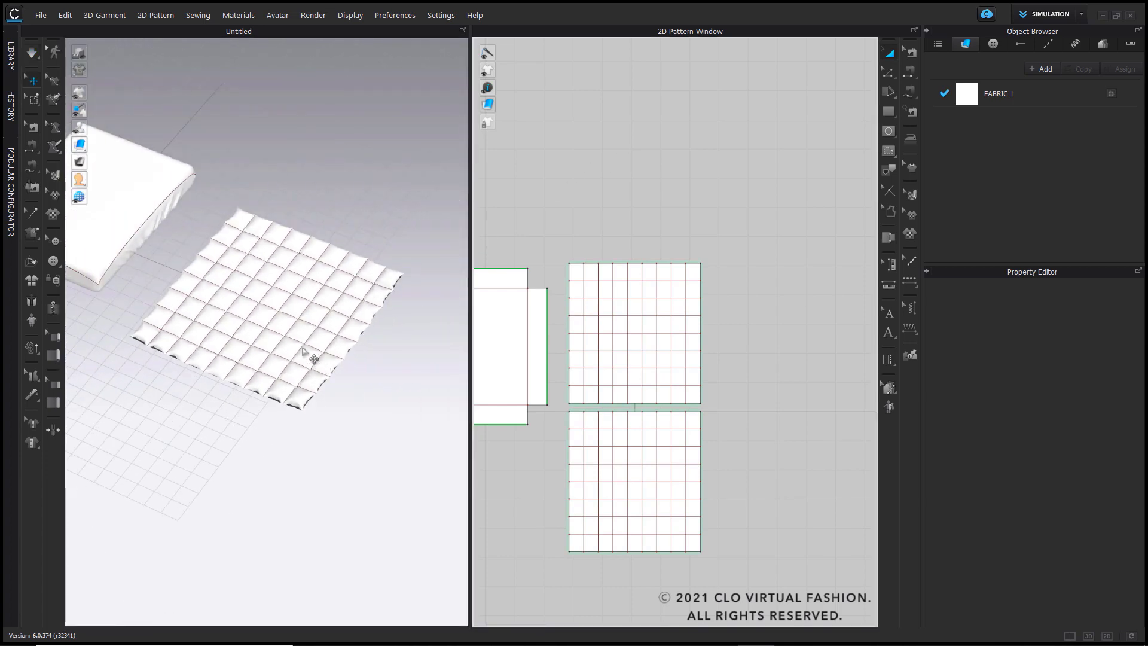
- Group the two gridded blanket patterns in the 2D window
{"action": "scroll", "coordinate": [629, 254], "scroll_direction": "down", "scroll_amount": 3}
{"action": "left_click_drag", "start_coordinate": [587, 241], "coordinate": [750, 529]}
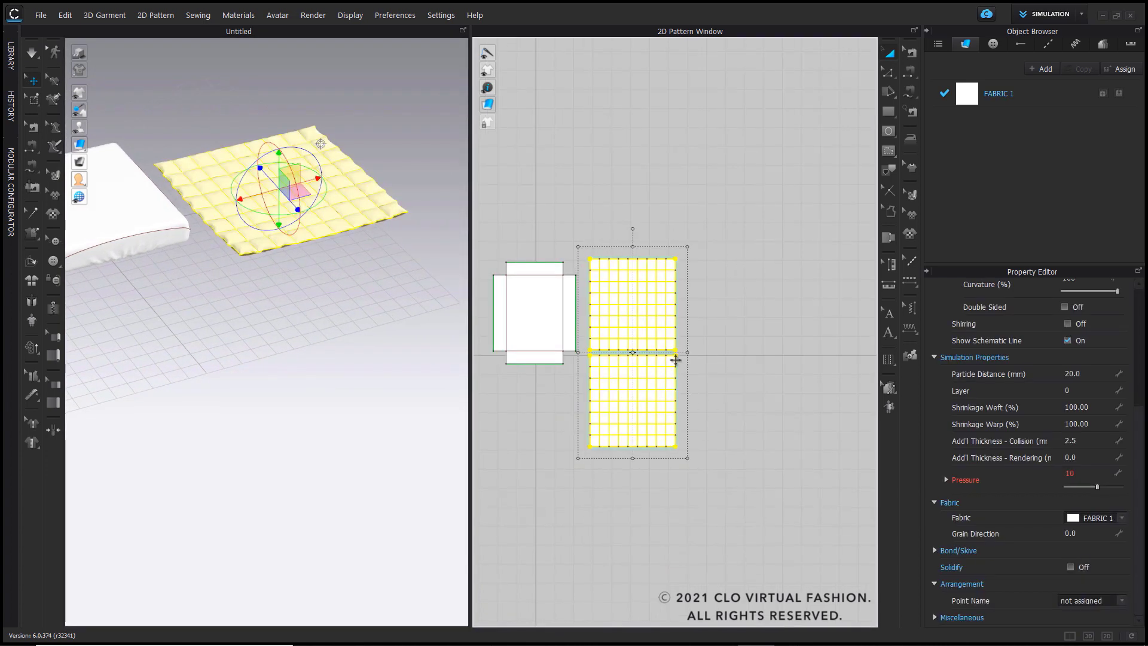
{"action": "right_click", "coordinate": [675, 359]}
{"action": "mouse_move", "coordinate": [725, 406]}
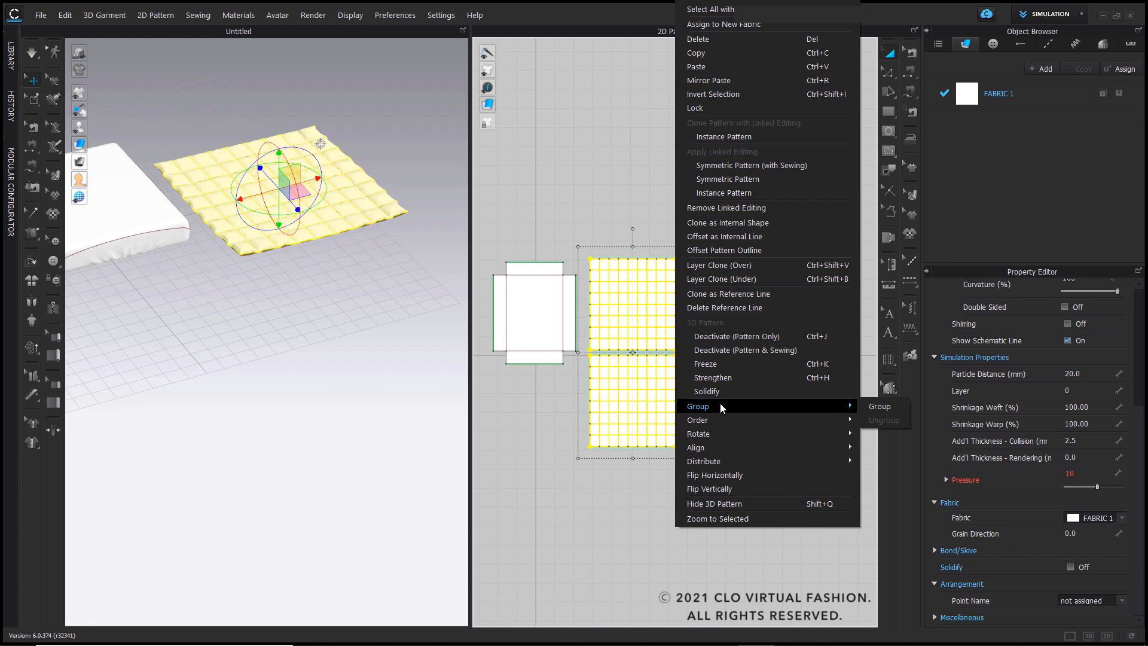
{"action": "left_click", "coordinate": [873, 404]}
{"action": "left_click", "coordinate": [652, 161]}
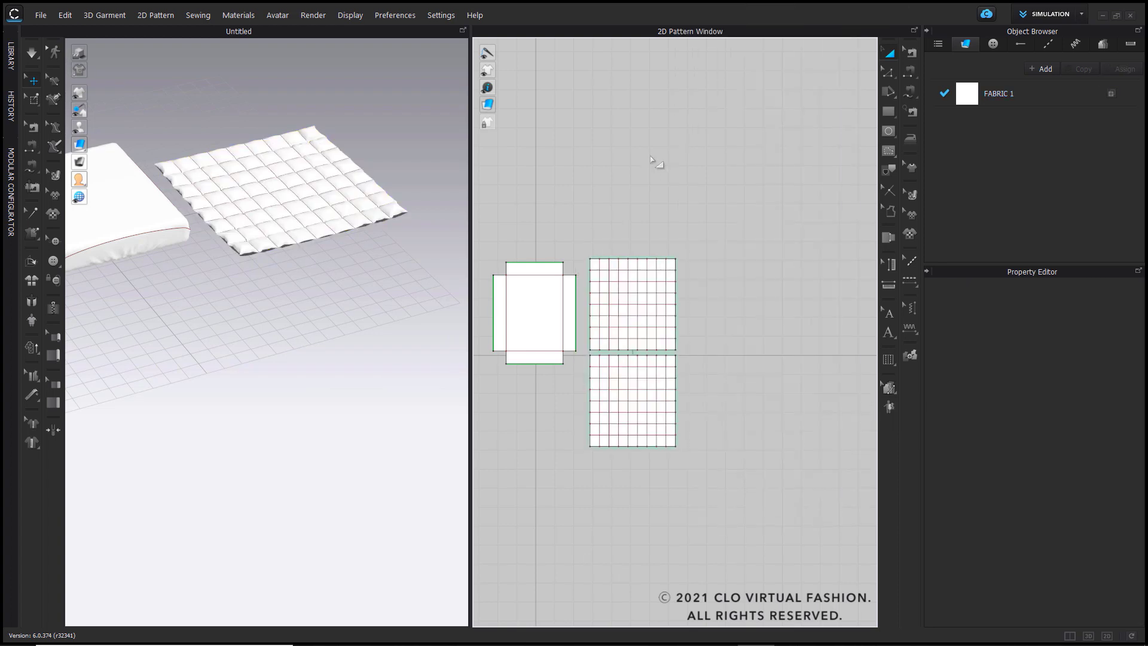
- Create a rectangle pattern 14 in wide and 10 in high in empty space of the 2D pattern window
{"action": "middle_click_drag", "start_coordinate": [367, 328], "coordinate": [381, 393]}
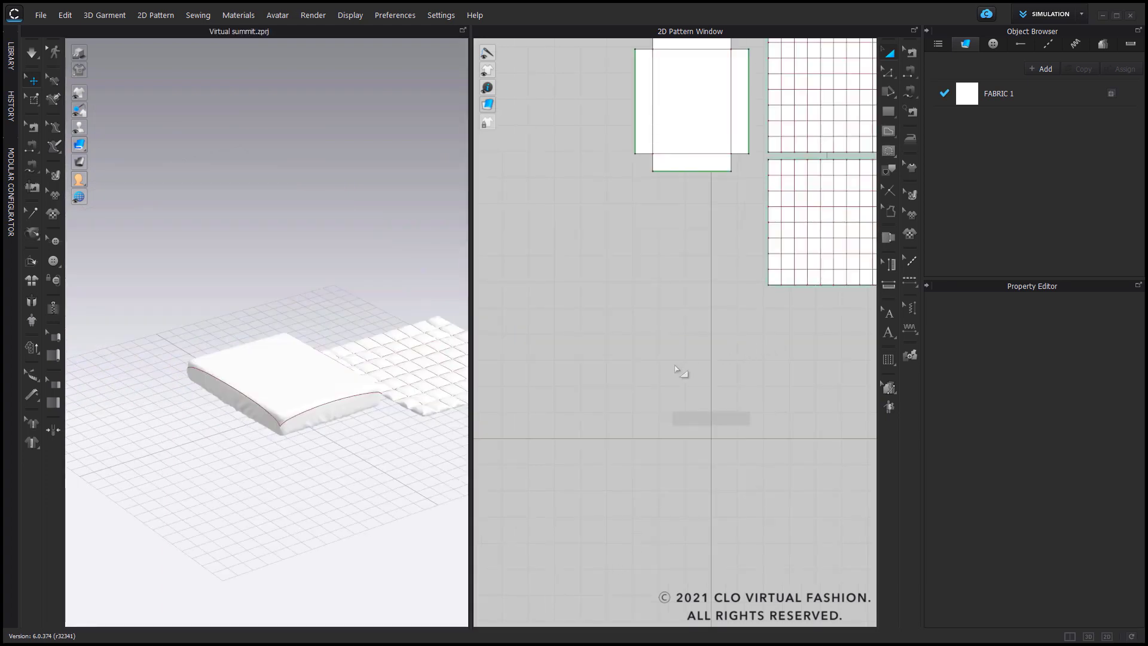
{"action": "scroll", "coordinate": [336, 366], "scroll_direction": "up", "scroll_amount": 5}
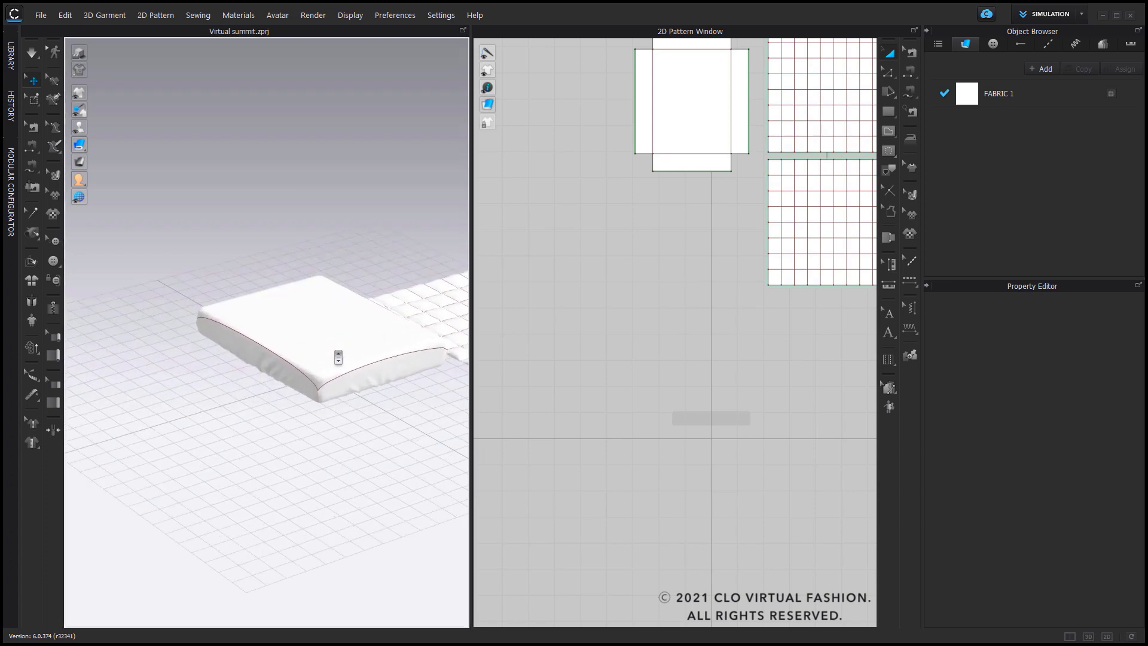
{"action": "middle_click_drag", "start_coordinate": [353, 279], "coordinate": [398, 255]}
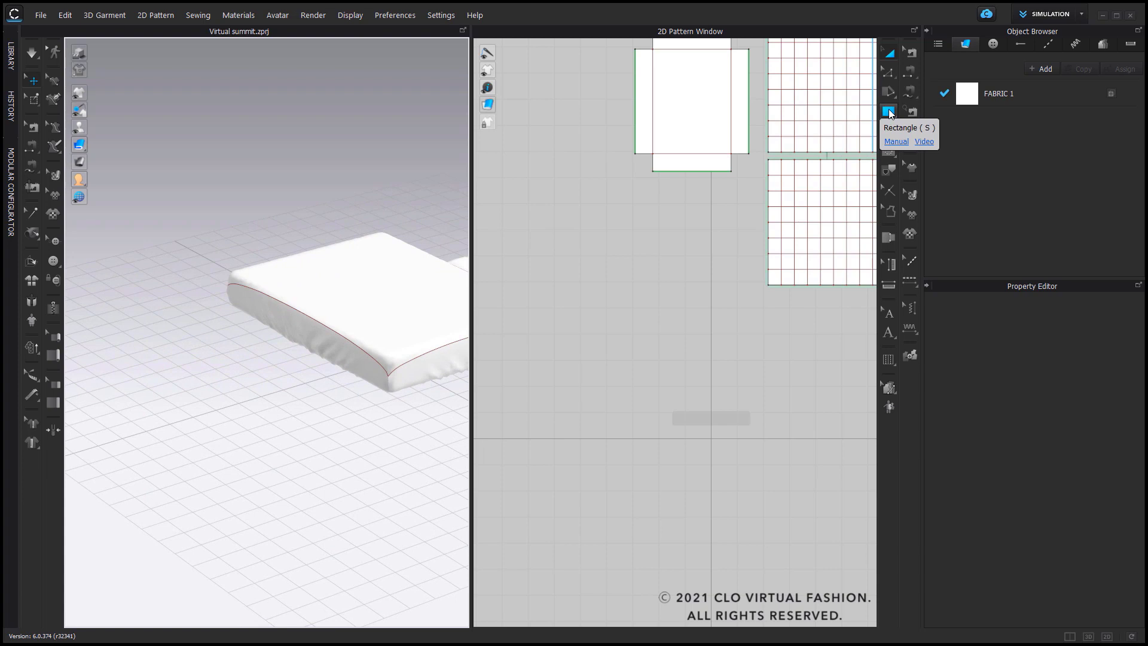
{"action": "left_click", "coordinate": [888, 110]}
{"action": "scroll", "coordinate": [622, 449], "scroll_direction": "up", "scroll_amount": 5}
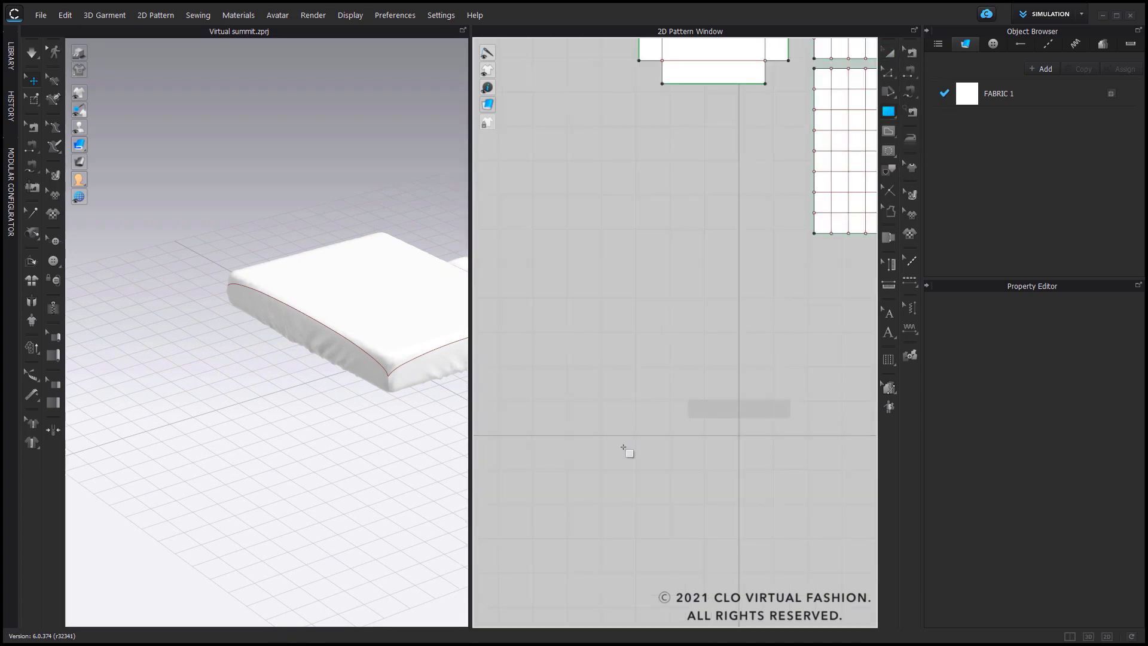
{"action": "left_click", "coordinate": [668, 359]}
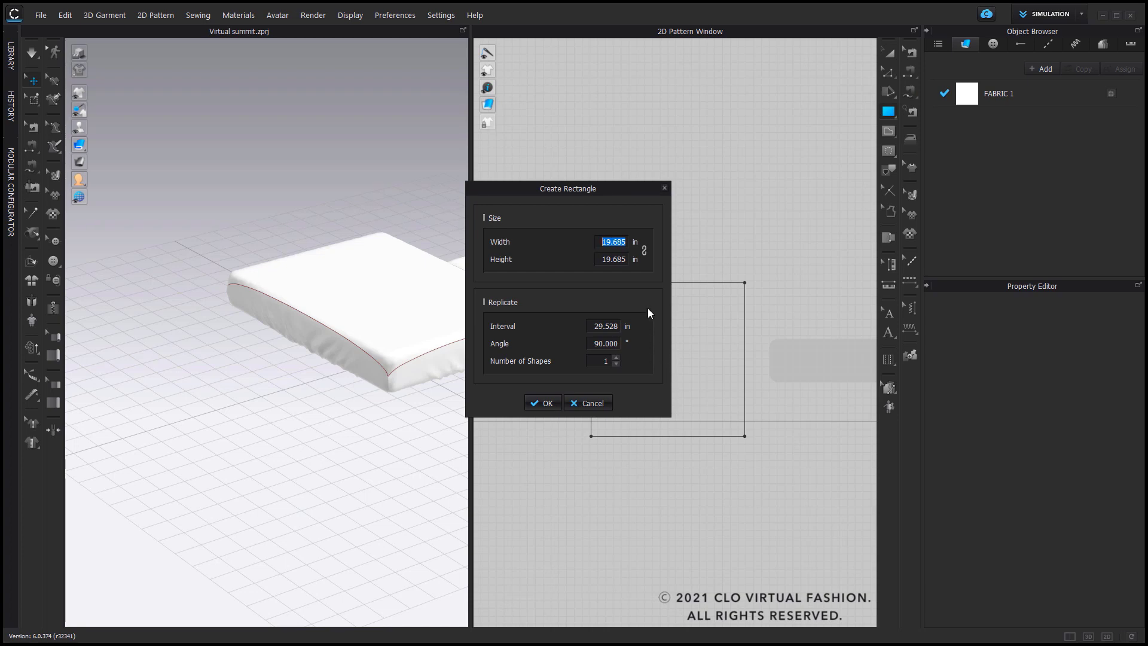
{"action": "type", "text": "14"}
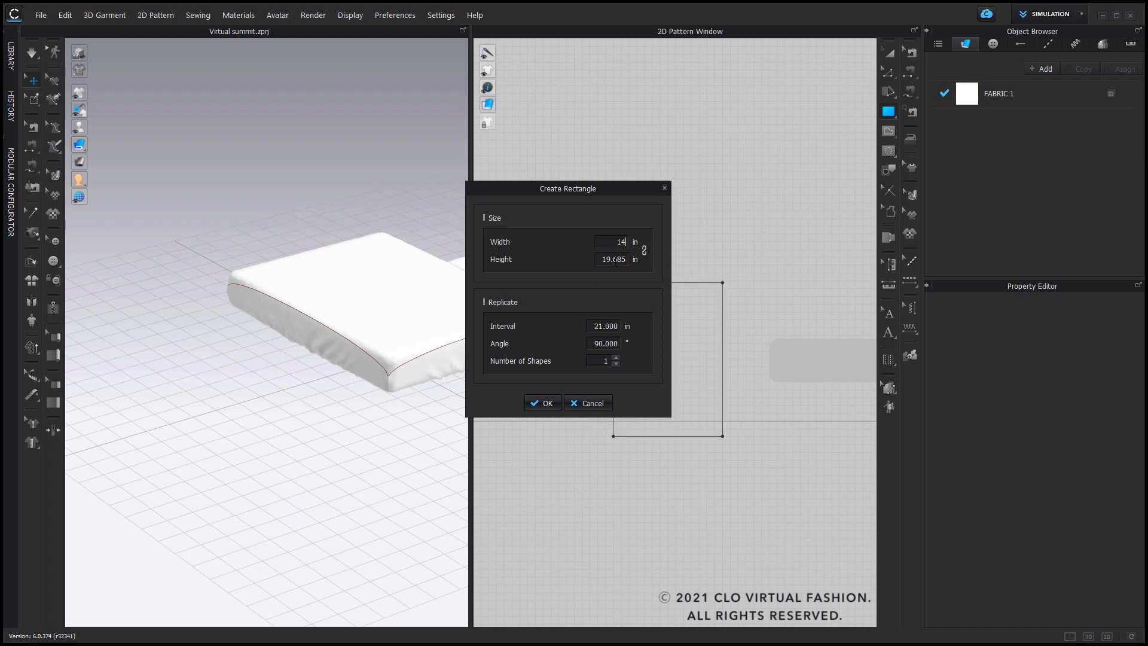
{"action": "key", "text": "Tab"}
{"action": "type", "text": "10"}
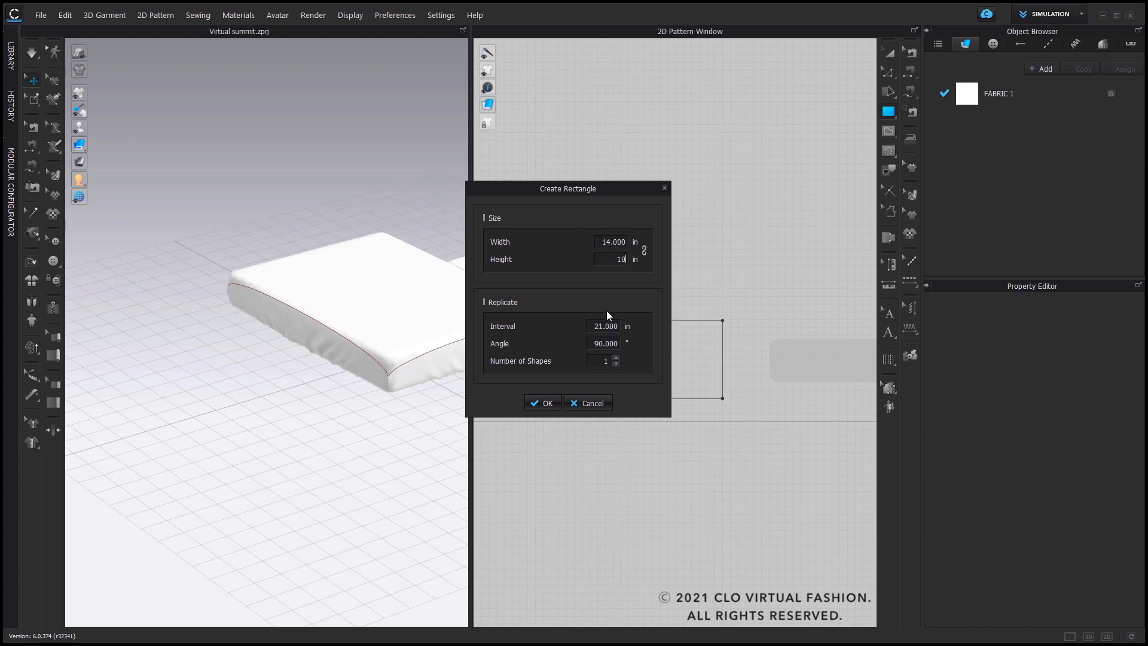
{"action": "left_click", "coordinate": [542, 402]}
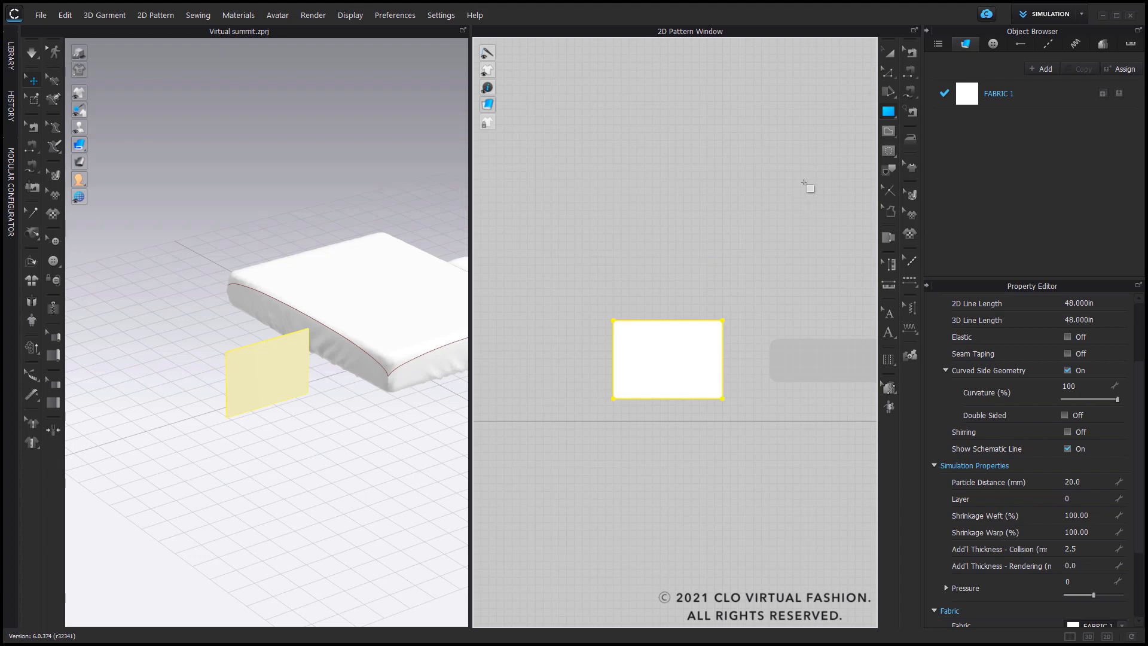
- Rotate the new rectangle in 3D so it lies flat and horizontal beside the mattress
{"action": "left_click", "coordinate": [890, 53]}
{"action": "right_click_drag", "start_coordinate": [322, 430], "coordinate": [361, 328]}
{"action": "left_click", "coordinate": [323, 353]}
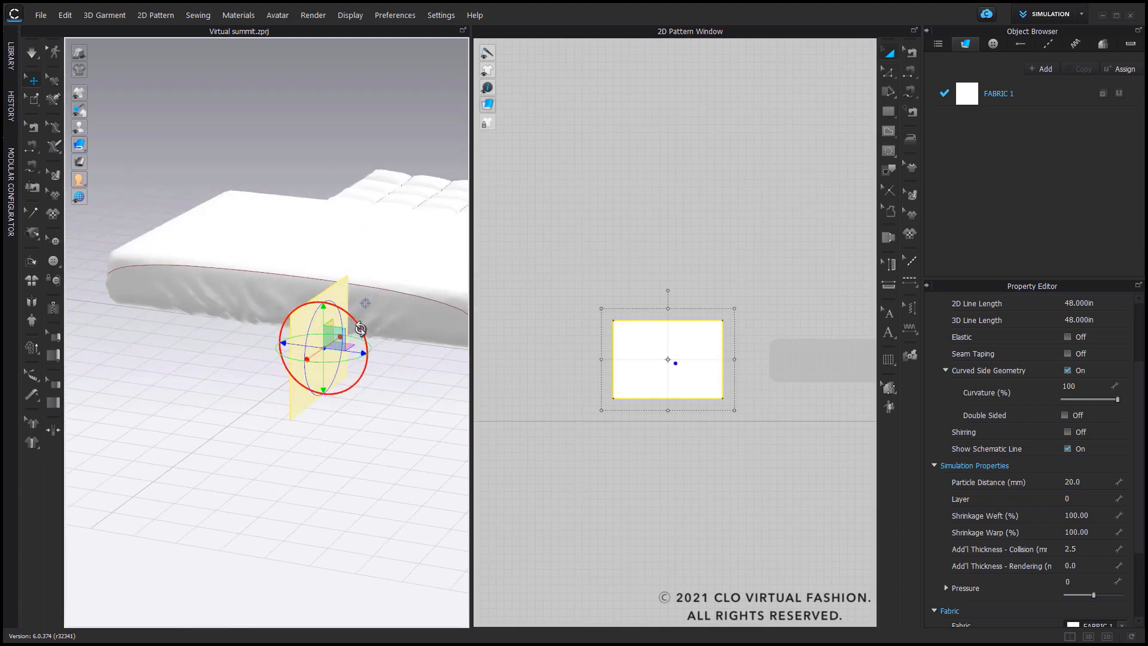
{"action": "left_click_drag", "start_coordinate": [360, 328], "coordinate": [304, 318]}
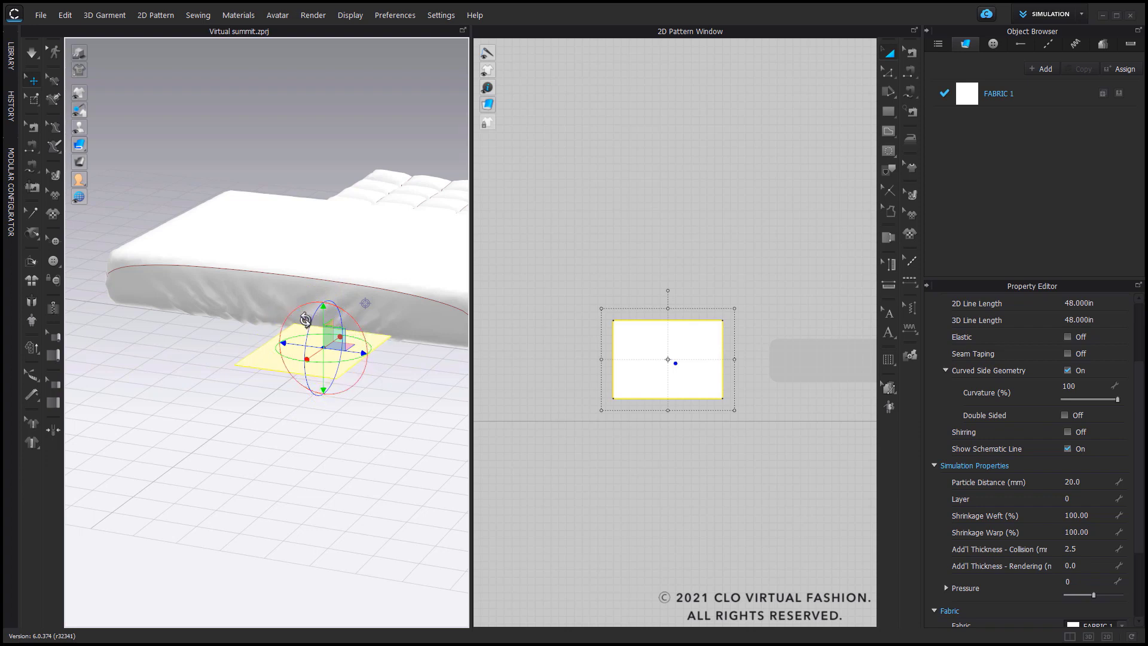
{"action": "scroll", "coordinate": [380, 376], "scroll_direction": "down", "scroll_amount": 2}
{"action": "right_click_drag", "start_coordinate": [380, 377], "coordinate": [326, 350]}
{"action": "left_click_drag", "start_coordinate": [311, 365], "coordinate": [311, 392]}
- Make a Layer Clone (Under) of the rectangle and place it directly below the original, offset by about 11.8 in
{"action": "right_click_drag", "start_coordinate": [311, 392], "coordinate": [679, 294]}
{"action": "left_click", "coordinate": [720, 252]}
{"action": "right_click", "coordinate": [679, 301]}
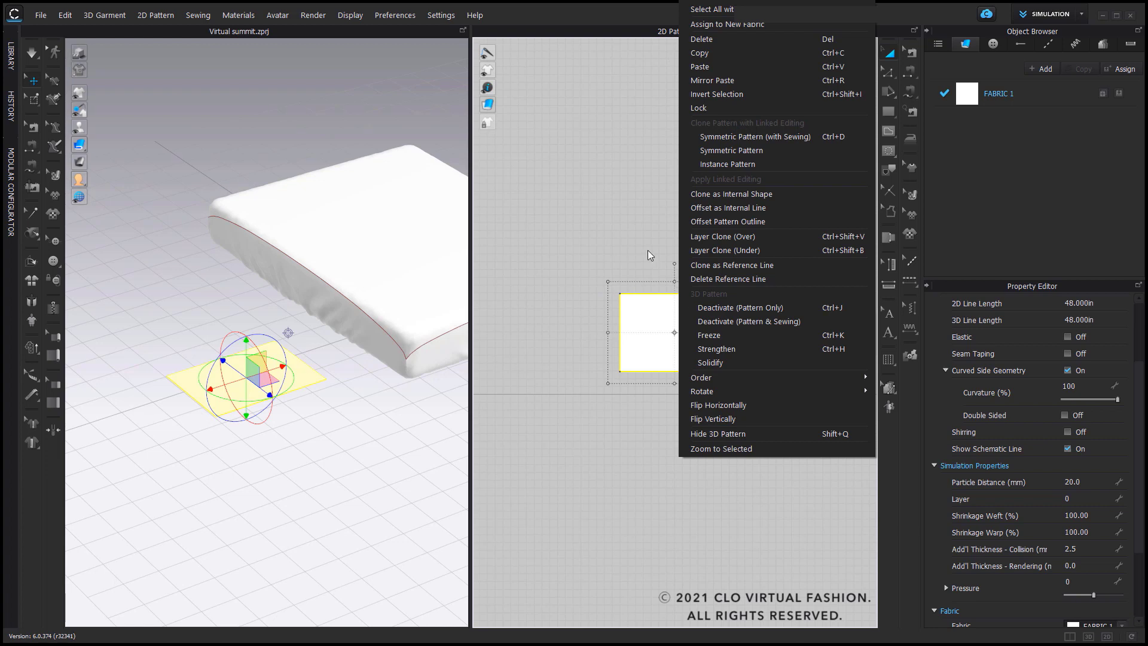
{"action": "left_click", "coordinate": [740, 253]}
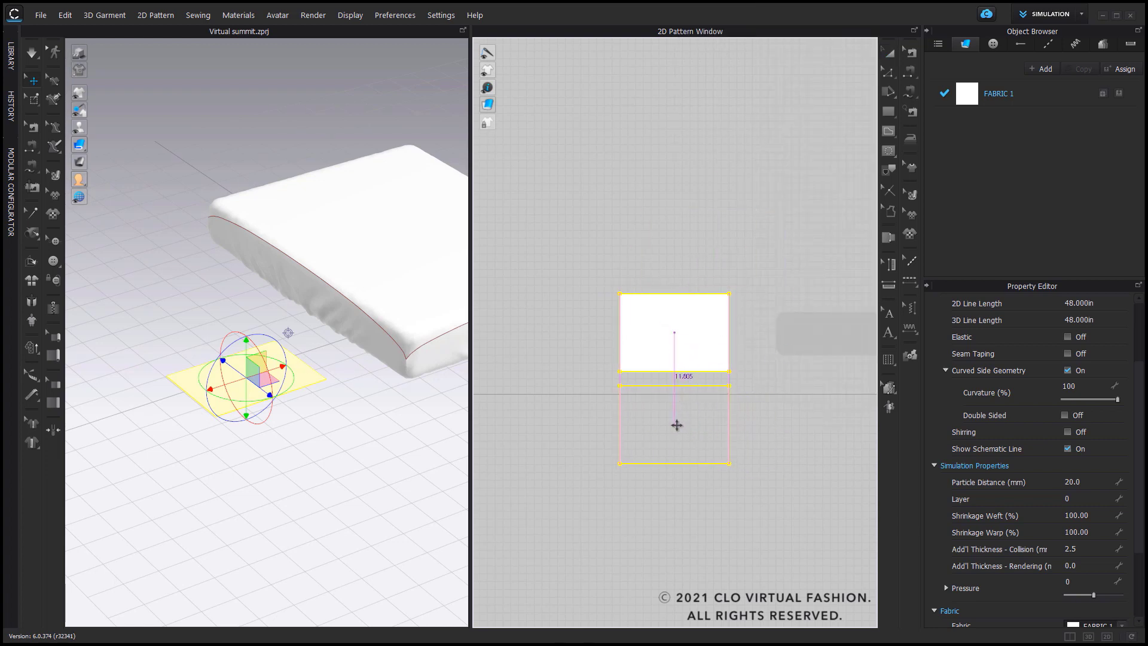
{"action": "left_click", "coordinate": [676, 426]}
- Set the Pressure to 5 on the upper rectangle and enter a negative Pressure on its clone below
{"action": "key", "text": "a"}
{"action": "left_click", "coordinate": [689, 345]}
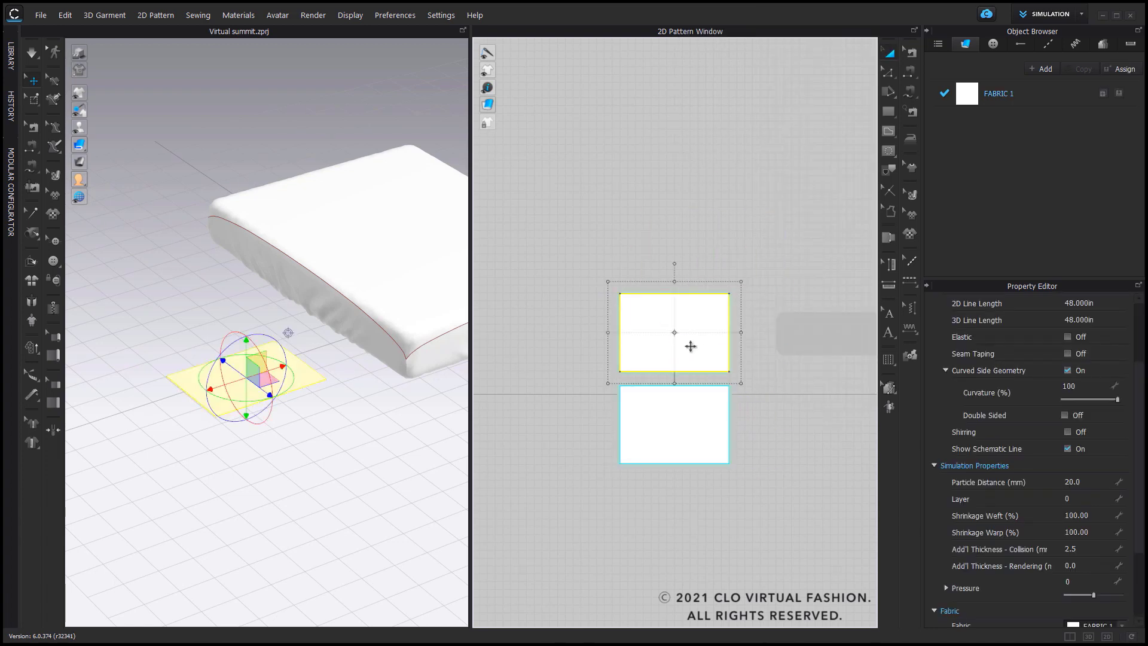
{"action": "scroll", "coordinate": [1100, 431], "scroll_direction": "down", "scroll_amount": 3}
{"action": "left_click", "coordinate": [1082, 475]}
{"action": "key", "text": "Return"}
{"action": "left_click", "coordinate": [635, 407]}
{"action": "left_click", "coordinate": [1071, 474]}
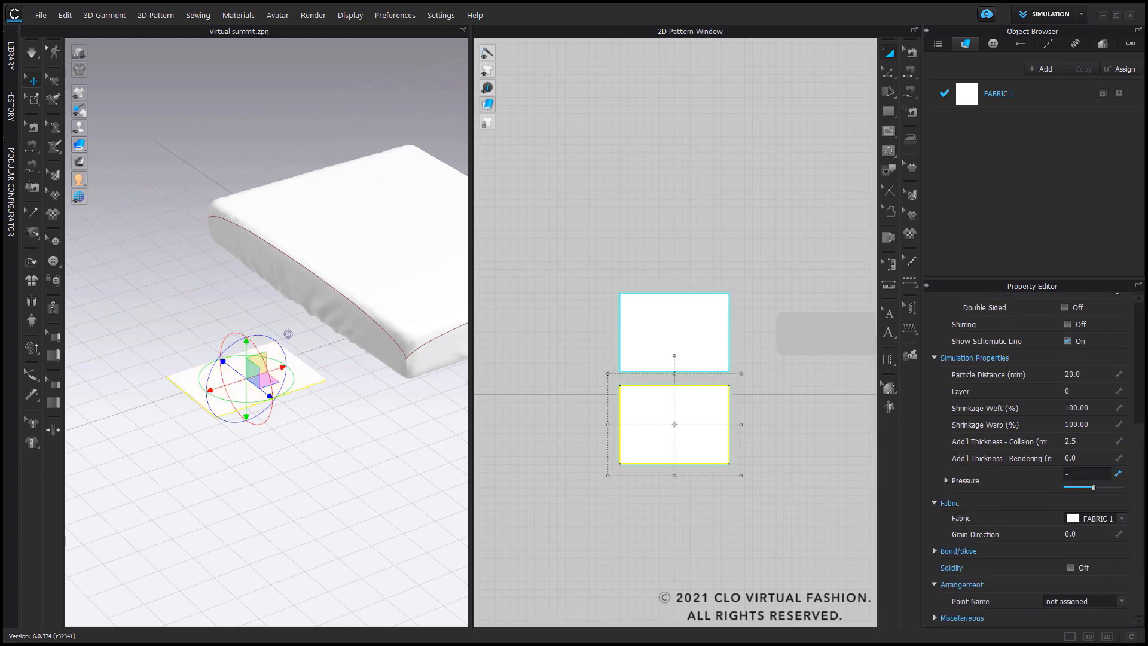
{"action": "key", "text": "Return"}
- Strengthen both pillow rectangles
{"action": "left_click", "coordinate": [649, 109]}
{"action": "left_click_drag", "start_coordinate": [550, 231], "coordinate": [747, 526]}
{"action": "right_click", "coordinate": [678, 341]}
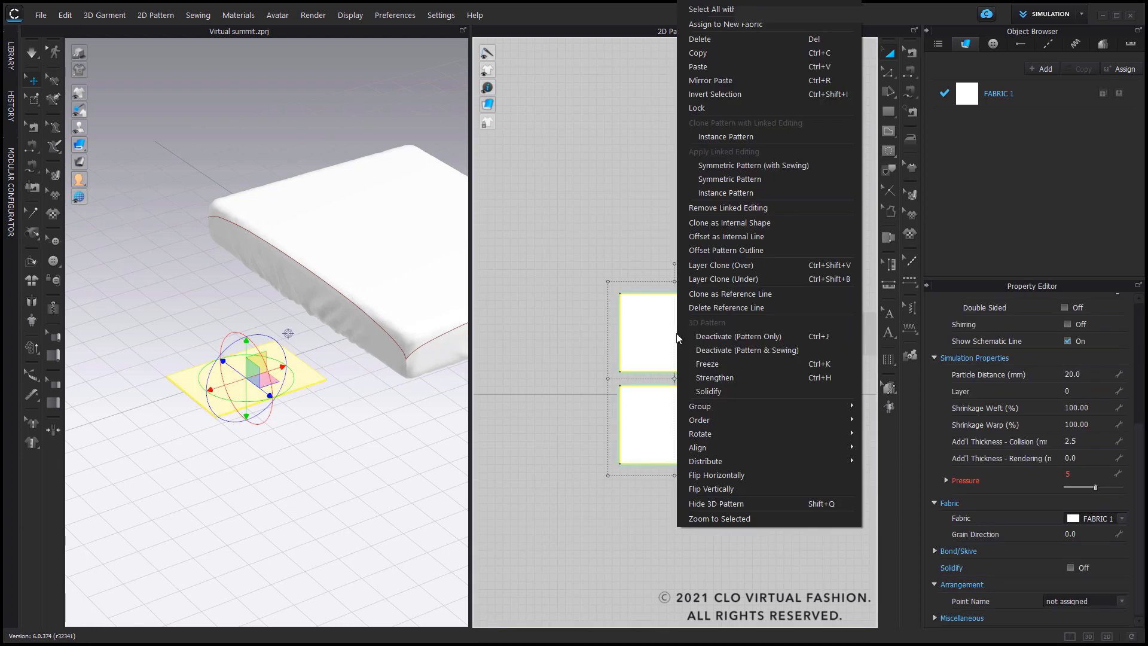
{"action": "left_click", "coordinate": [726, 377]}
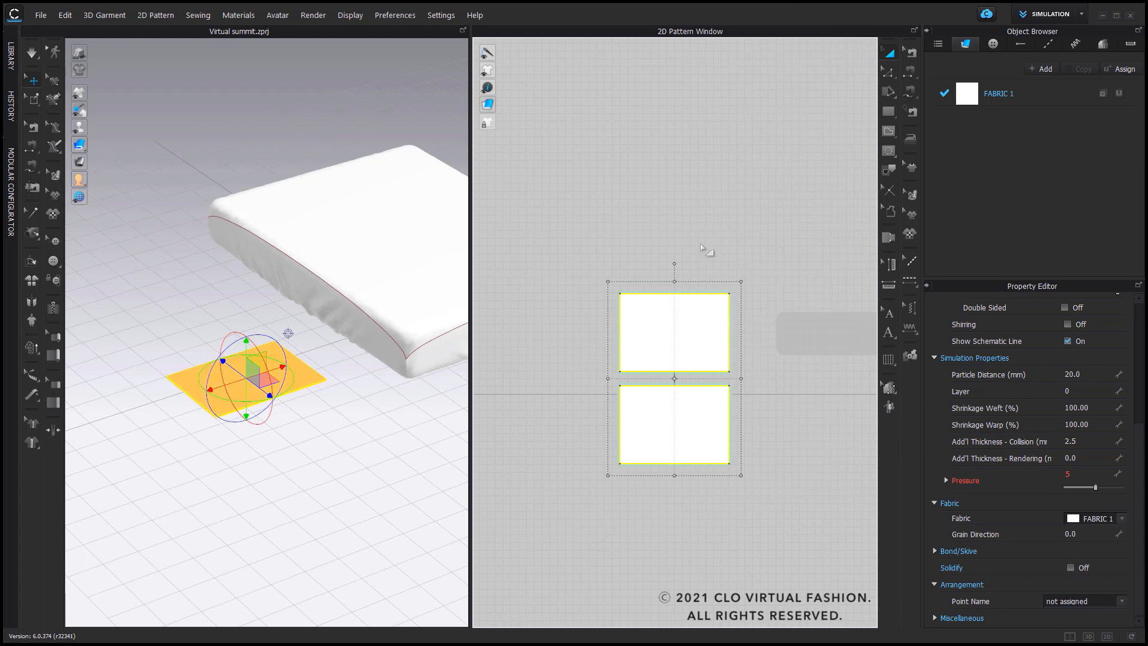
- Simulate the strengthened layers so the pillow inflates, tugging it in 3D, and stop the simulation
{"action": "key", "text": "space"}
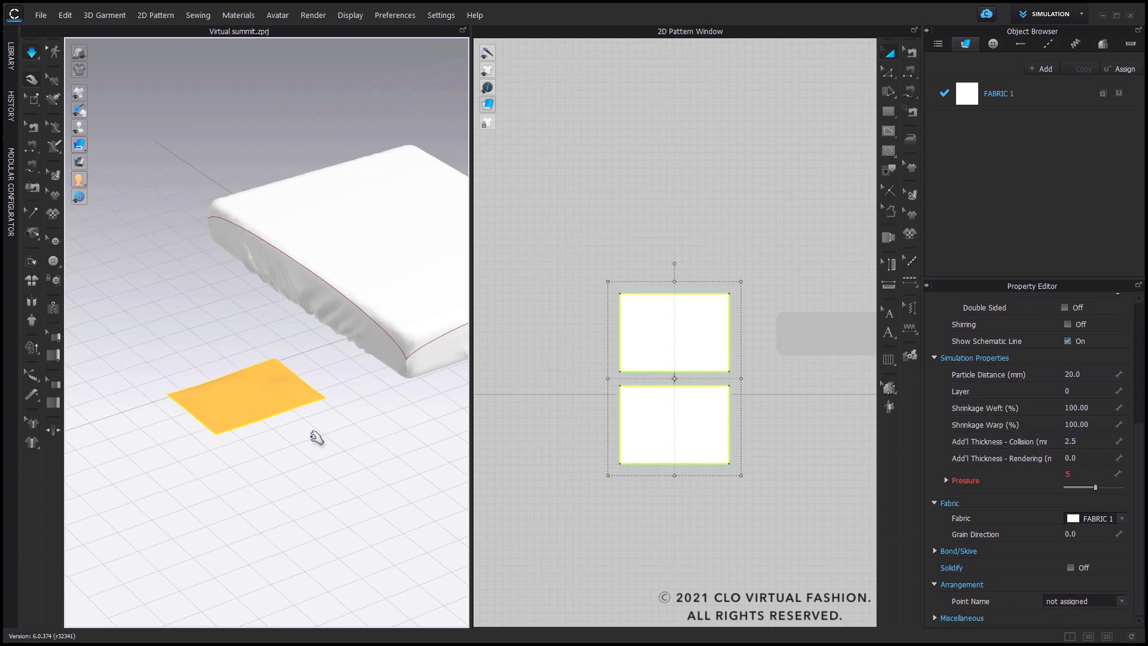
{"action": "left_click", "coordinate": [251, 379]}
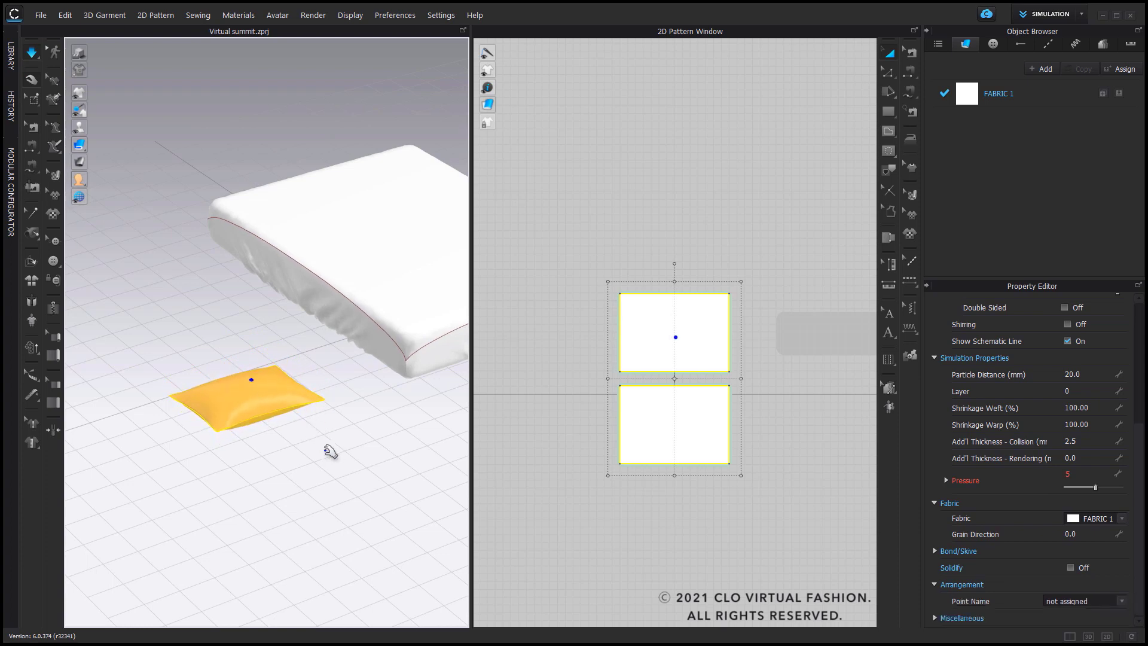
{"action": "right_click_drag", "start_coordinate": [346, 445], "coordinate": [331, 410]}
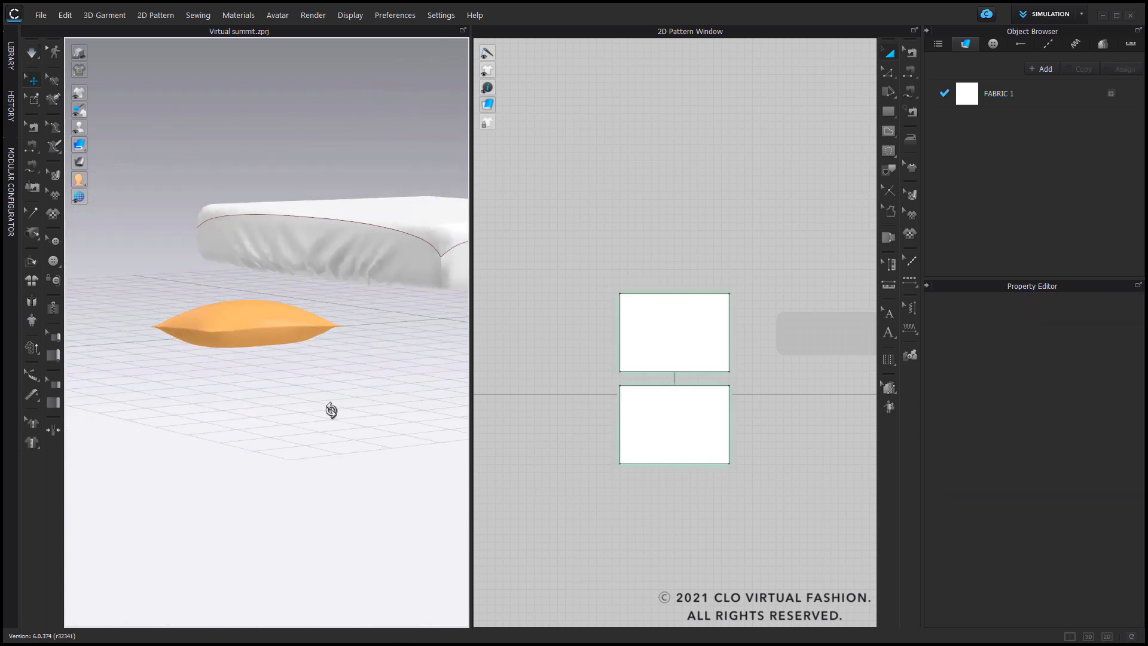
- Remove the Strengthen setting from both pillow layers, simulate the pillow again and stop
{"action": "left_click_drag", "start_coordinate": [581, 272], "coordinate": [773, 534]}
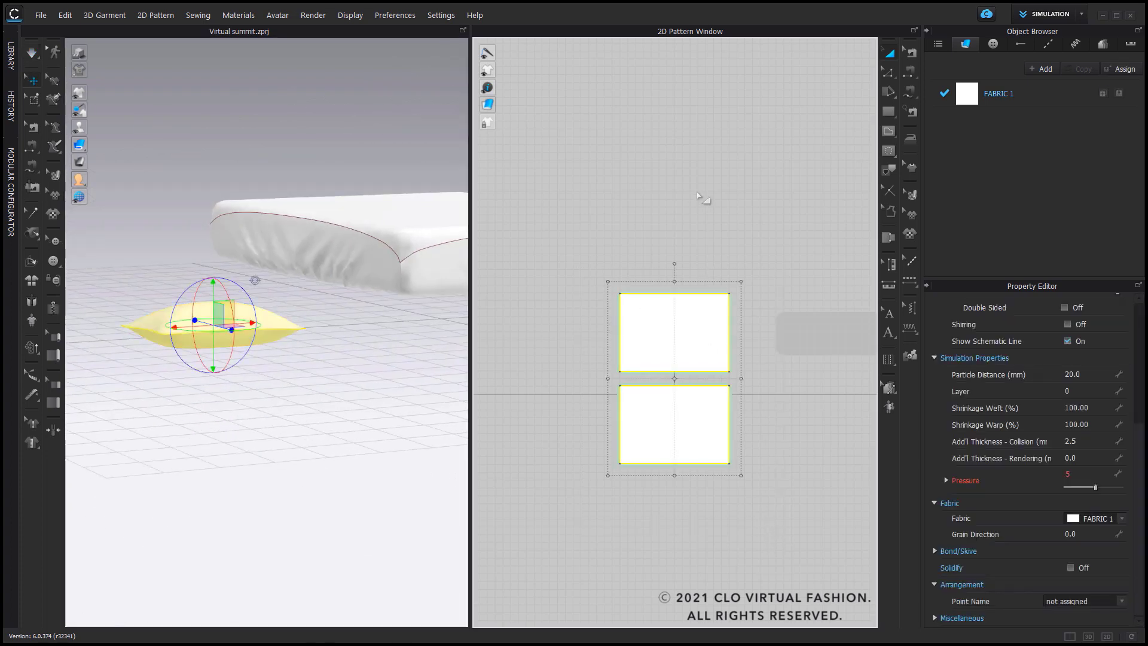
{"action": "key", "text": "space"}
{"action": "mouse_move", "coordinate": [277, 375]}
{"action": "right_mouse_down"}
{"action": "mouse_move", "coordinate": [303, 410]}
{"action": "mouse_move", "coordinate": [287, 389]}
{"action": "right_mouse_up"}
{"action": "key", "text": "w"}
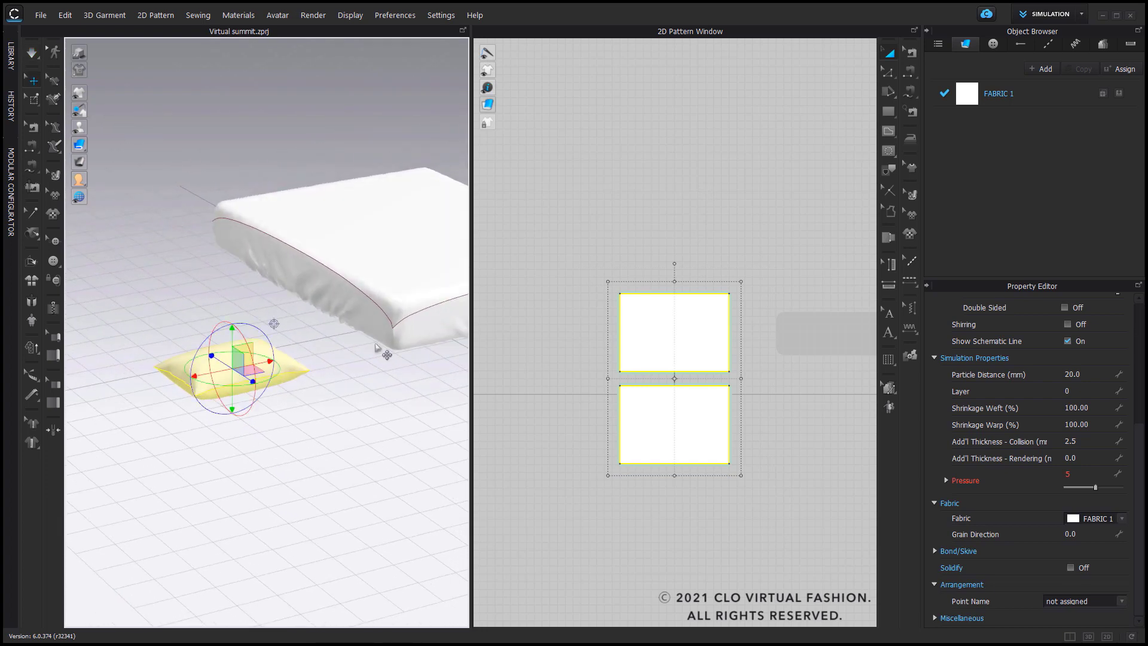
- Group the two pillow rectangles in the 2D pattern window
{"action": "left_click", "coordinate": [681, 250]}
{"action": "left_click_drag", "start_coordinate": [575, 235], "coordinate": [810, 540]}
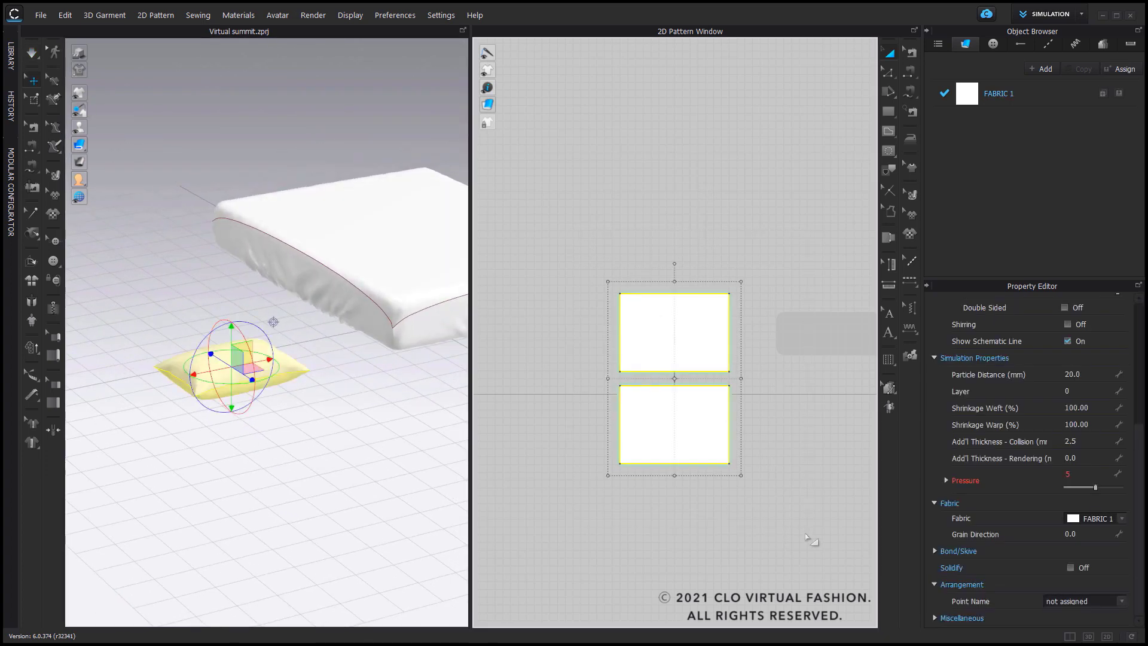
{"action": "right_click", "coordinate": [639, 354]}
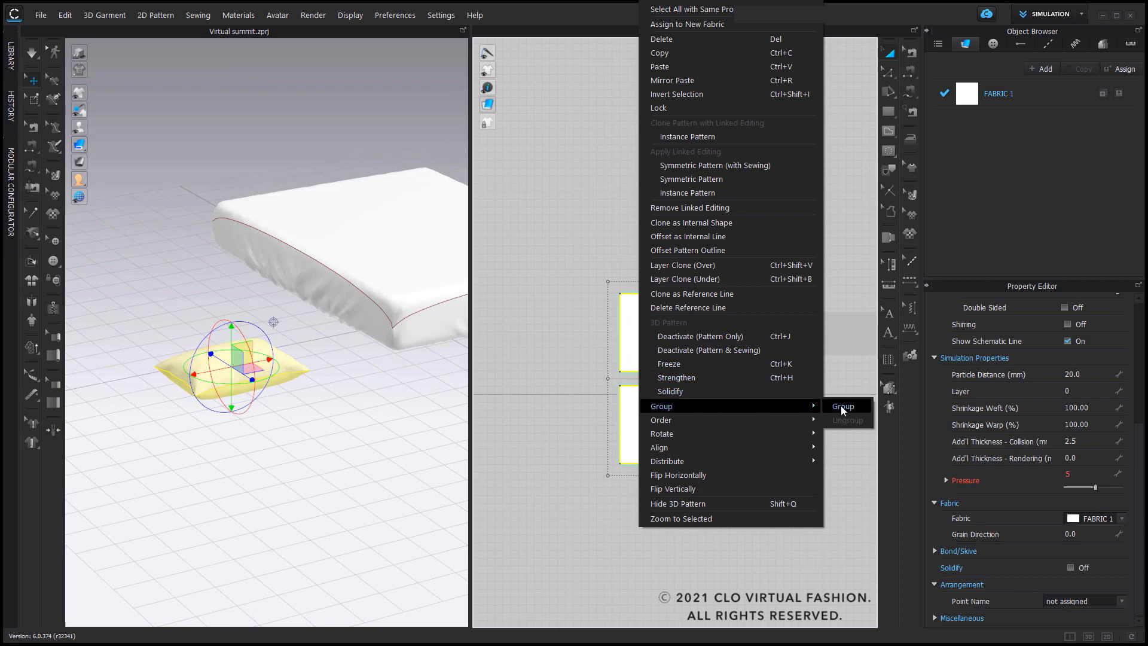
{"action": "left_click", "coordinate": [845, 410]}
{"action": "left_click", "coordinate": [720, 243]}
{"action": "left_click", "coordinate": [645, 307]}
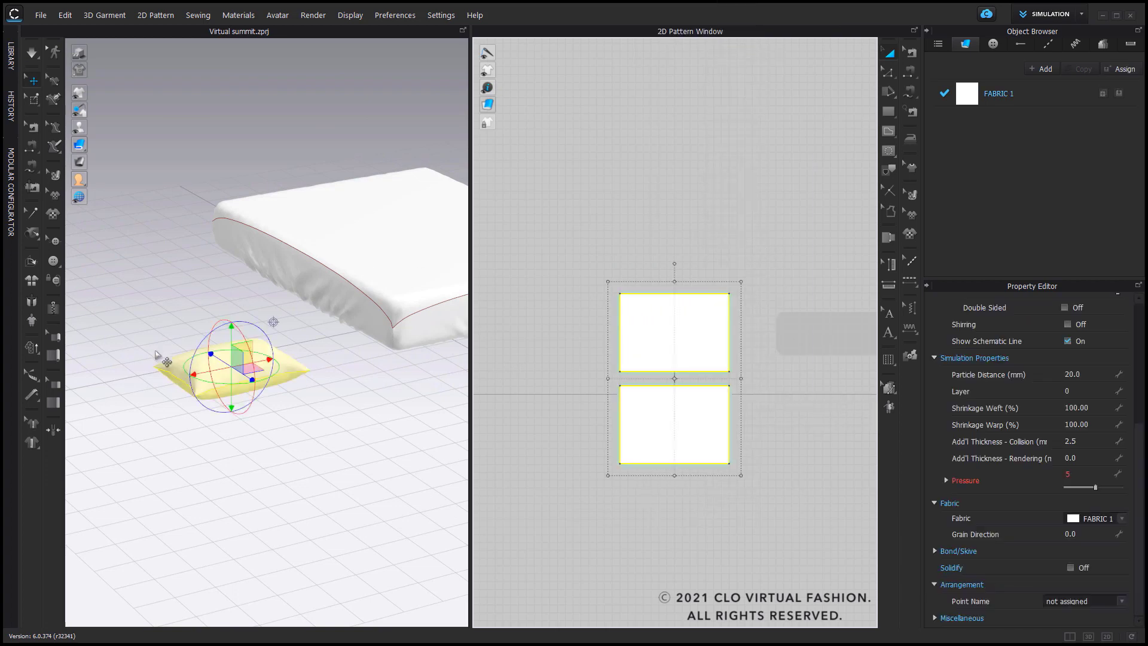
- Raise the pillow slightly along the vertical axis in 3D
{"action": "left_click_drag", "start_coordinate": [231, 332], "coordinate": [231, 304]}
{"action": "right_click_drag", "start_coordinate": [330, 395], "coordinate": [346, 356]}
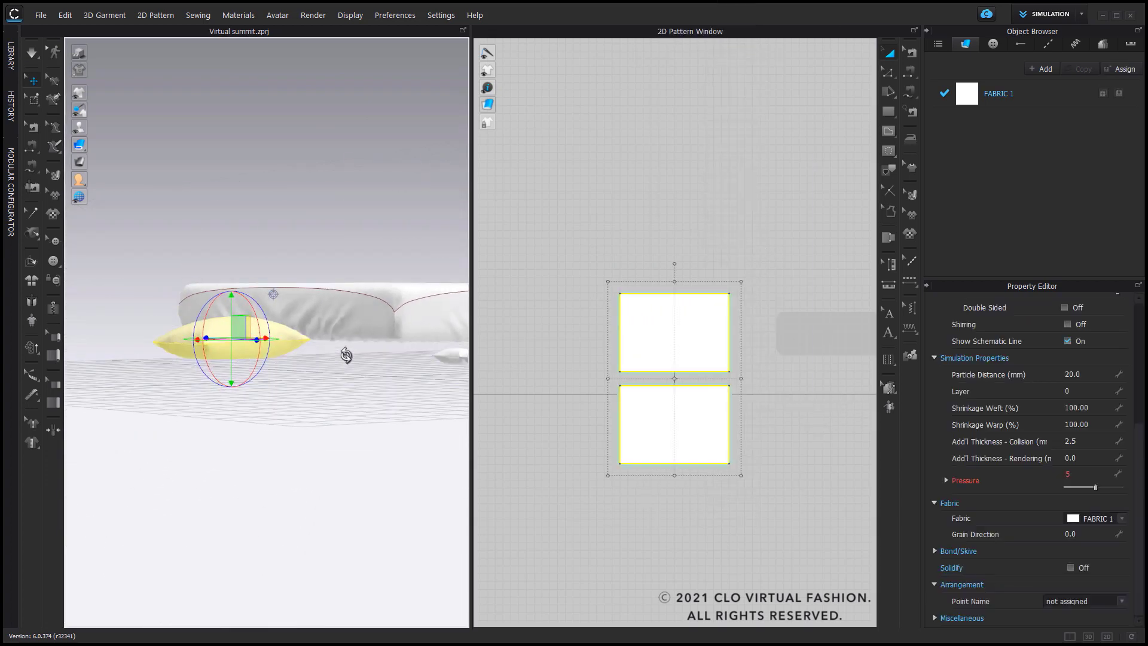
{"action": "right_click_drag", "start_coordinate": [282, 371], "coordinate": [262, 338]}
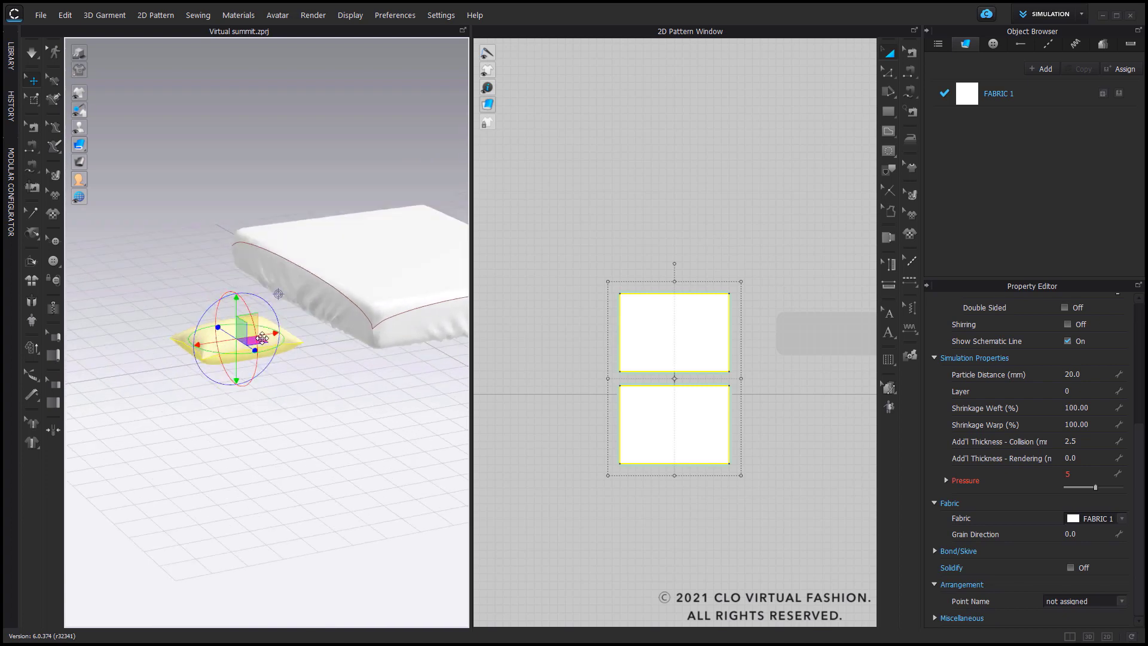
- Freeze the inflated pillow in 3D
{"action": "right_click", "coordinate": [261, 338]}
{"action": "left_click", "coordinate": [281, 96]}
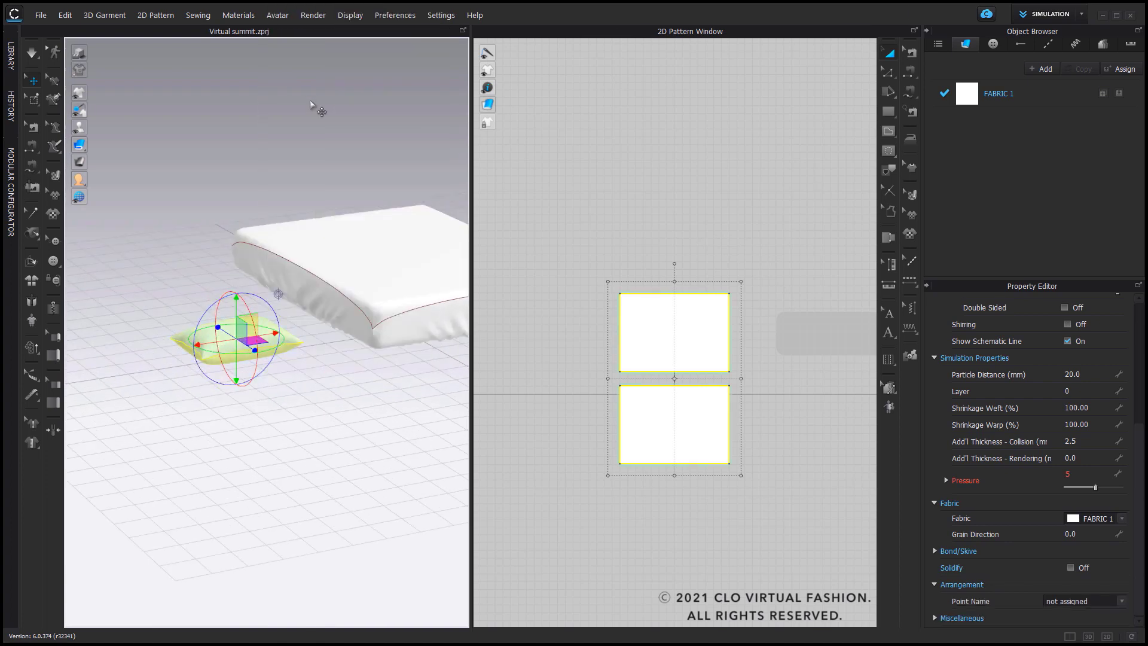
{"action": "left_click", "coordinate": [210, 285]}
{"action": "scroll", "coordinate": [238, 299], "scroll_direction": "up", "scroll_amount": 3}
{"action": "middle_click_drag", "start_coordinate": [233, 360], "coordinate": [250, 386]}
{"action": "right_click_drag", "start_coordinate": [250, 386], "coordinate": [282, 373]}
{"action": "scroll", "coordinate": [379, 373], "scroll_direction": "down", "scroll_amount": 2}
{"action": "right_click_drag", "start_coordinate": [211, 400], "coordinate": [235, 376]}
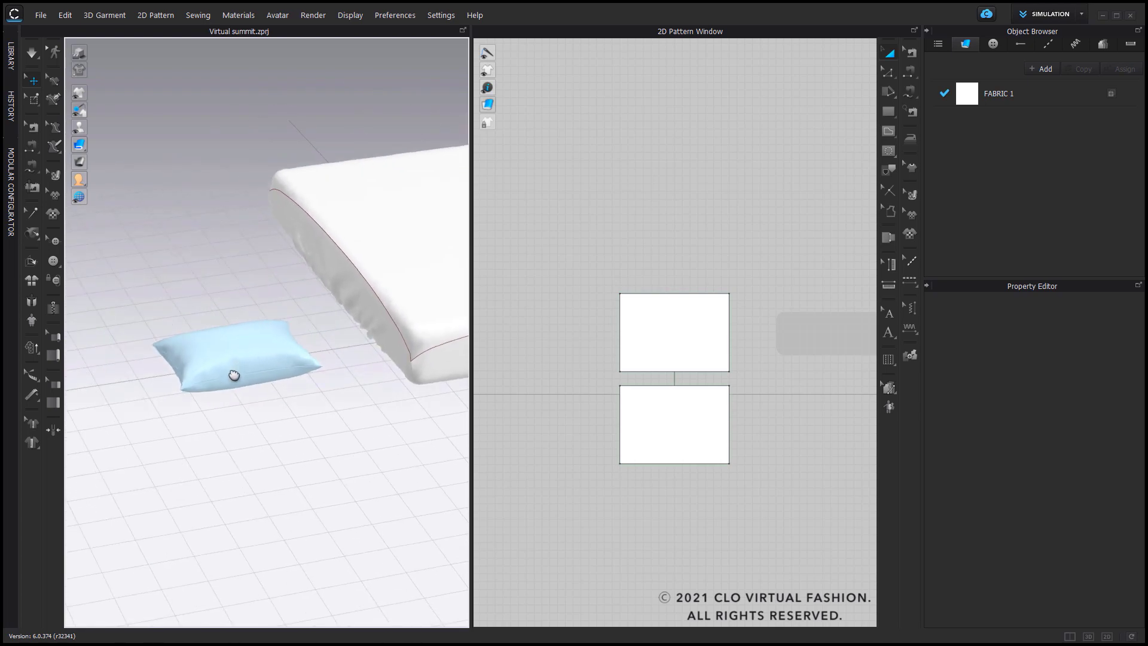
{"action": "middle_click_drag", "start_coordinate": [307, 328], "coordinate": [382, 303]}
- Copy the grouped pillow patterns and paste the duplicate exactly over the originals with zero offset
{"action": "middle_click_drag", "start_coordinate": [609, 286], "coordinate": [589, 285]}
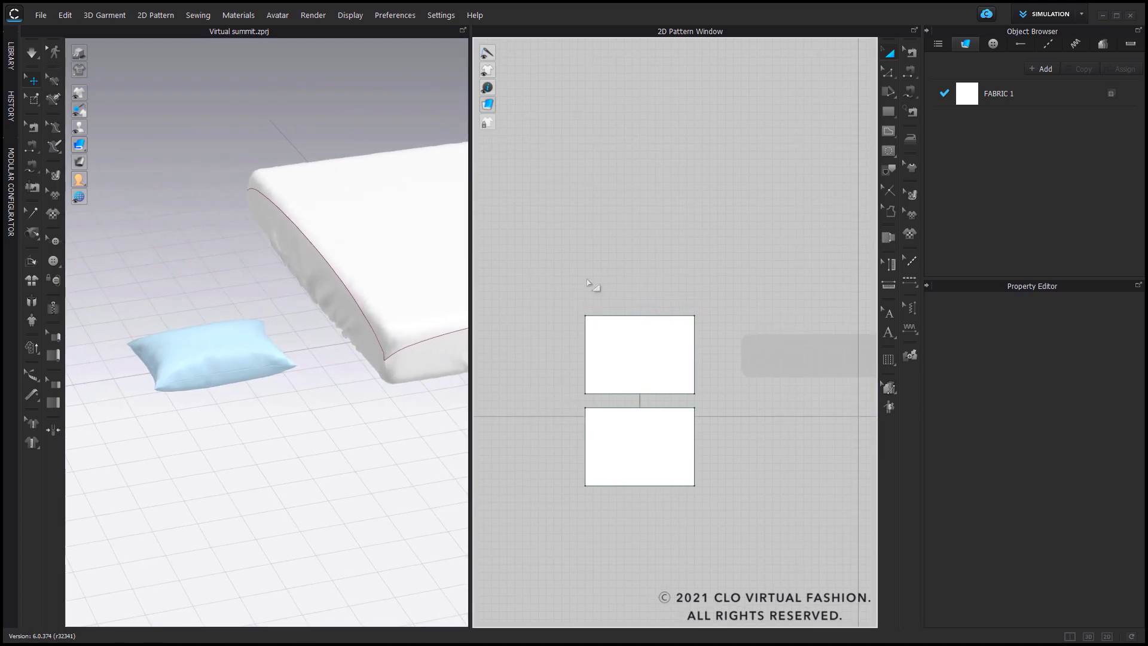
{"action": "scroll", "coordinate": [635, 309], "scroll_direction": "down", "scroll_amount": 2}
{"action": "middle_click_drag", "start_coordinate": [646, 315], "coordinate": [620, 316]}
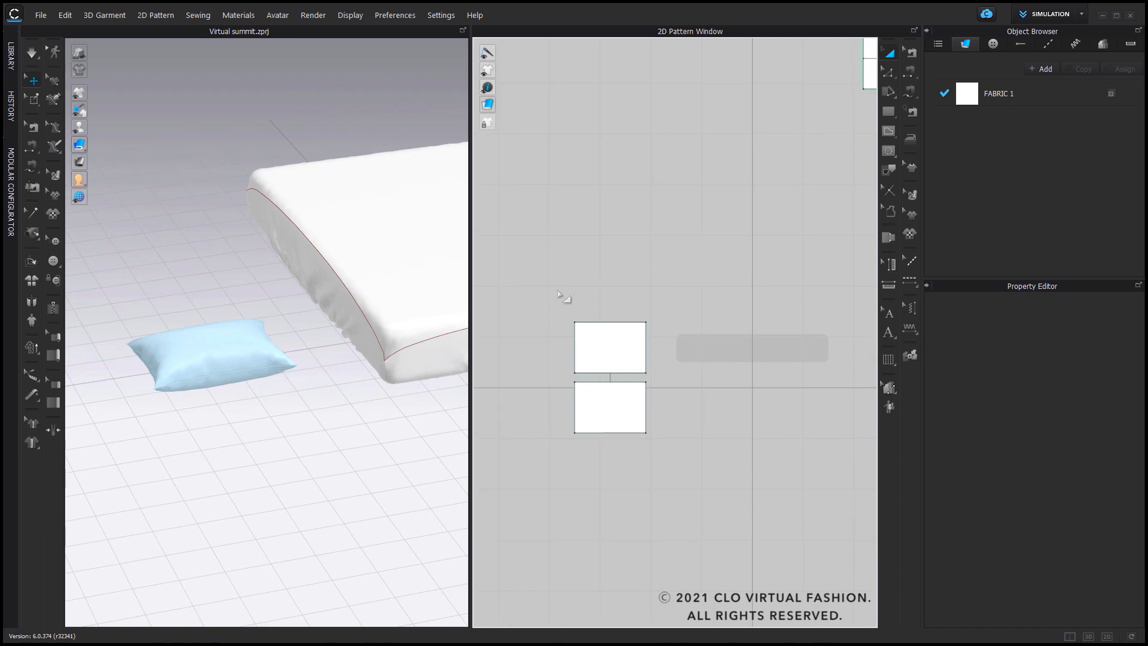
{"action": "right_click", "coordinate": [610, 337]}
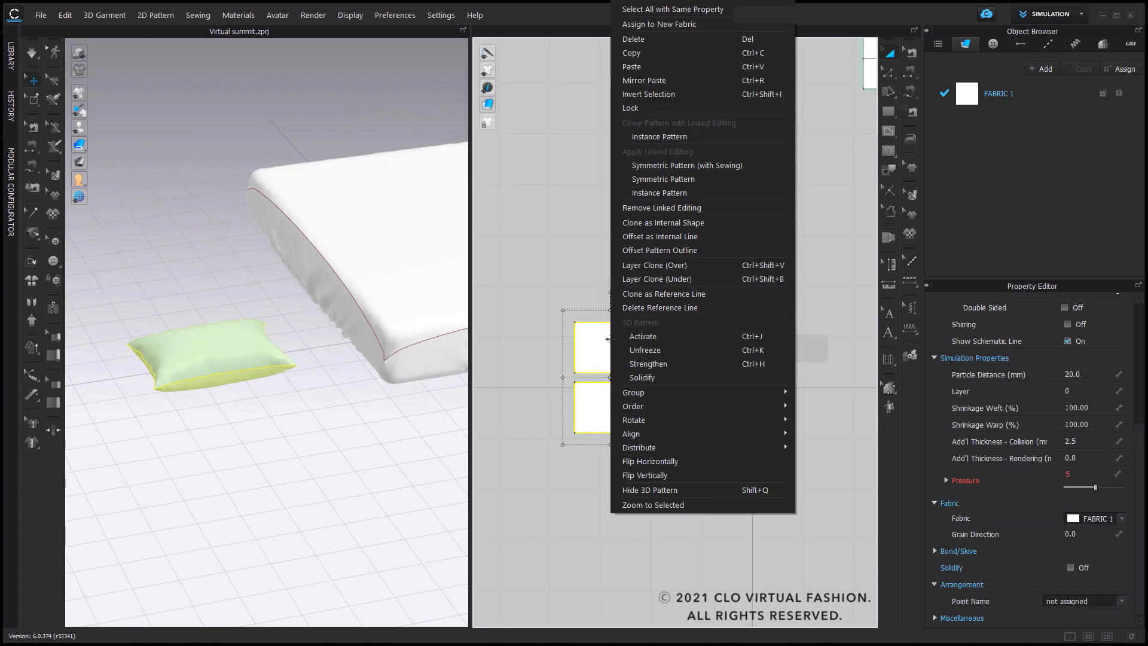
{"action": "left_click", "coordinate": [652, 58]}
{"action": "right_click", "coordinate": [640, 273]}
{"action": "left_click", "coordinate": [660, 279]}
{"action": "scroll", "coordinate": [622, 284], "scroll_direction": "up", "scroll_amount": 2}
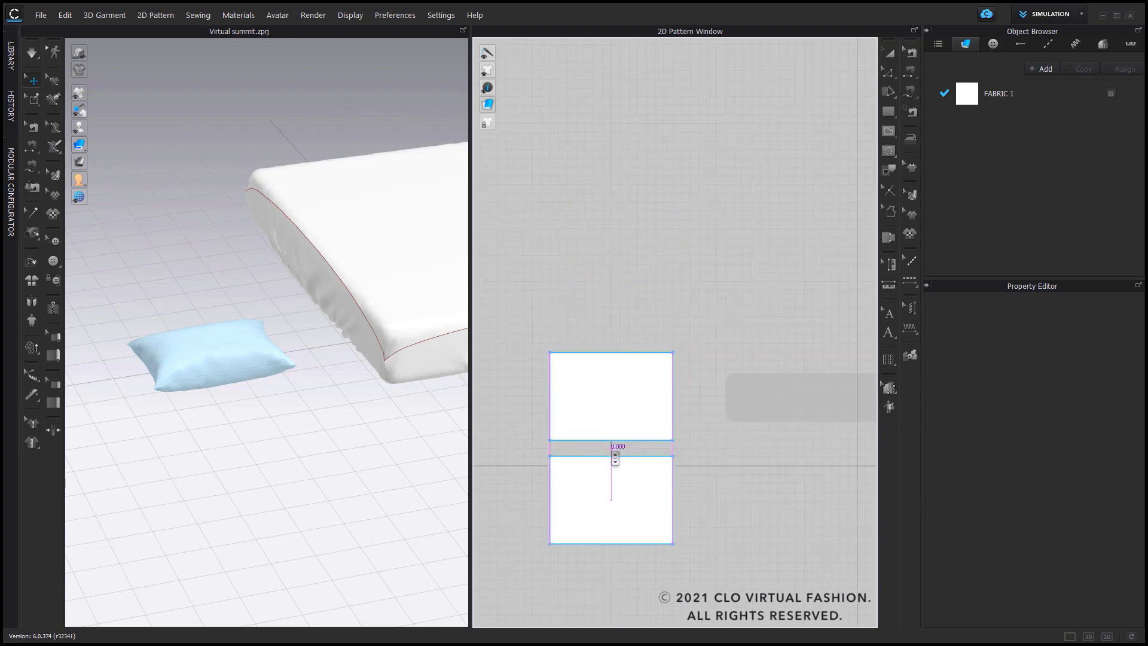
{"action": "left_click", "coordinate": [615, 456]}
{"action": "left_click", "coordinate": [614, 452]}
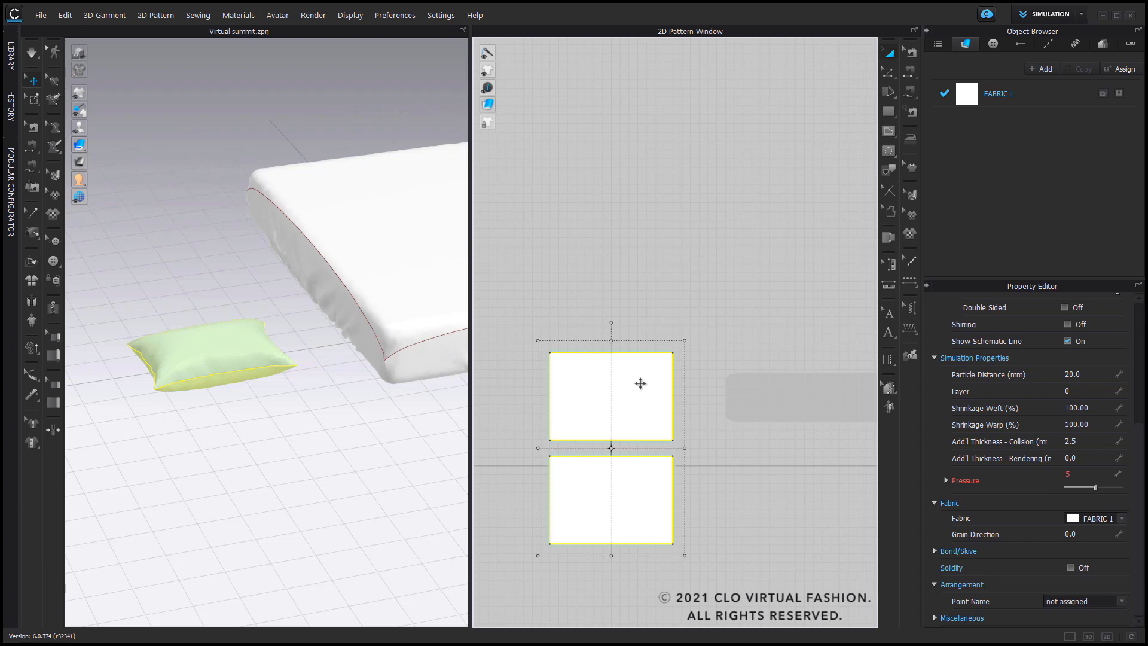
- Move the pasted pillow patterns to the right of the original pair and select the upper one
{"action": "left_click_drag", "start_coordinate": [598, 392], "coordinate": [789, 396]}
{"action": "left_click", "coordinate": [776, 249]}
{"action": "scroll", "coordinate": [768, 255], "scroll_direction": "down", "scroll_amount": 3}
{"action": "scroll", "coordinate": [768, 256], "scroll_direction": "down", "scroll_amount": 1}
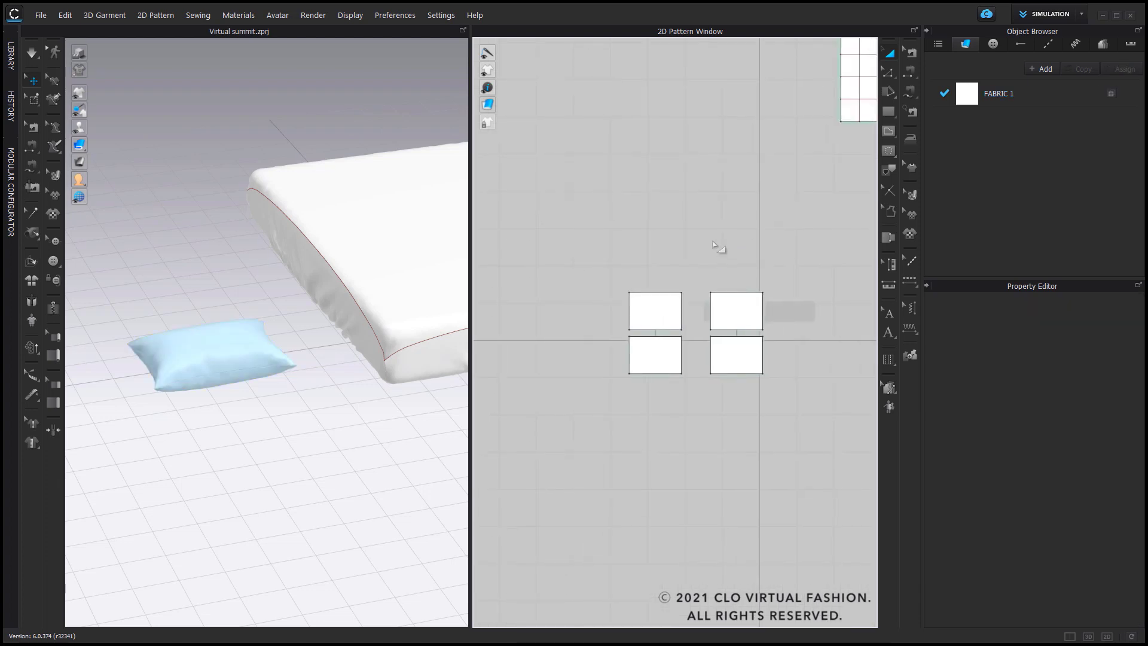
{"action": "scroll", "coordinate": [719, 248], "scroll_direction": "up", "scroll_amount": 3}
{"action": "left_click", "coordinate": [733, 362]}
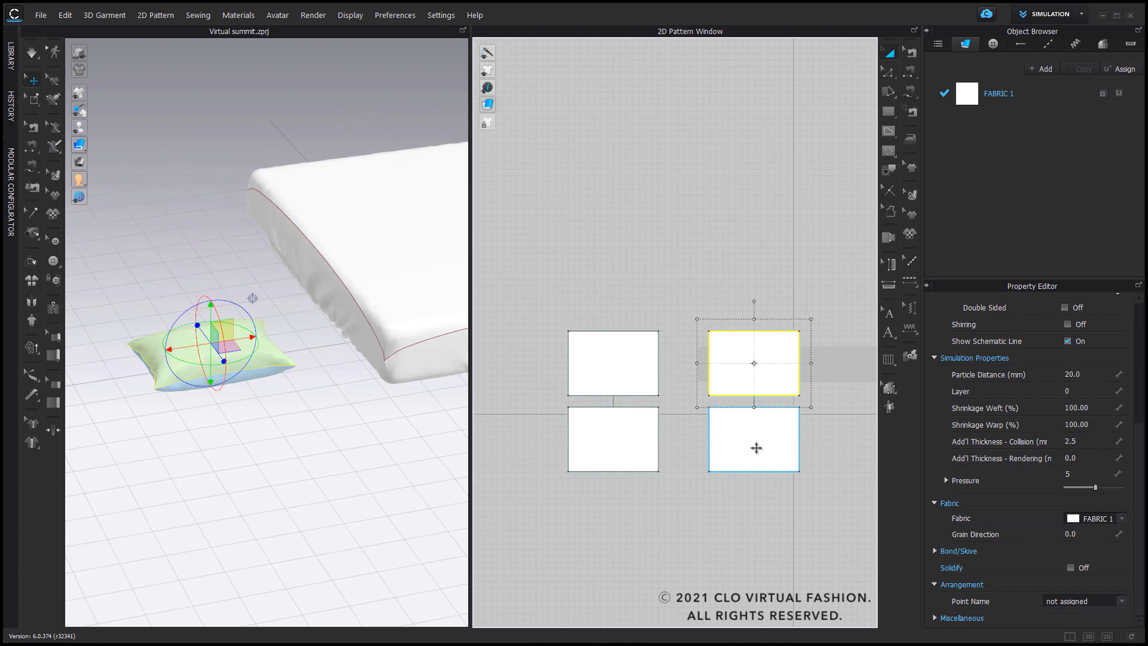
- Raise the upper duplicate panel vertically above the frozen pillow in 3D
{"action": "left_click", "coordinate": [756, 448]}
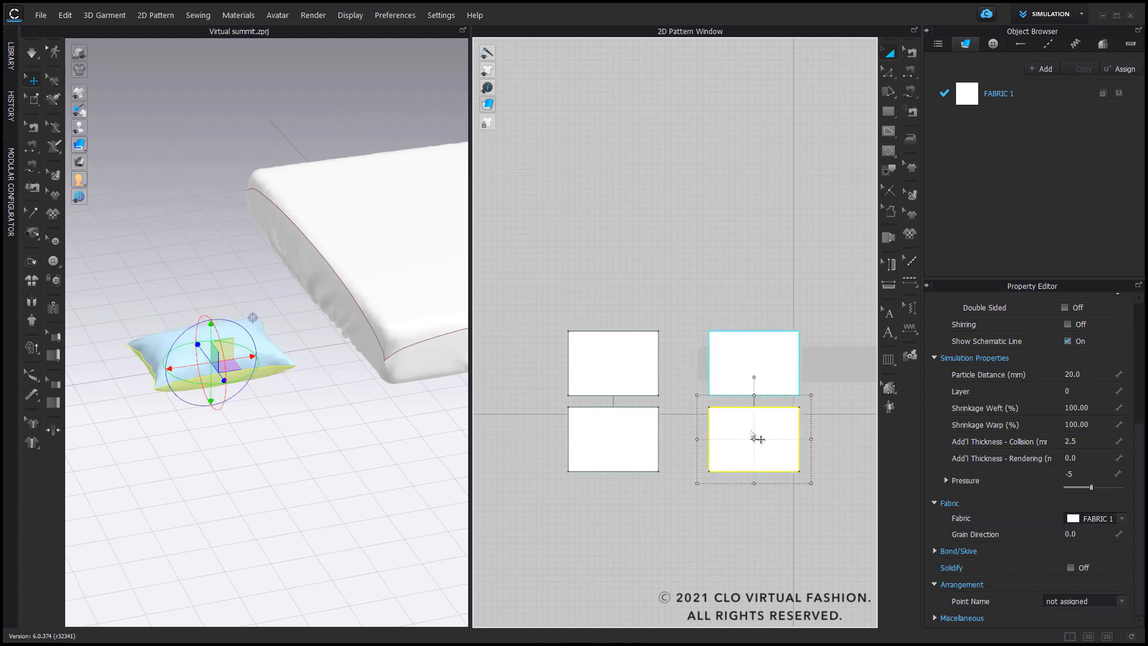
{"action": "left_click", "coordinate": [742, 345]}
{"action": "left_click", "coordinate": [757, 447]}
{"action": "left_click", "coordinate": [768, 268]}
{"action": "left_click_drag", "start_coordinate": [682, 287], "coordinate": [811, 494]}
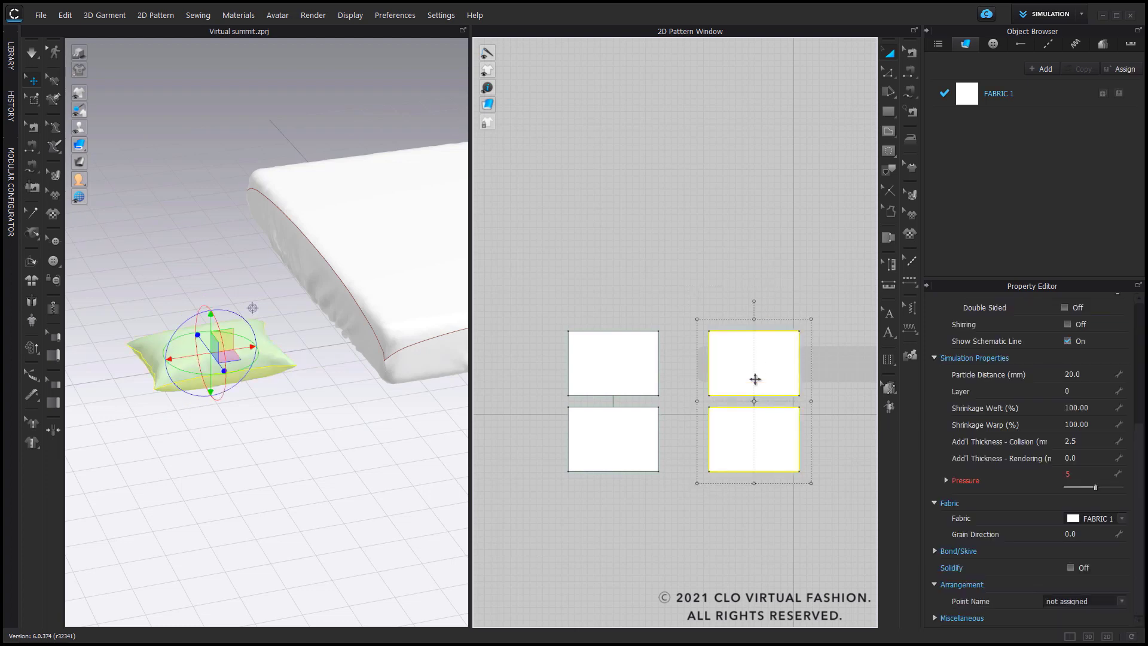
{"action": "right_click", "coordinate": [755, 379]}
{"action": "left_click", "coordinate": [739, 232]}
{"action": "scroll", "coordinate": [192, 417], "scroll_direction": "up", "scroll_amount": 3}
{"action": "middle_click_drag", "start_coordinate": [243, 401], "coordinate": [283, 389]}
{"action": "left_click", "coordinate": [730, 376]}
{"action": "right_click_drag", "start_coordinate": [298, 388], "coordinate": [305, 379]}
{"action": "left_click_drag", "start_coordinate": [229, 377], "coordinate": [226, 353]}
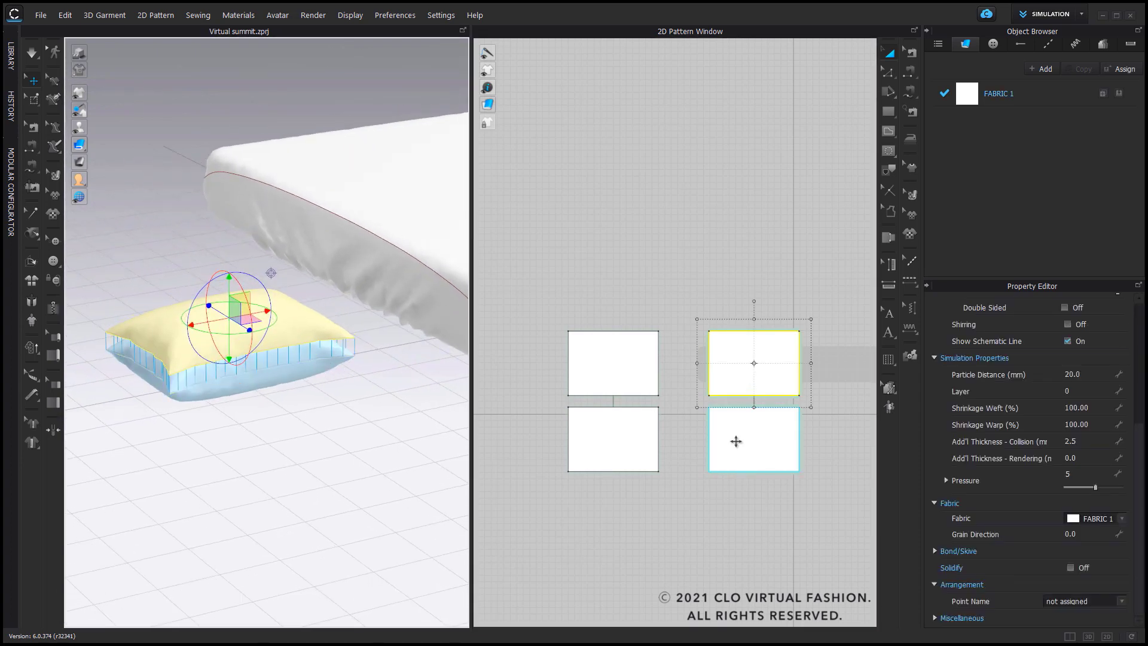
- Lower the bottom duplicate panel vertically beneath the frozen pillow in 3D
{"action": "left_click", "coordinate": [737, 440]}
{"action": "right_click_drag", "start_coordinate": [210, 403], "coordinate": [226, 383]}
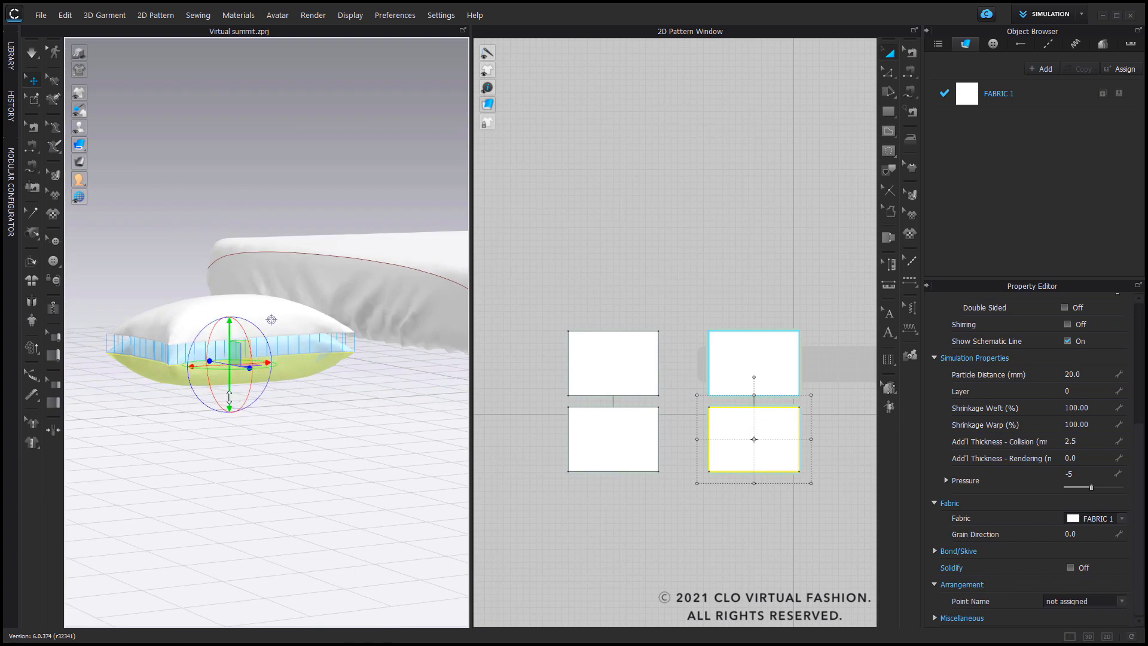
{"action": "left_click_drag", "start_coordinate": [229, 406], "coordinate": [229, 425]}
{"action": "left_click", "coordinate": [340, 411]}
{"action": "scroll", "coordinate": [345, 406], "scroll_direction": "down", "scroll_amount": 1}
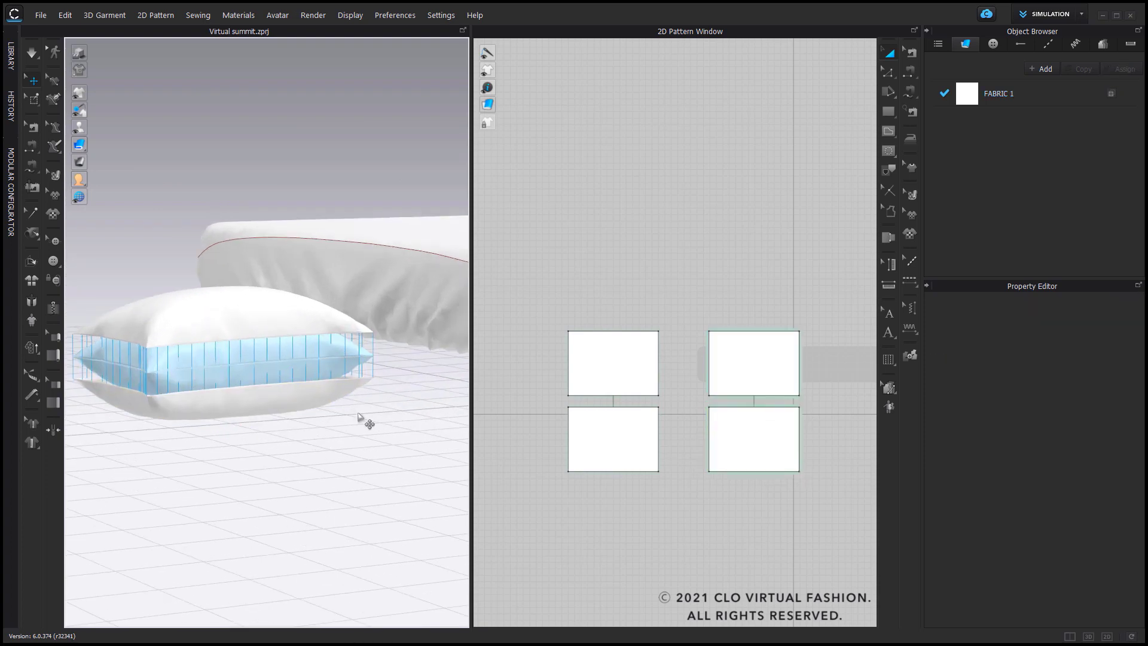
{"action": "middle_click_drag", "start_coordinate": [359, 420], "coordinate": [391, 417]}
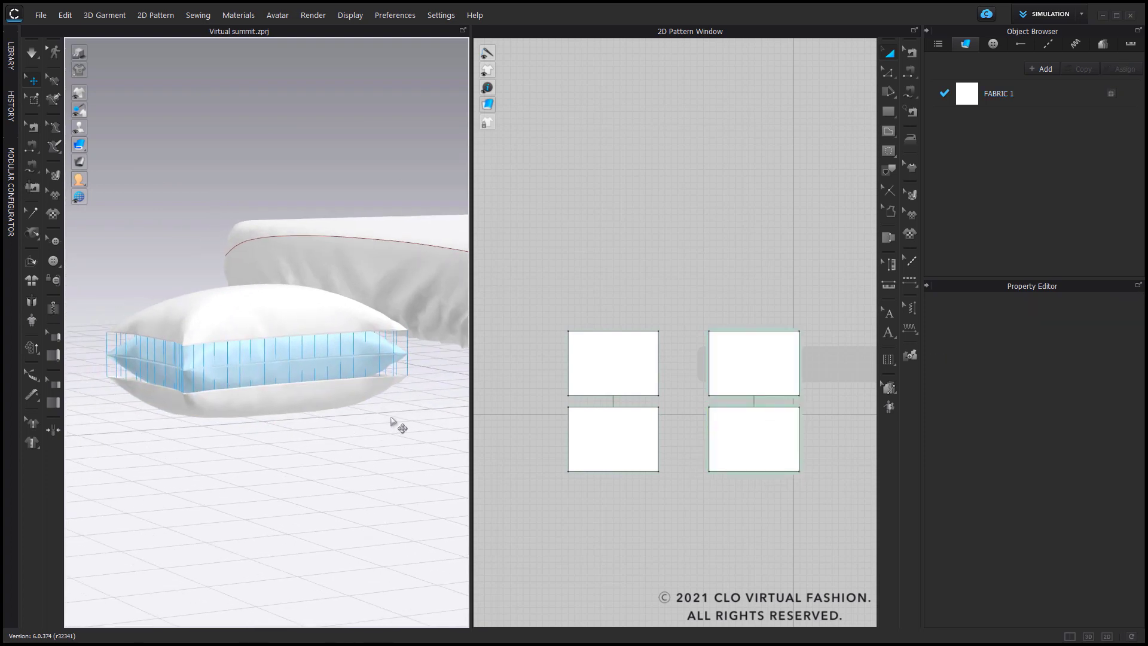
{"action": "mouse_move", "coordinate": [303, 446]}
{"action": "right_mouse_down"}
{"action": "mouse_move", "coordinate": [327, 442]}
{"action": "mouse_move", "coordinate": [305, 440]}
{"action": "right_mouse_up"}
{"action": "scroll", "coordinate": [279, 333], "scroll_direction": "up", "scroll_amount": 3}
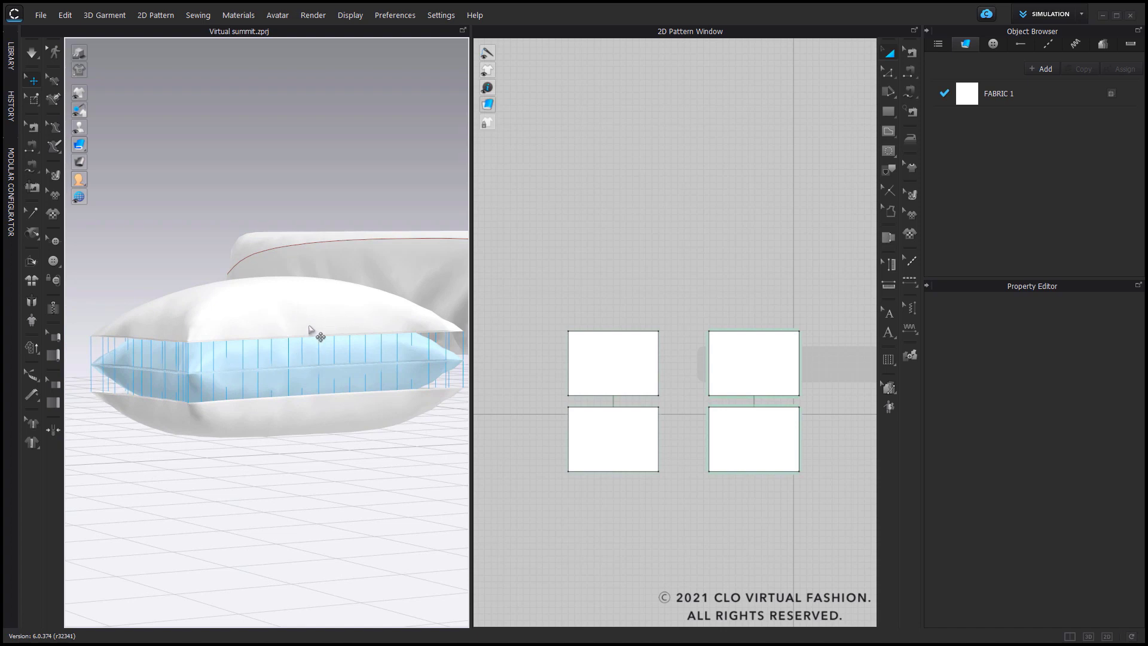
- Simulate the two duplicate panels so their seams close around the frozen pillow
{"action": "left_click", "coordinate": [723, 341]}
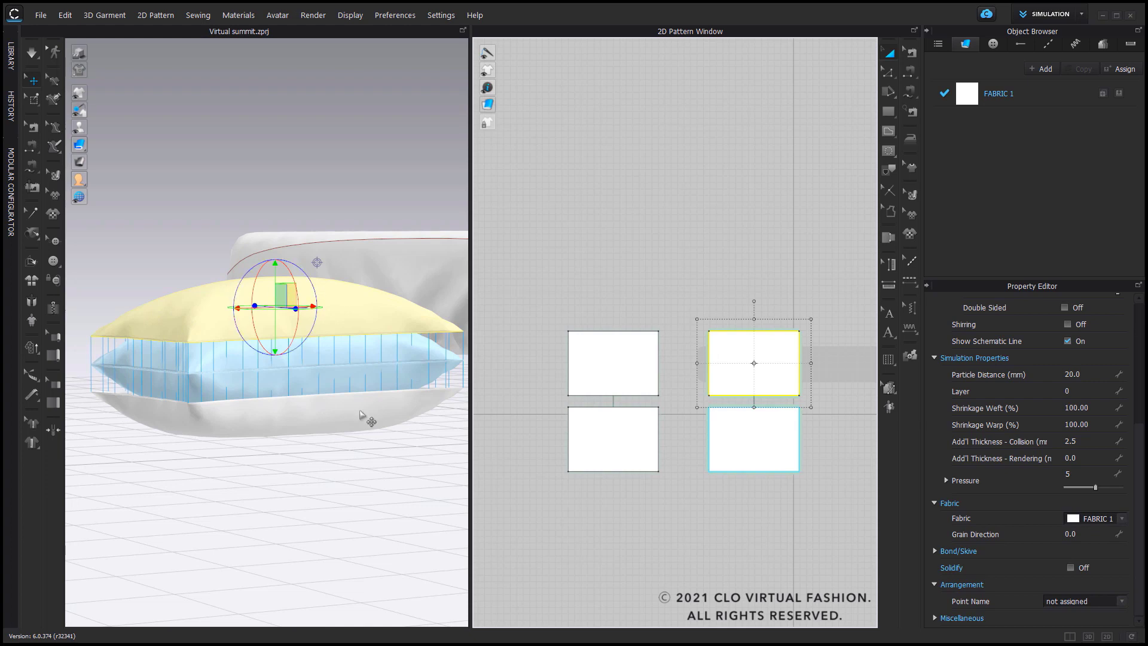
{"action": "left_click", "coordinate": [345, 420]}
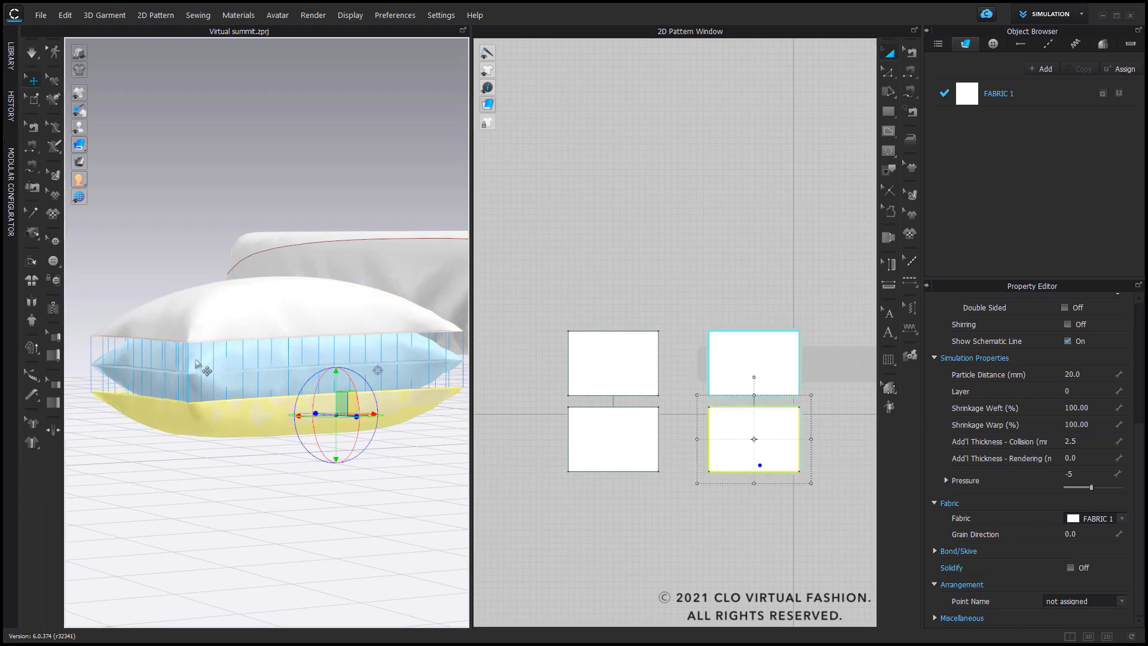
{"action": "left_click", "coordinate": [689, 245]}
{"action": "scroll", "coordinate": [365, 332], "scroll_direction": "down", "scroll_amount": 2}
{"action": "right_click_drag", "start_coordinate": [364, 332], "coordinate": [350, 379]}
{"action": "key", "text": "space"}
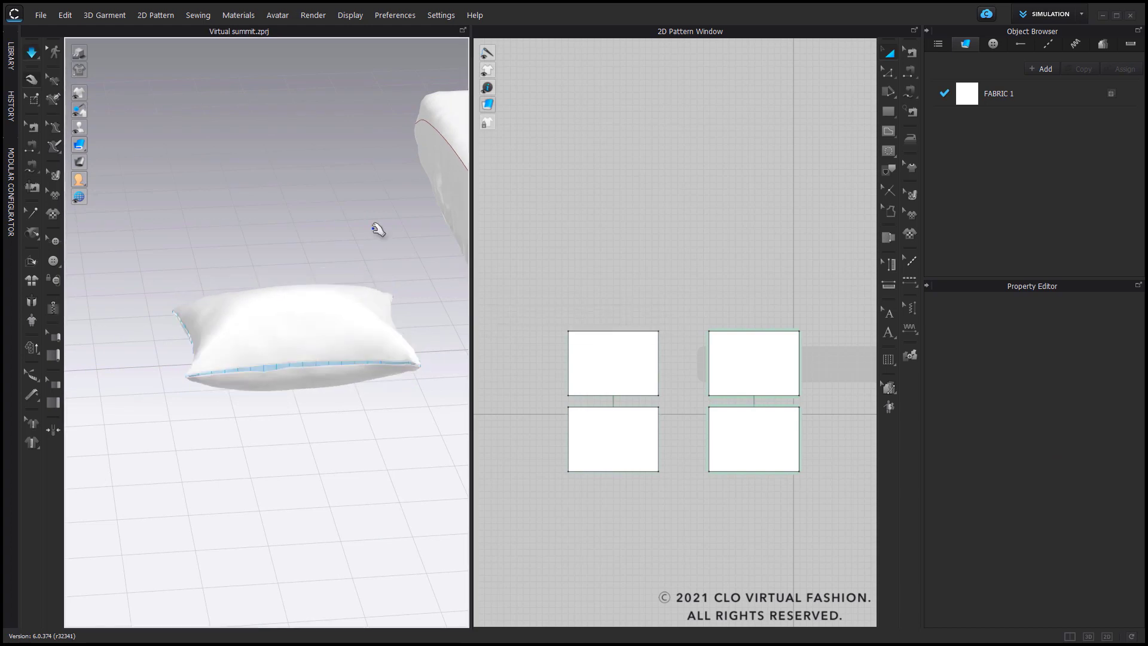
{"action": "right_click_drag", "start_coordinate": [397, 264], "coordinate": [349, 289]}
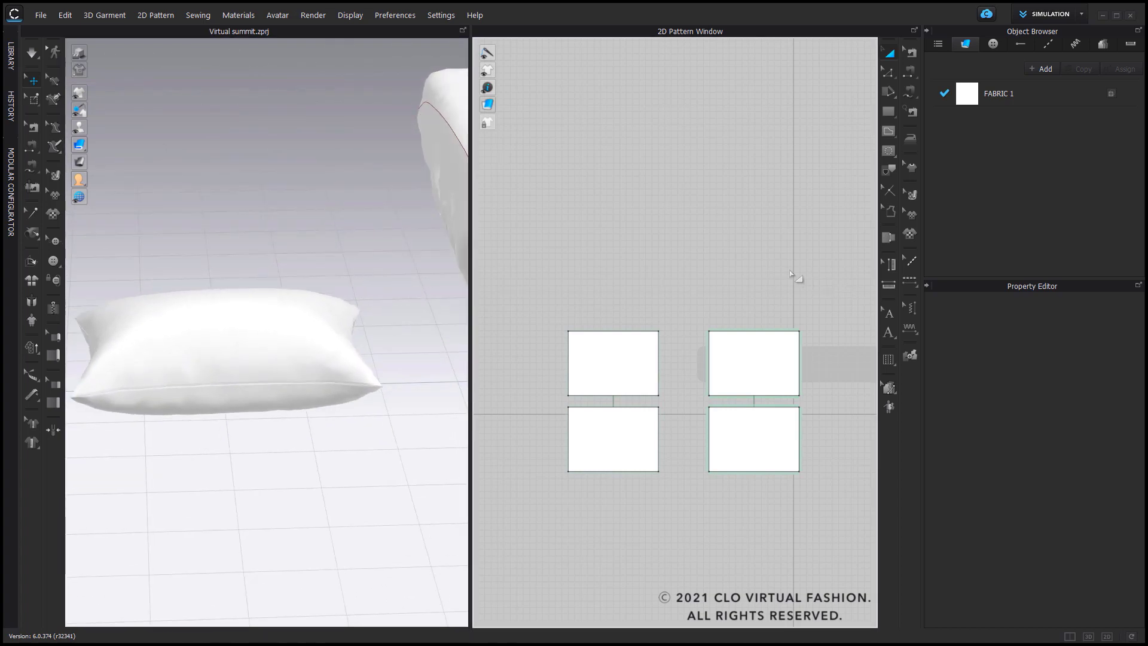
{"action": "right_click_drag", "start_coordinate": [801, 270], "coordinate": [752, 264]}
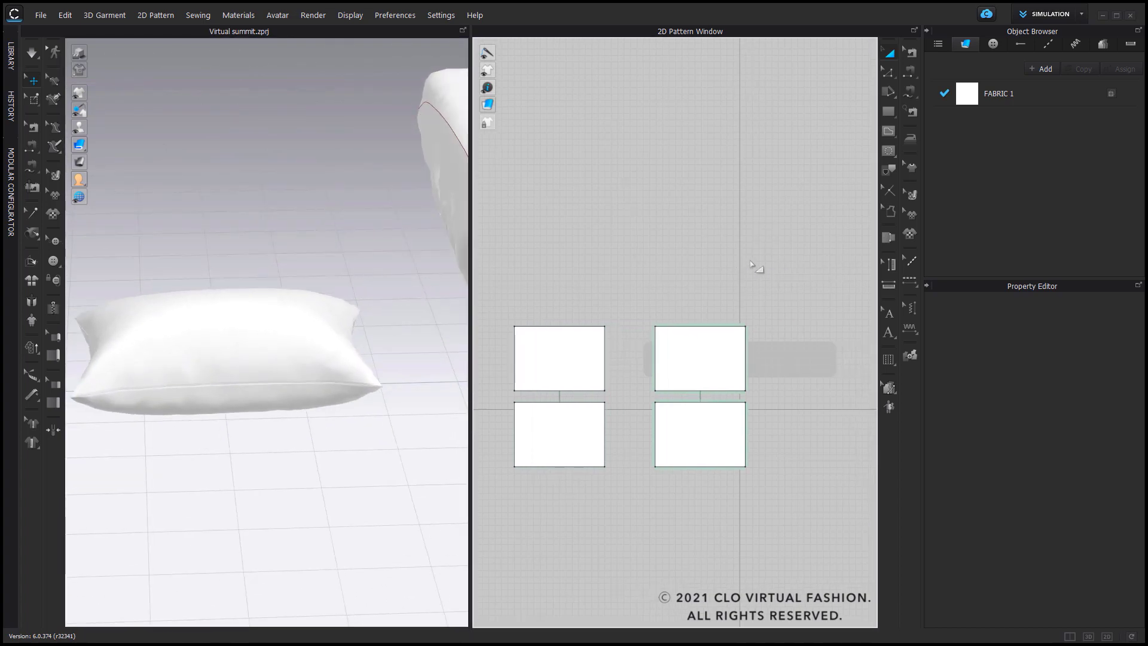
{"action": "left_click", "coordinate": [890, 55]}
{"action": "left_click_drag", "start_coordinate": [630, 297], "coordinate": [756, 475]}
{"action": "right_click", "coordinate": [725, 333]}
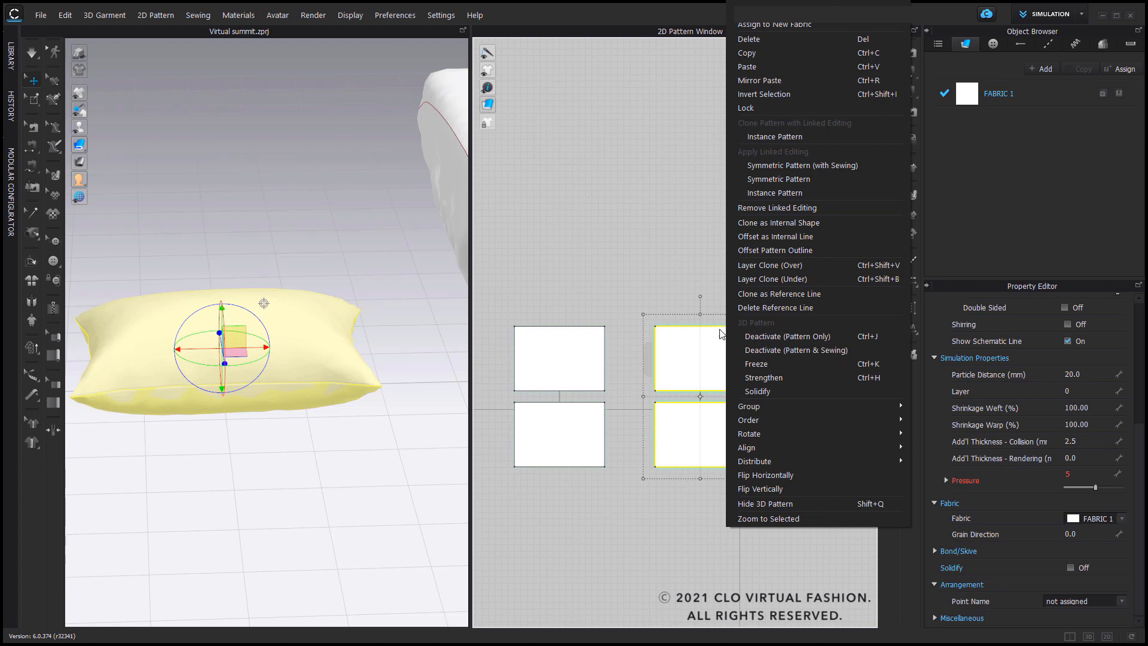
{"action": "left_click", "coordinate": [683, 257]}
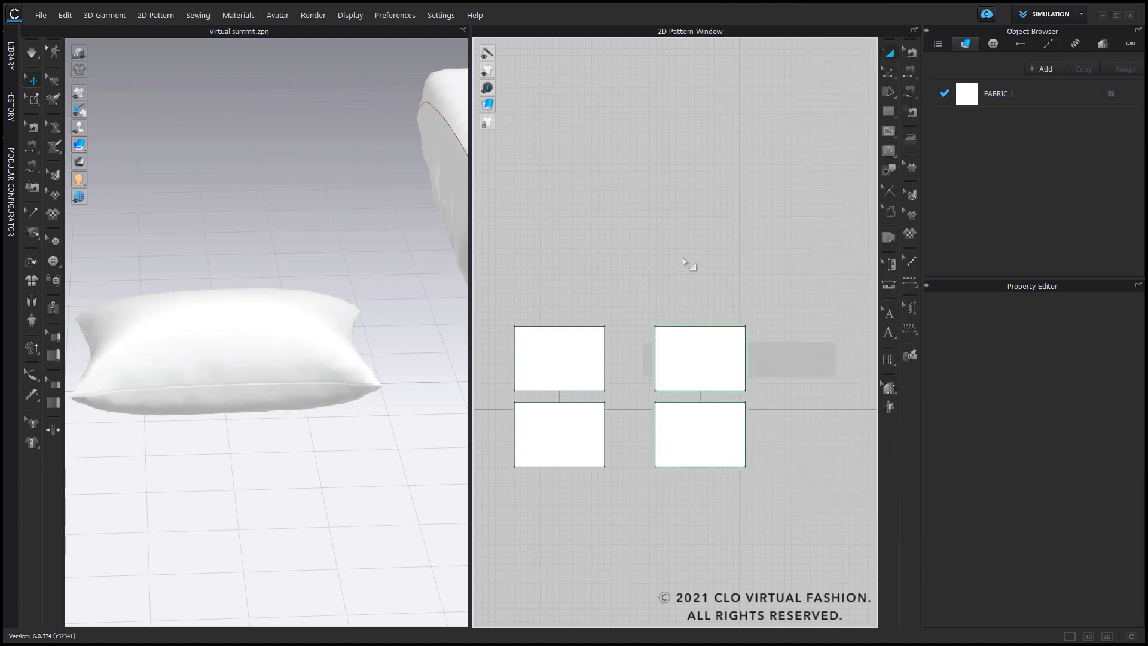
- Delete the perimeter sewing that joins the two duplicate pillow panels with Edit Sewing
{"action": "left_click", "coordinate": [911, 54]}
{"action": "scroll", "coordinate": [736, 329], "scroll_direction": "up", "scroll_amount": 2}
{"action": "right_click", "coordinate": [710, 329]}
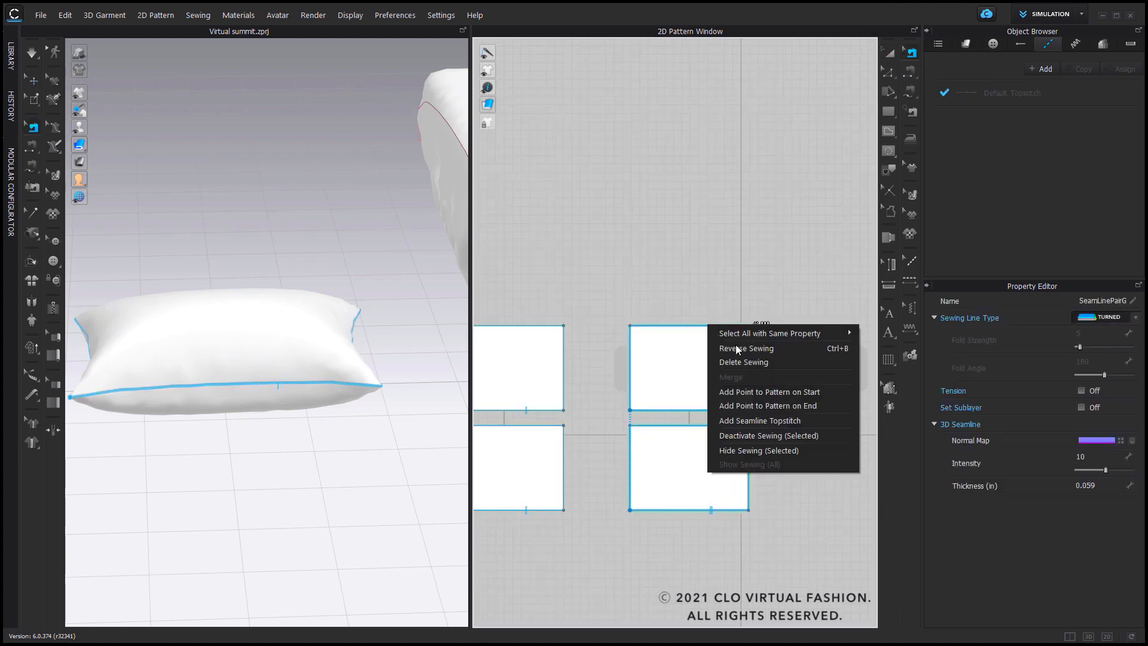
{"action": "left_click", "coordinate": [737, 360]}
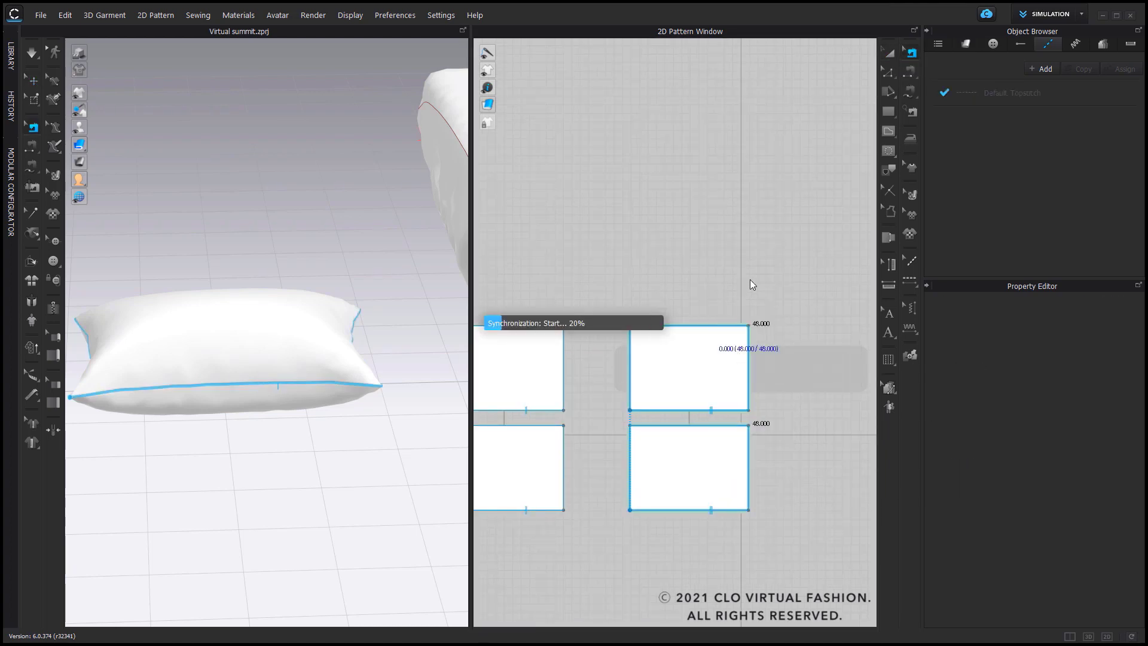
- Extend the right edge of both duplicate panels by 2 in with Offset Pattern Outline, creating an internal line at the original edge
{"action": "key", "text": "z"}
{"action": "middle_click_drag", "start_coordinate": [785, 309], "coordinate": [766, 296]}
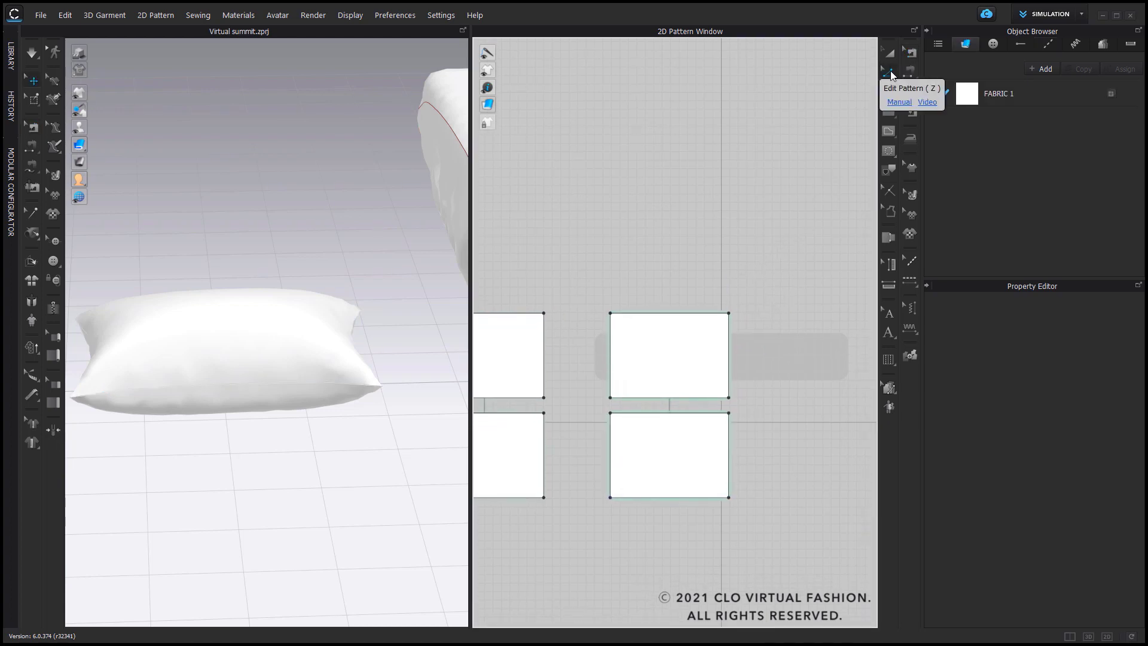
{"action": "left_click", "coordinate": [889, 72]}
{"action": "right_click", "coordinate": [731, 348]}
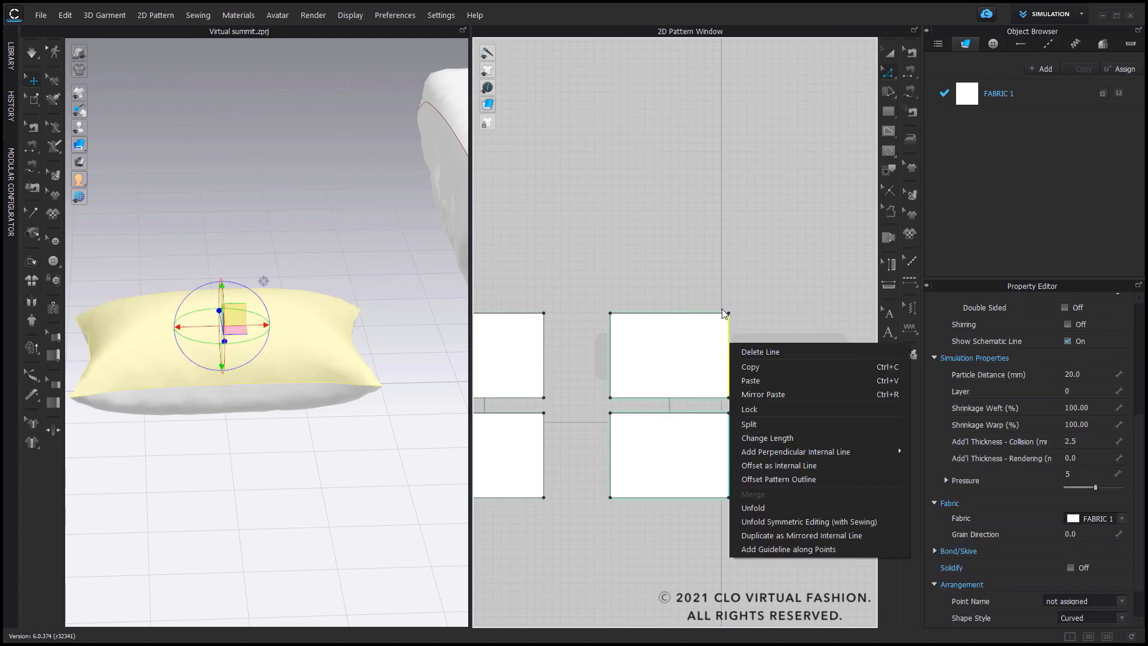
{"action": "left_click", "coordinate": [783, 480]}
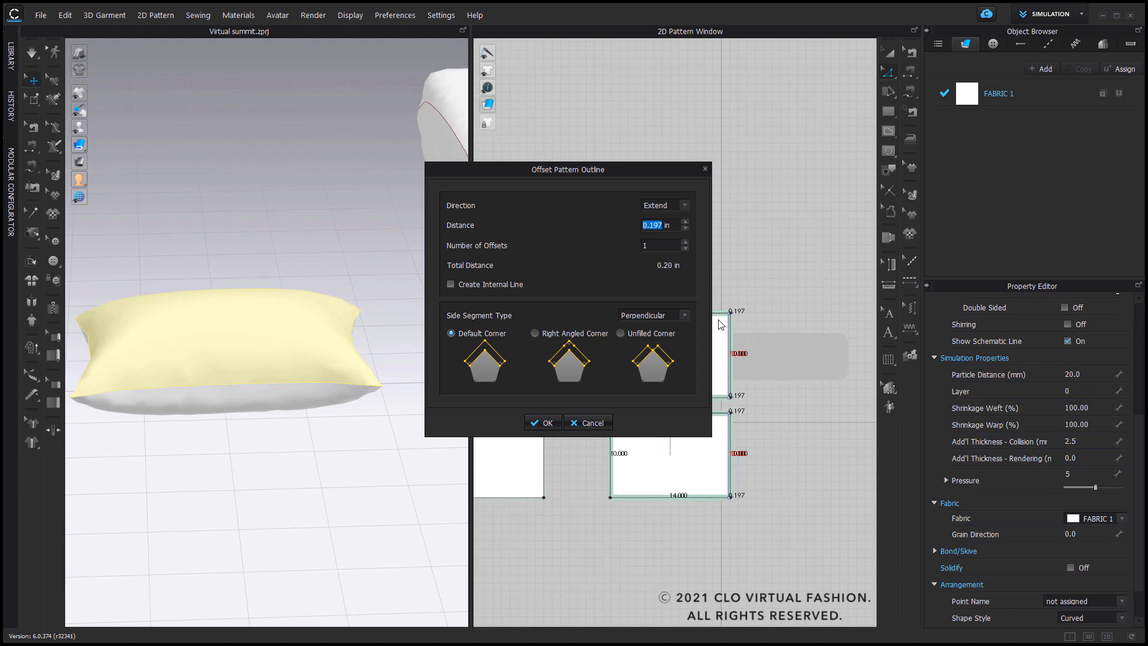
{"action": "type", "text": "2"}
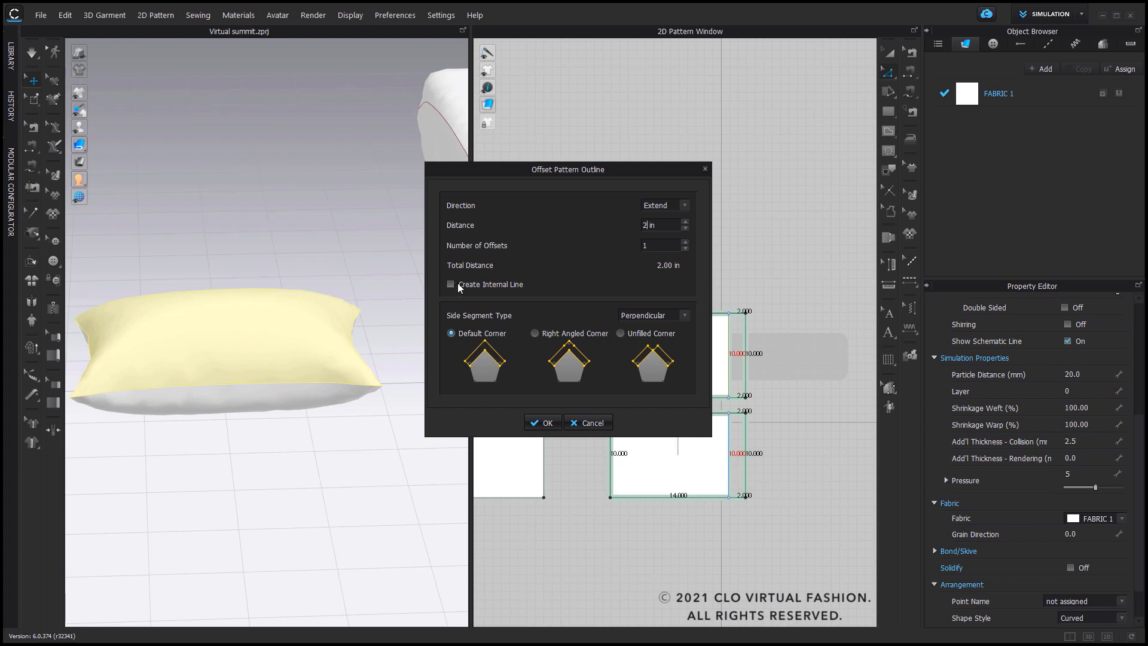
{"action": "key", "text": "ctrl"}
{"action": "key", "text": "ctrl"}
{"action": "left_click", "coordinate": [544, 422]}
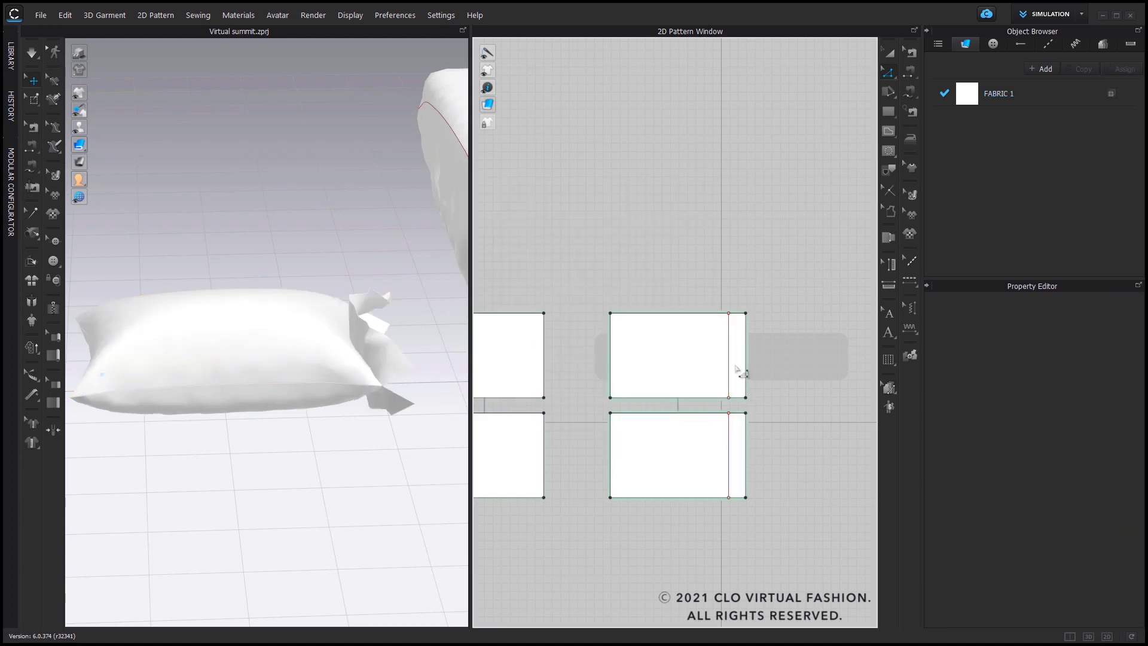
- Cut and sew both extended panels along their internal lines to separate the 2 in strips
{"action": "scroll", "coordinate": [735, 365], "scroll_direction": "up", "scroll_amount": 3}
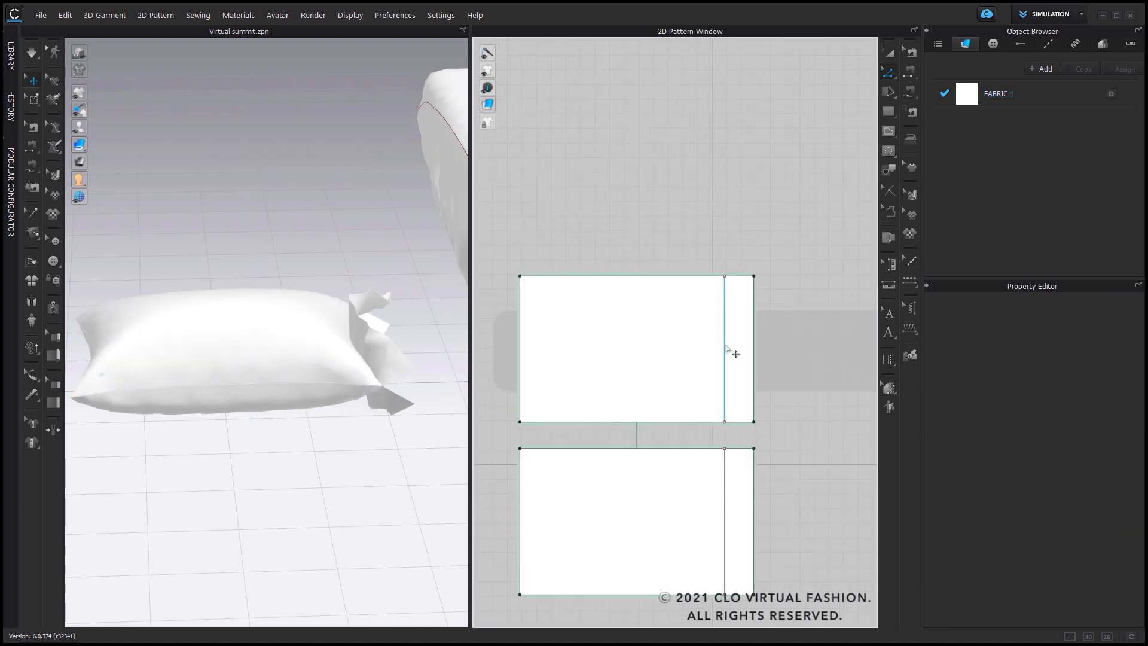
{"action": "right_click", "coordinate": [725, 348]}
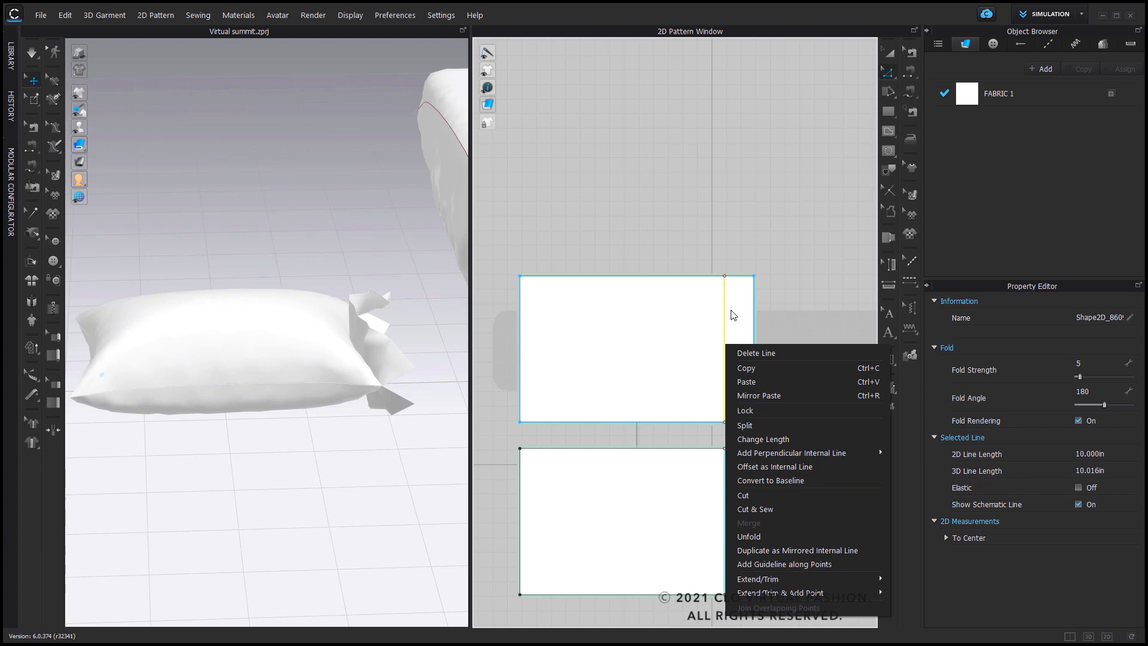
{"action": "left_click", "coordinate": [754, 495]}
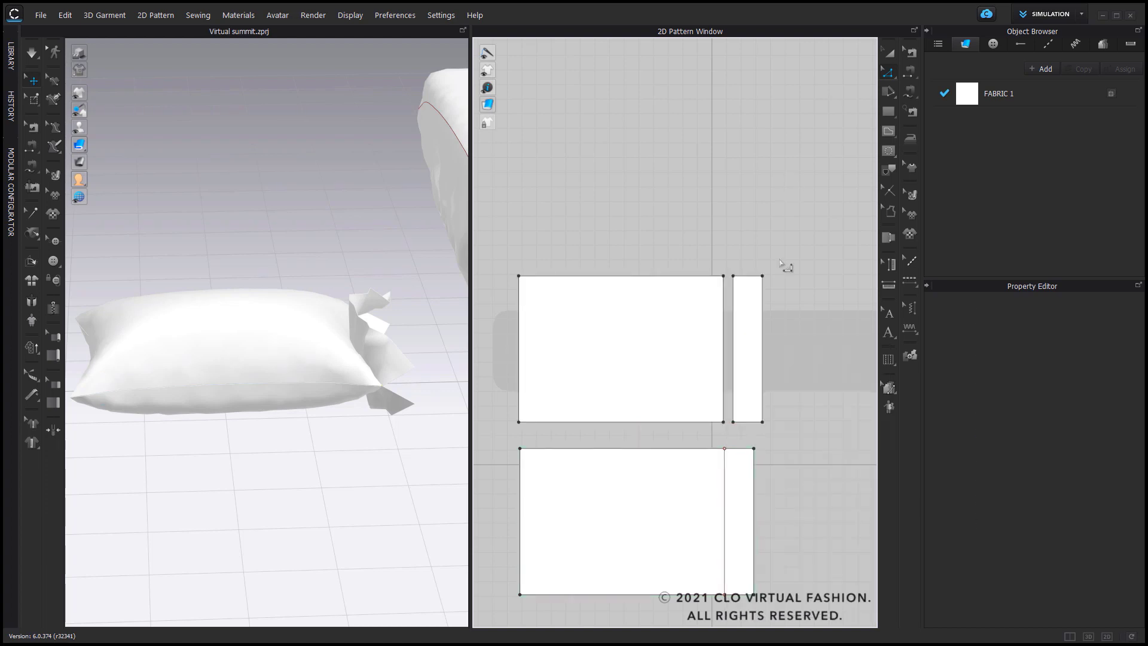
{"action": "right_click", "coordinate": [724, 473]}
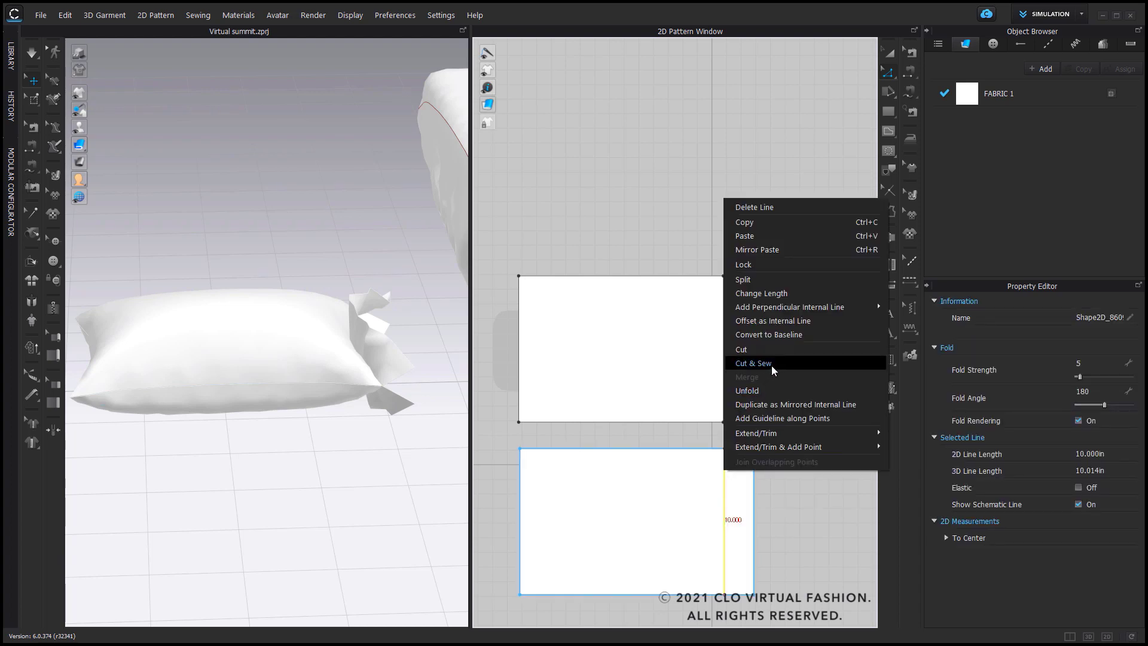
{"action": "left_click", "coordinate": [754, 363]}
- Examine the seam between the upper panel and its cut-off strip
{"action": "left_click", "coordinate": [889, 54]}
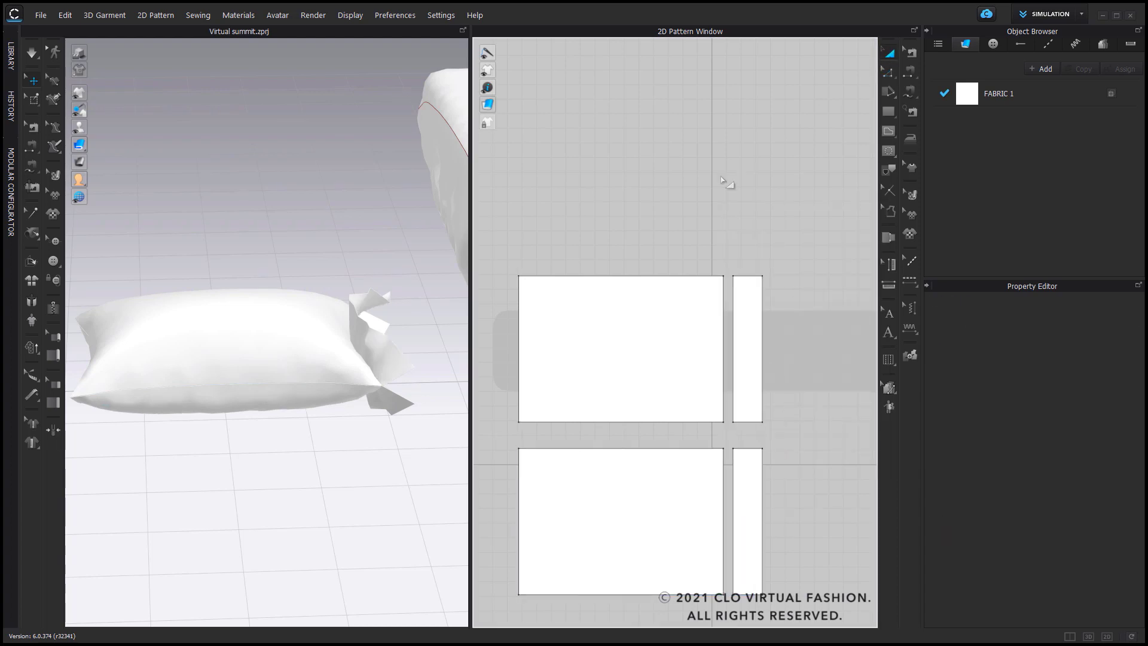
{"action": "scroll", "coordinate": [750, 284], "scroll_direction": "down", "scroll_amount": 2}
{"action": "left_click", "coordinate": [752, 312]}
{"action": "key", "text": "Escape"}
{"action": "left_click", "coordinate": [911, 53]}
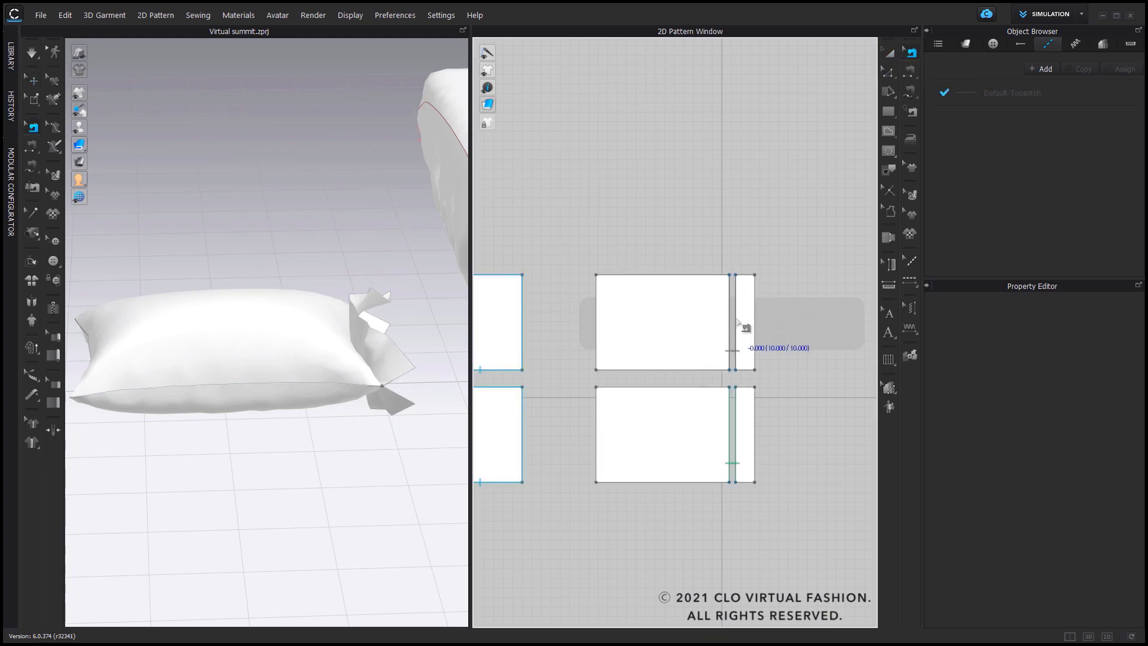
{"action": "scroll", "coordinate": [743, 326], "scroll_direction": "up", "scroll_amount": 3}
{"action": "left_click", "coordinate": [737, 328]}
{"action": "scroll", "coordinate": [742, 359], "scroll_direction": "down", "scroll_amount": 3}
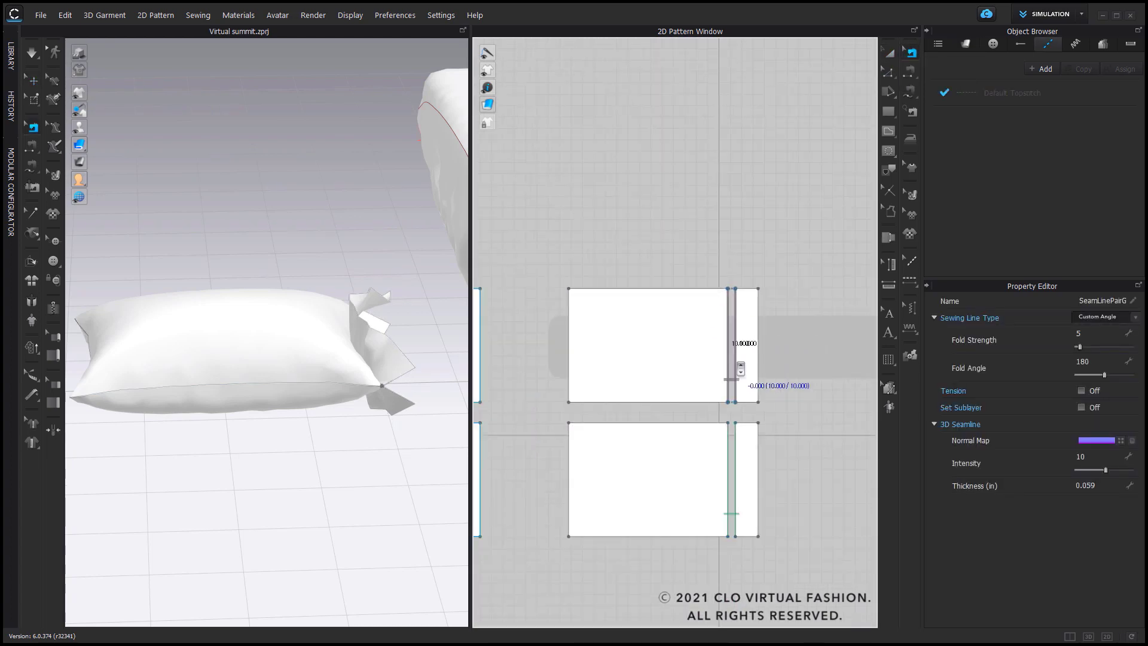
{"action": "key", "text": "Escape"}
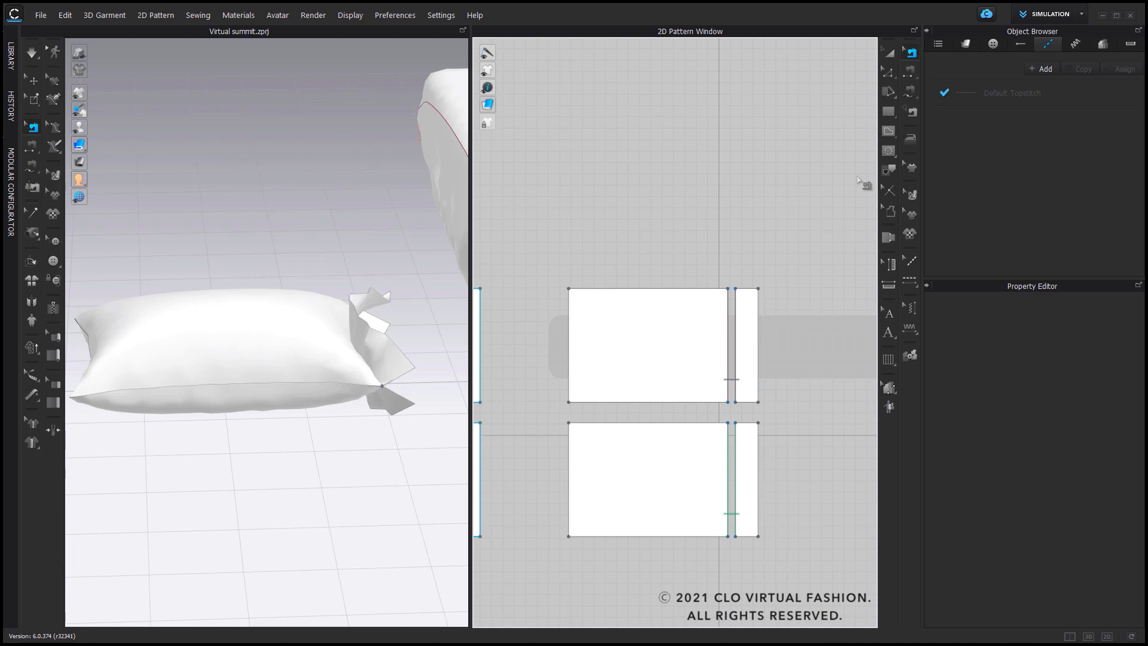
- Free-sew the top, left and bottom edges of the upper main panel to the matching 38 in outline of the lower one
{"action": "left_click", "coordinate": [909, 92]}
{"action": "scroll", "coordinate": [729, 288], "scroll_direction": "up", "scroll_amount": 2}
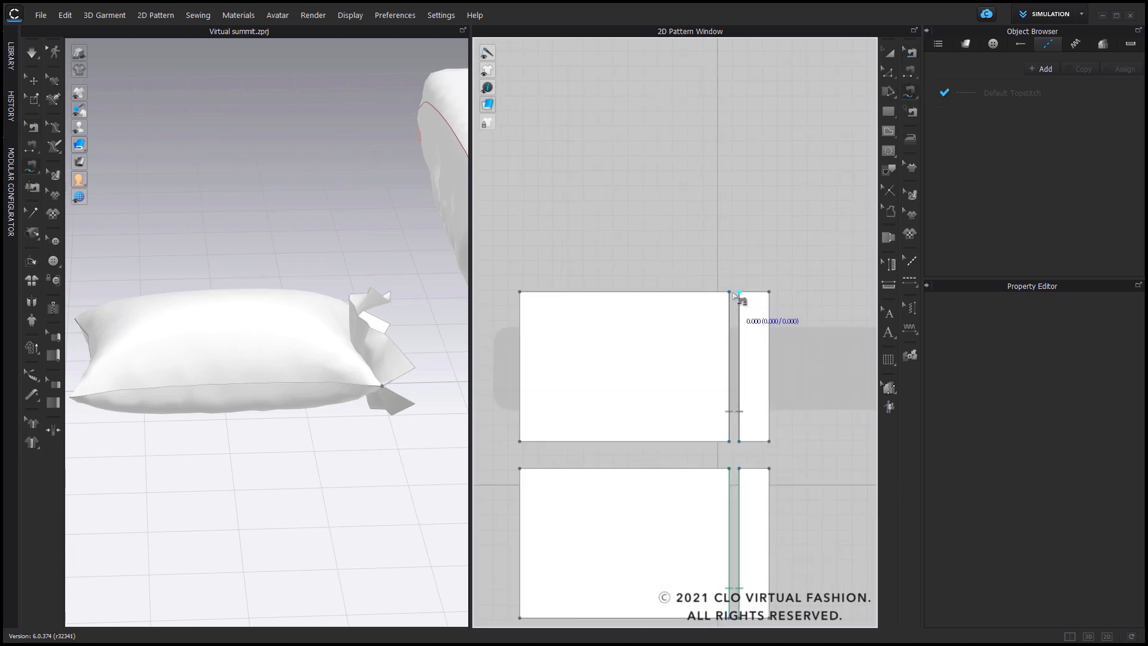
{"action": "left_click", "coordinate": [730, 442]}
{"action": "left_click", "coordinate": [747, 377]}
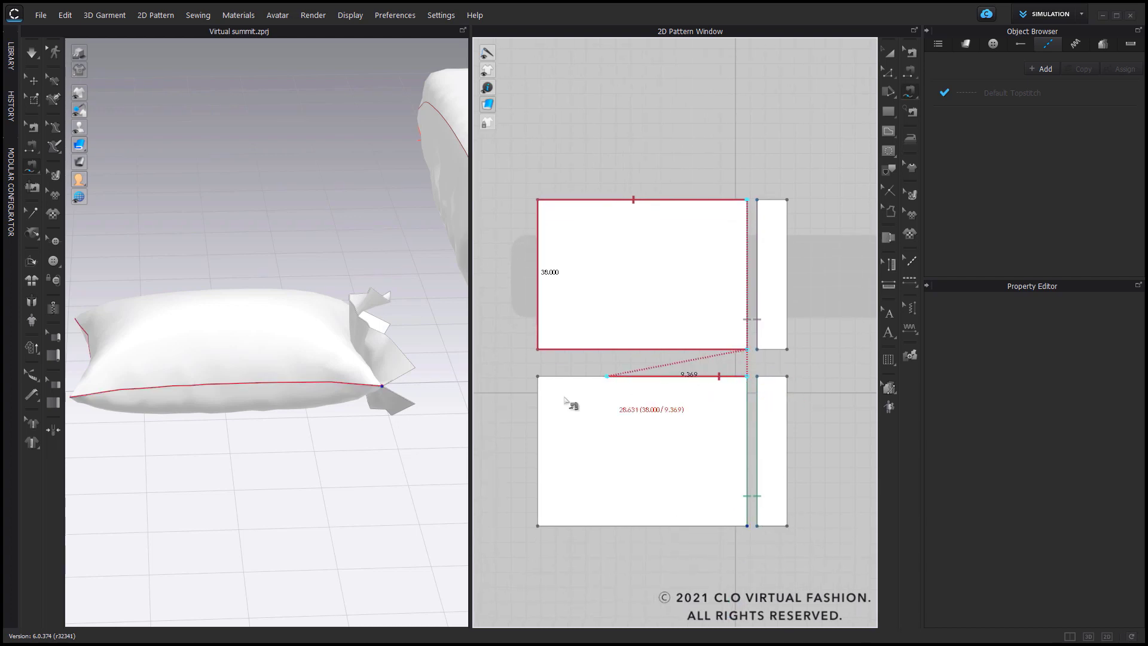
{"action": "left_click", "coordinate": [747, 525]}
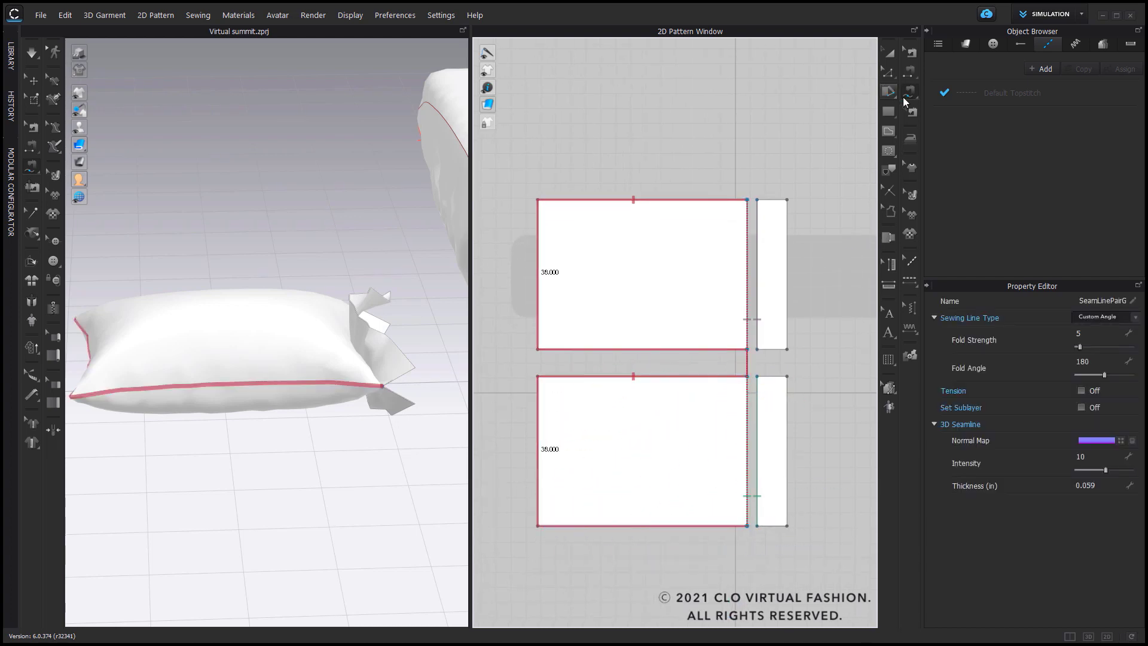
- Sew the 2 in top and bottom edges of the upper strip to the corresponding edges of the lower strip
{"action": "left_click", "coordinate": [769, 199]}
{"action": "left_click", "coordinate": [768, 376]}
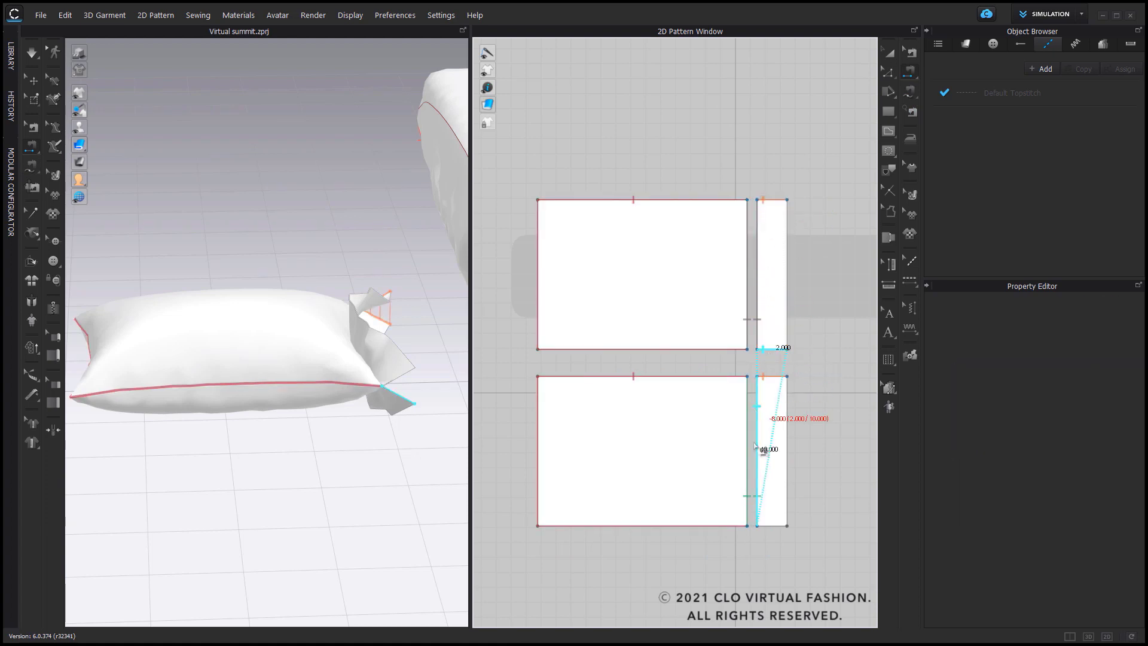
{"action": "left_click", "coordinate": [775, 526]}
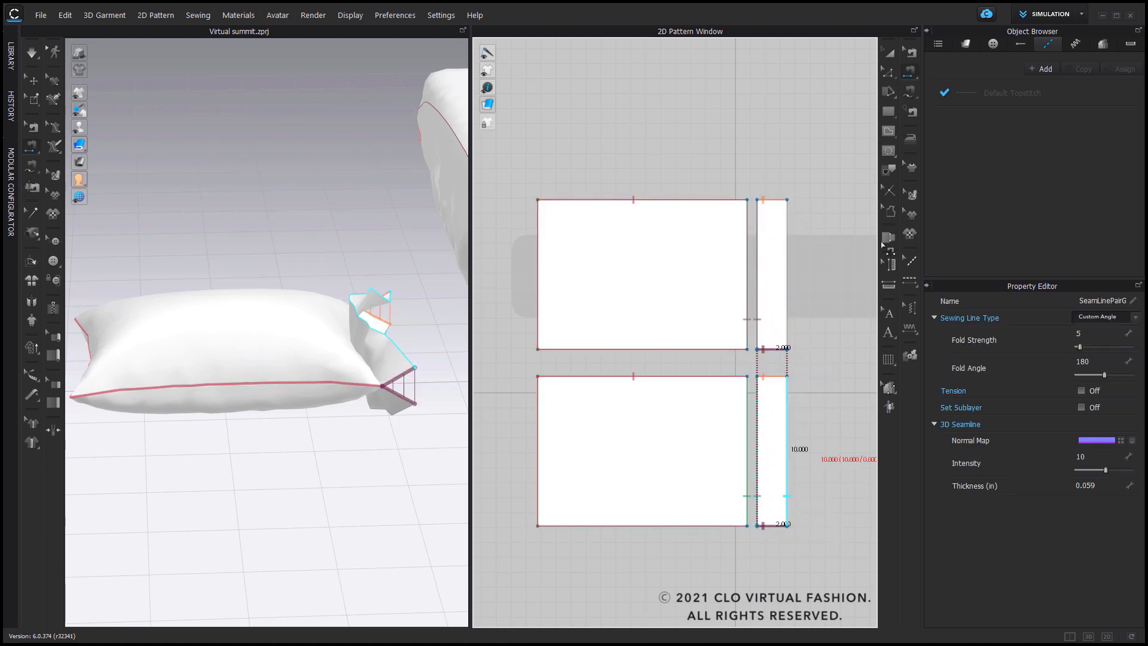
- Raise the upper pillowcase panel and its strip above the pillow in 3D
{"action": "left_click", "coordinate": [889, 53]}
{"action": "scroll", "coordinate": [298, 221], "scroll_direction": "up", "scroll_amount": 3}
{"action": "right_click_drag", "start_coordinate": [305, 222], "coordinate": [369, 221]}
{"action": "left_click_drag", "start_coordinate": [521, 175], "coordinate": [805, 360]}
{"action": "mouse_move", "coordinate": [317, 320]}
{"action": "right_mouse_down"}
{"action": "mouse_move", "coordinate": [334, 310]}
{"action": "mouse_move", "coordinate": [335, 324]}
{"action": "right_mouse_up"}
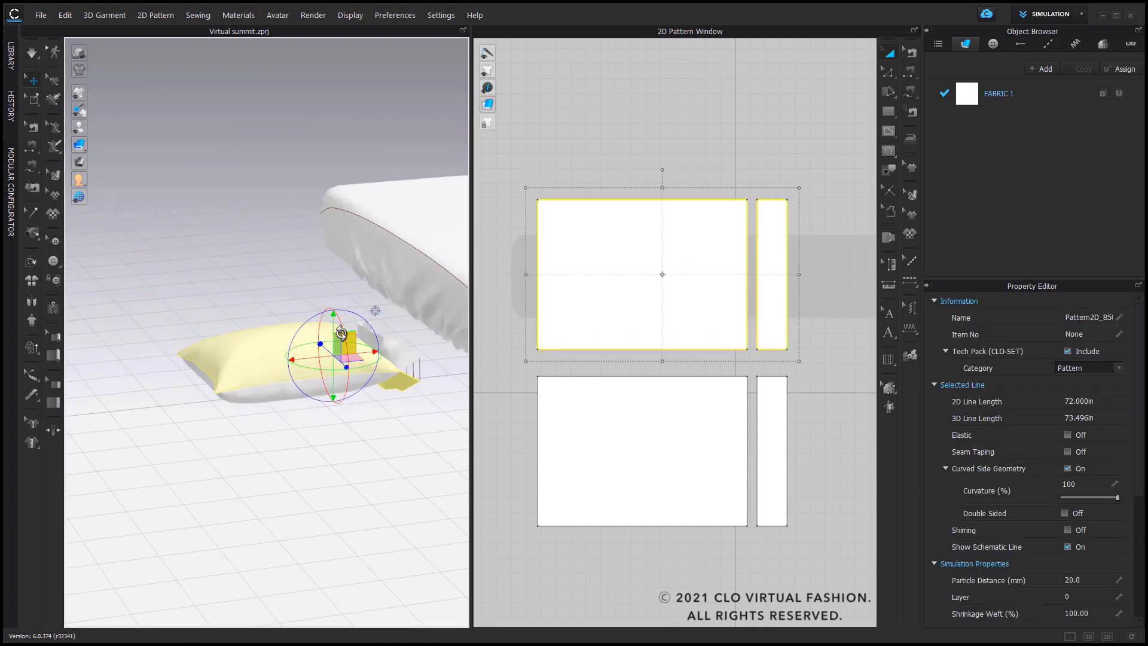
{"action": "left_click_drag", "start_coordinate": [332, 323], "coordinate": [332, 266]}
{"action": "left_click", "coordinate": [250, 199]}
{"action": "right_click_drag", "start_coordinate": [239, 188], "coordinate": [239, 174]}
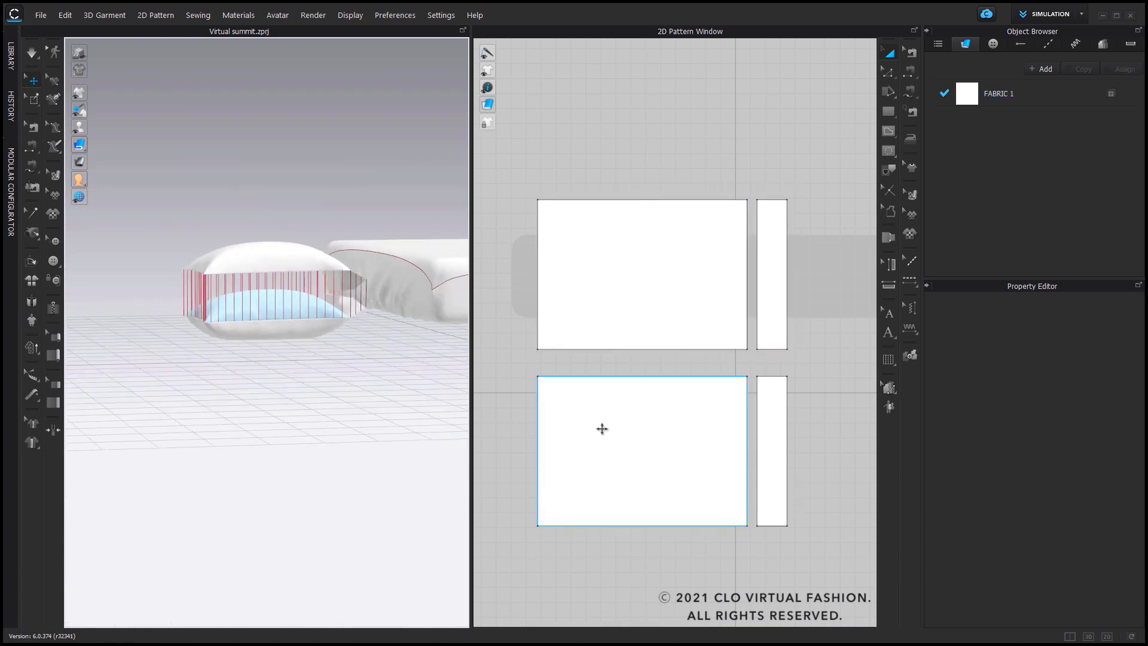
- Bring the upper pillowcase pieces slightly closer to the pillow and move the lower panel and strip beneath it in 3D
{"action": "left_click_drag", "start_coordinate": [513, 175], "coordinate": [816, 373]}
{"action": "left_click_drag", "start_coordinate": [300, 282], "coordinate": [301, 301]}
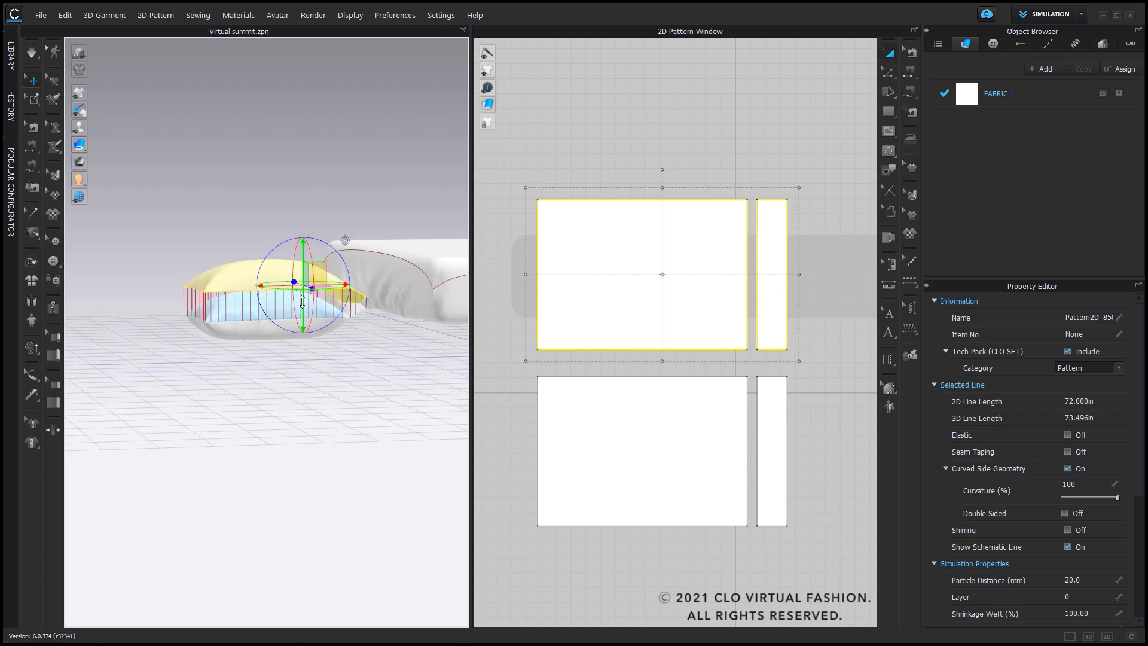
{"action": "left_click", "coordinate": [601, 174]}
{"action": "left_click_drag", "start_coordinate": [520, 369], "coordinate": [859, 580]}
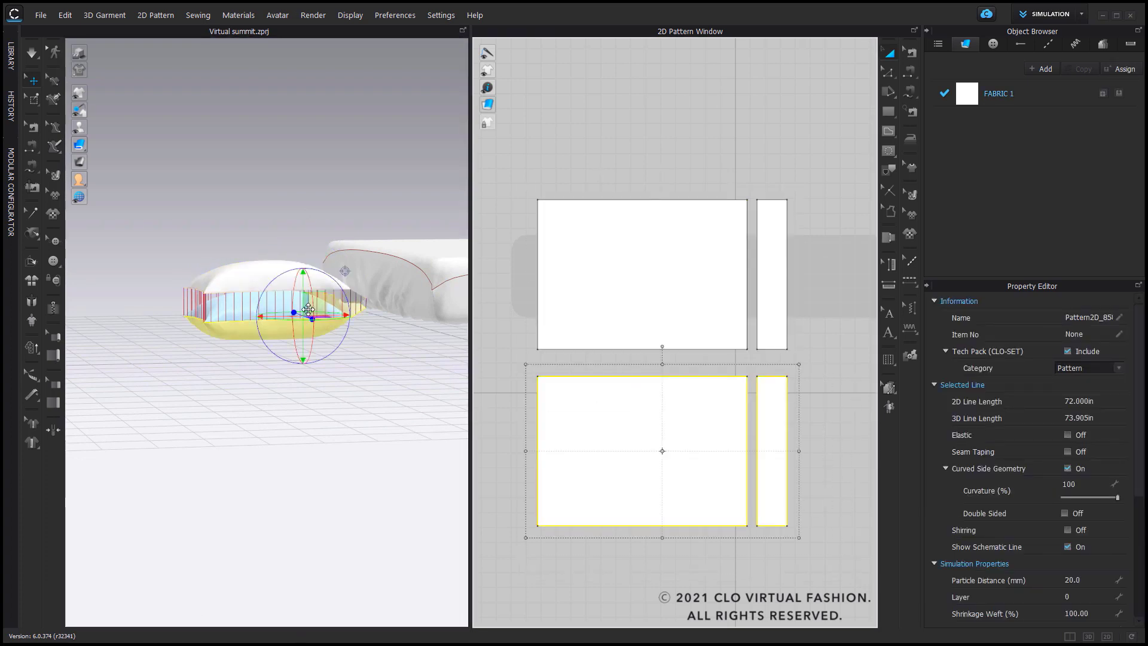
{"action": "left_click_drag", "start_coordinate": [300, 292], "coordinate": [300, 306]}
- Strengthen all four pillowcase pieces
{"action": "left_click", "coordinate": [534, 168]}
{"action": "left_click_drag", "start_coordinate": [524, 185], "coordinate": [828, 525]}
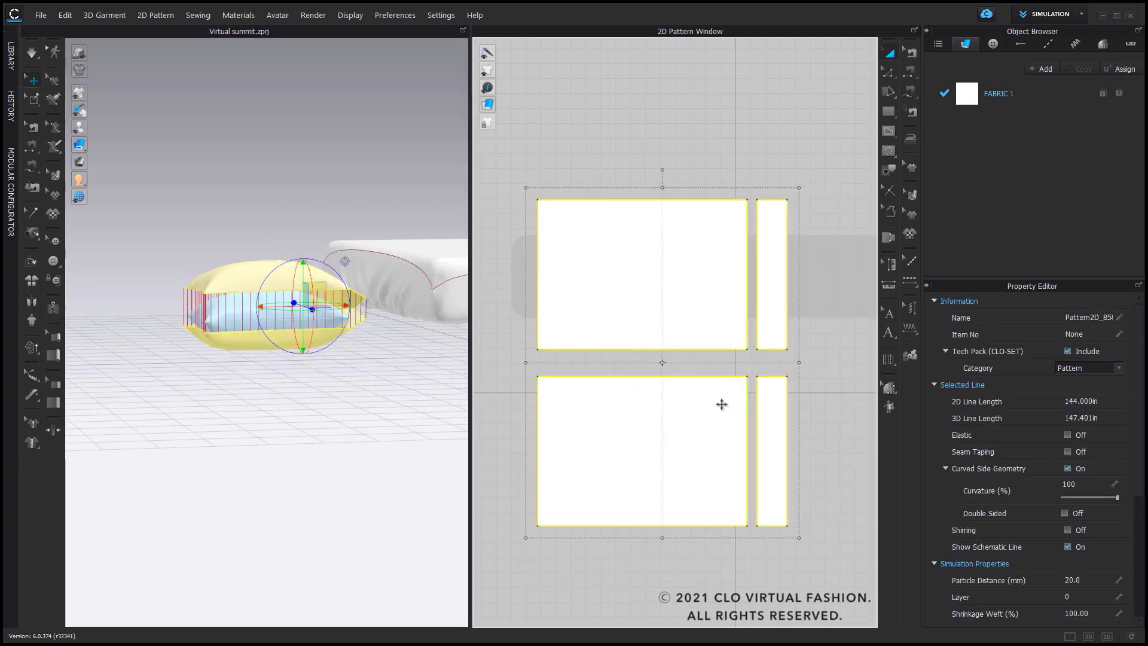
{"action": "right_click", "coordinate": [272, 264]}
{"action": "left_click", "coordinate": [311, 369]}
{"action": "left_click", "coordinate": [317, 172]}
{"action": "right_click_drag", "start_coordinate": [317, 172], "coordinate": [296, 191]}
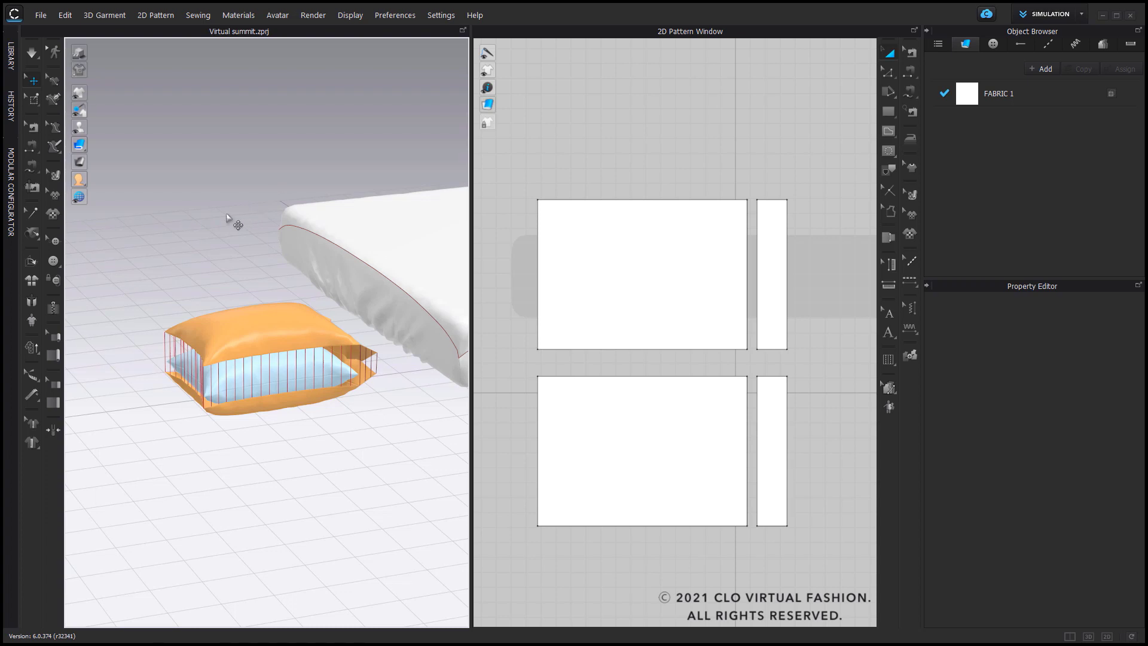
- Simulate the strengthened pillowcase to close its seams around the pillow
{"action": "key", "text": "space"}
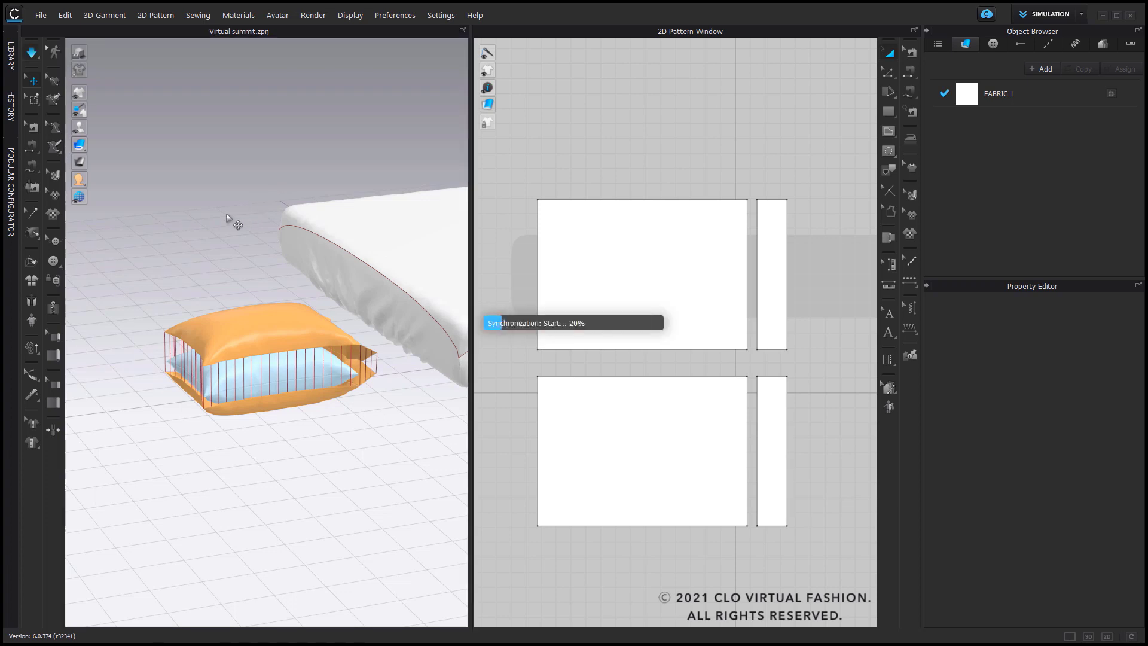
{"action": "key", "text": "space"}
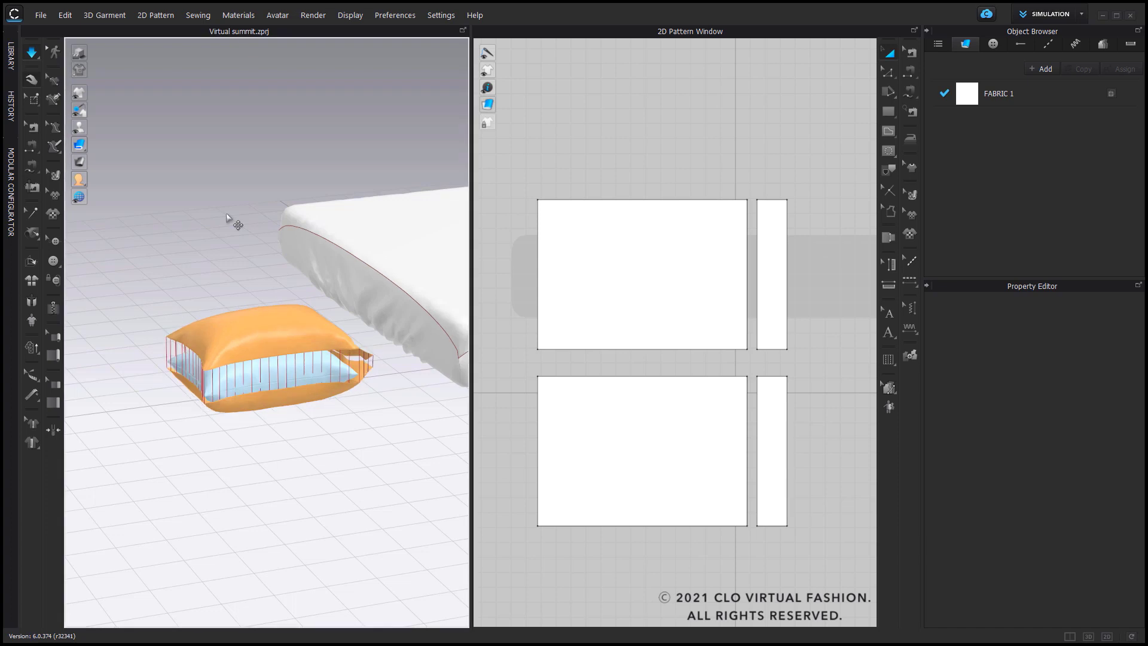
{"action": "key", "text": "space"}
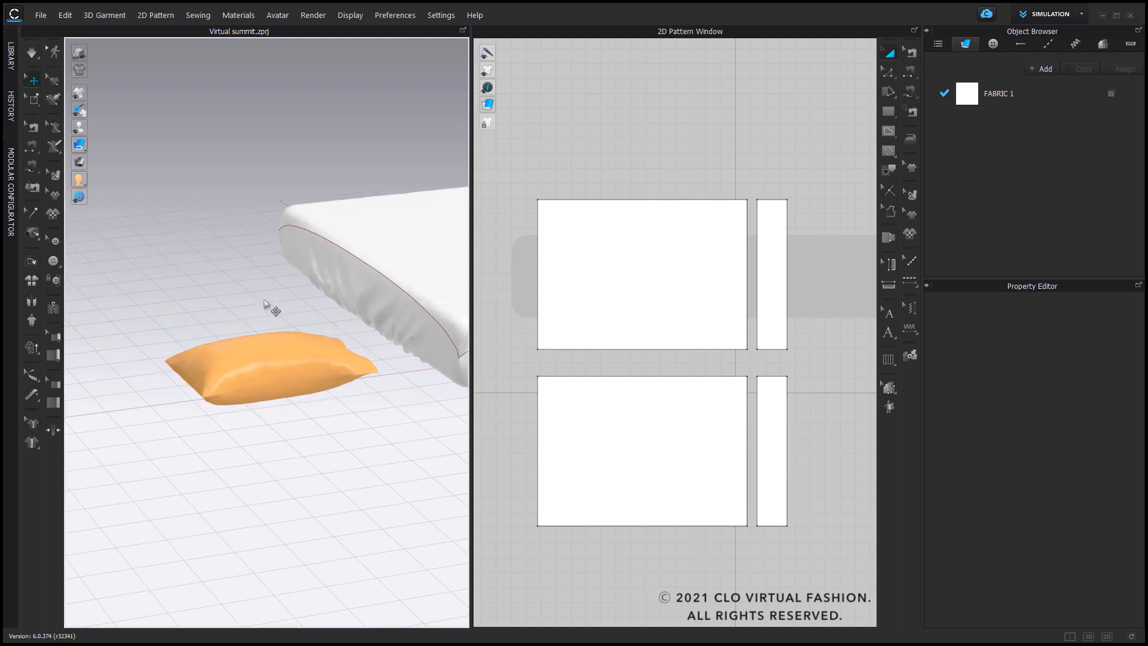
{"action": "right_click_drag", "start_coordinate": [289, 303], "coordinate": [259, 310]}
{"action": "scroll", "coordinate": [753, 244], "scroll_direction": "down", "scroll_amount": 3}
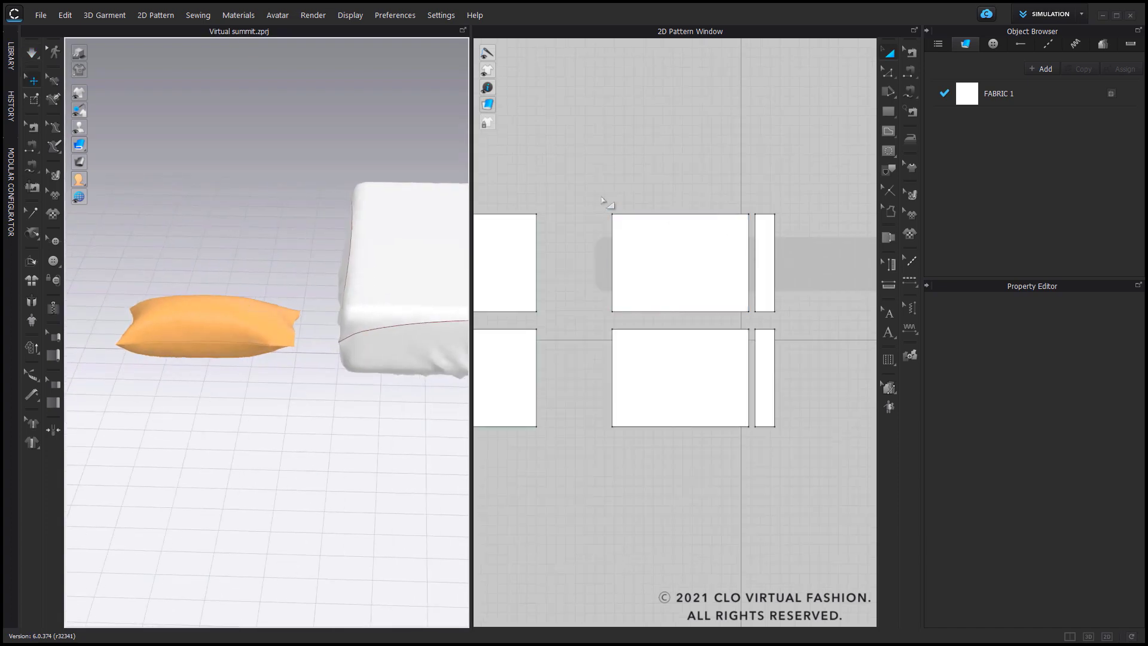
- Set the pressure of all four pillowcase pieces to 0 and remove their strengthening
{"action": "left_click_drag", "start_coordinate": [590, 193], "coordinate": [802, 495]}
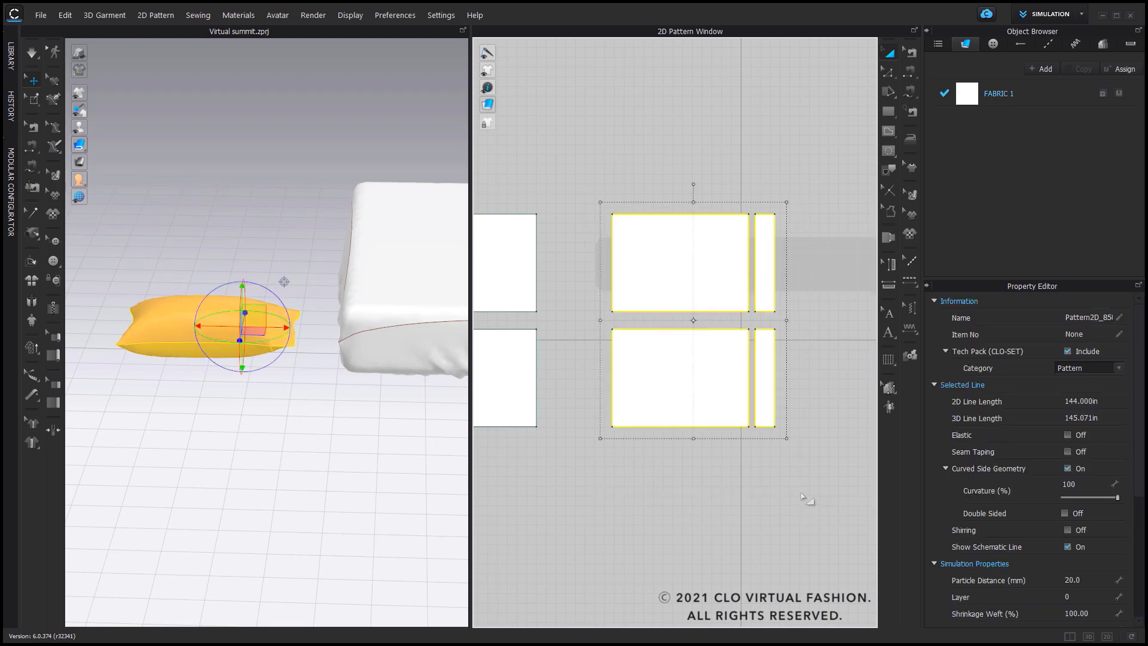
{"action": "scroll", "coordinate": [1092, 454], "scroll_direction": "down", "scroll_amount": 5}
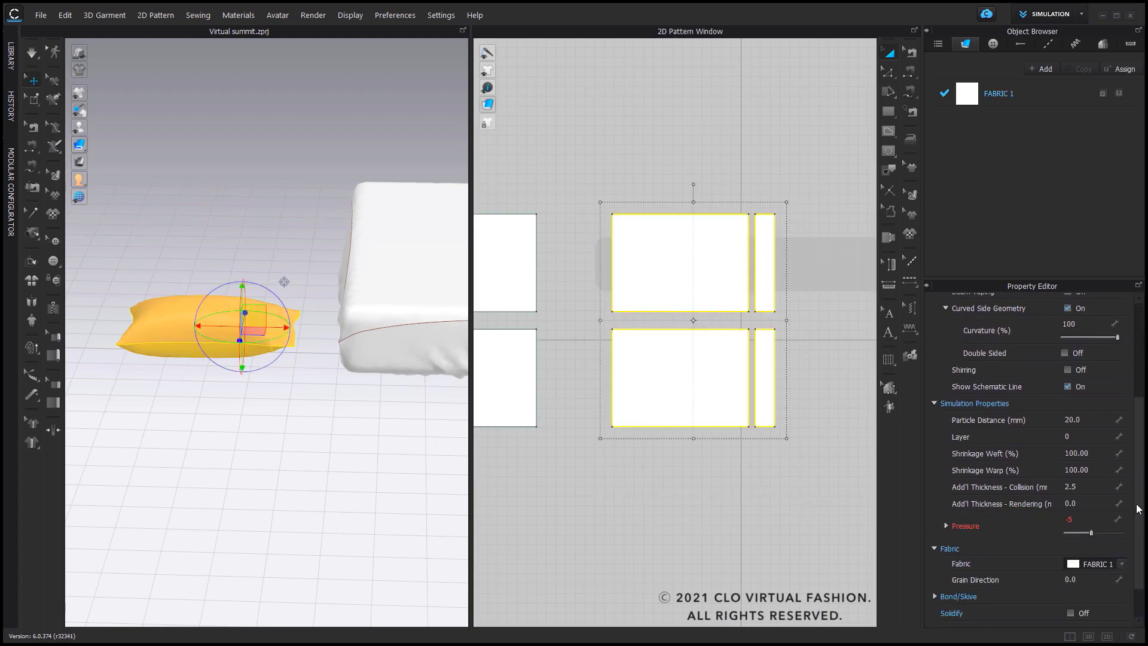
{"action": "double_click", "coordinate": [1087, 507]}
{"action": "key", "text": "Return"}
{"action": "left_click", "coordinate": [684, 136]}
{"action": "left_click_drag", "start_coordinate": [581, 180], "coordinate": [837, 538]}
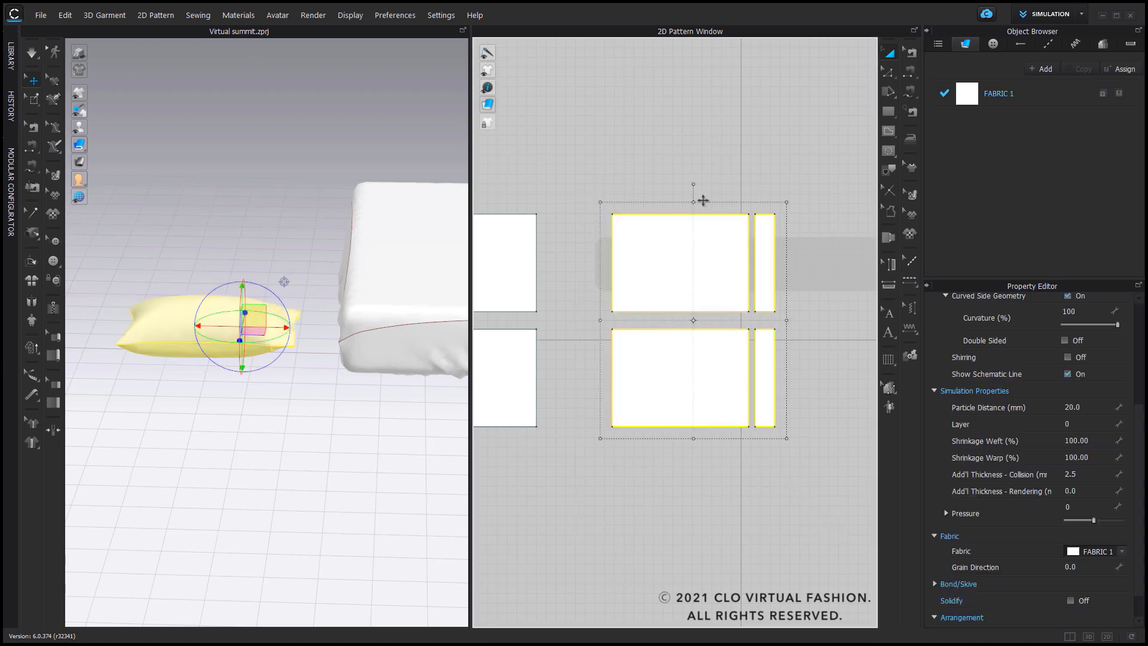
{"action": "left_click", "coordinate": [701, 150]}
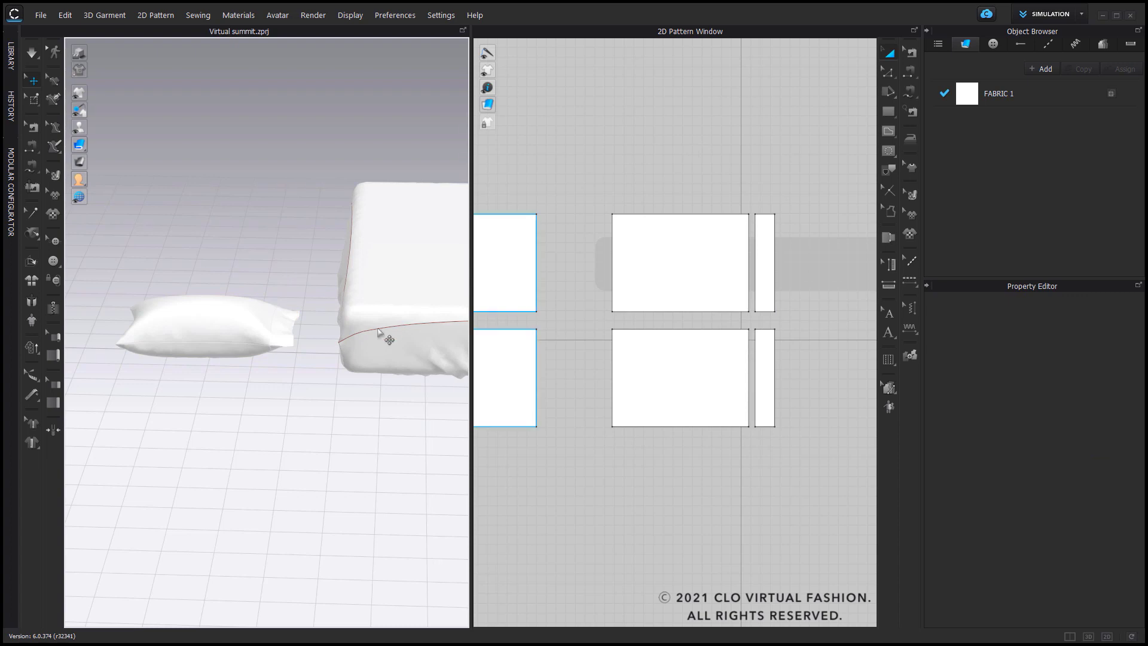
- Unfreeze both inner pillow patterns
{"action": "scroll", "coordinate": [597, 285], "scroll_direction": "down", "scroll_amount": 5}
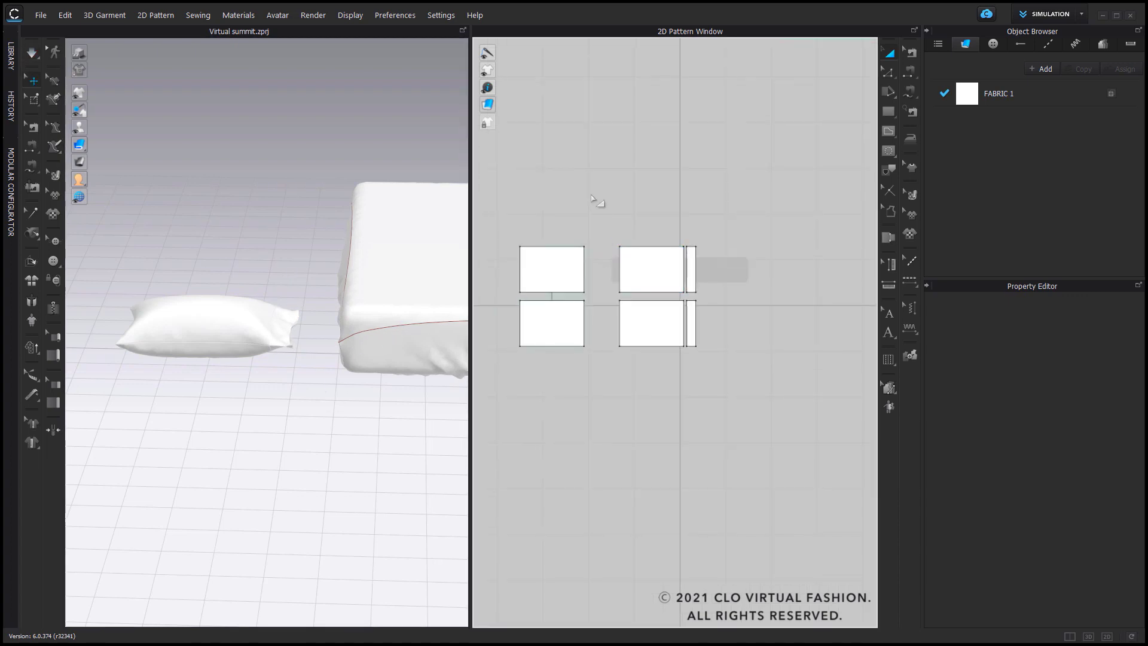
{"action": "left_click_drag", "start_coordinate": [582, 217], "coordinate": [673, 344]}
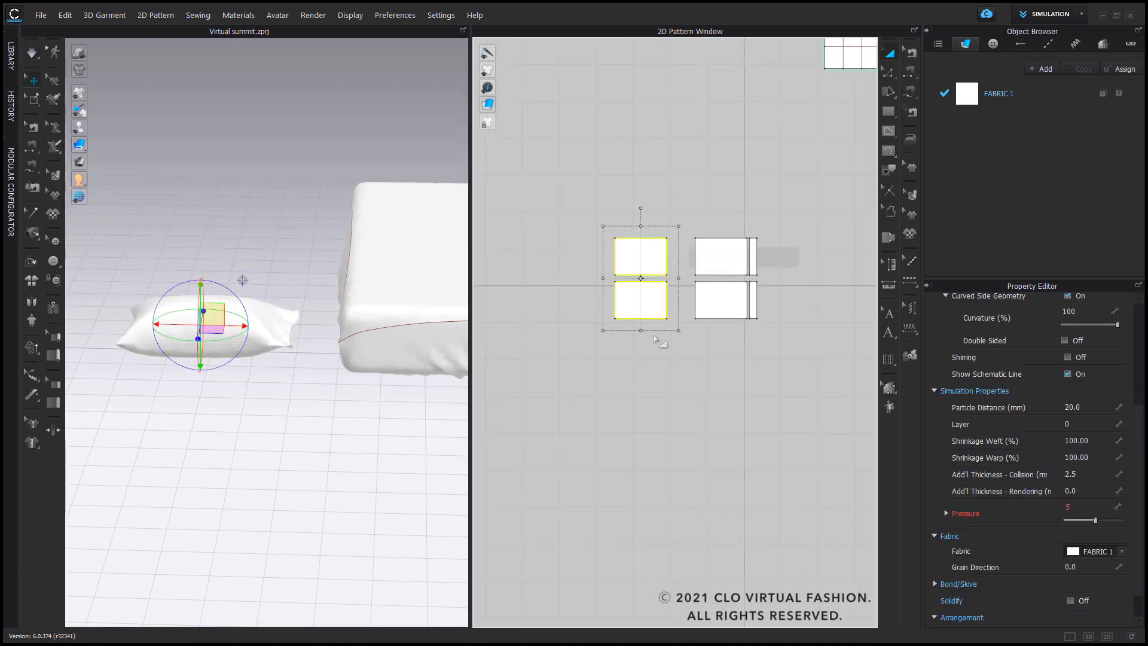
{"action": "right_click", "coordinate": [618, 242]}
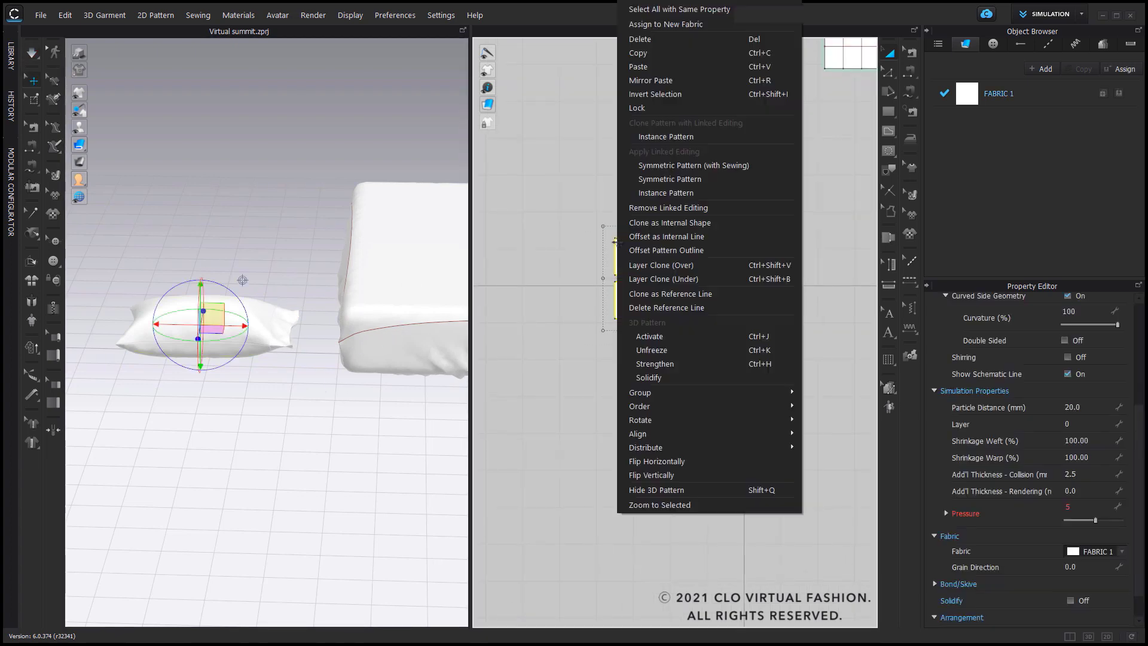
{"action": "left_click", "coordinate": [656, 357]}
{"action": "left_click", "coordinate": [662, 223]}
- Lower the pillow and its pillowcase slightly in 3D and simulate them together
{"action": "left_click_drag", "start_coordinate": [585, 207], "coordinate": [774, 352]}
{"action": "right_click_drag", "start_coordinate": [246, 402], "coordinate": [311, 375]}
{"action": "left_click_drag", "start_coordinate": [341, 322], "coordinate": [341, 346]}
{"action": "right_click_drag", "start_coordinate": [414, 365], "coordinate": [402, 398]}
{"action": "left_click", "coordinate": [399, 371]}
{"action": "key", "text": "space"}
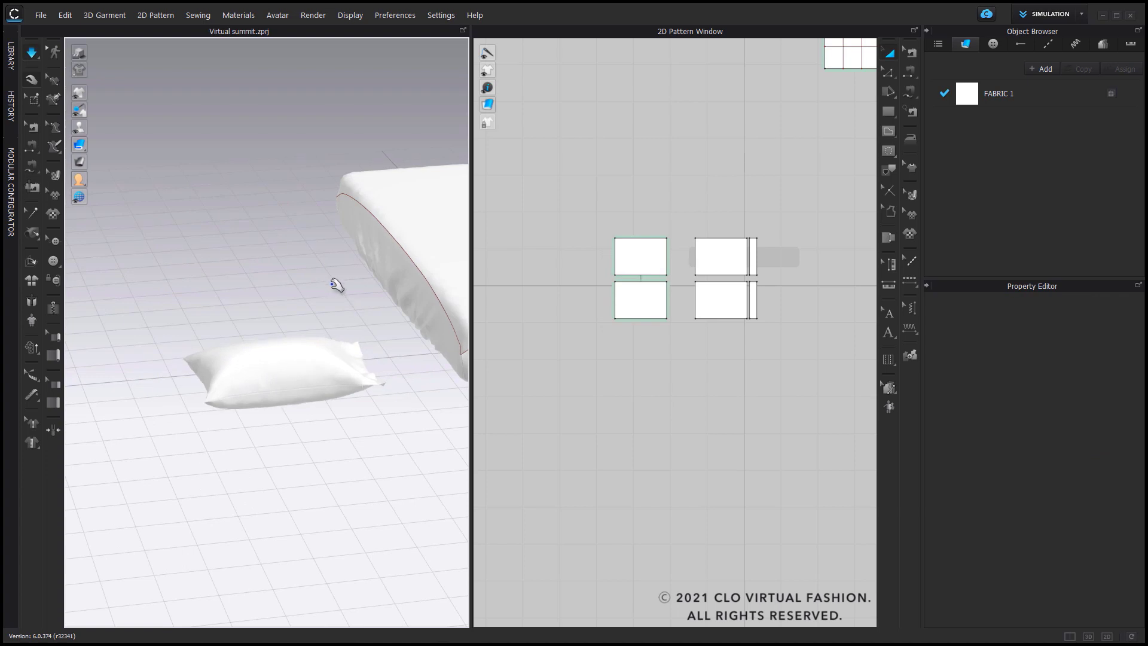
{"action": "mouse_move", "coordinate": [333, 300]}
{"action": "right_mouse_down"}
{"action": "mouse_move", "coordinate": [293, 328]}
{"action": "mouse_move", "coordinate": [338, 318]}
{"action": "right_mouse_up"}
{"action": "key", "text": "space"}
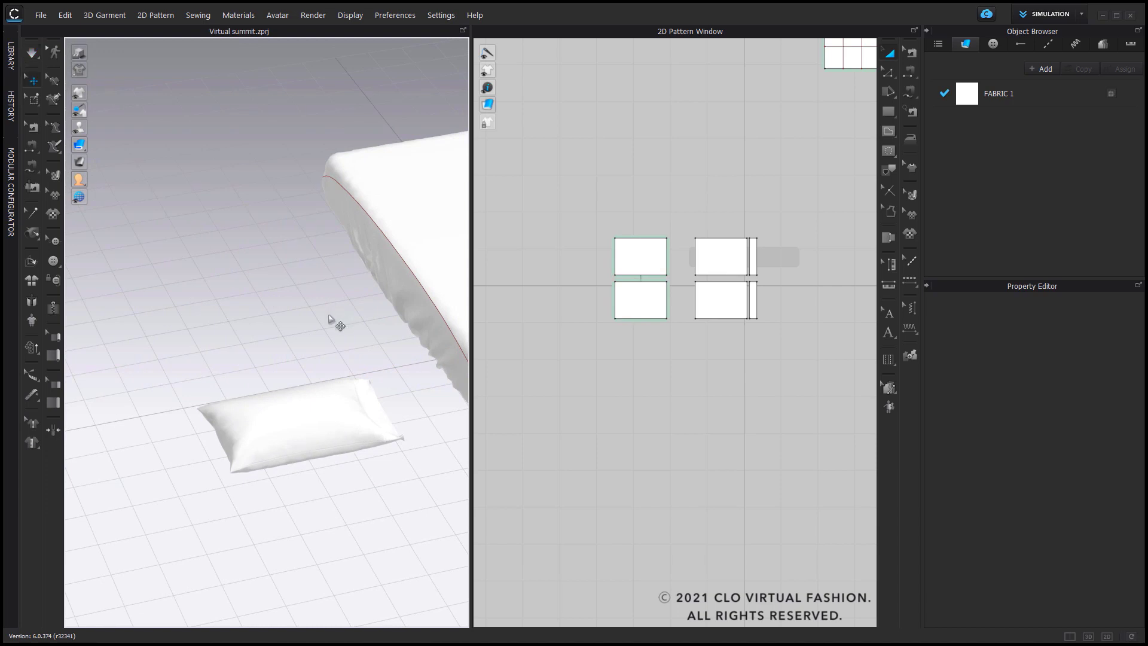
- Copy all pillow and pillowcase patterns and paste the duplicate set beside the originals in the 2D window
{"action": "scroll", "coordinate": [311, 392], "scroll_direction": "down", "scroll_amount": 1}
{"action": "middle_click_drag", "start_coordinate": [310, 391], "coordinate": [270, 340]}
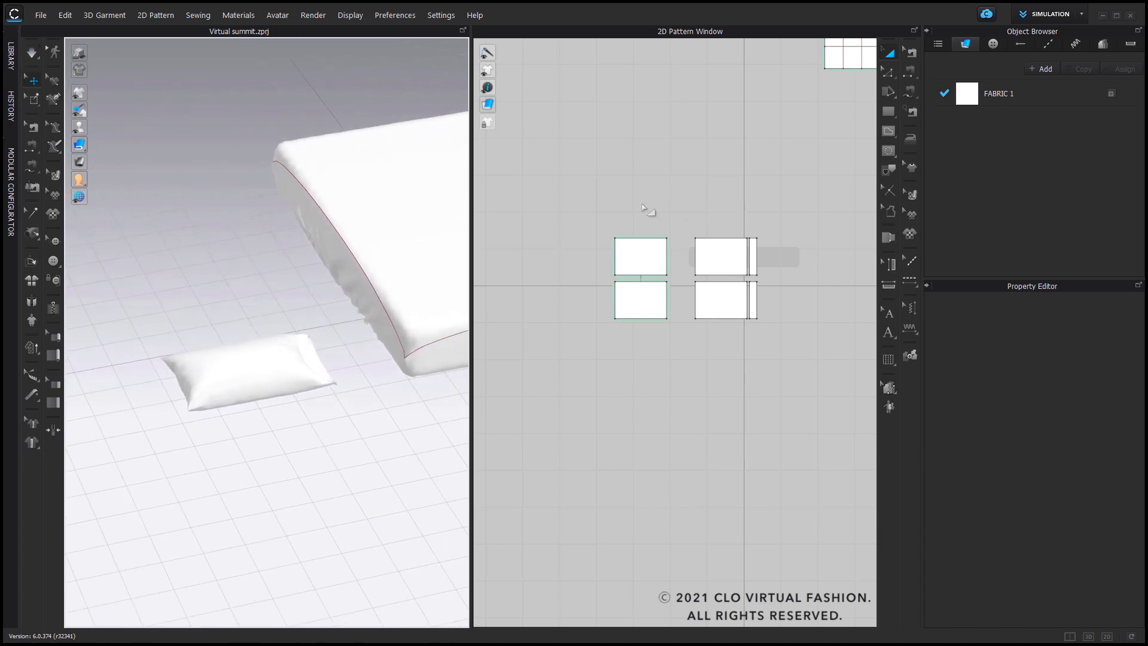
{"action": "scroll", "coordinate": [389, 308], "scroll_direction": "down", "scroll_amount": 2}
{"action": "middle_click_drag", "start_coordinate": [657, 221], "coordinate": [658, 275]}
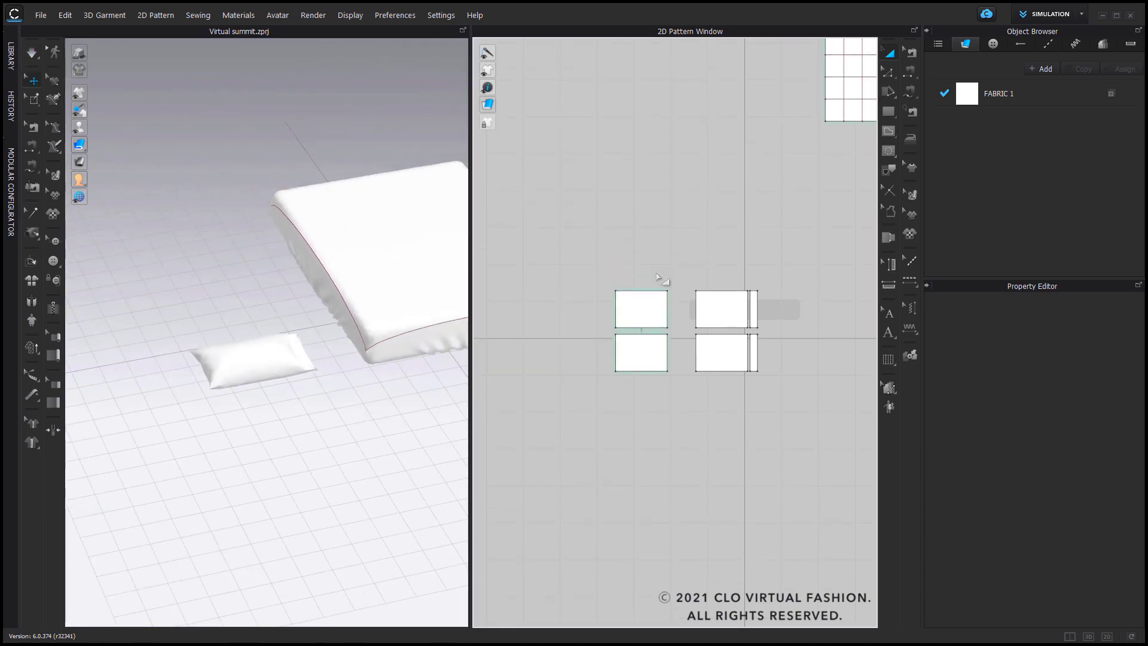
{"action": "scroll", "coordinate": [361, 318], "scroll_direction": "up", "scroll_amount": 2}
{"action": "left_click_drag", "start_coordinate": [591, 276], "coordinate": [827, 431]}
{"action": "right_click", "coordinate": [745, 319]}
{"action": "left_click", "coordinate": [777, 55]}
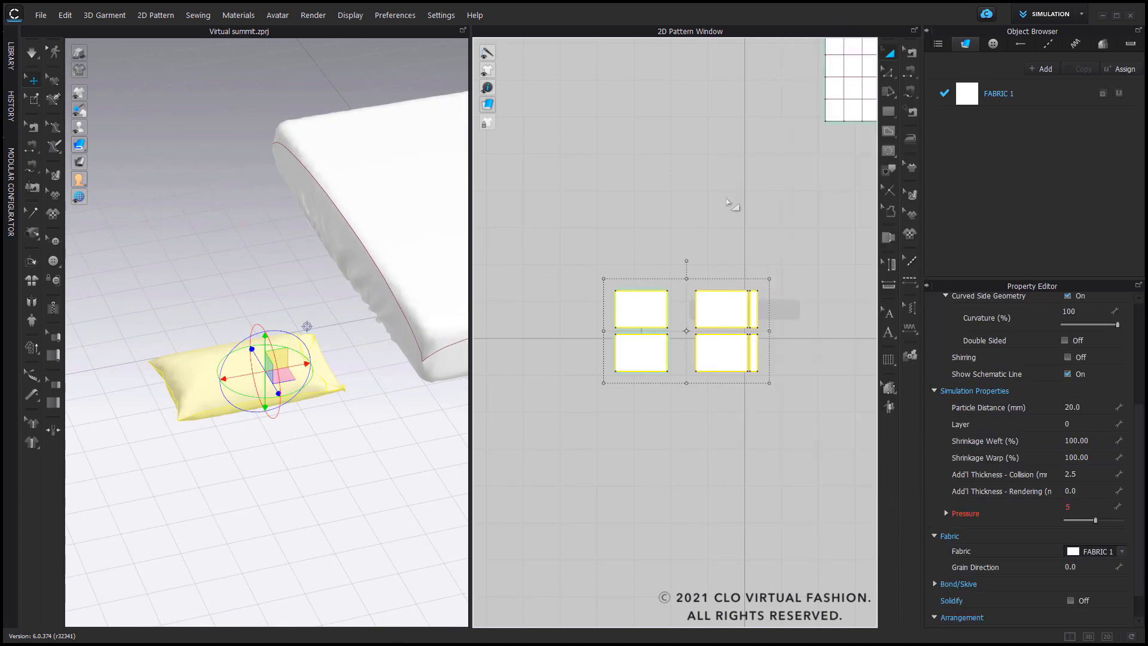
{"action": "right_click", "coordinate": [728, 200]}
{"action": "left_click", "coordinate": [756, 212]}
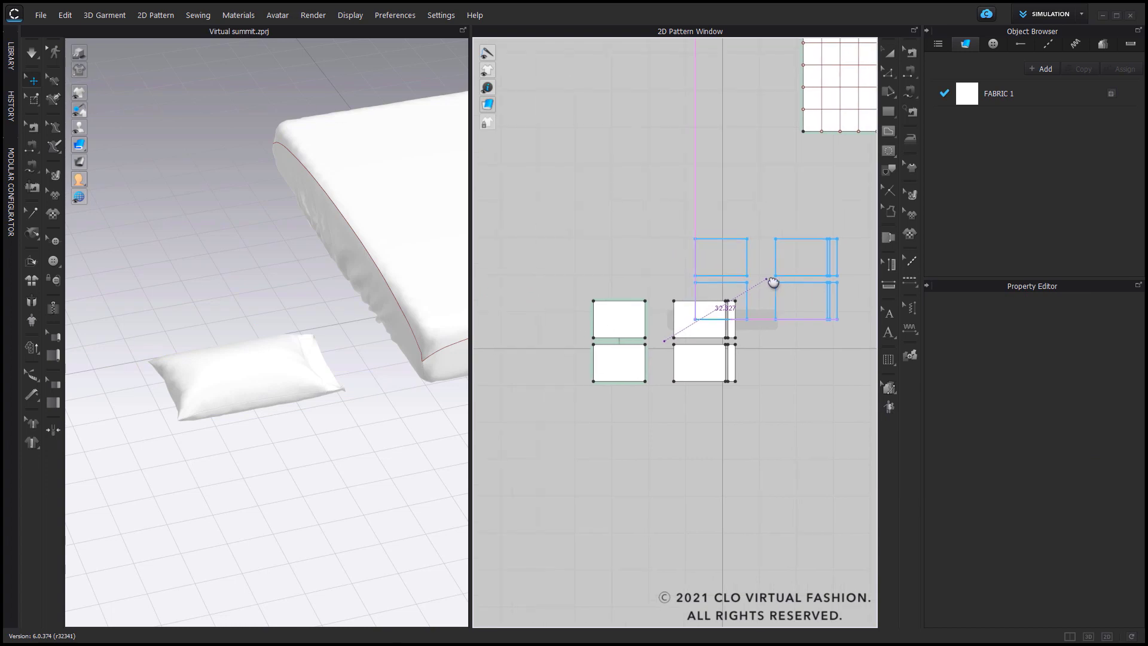
{"action": "left_click", "coordinate": [671, 340]}
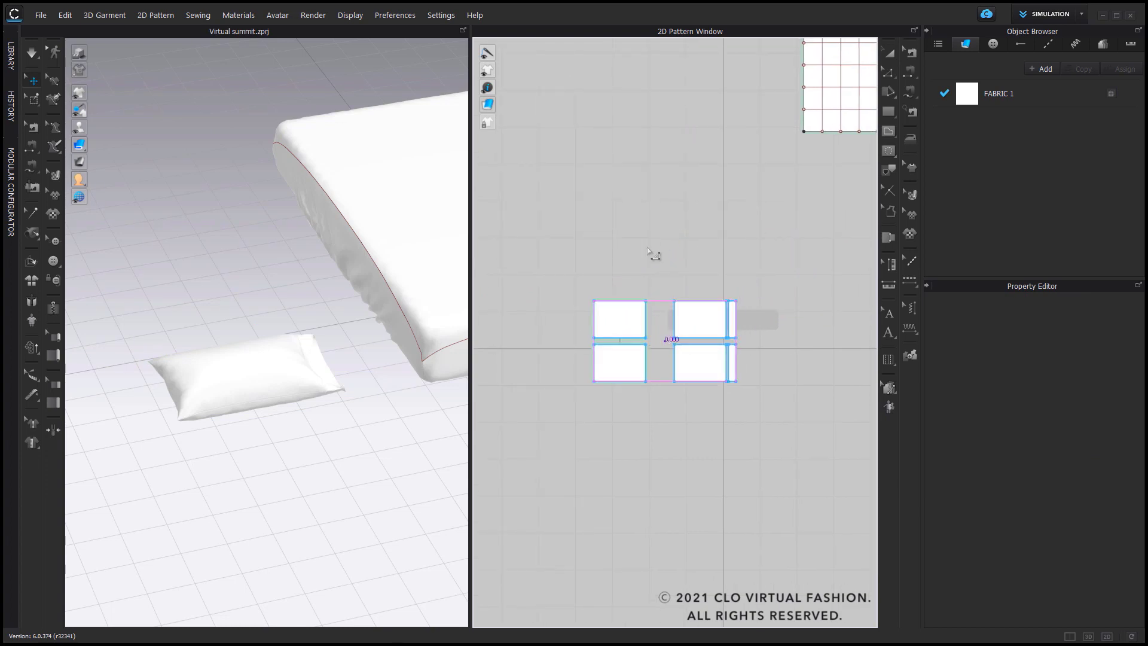
{"action": "left_click_drag", "start_coordinate": [625, 320], "coordinate": [803, 320]}
{"action": "middle_click_drag", "start_coordinate": [218, 405], "coordinate": [267, 368]}
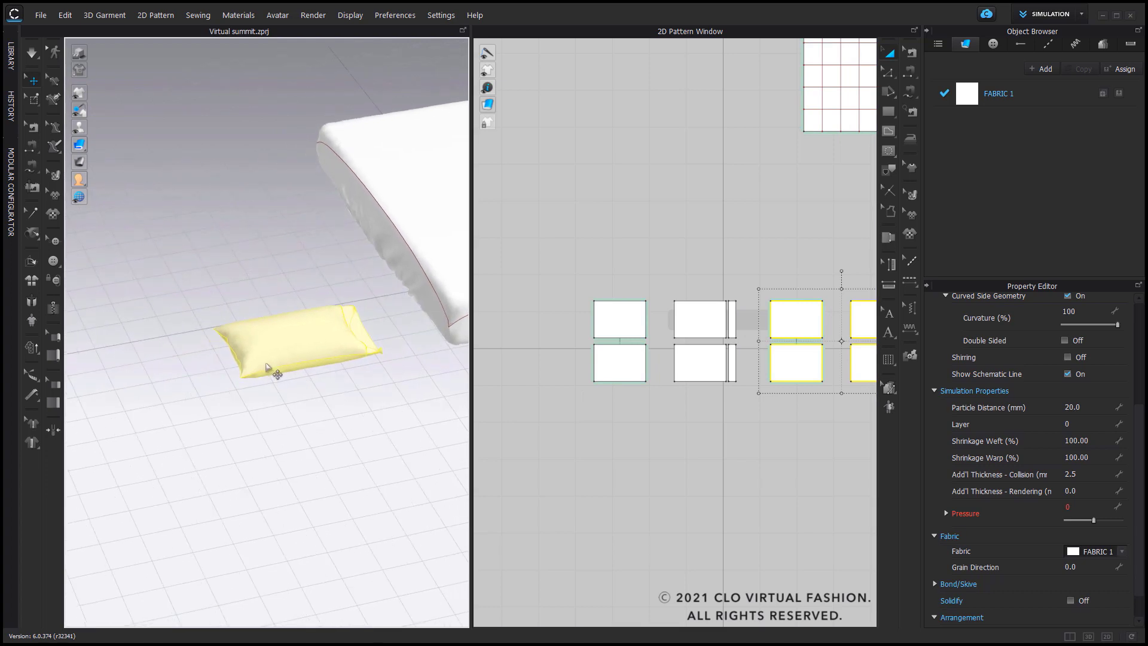
- Move the duplicated pillow with its pillowcase clear of the original in 3D, setting the two side by side
{"action": "left_click", "coordinate": [811, 322]}
{"action": "scroll", "coordinate": [789, 292], "scroll_direction": "down", "scroll_amount": 2}
{"action": "left_click_drag", "start_coordinate": [669, 278], "coordinate": [808, 398]}
{"action": "left_click_drag", "start_coordinate": [352, 327], "coordinate": [194, 348]}
{"action": "left_click", "coordinate": [251, 257]}
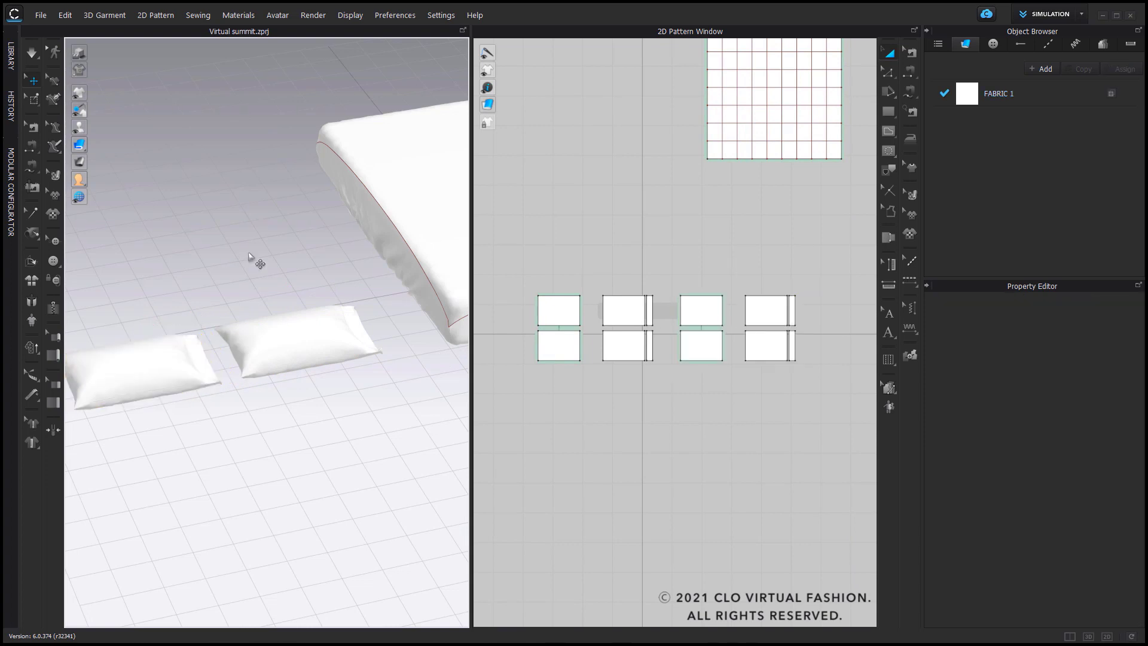
- Group the duplicated pillow and pillowcase patterns
{"action": "middle_click_drag", "start_coordinate": [251, 257], "coordinate": [349, 298]}
{"action": "middle_click_drag", "start_coordinate": [328, 356], "coordinate": [277, 260]}
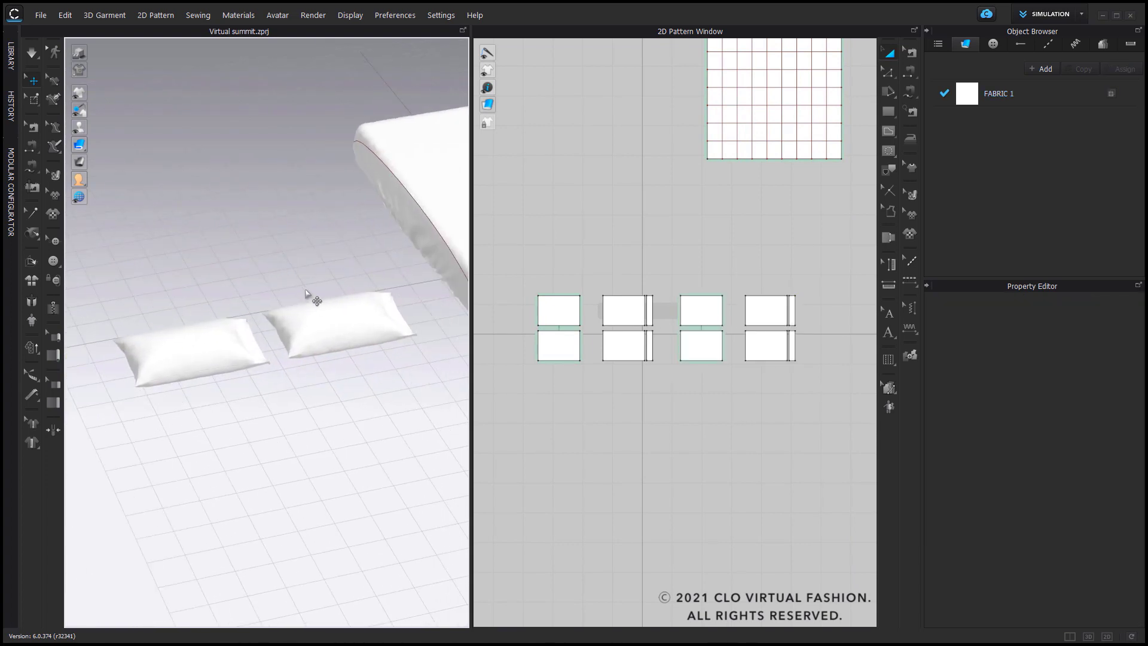
{"action": "right_click_drag", "start_coordinate": [306, 289], "coordinate": [302, 269]}
{"action": "left_click_drag", "start_coordinate": [668, 284], "coordinate": [801, 399]}
{"action": "right_click", "coordinate": [713, 317]}
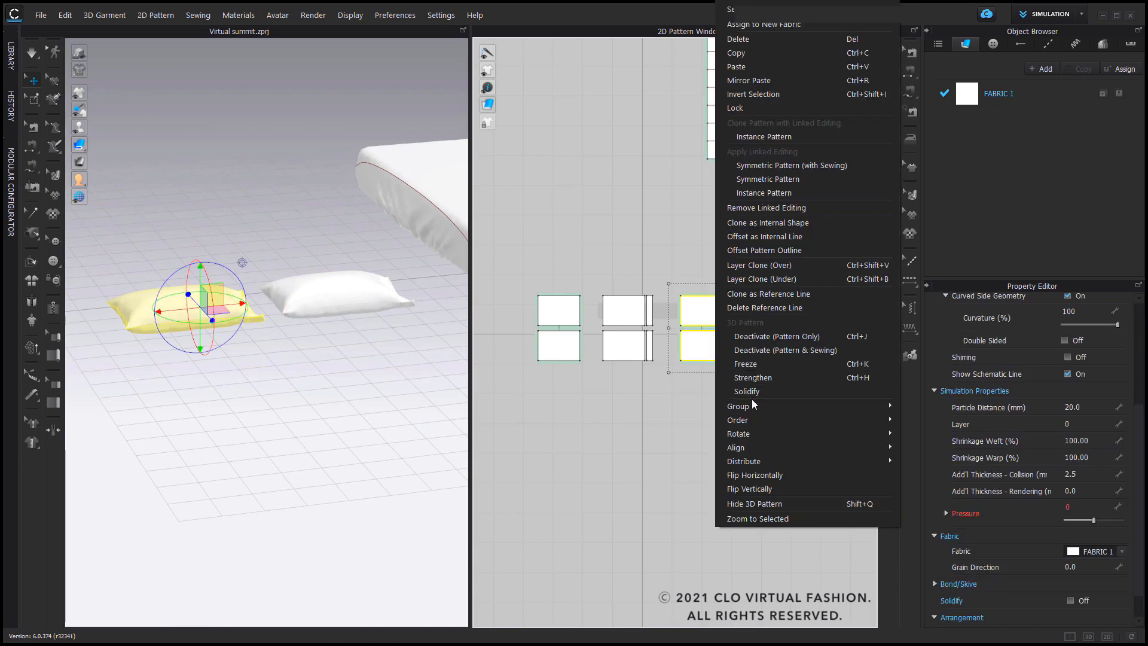
{"action": "mouse_move", "coordinate": [813, 405]}
{"action": "left_click", "coordinate": [915, 407]}
- Group the original pillow and pillowcase patterns
{"action": "left_click", "coordinate": [651, 222]}
{"action": "left_click_drag", "start_coordinate": [513, 274], "coordinate": [646, 375]}
{"action": "right_click", "coordinate": [612, 306]}
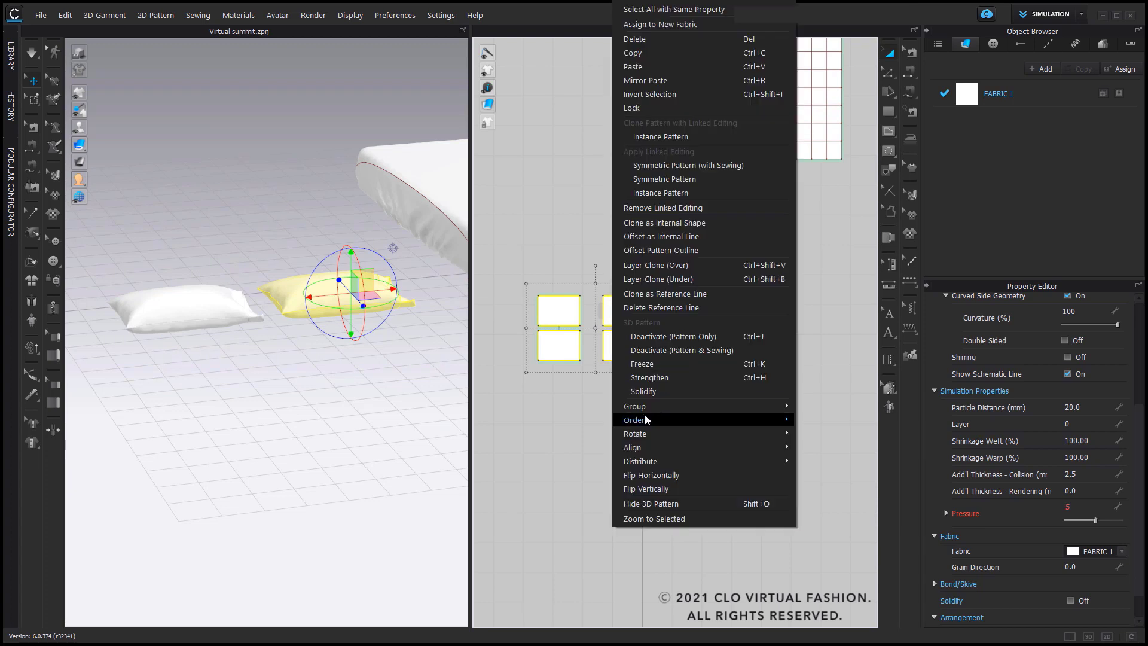
{"action": "mouse_move", "coordinate": [658, 406]}
{"action": "left_click", "coordinate": [816, 408]}
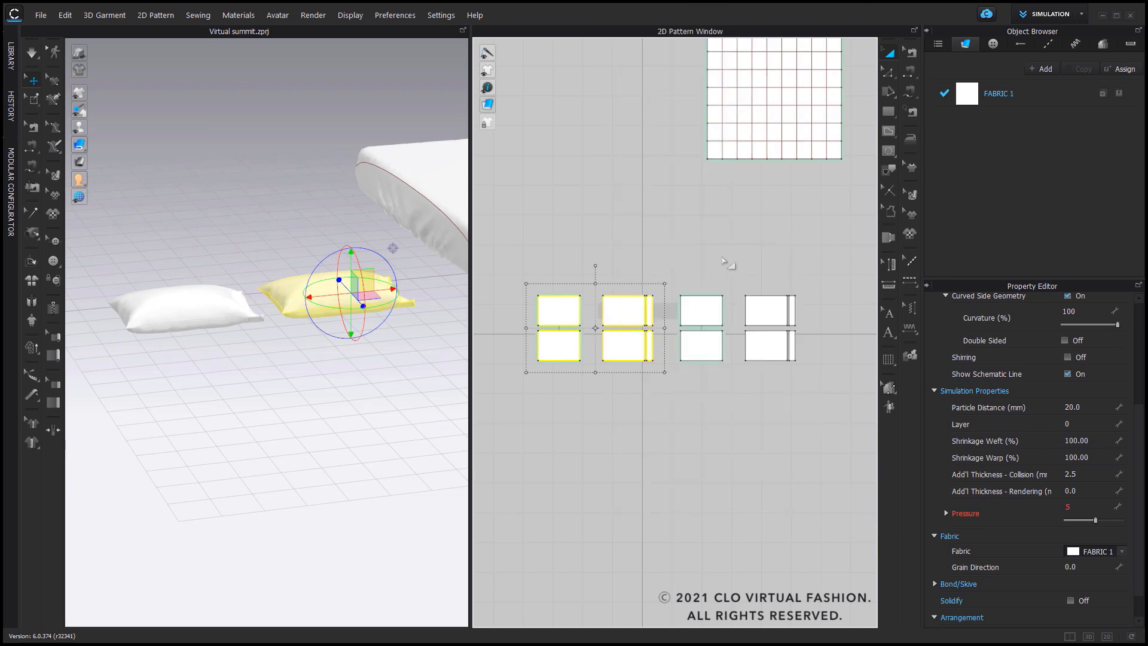
{"action": "left_click", "coordinate": [637, 307]}
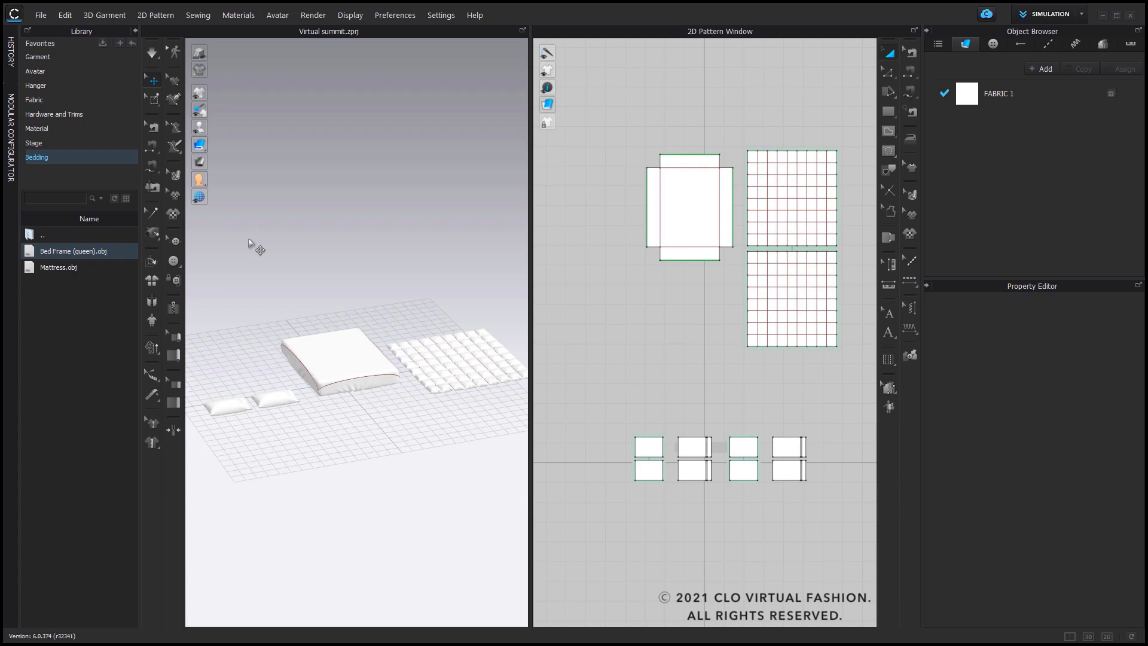
- Add Bed Frame (queen).obj from the Bedding library folder as an avatar with Auto Scale
{"action": "right_click", "coordinate": [67, 250]}
{"action": "left_click", "coordinate": [111, 261]}
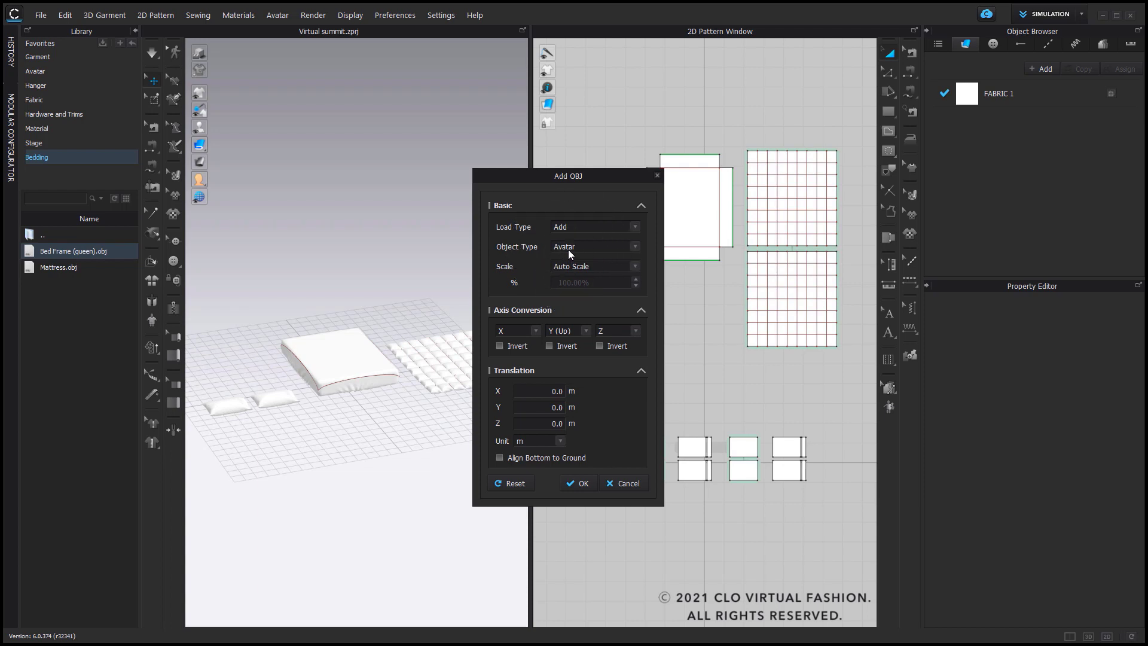
{"action": "left_click", "coordinate": [579, 486]}
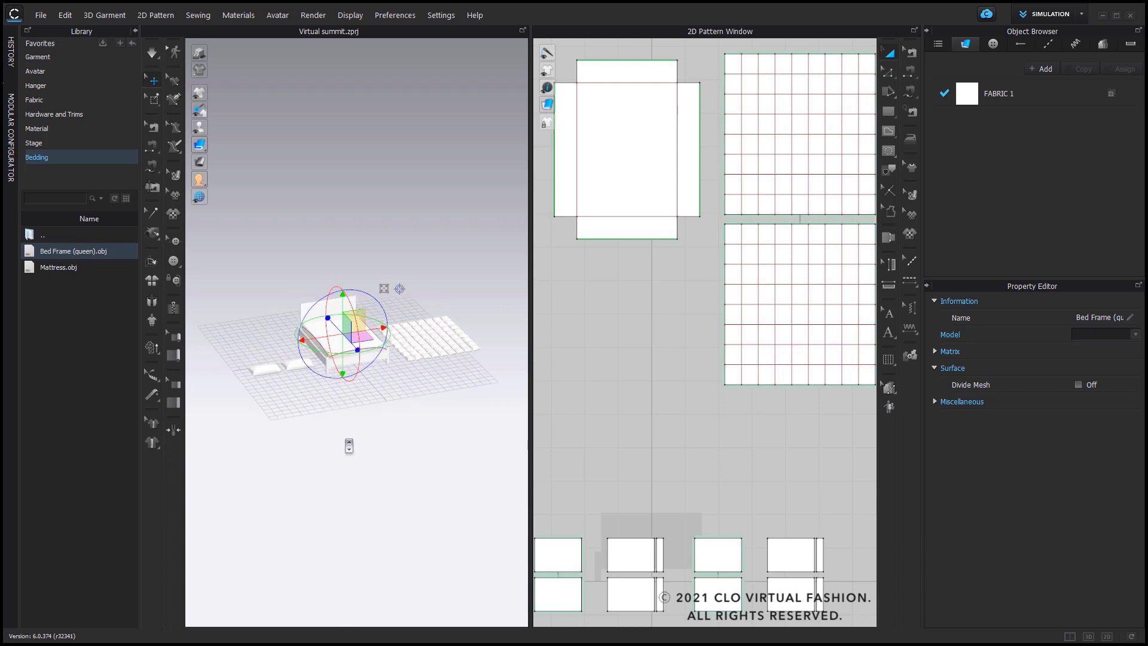
{"action": "right_click_drag", "start_coordinate": [352, 441], "coordinate": [402, 397]}
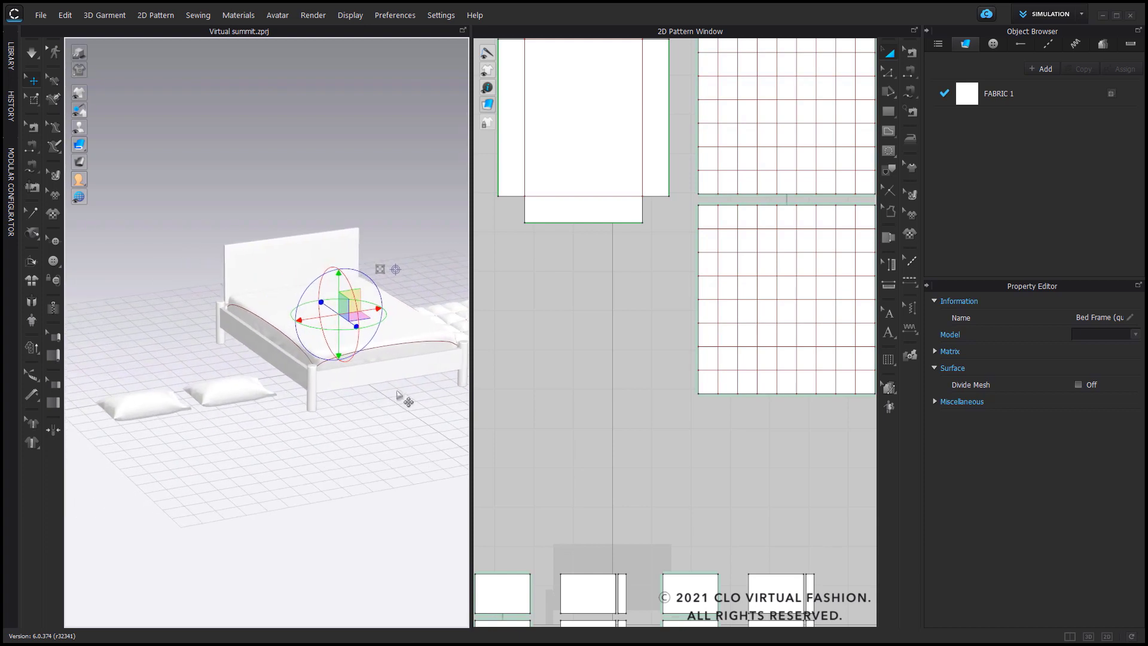
- Select both pillows with their pillowcases and rotate them upright over the mattress in 3D
{"action": "scroll", "coordinate": [673, 423], "scroll_direction": "down", "scroll_amount": 3}
{"action": "scroll", "coordinate": [672, 423], "scroll_direction": "down", "scroll_amount": 2}
{"action": "left_click", "coordinate": [419, 440]}
{"action": "left_click_drag", "start_coordinate": [572, 396], "coordinate": [777, 514]}
{"action": "right_click_drag", "start_coordinate": [230, 383], "coordinate": [299, 382]}
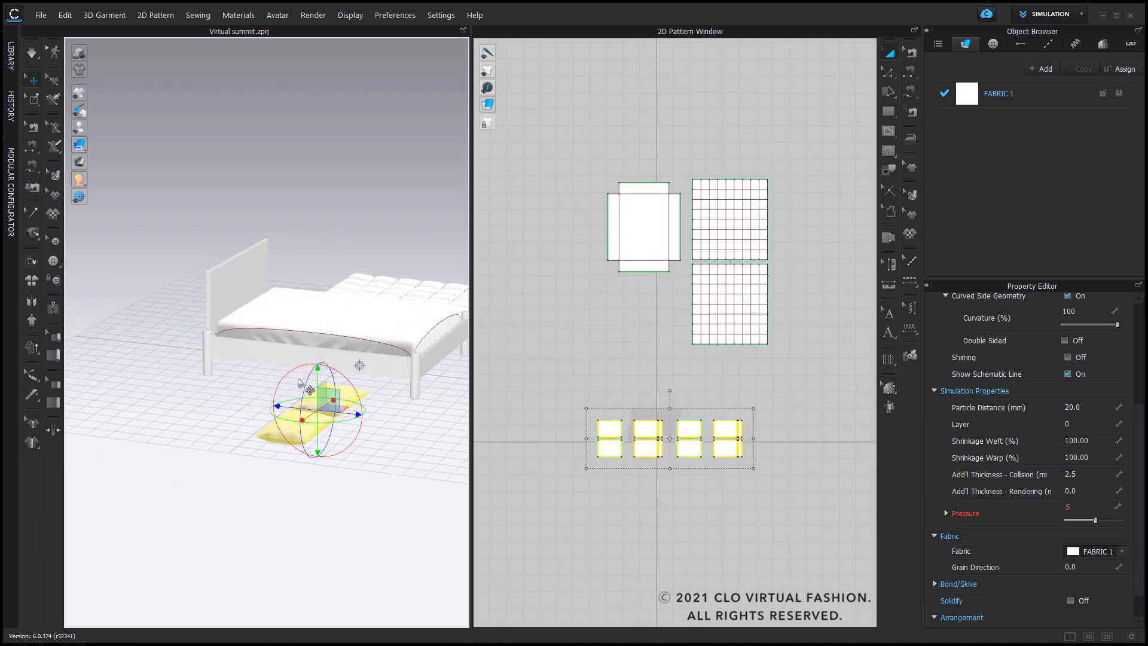
{"action": "left_click_drag", "start_coordinate": [353, 384], "coordinate": [319, 284]}
{"action": "right_click_drag", "start_coordinate": [305, 283], "coordinate": [358, 299]}
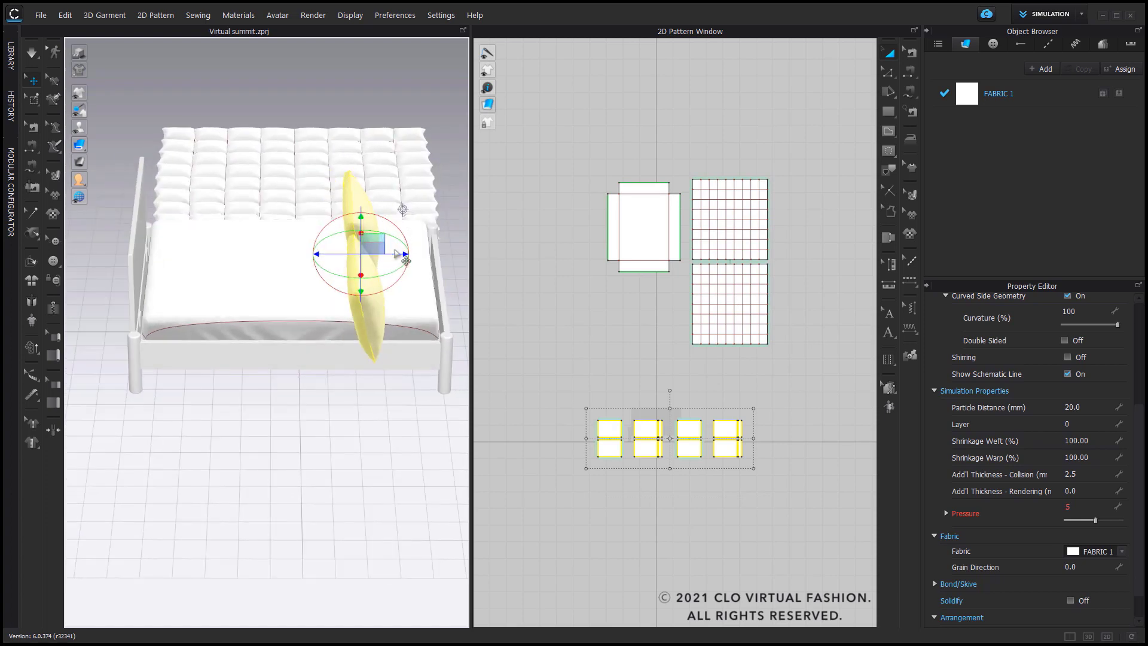
- Move the two upright pillows to the head of the bed, standing on the mattress and centred along the headboard
{"action": "left_click_drag", "start_coordinate": [392, 261], "coordinate": [190, 261]}
{"action": "middle_click_drag", "start_coordinate": [233, 276], "coordinate": [297, 428]}
{"action": "right_click_drag", "start_coordinate": [297, 428], "coordinate": [221, 386]}
{"action": "left_click_drag", "start_coordinate": [215, 423], "coordinate": [214, 567]}
{"action": "mouse_move", "coordinate": [264, 558]}
{"action": "right_mouse_down"}
{"action": "mouse_move", "coordinate": [263, 544]}
{"action": "mouse_move", "coordinate": [248, 548]}
{"action": "right_mouse_up"}
{"action": "left_click_drag", "start_coordinate": [227, 514], "coordinate": [463, 494]}
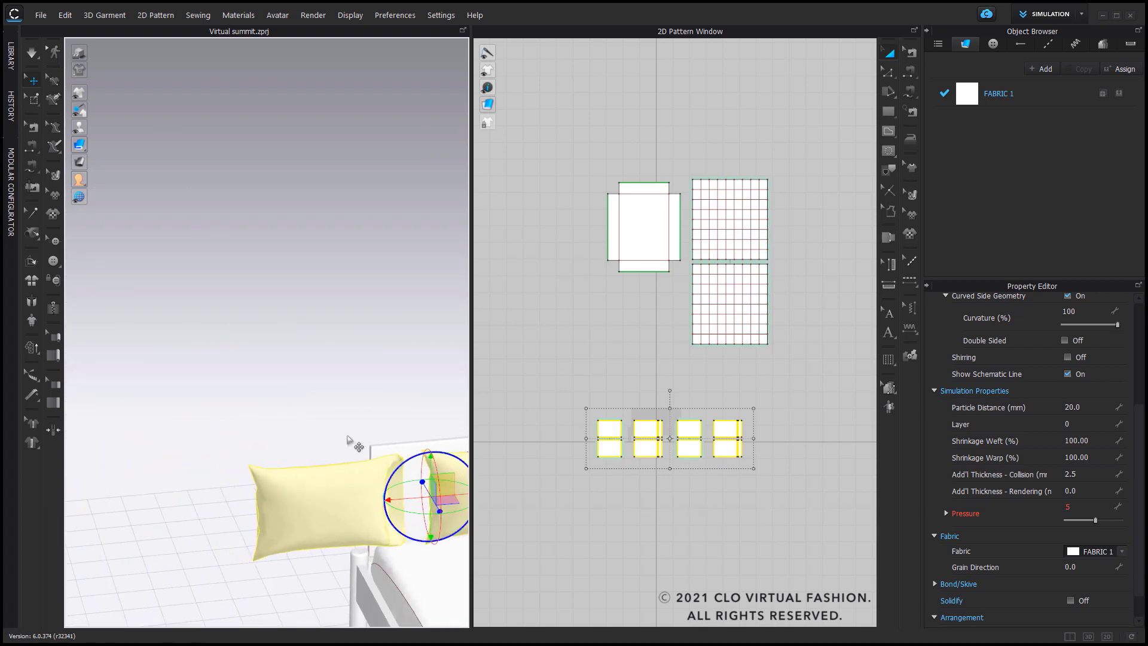
{"action": "middle_click_drag", "start_coordinate": [349, 438], "coordinate": [175, 367]}
{"action": "scroll", "coordinate": [238, 452], "scroll_direction": "down", "scroll_amount": 2}
{"action": "right_click_drag", "start_coordinate": [248, 459], "coordinate": [303, 461]}
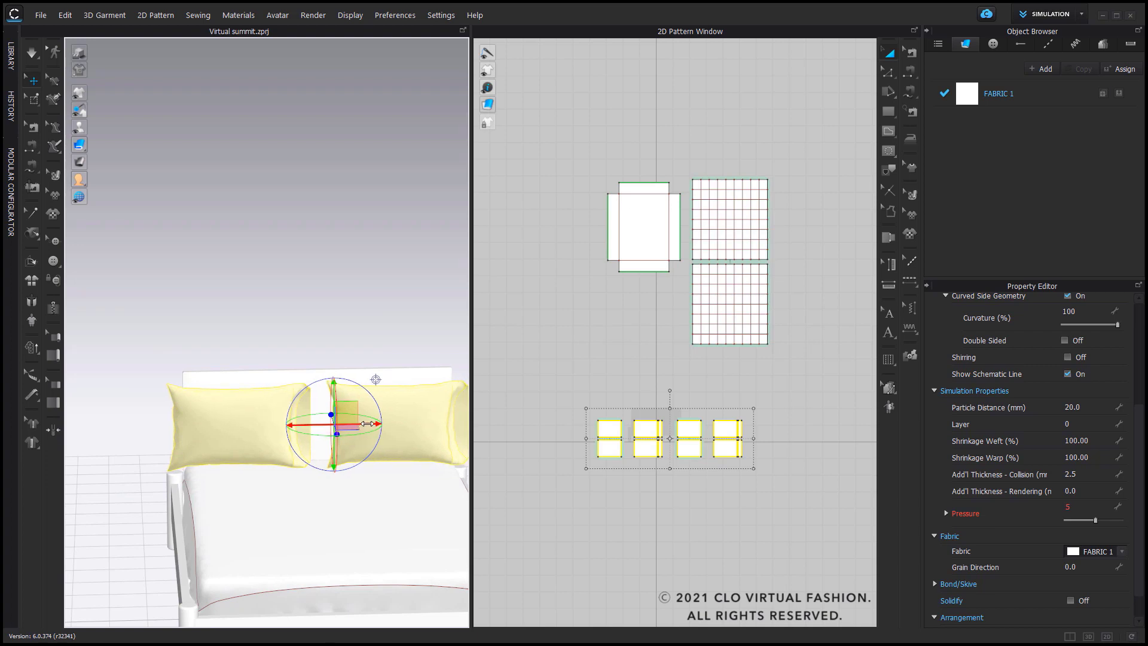
- Shift one pillow with its pillowcase sideways toward the other to narrow the gap between them
{"action": "left_click", "coordinate": [669, 380]}
{"action": "left_click_drag", "start_coordinate": [677, 408], "coordinate": [755, 486]}
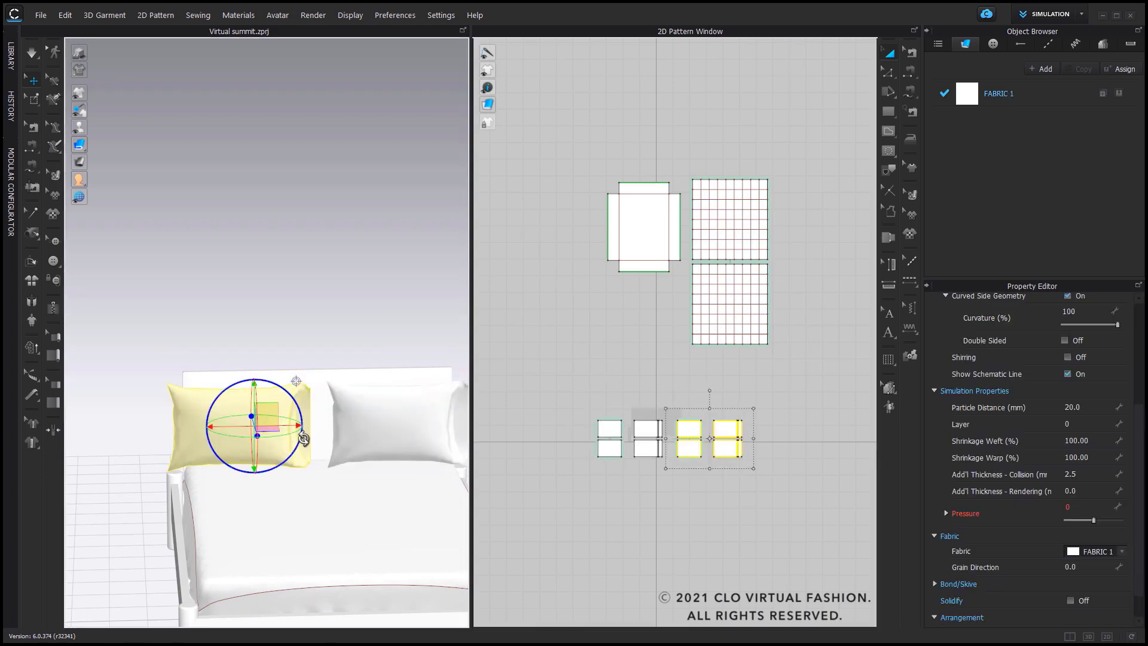
{"action": "left_click_drag", "start_coordinate": [285, 423], "coordinate": [300, 423]}
{"action": "left_click", "coordinate": [328, 261]}
{"action": "right_click_drag", "start_coordinate": [329, 261], "coordinate": [340, 458]}
{"action": "middle_click_drag", "start_coordinate": [353, 235], "coordinate": [336, 239]}
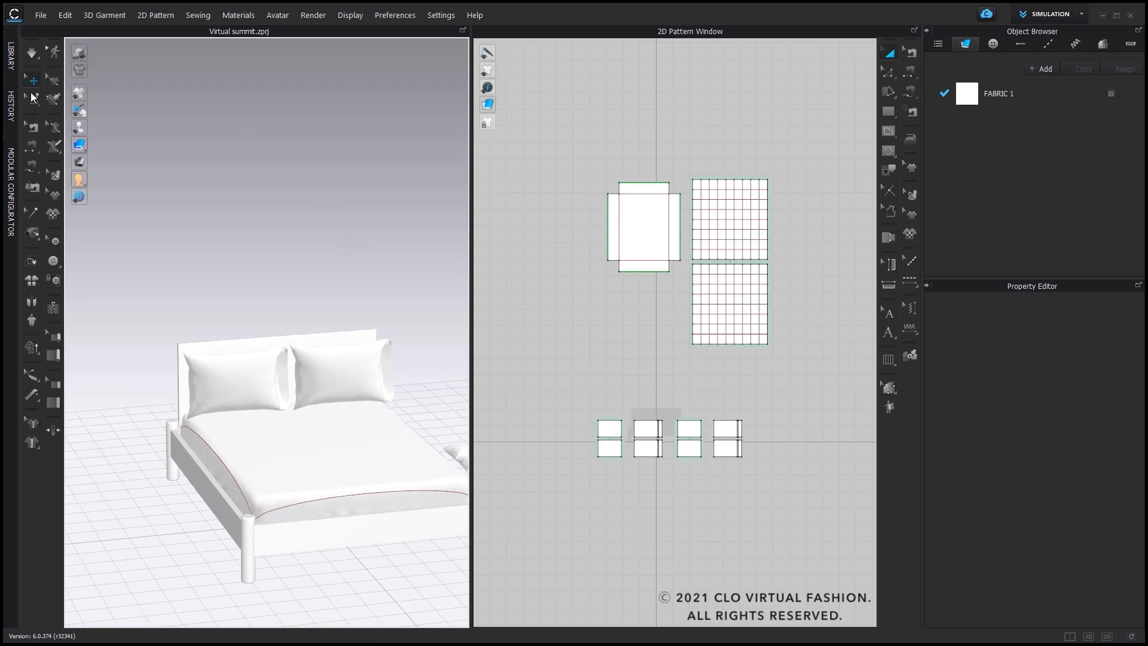
- Pin the upper edges of the pillow and pillowcase patterns using Pin (Box)
{"action": "left_click", "coordinate": [34, 98]}
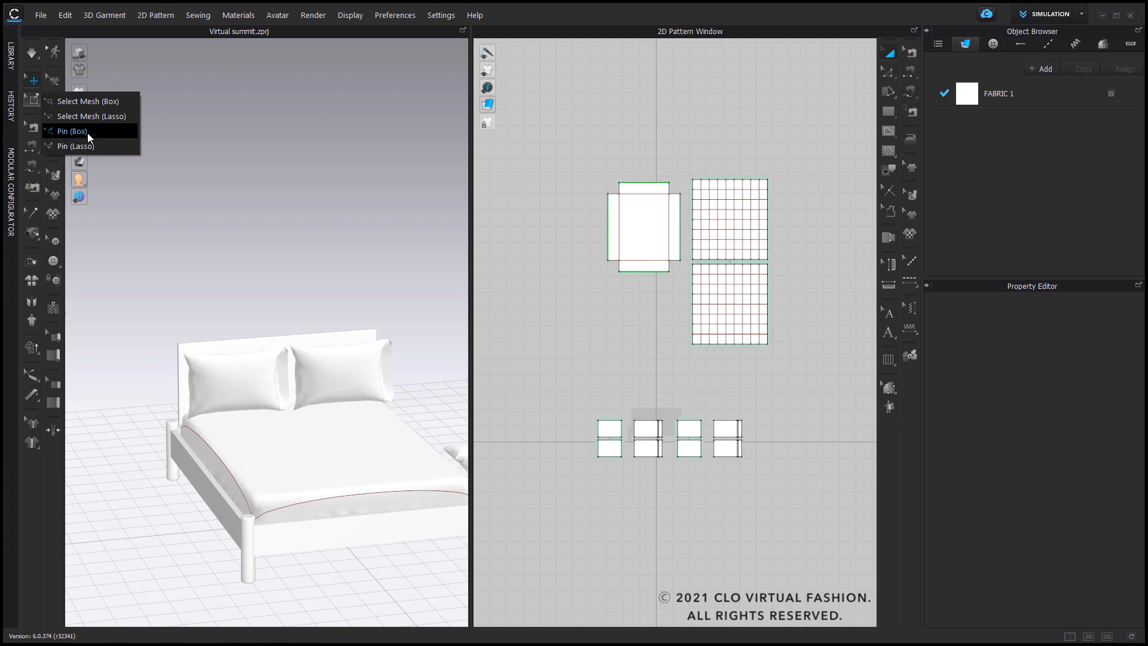
{"action": "left_click", "coordinate": [77, 131]}
{"action": "scroll", "coordinate": [674, 410], "scroll_direction": "up", "scroll_amount": 3}
{"action": "scroll", "coordinate": [598, 318], "scroll_direction": "up", "scroll_amount": 1}
{"action": "left_click_drag", "start_coordinate": [614, 342], "coordinate": [849, 375]}
{"action": "left_click", "coordinate": [34, 80]}
{"action": "scroll", "coordinate": [306, 320], "scroll_direction": "up", "scroll_amount": 3}
{"action": "right_click_drag", "start_coordinate": [306, 322], "coordinate": [274, 250]}
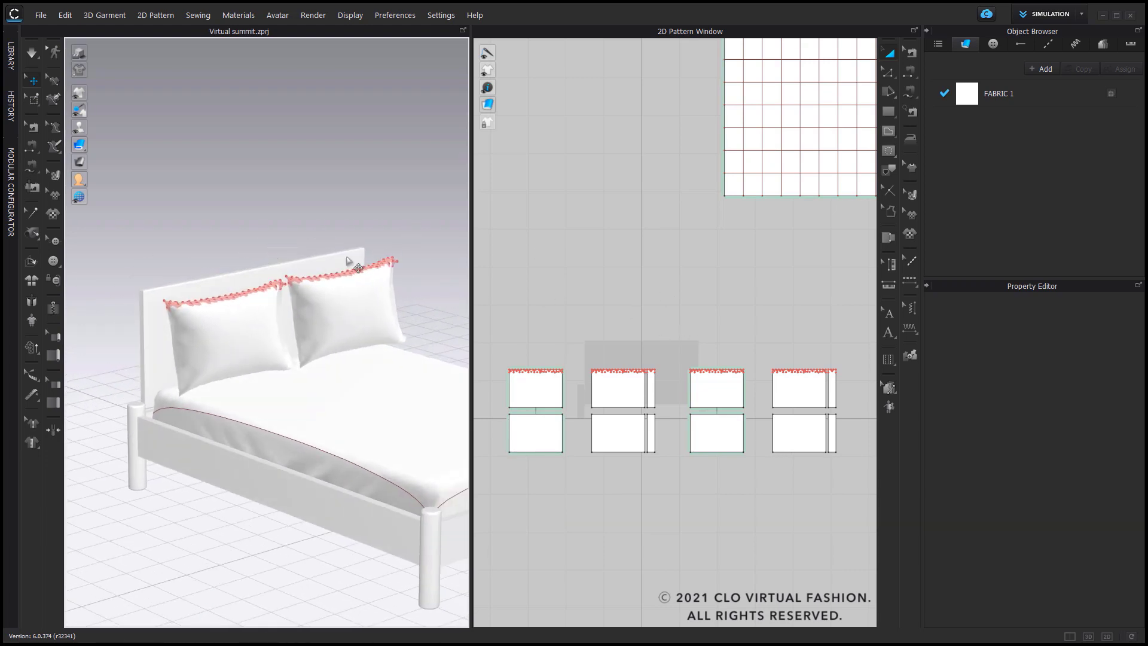
{"action": "scroll", "coordinate": [263, 233], "scroll_direction": "up", "scroll_amount": 2}
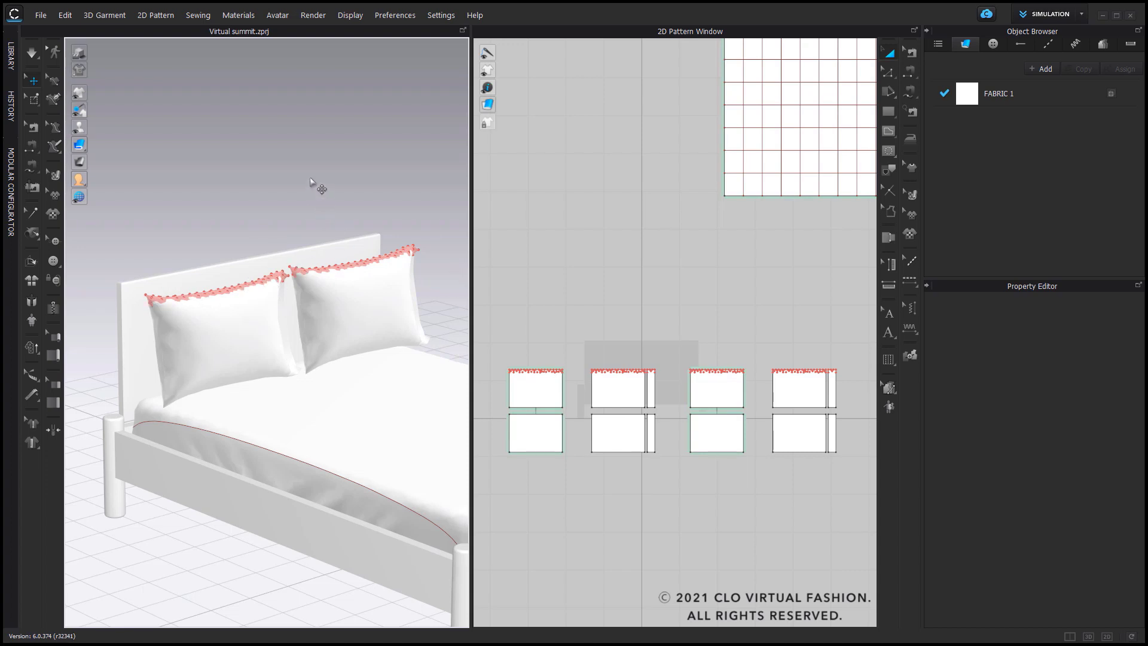
- Simulate the pillows and lower their pinned edges slightly so they settle onto the mattress
{"action": "key", "text": "space"}
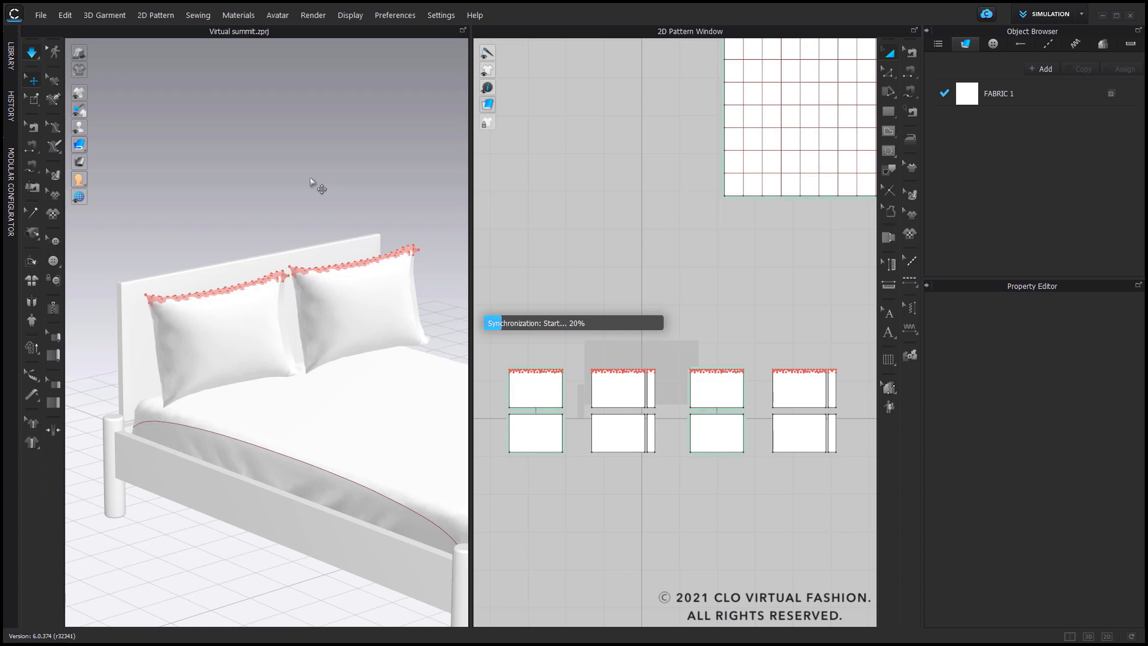
{"action": "left_click", "coordinate": [345, 268]}
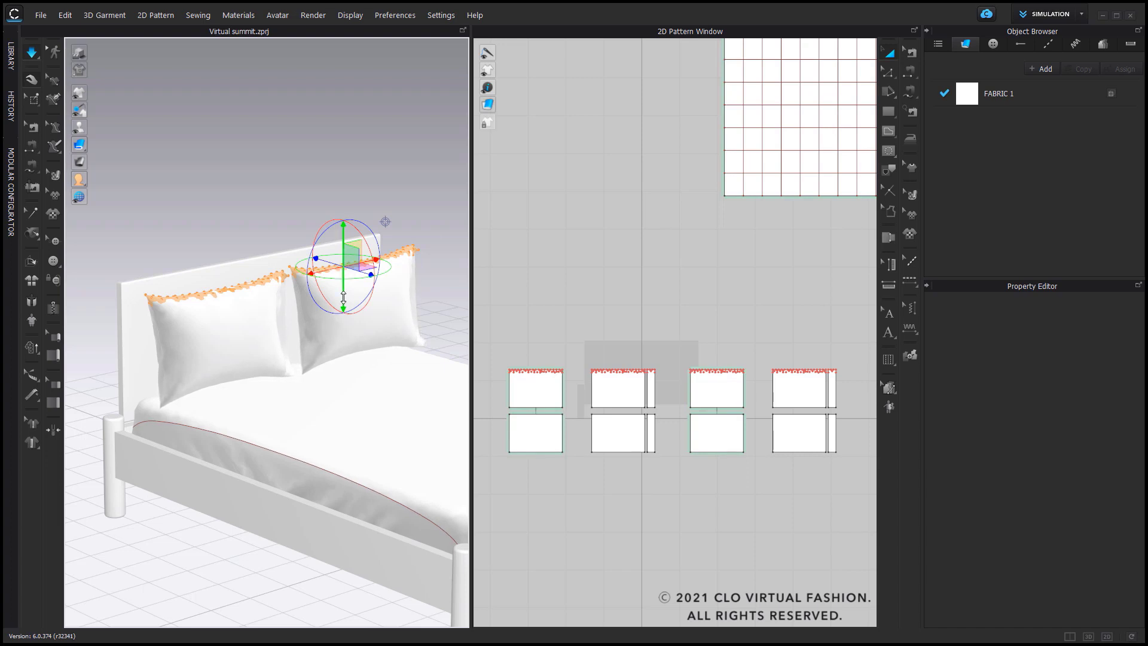
{"action": "left_click_drag", "start_coordinate": [345, 301], "coordinate": [345, 310]}
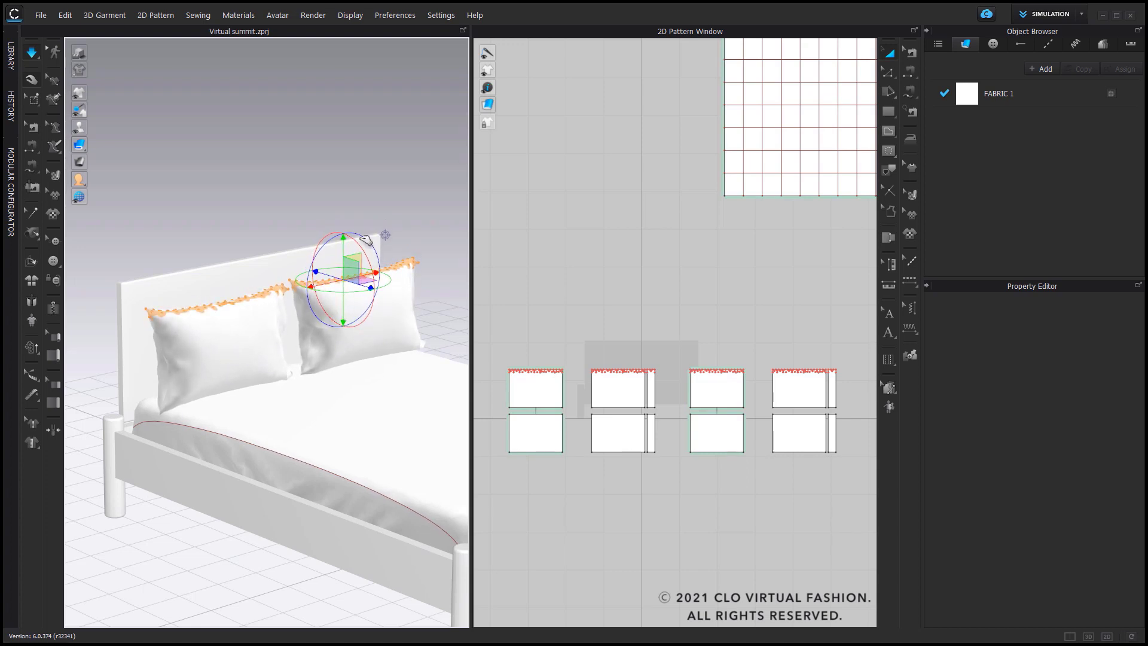
{"action": "right_click_drag", "start_coordinate": [361, 177], "coordinate": [423, 184]}
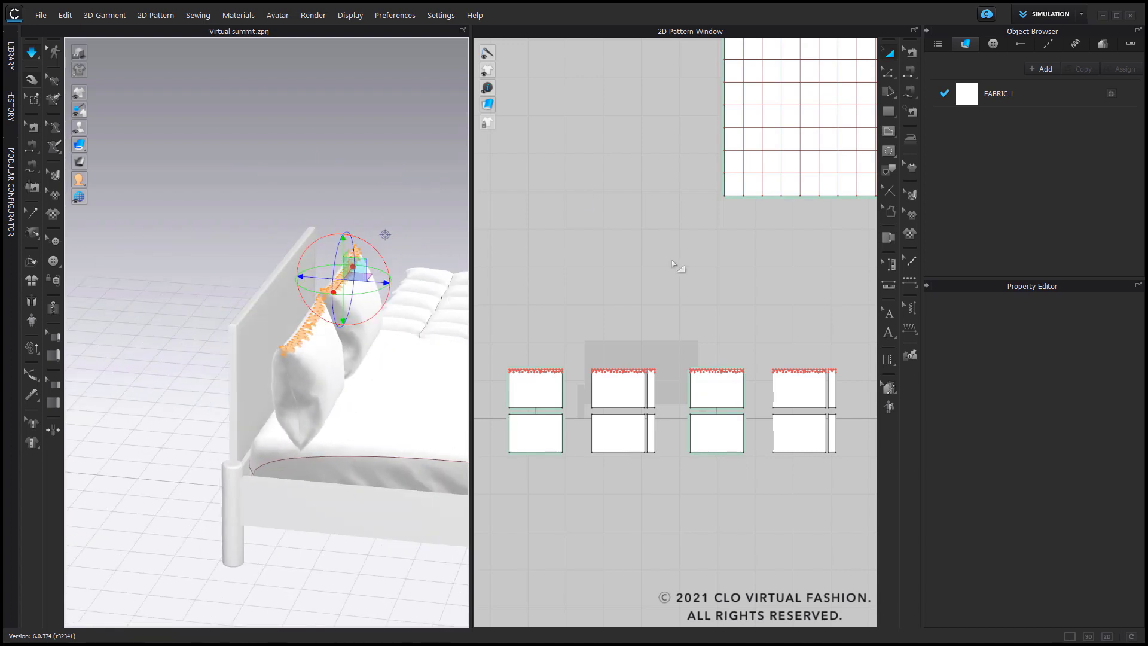
{"action": "key", "text": "space"}
- Select all pillow and pillowcase patterns and push both pillows back against the headboard
{"action": "left_click", "coordinate": [676, 286]}
{"action": "scroll", "coordinate": [676, 294], "scroll_direction": "down", "scroll_amount": 3}
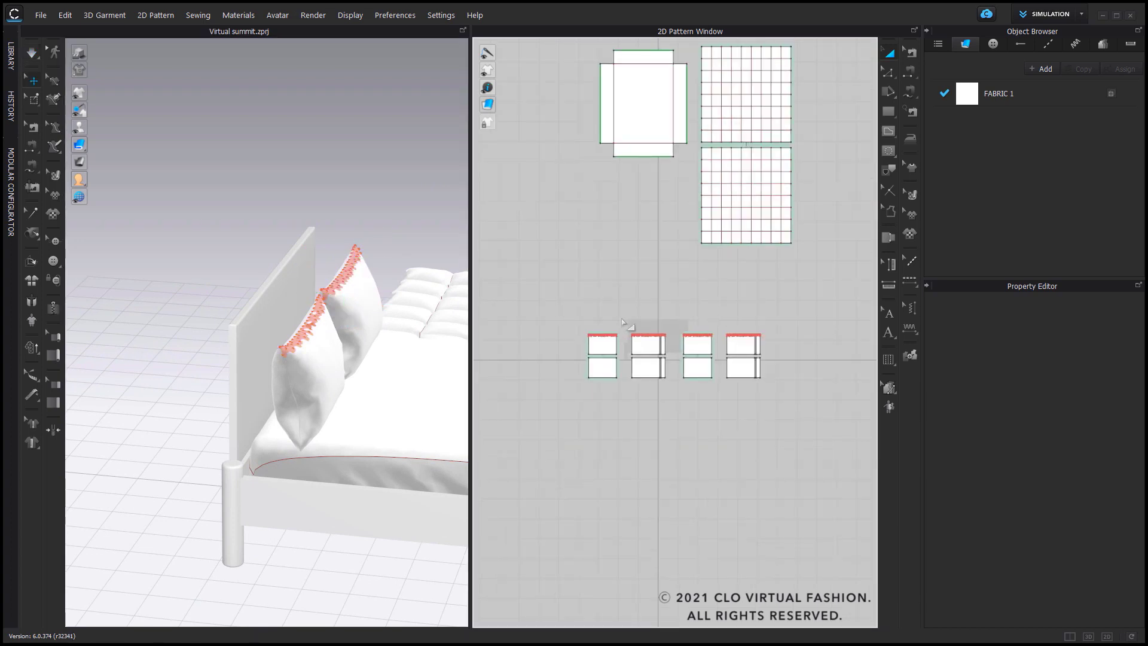
{"action": "left_click_drag", "start_coordinate": [626, 323], "coordinate": [771, 396]}
{"action": "left_click_drag", "start_coordinate": [367, 335], "coordinate": [356, 333]}
{"action": "right_click_drag", "start_coordinate": [338, 329], "coordinate": [237, 322]}
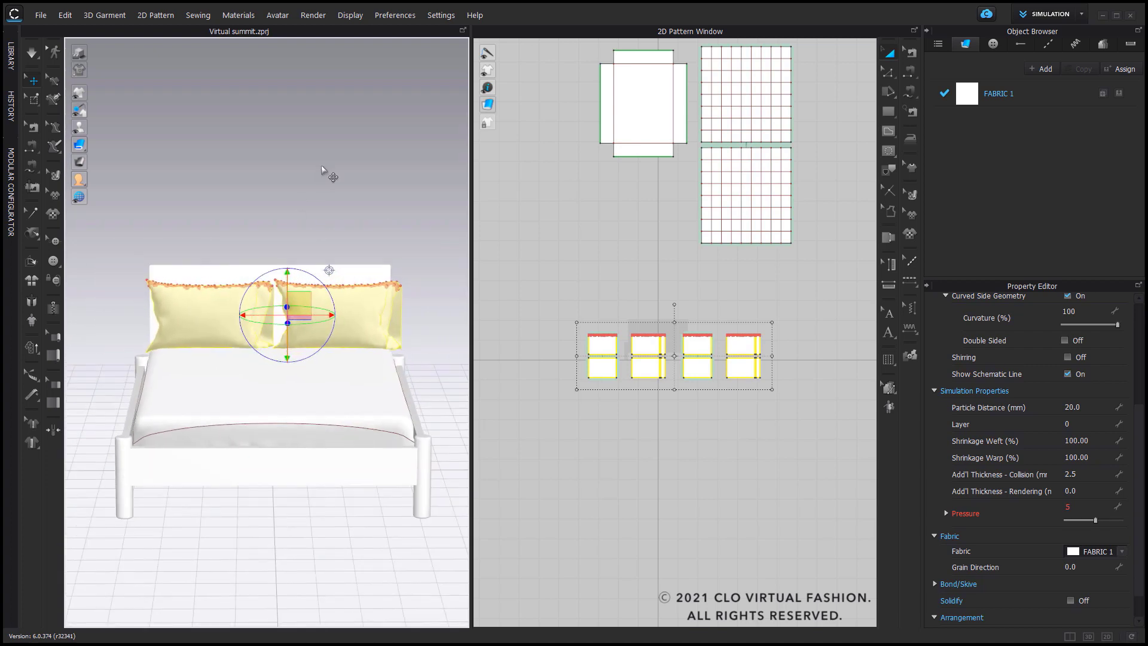
{"action": "left_click", "coordinate": [324, 173]}
{"action": "right_click_drag", "start_coordinate": [325, 179], "coordinate": [334, 216]}
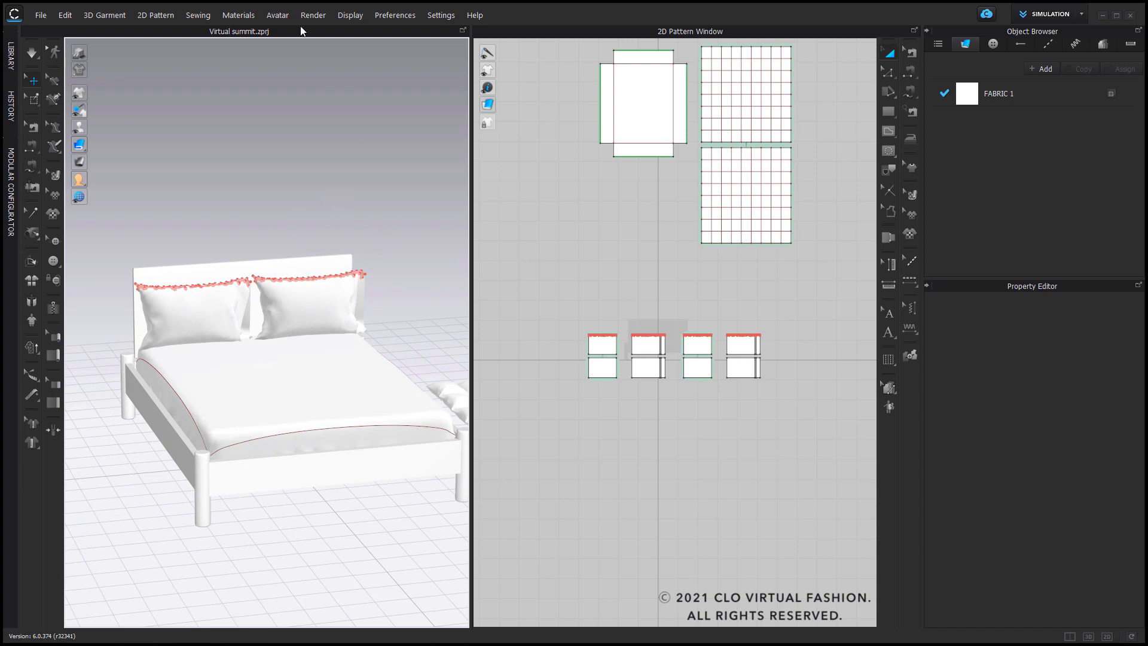
- Turn off Show Pins for the 3D garment to hide the pins on the pillows
{"action": "left_click", "coordinate": [349, 17]}
{"action": "mouse_move", "coordinate": [373, 44]}
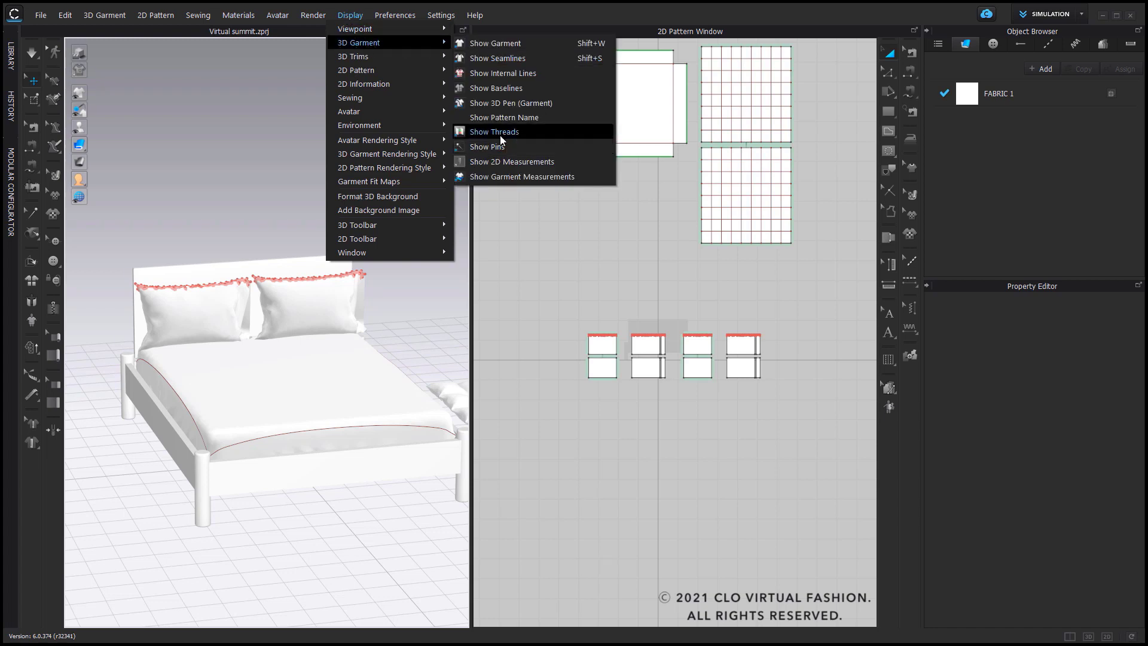
{"action": "left_click", "coordinate": [468, 145]}
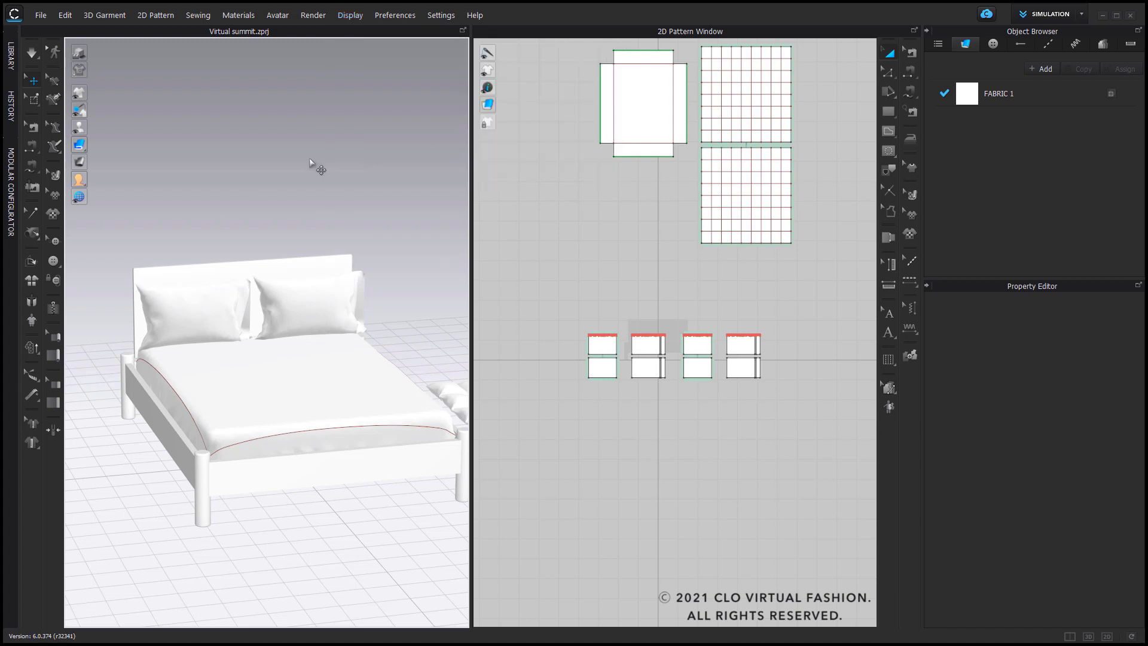
- Select both quilted blanket patterns and raise the blanket above the height of the mattress in 3D
{"action": "scroll", "coordinate": [311, 167], "scroll_direction": "down", "scroll_amount": 10}
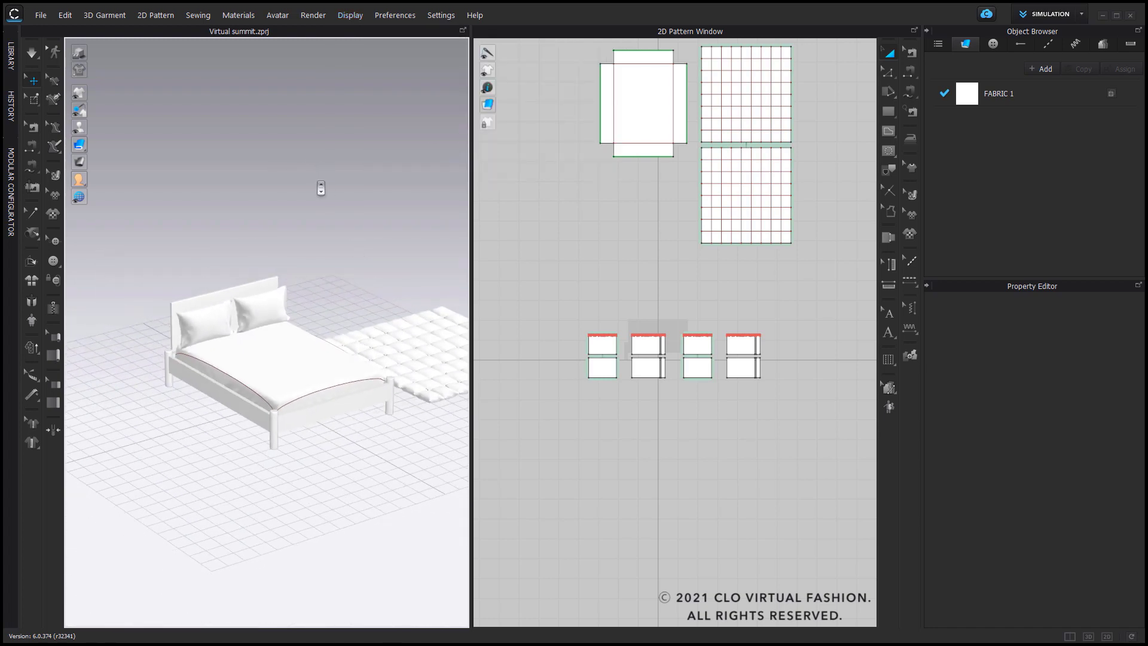
{"action": "middle_click_drag", "start_coordinate": [321, 188], "coordinate": [255, 151]}
{"action": "scroll", "coordinate": [646, 245], "scroll_direction": "down", "scroll_amount": 4}
{"action": "scroll", "coordinate": [707, 168], "scroll_direction": "up", "scroll_amount": 2}
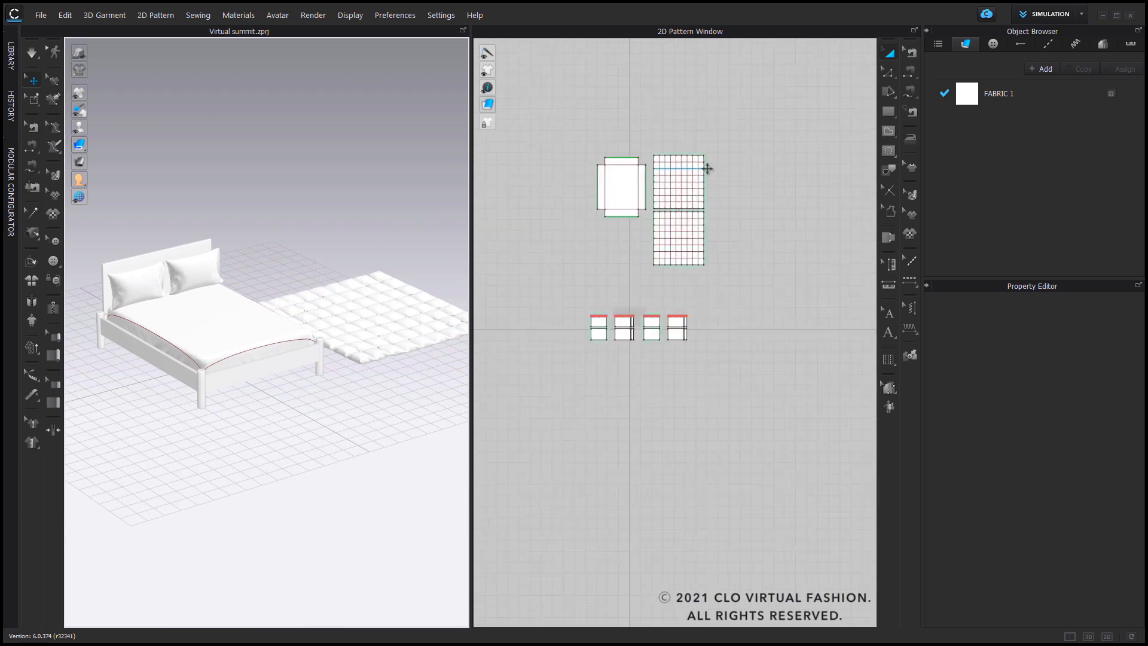
{"action": "scroll", "coordinate": [707, 168], "scroll_direction": "up", "scroll_amount": 2}
{"action": "left_click_drag", "start_coordinate": [633, 136], "coordinate": [765, 332]}
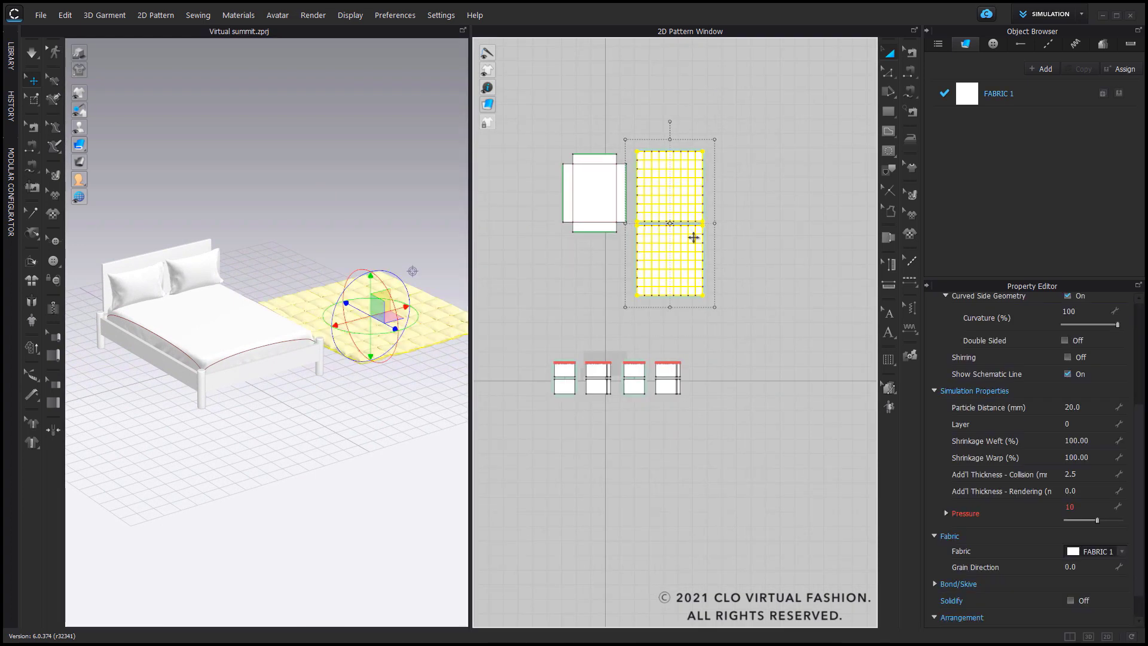
{"action": "right_click", "coordinate": [689, 235]}
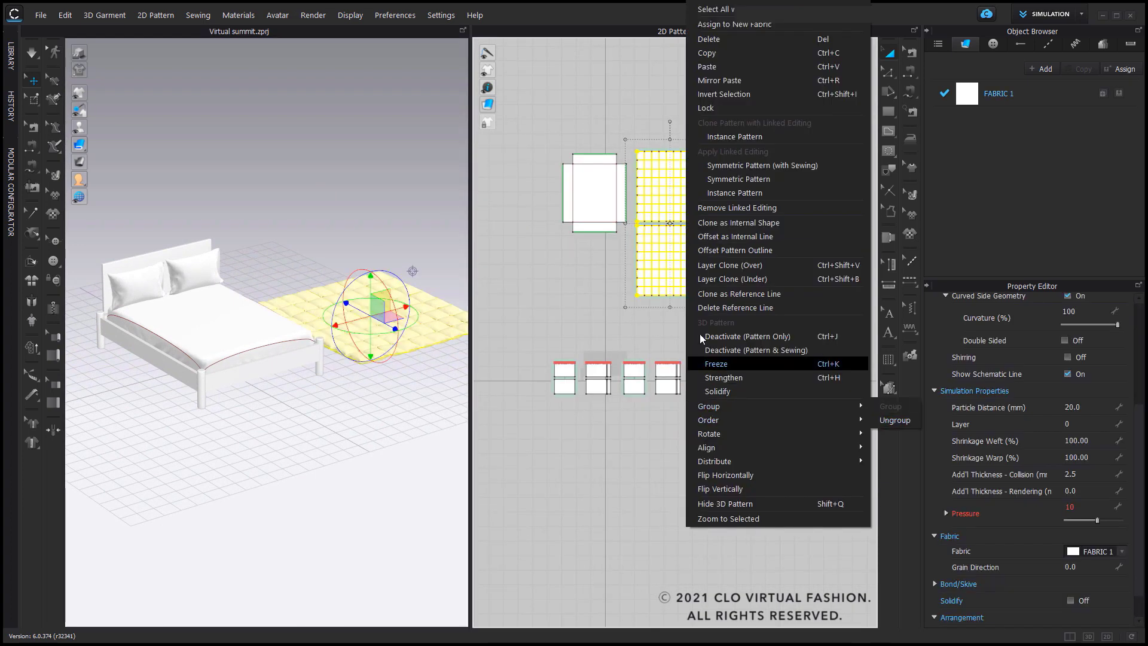
{"action": "left_click", "coordinate": [718, 336]}
{"action": "left_click", "coordinate": [688, 227]}
{"action": "scroll", "coordinate": [353, 317], "scroll_direction": "down", "scroll_amount": 1}
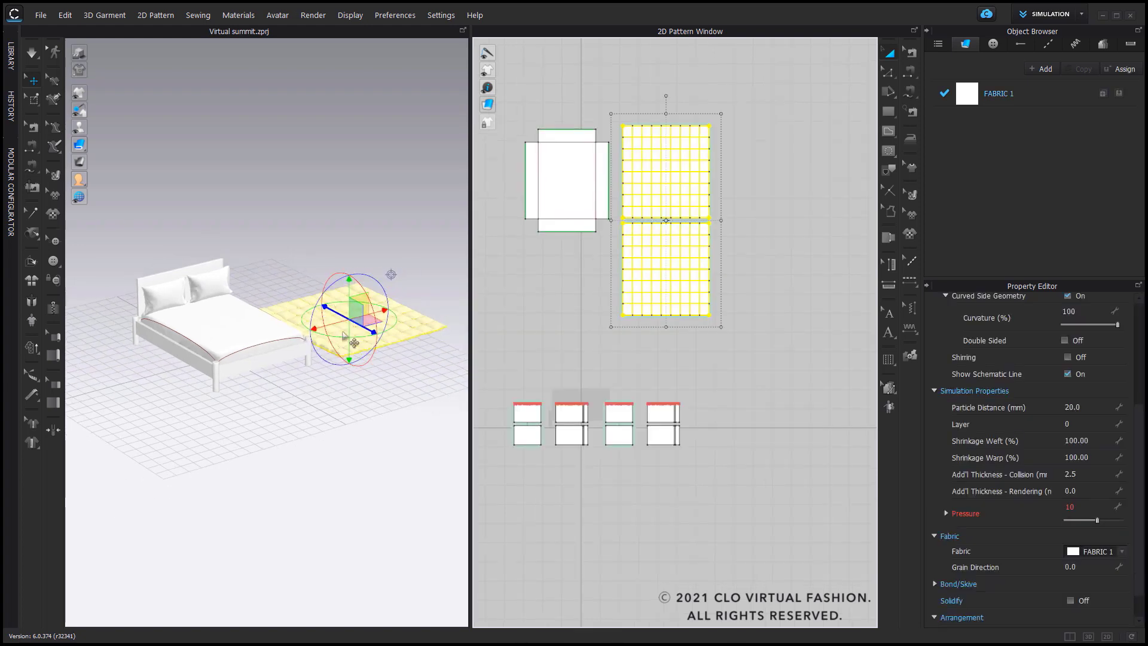
{"action": "left_click_drag", "start_coordinate": [349, 330], "coordinate": [350, 279]}
{"action": "right_click_drag", "start_coordinate": [342, 312], "coordinate": [337, 330]}
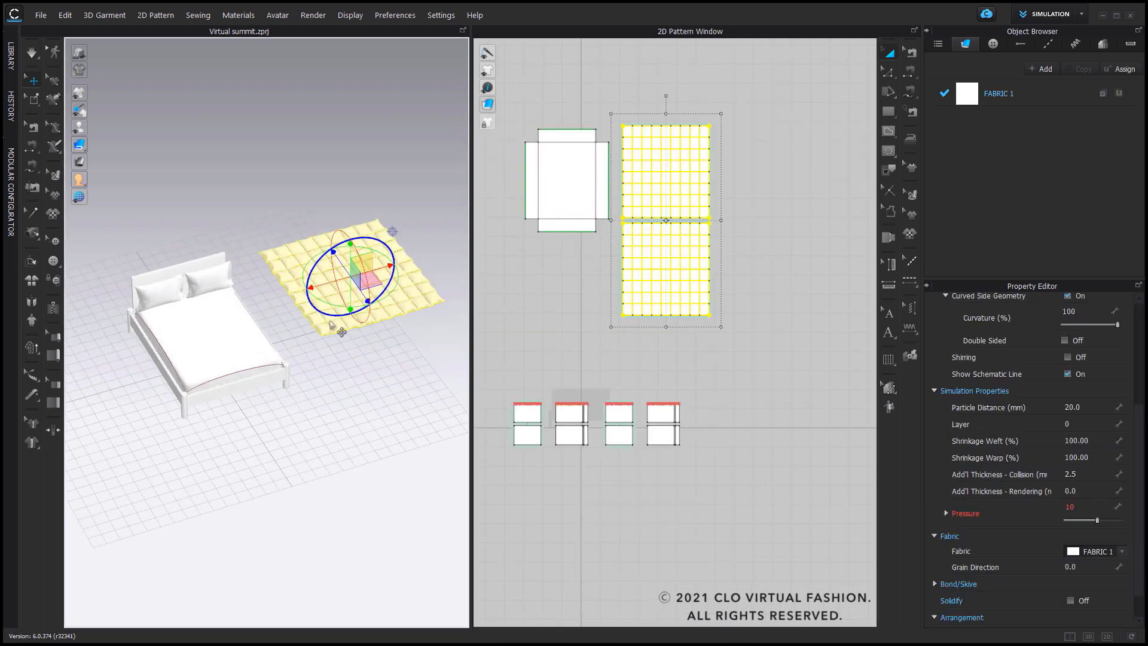
- Position the blanket over the bed, centred across the mattress and extending from the pillows past the foot
{"action": "left_click_drag", "start_coordinate": [328, 280], "coordinate": [192, 344]}
{"action": "right_click_drag", "start_coordinate": [193, 344], "coordinate": [312, 372]}
{"action": "right_click_drag", "start_coordinate": [399, 227], "coordinate": [299, 345]}
{"action": "left_click_drag", "start_coordinate": [306, 345], "coordinate": [320, 346]}
{"action": "left_click", "coordinate": [385, 188]}
{"action": "right_click_drag", "start_coordinate": [359, 269], "coordinate": [607, 154]}
- Strengthen both blanket patterns and simulate the blanket so it drapes over the mattress and bed frame
{"action": "left_click_drag", "start_coordinate": [610, 107], "coordinate": [747, 348]}
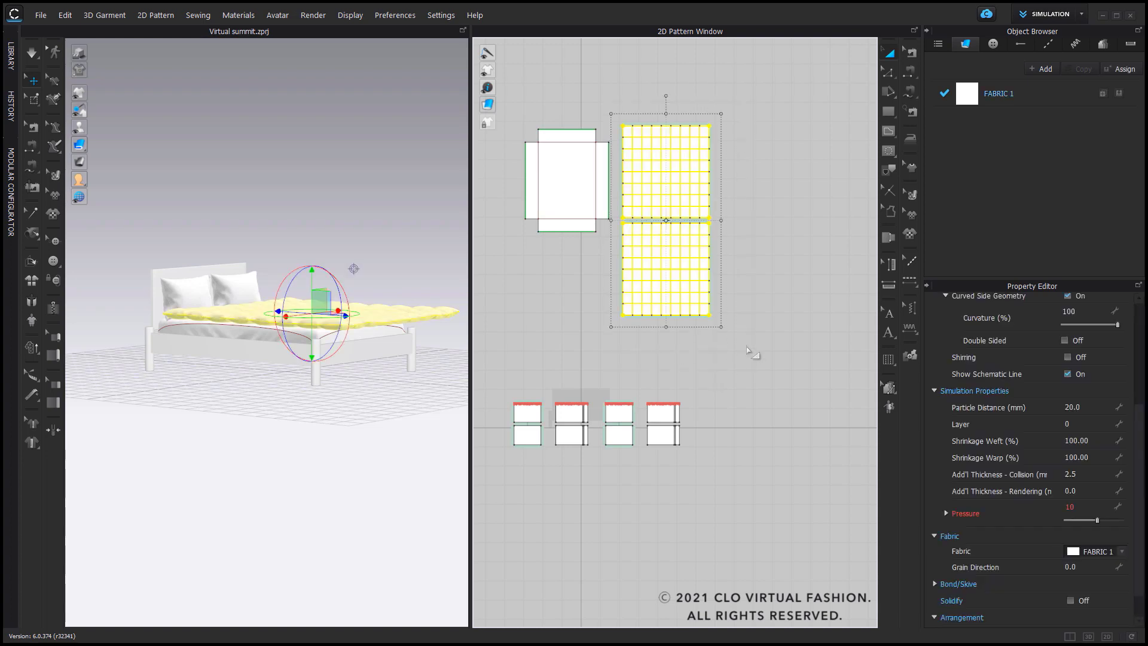
{"action": "left_click", "coordinate": [765, 400]}
{"action": "right_click_drag", "start_coordinate": [371, 333], "coordinate": [361, 238]}
{"action": "key", "text": "space"}
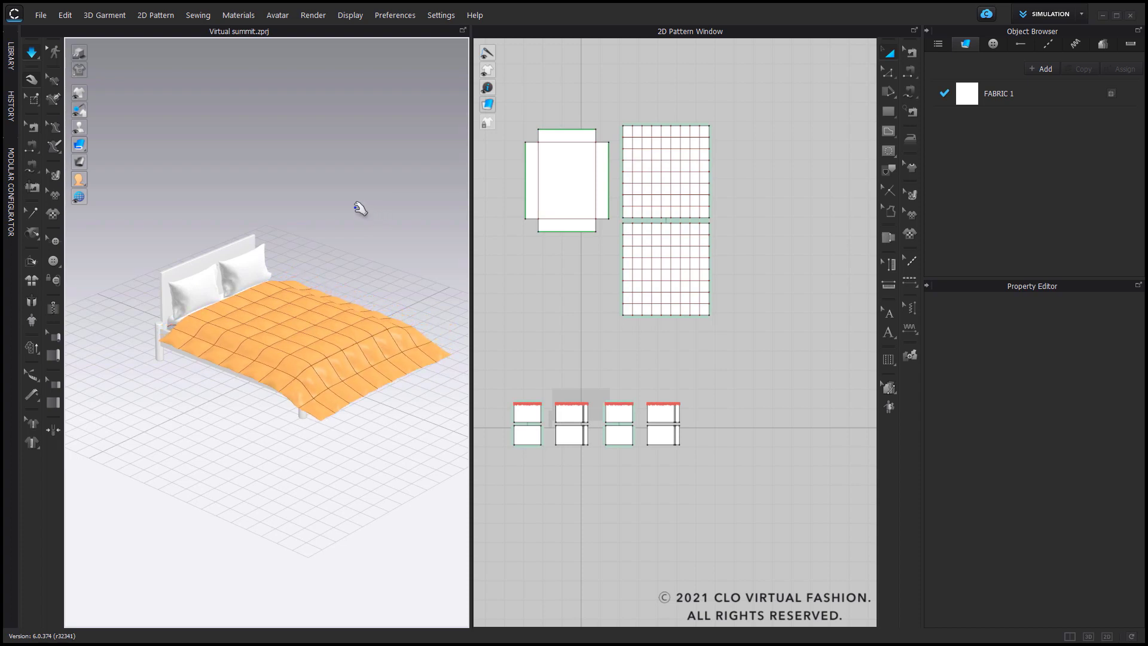
{"action": "right_click_drag", "start_coordinate": [400, 256], "coordinate": [365, 293]}
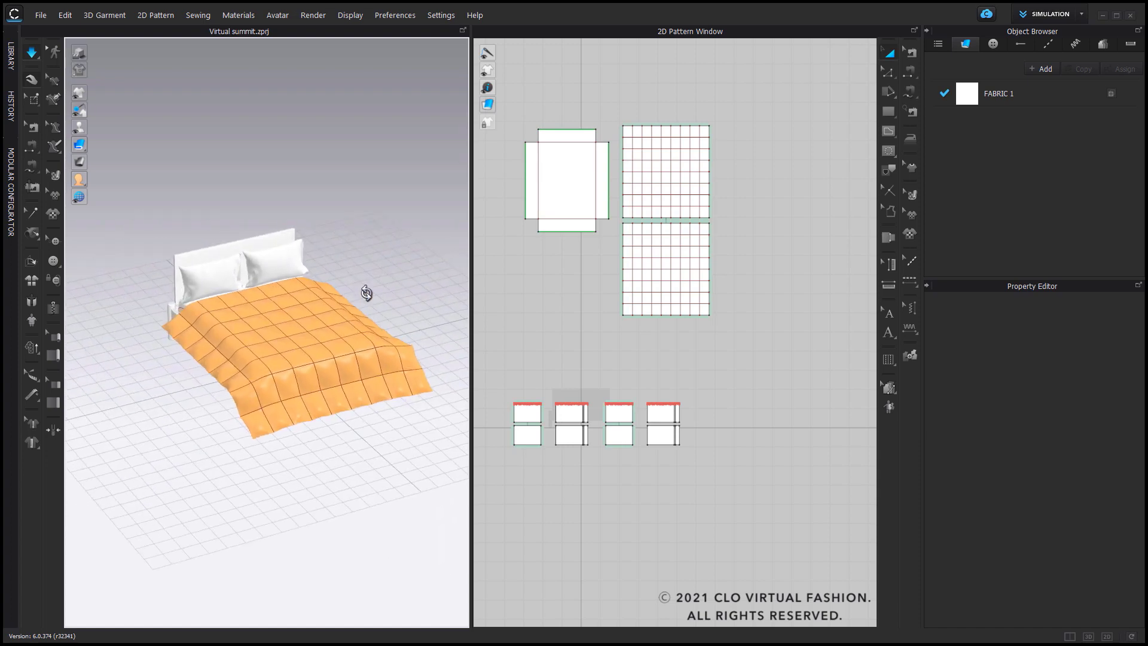
- Remove Strengthen from both blanket patterns and simulate again so the puffy quilting settles over the bed
{"action": "left_click_drag", "start_coordinate": [614, 103], "coordinate": [764, 357]}
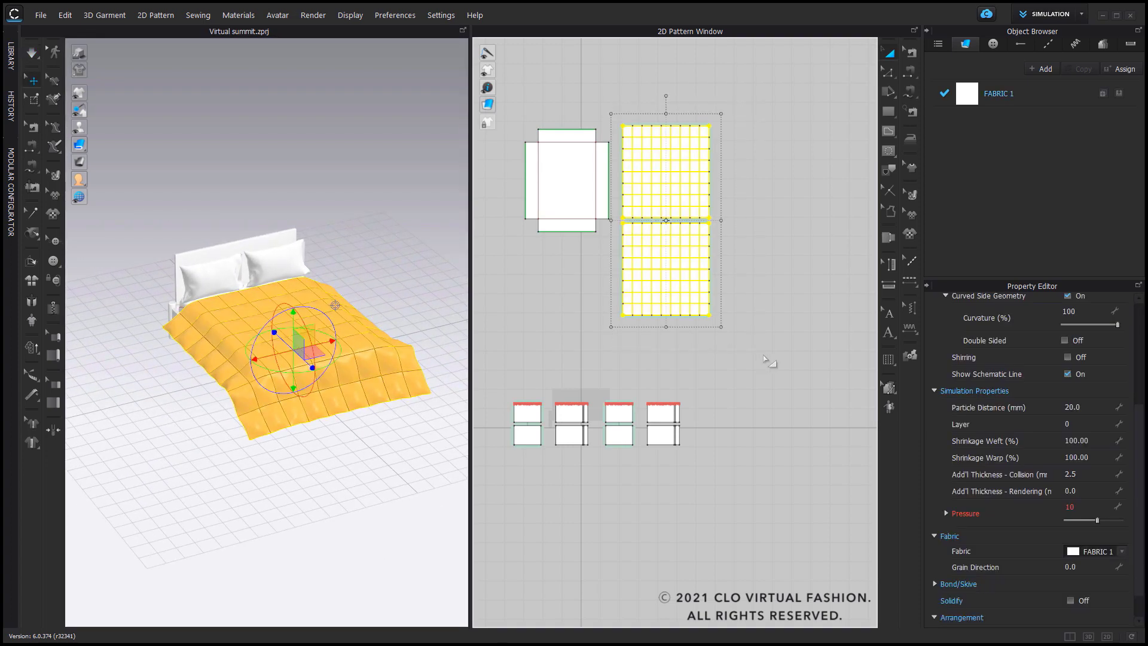
{"action": "left_click", "coordinate": [755, 350]}
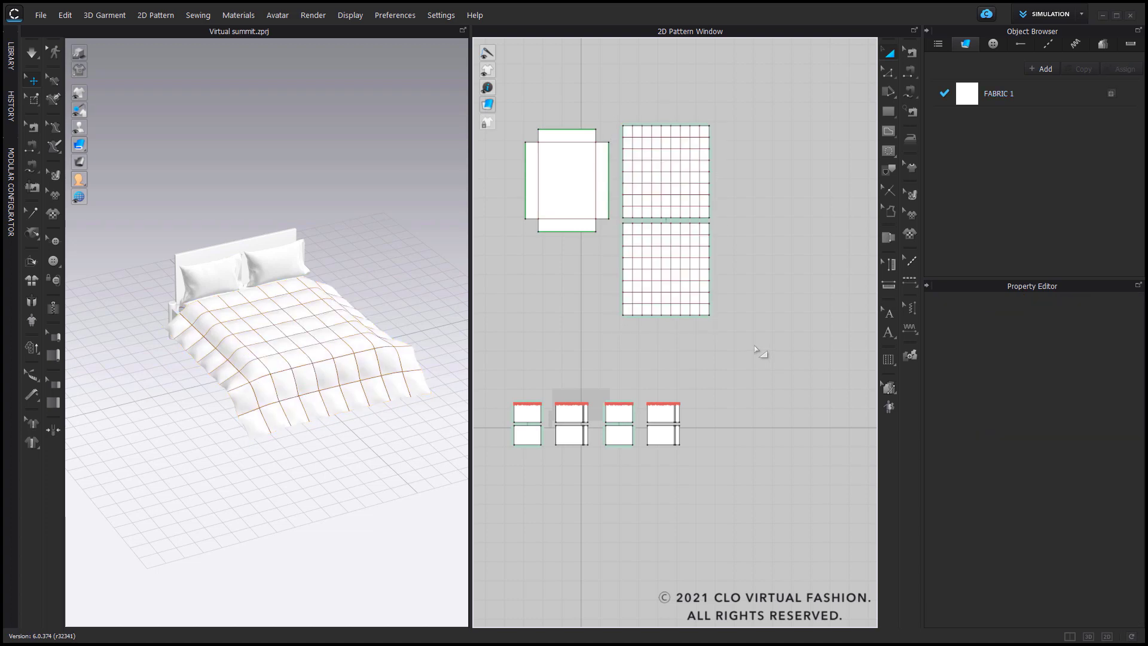
{"action": "key", "text": "space"}
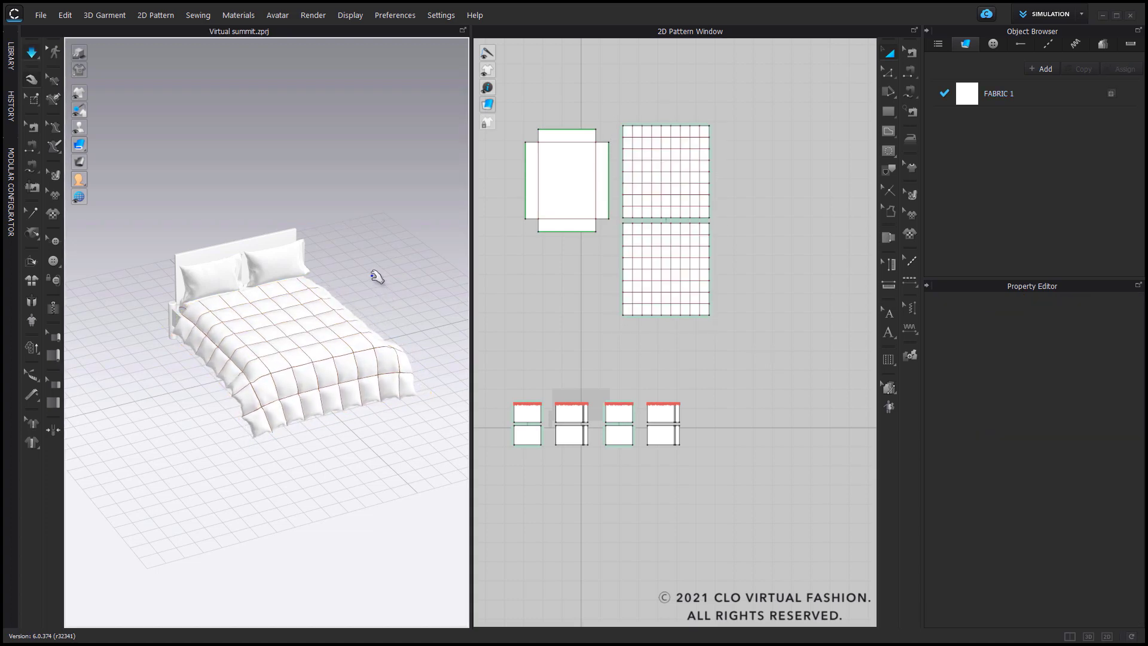
{"action": "mouse_move", "coordinate": [395, 246]}
{"action": "right_mouse_down"}
{"action": "mouse_move", "coordinate": [251, 226]}
{"action": "mouse_move", "coordinate": [397, 214]}
{"action": "mouse_move", "coordinate": [395, 228]}
{"action": "right_mouse_up"}
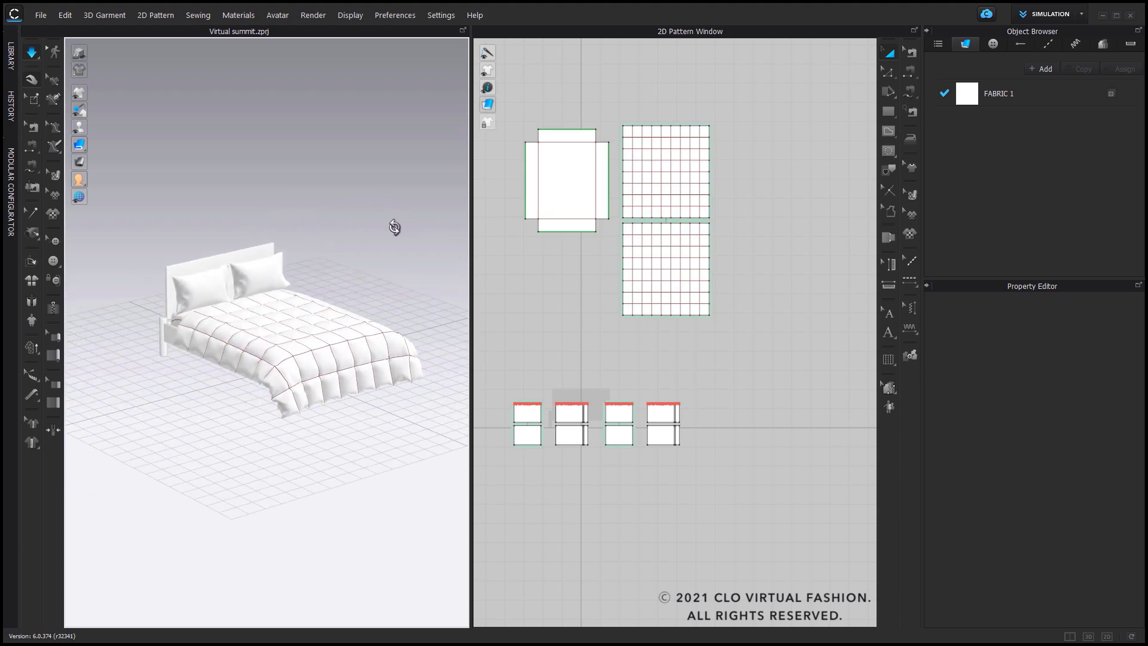
{"action": "middle_click_drag", "start_coordinate": [394, 228], "coordinate": [368, 220]}
{"action": "scroll", "coordinate": [343, 207], "scroll_direction": "up", "scroll_amount": 2}
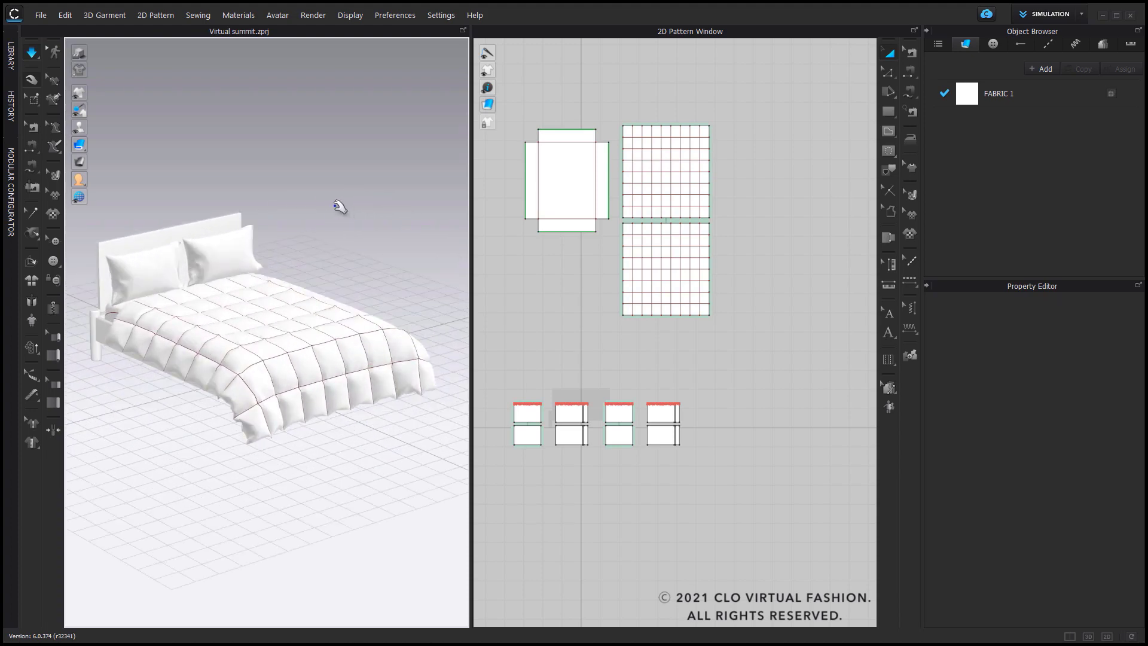
{"action": "middle_click_drag", "start_coordinate": [318, 205], "coordinate": [331, 200]}
{"action": "right_click_drag", "start_coordinate": [331, 200], "coordinate": [317, 199]}
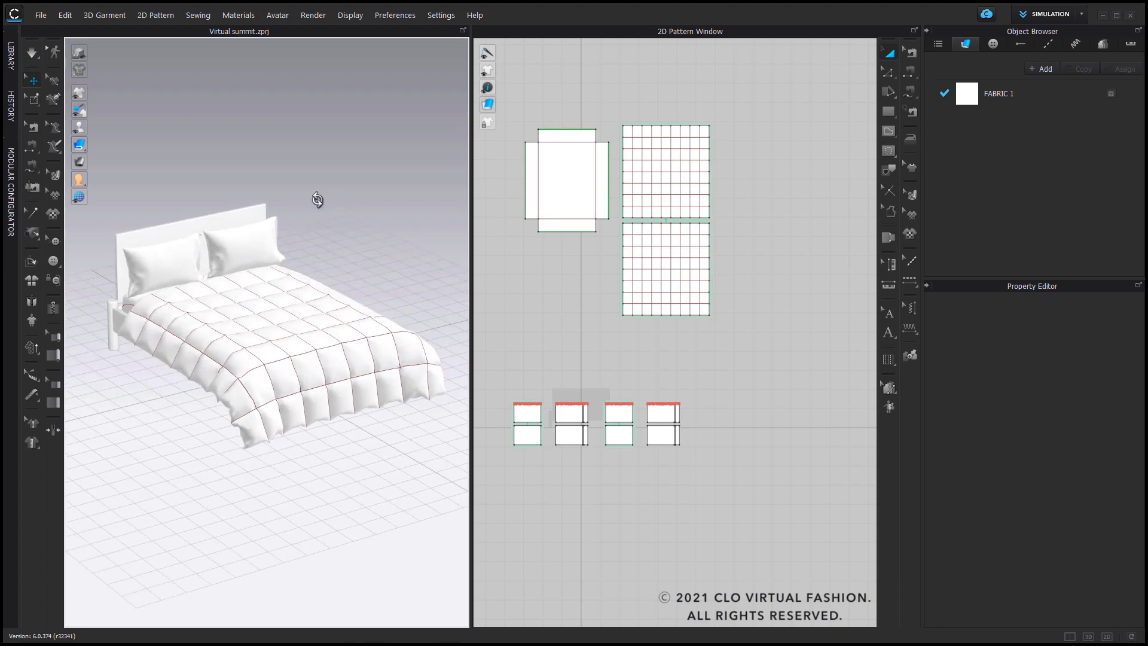